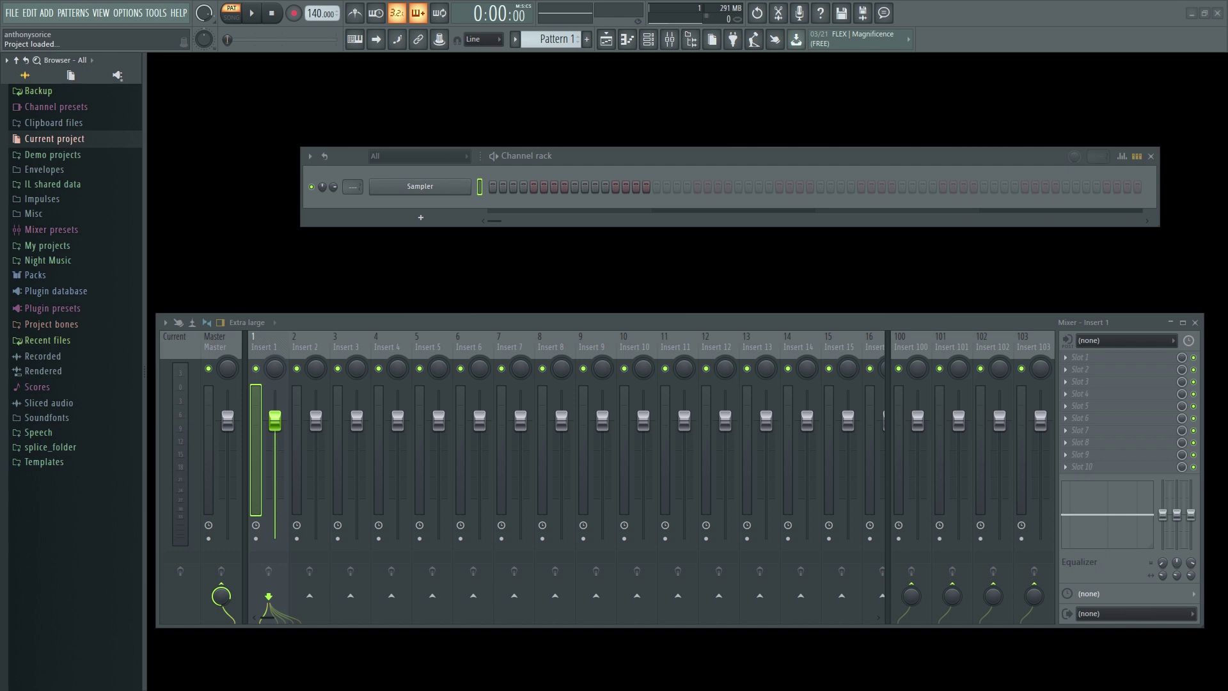
# Set the project tempo to 84 BPM.
pyautogui.rightClick(317, 14)
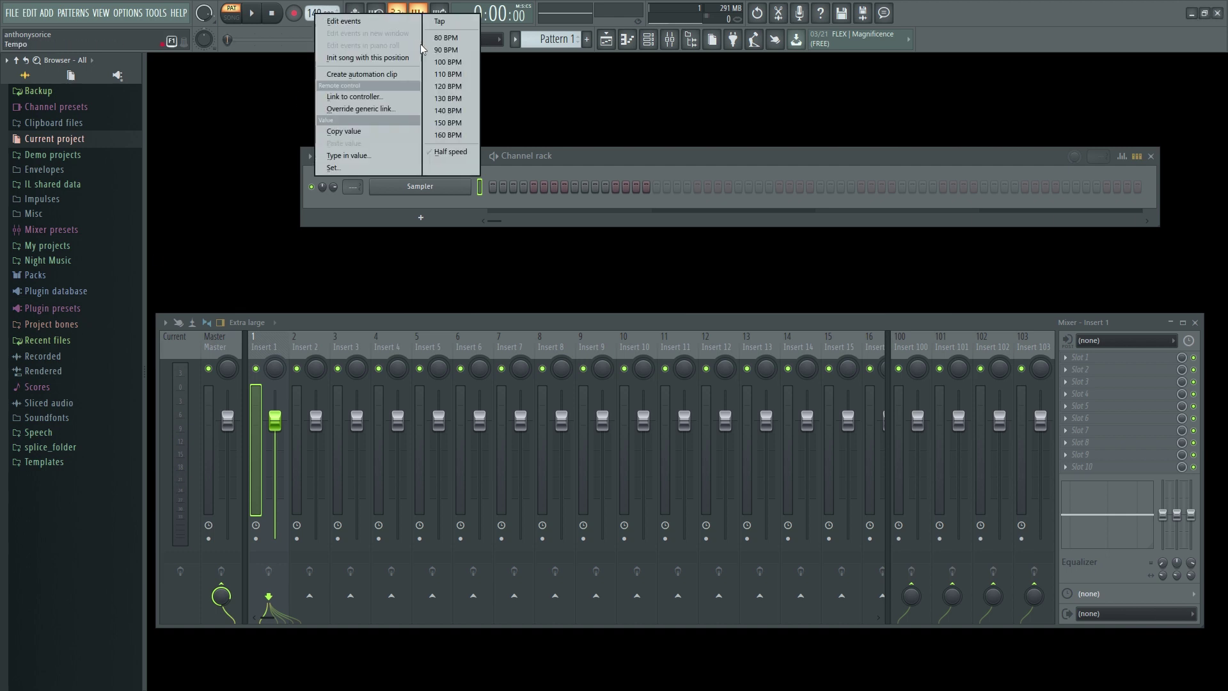
pyautogui.click(451, 38)
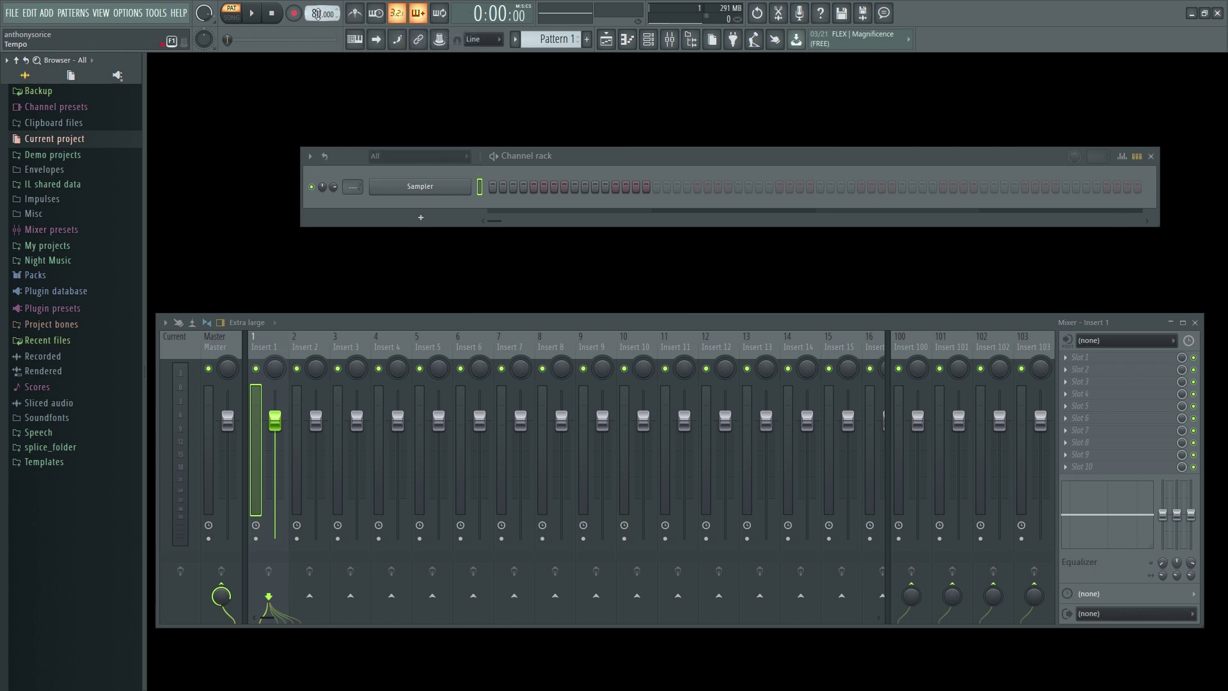
pyautogui.moveTo(315, 10); pyautogui.dragTo(316, 8)
# Add a Kontakt 5 channel to the channel rack and move its plugin window higher.
pyautogui.click(419, 216)
pyautogui.click(403, 533)
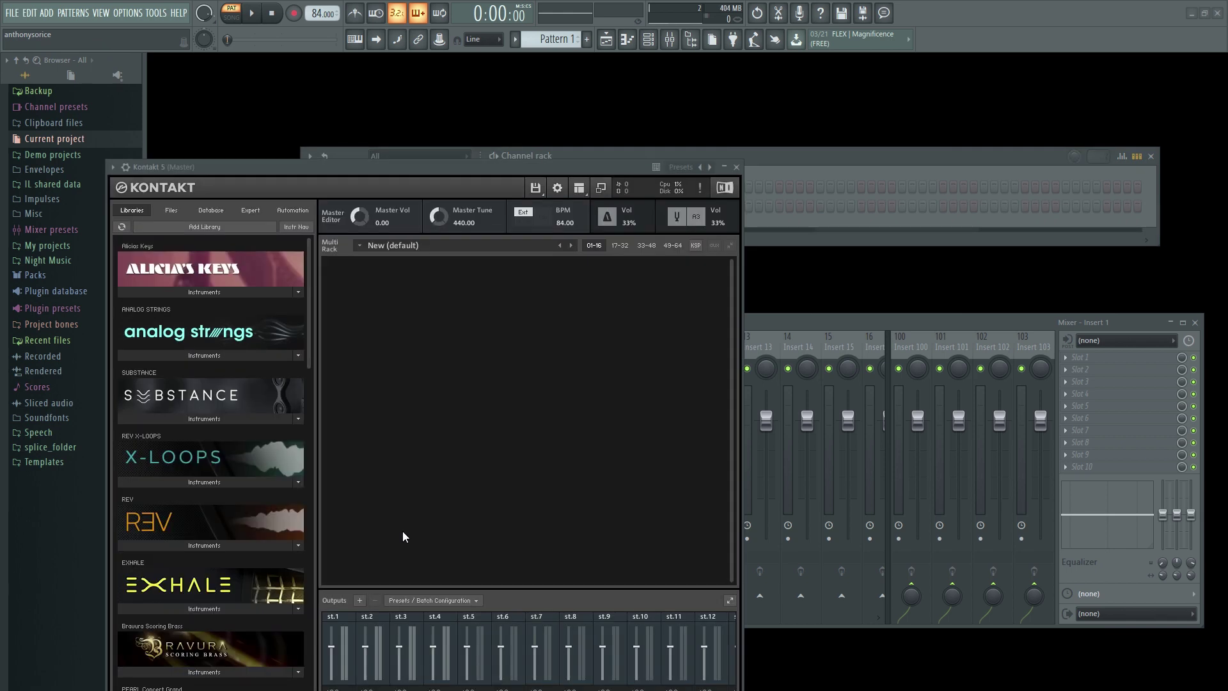
pyautogui.moveTo(500, 166); pyautogui.dragTo(512, 99)
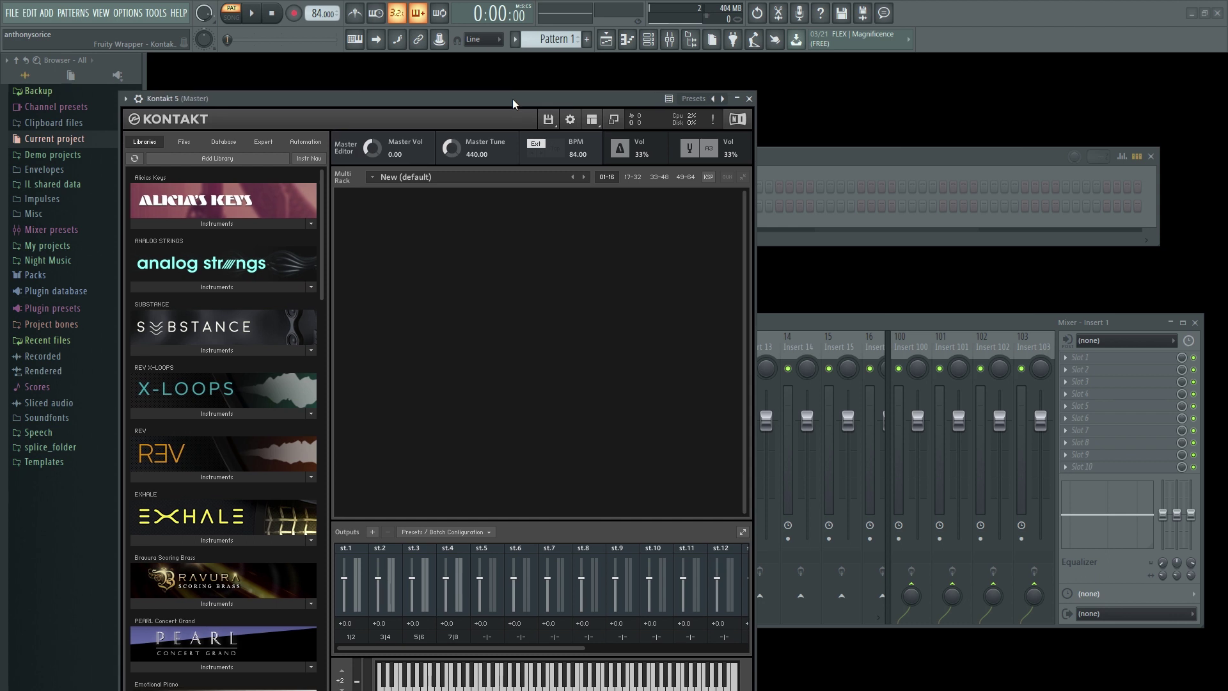
# Load the Alicias Keys piano and the Scarbee Pre-Bass - Amped - Deep instrument into the Kontakt multi rack.
pyautogui.click(227, 224)
pyautogui.doubleClick(182, 240)
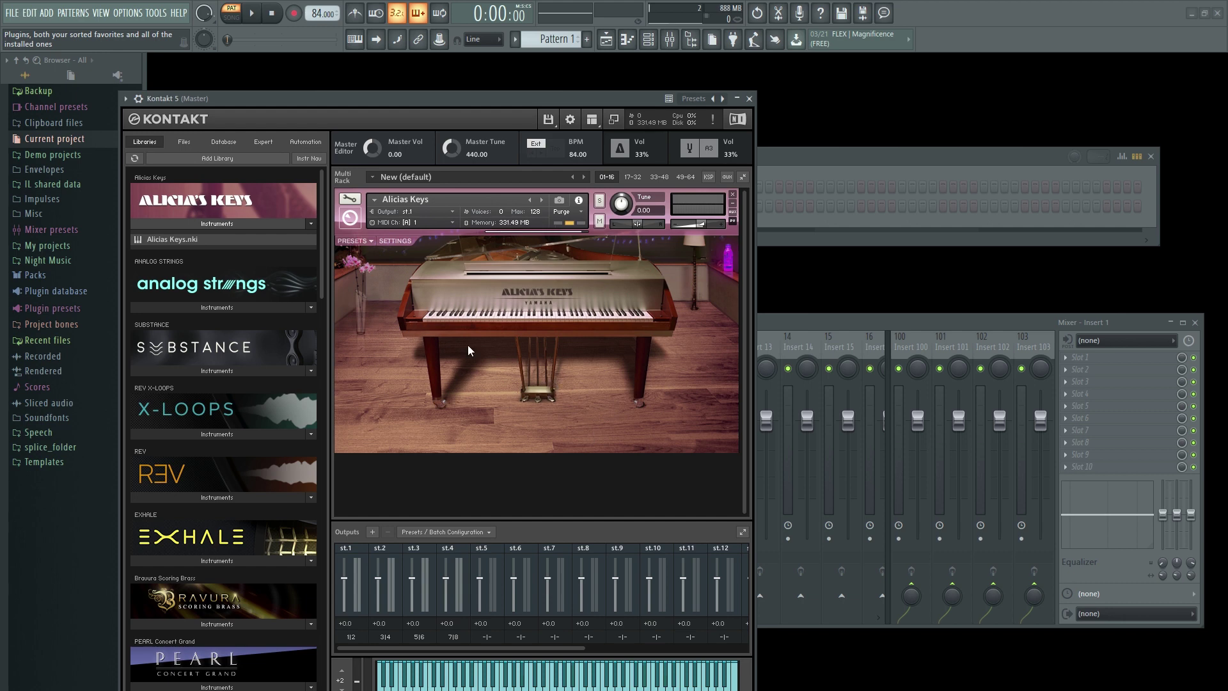
pyautogui.moveTo(318, 267); pyautogui.dragTo(317, 626)
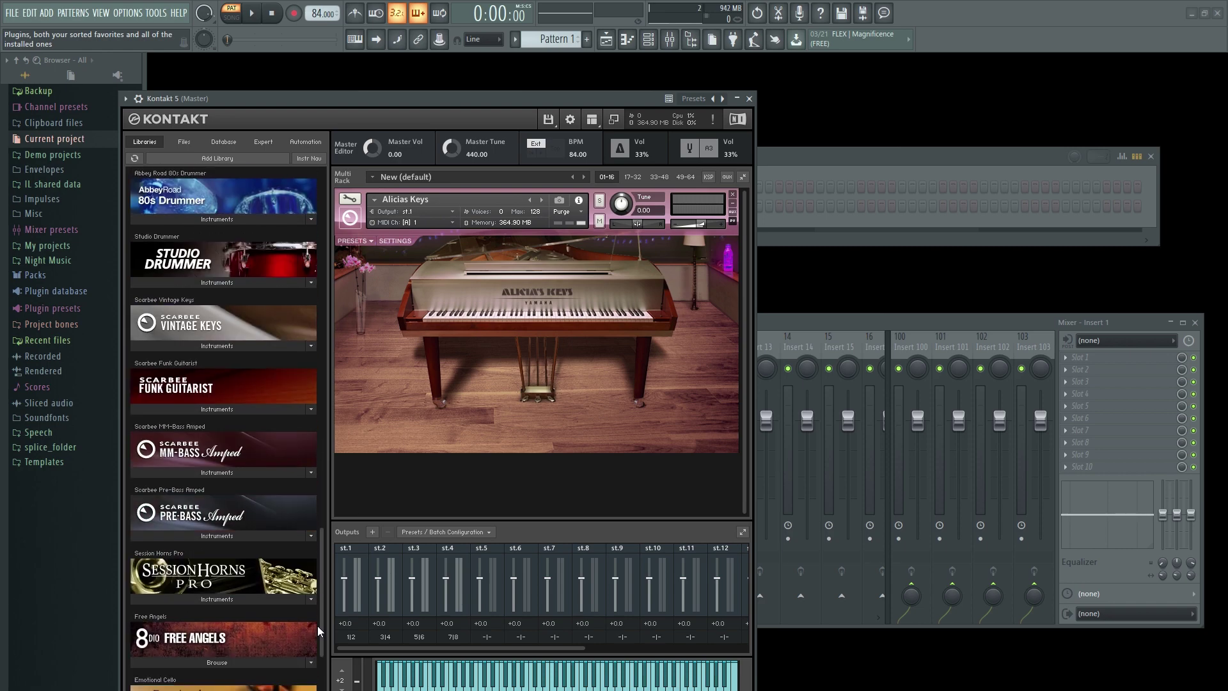
pyautogui.click(213, 539)
pyautogui.doubleClick(244, 551)
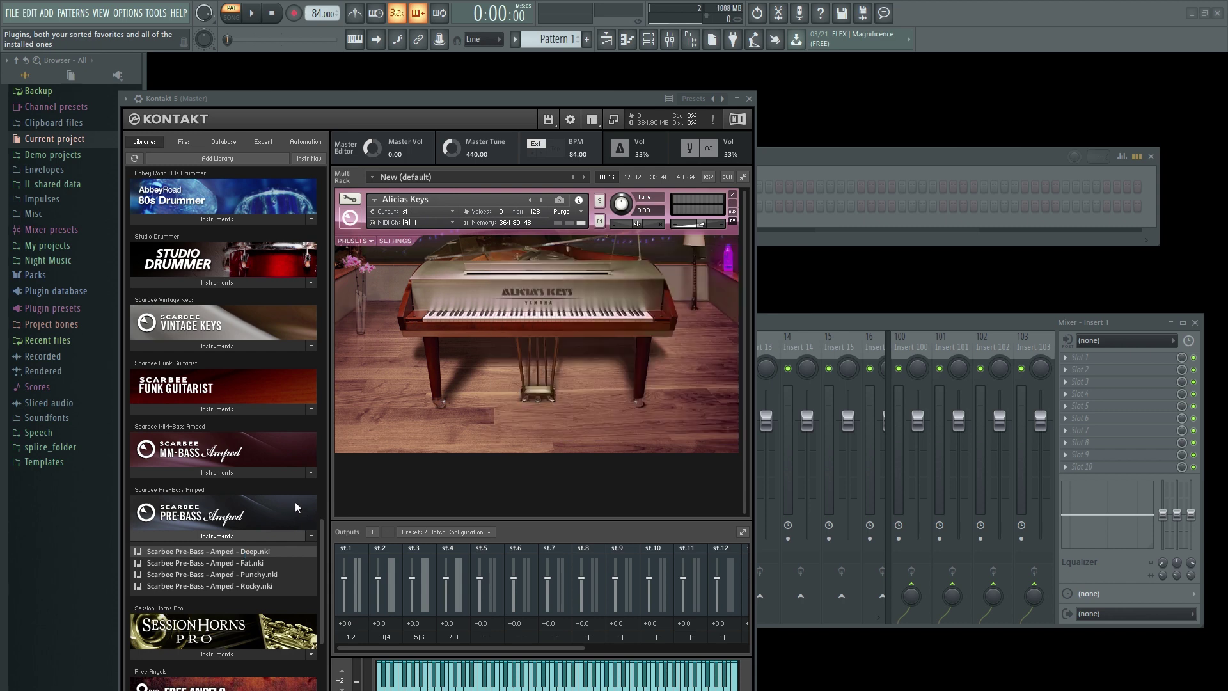
# Load the 01 Emotional Cello instrument from the Emotional Cello library into the multi rack.
pyautogui.moveTo(321, 543); pyautogui.dragTo(313, 631)
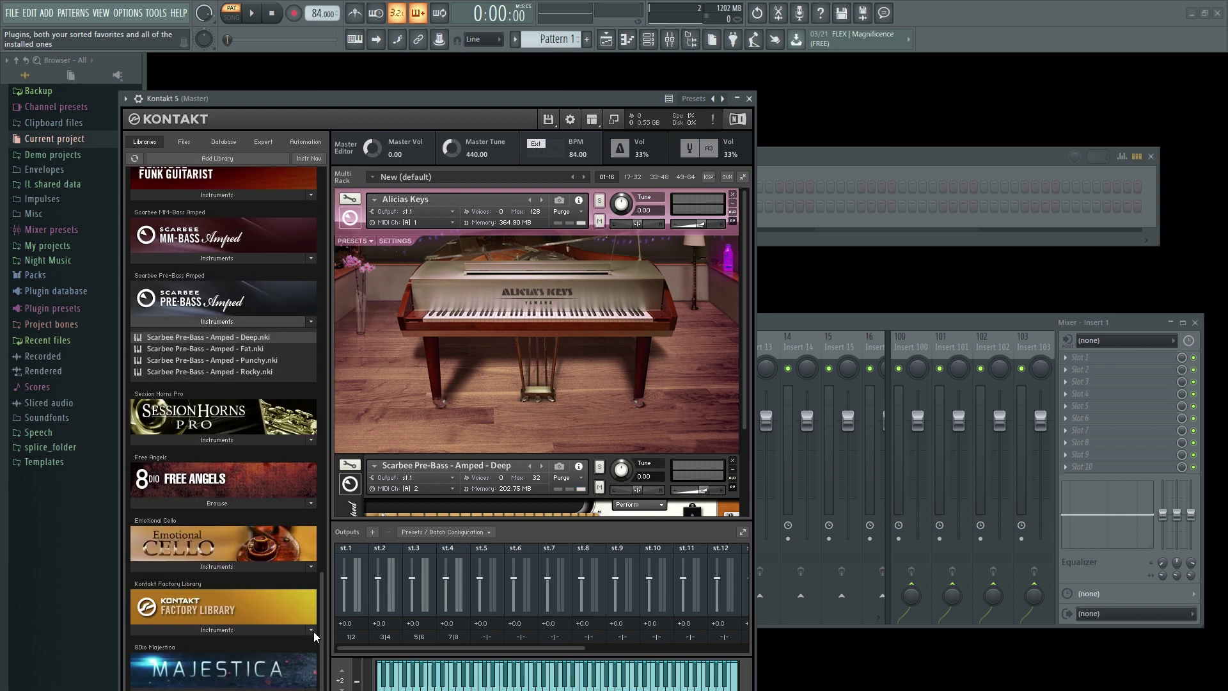
pyautogui.click(210, 569)
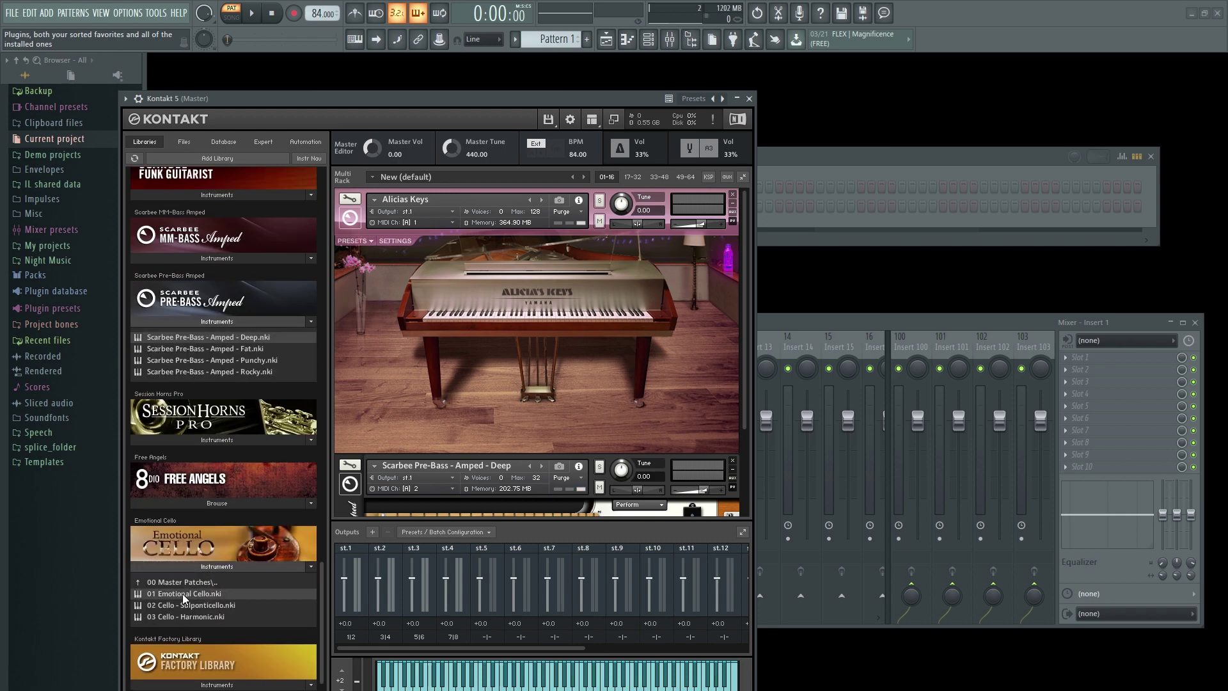
pyautogui.doubleClick(183, 594)
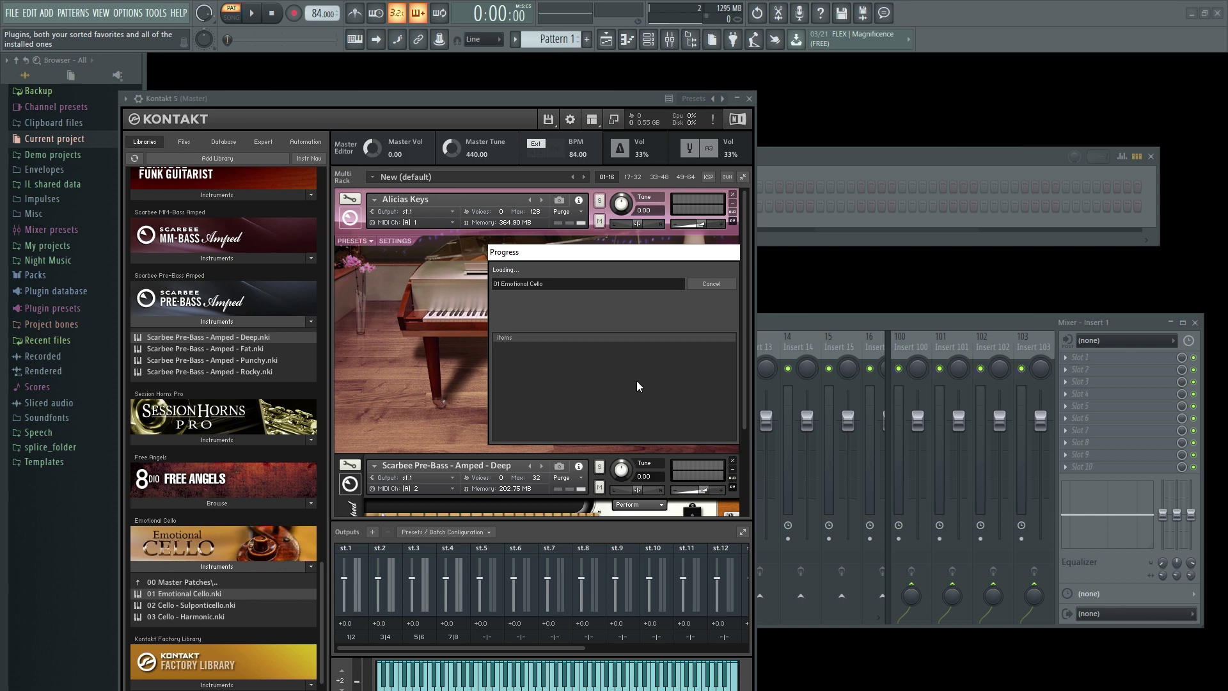
pyautogui.moveTo(742, 327); pyautogui.dragTo(731, 500)
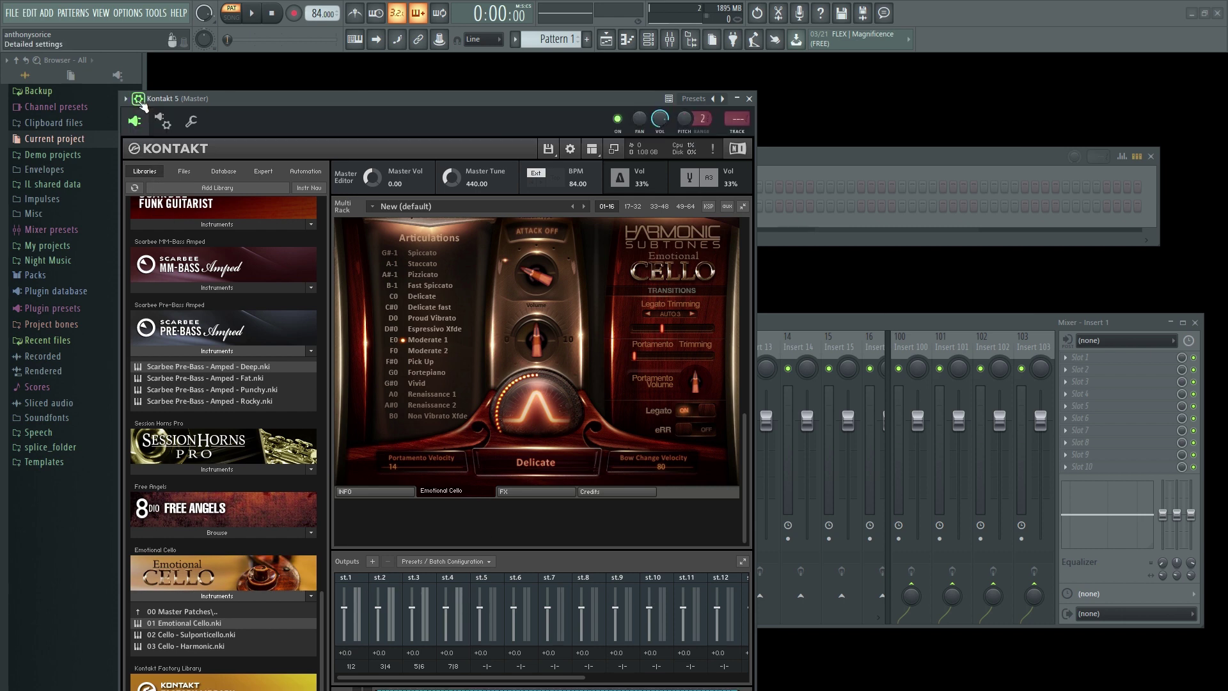
# Assign a MIDI input port in Kontakt's wrapper settings and return to the plugin interface.
pyautogui.click(127, 98)
pyautogui.click(163, 122)
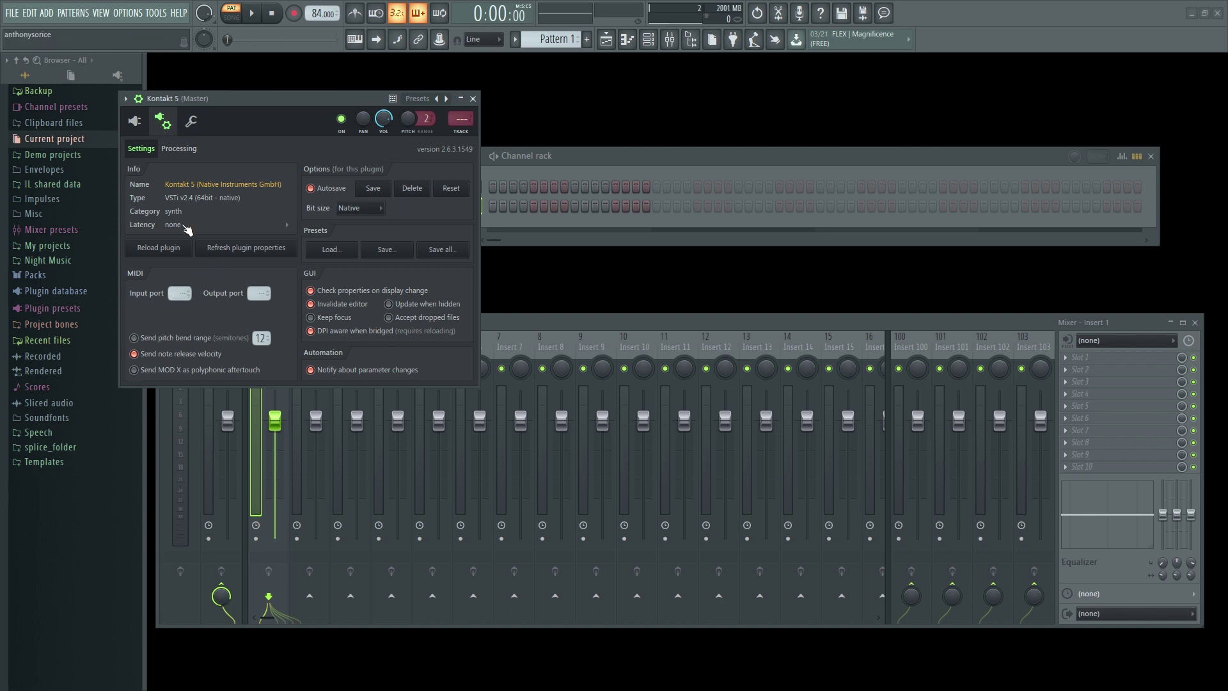
pyautogui.moveTo(182, 293); pyautogui.dragTo(181, 287)
pyautogui.click(135, 121)
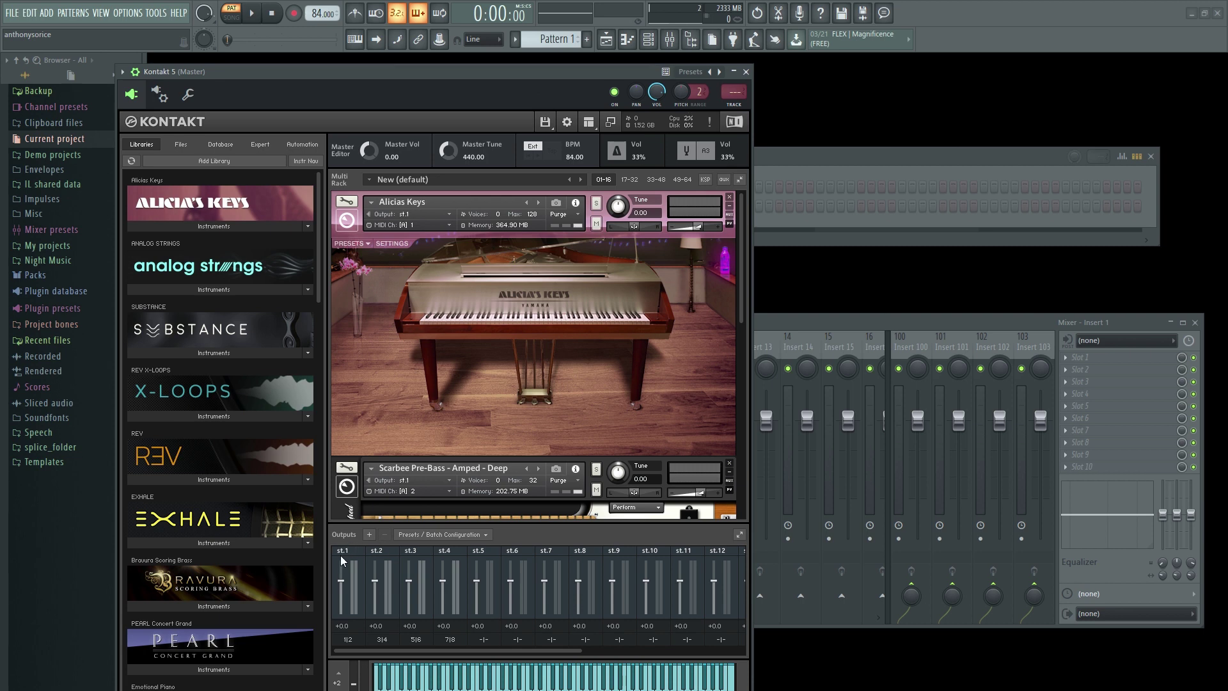
# Route the Scarbee Pre-Bass instrument to output st.2 and the Emotional Cello to output st.3.
pyautogui.moveTo(740, 236); pyautogui.dragTo(742, 339)
pyautogui.click(448, 282)
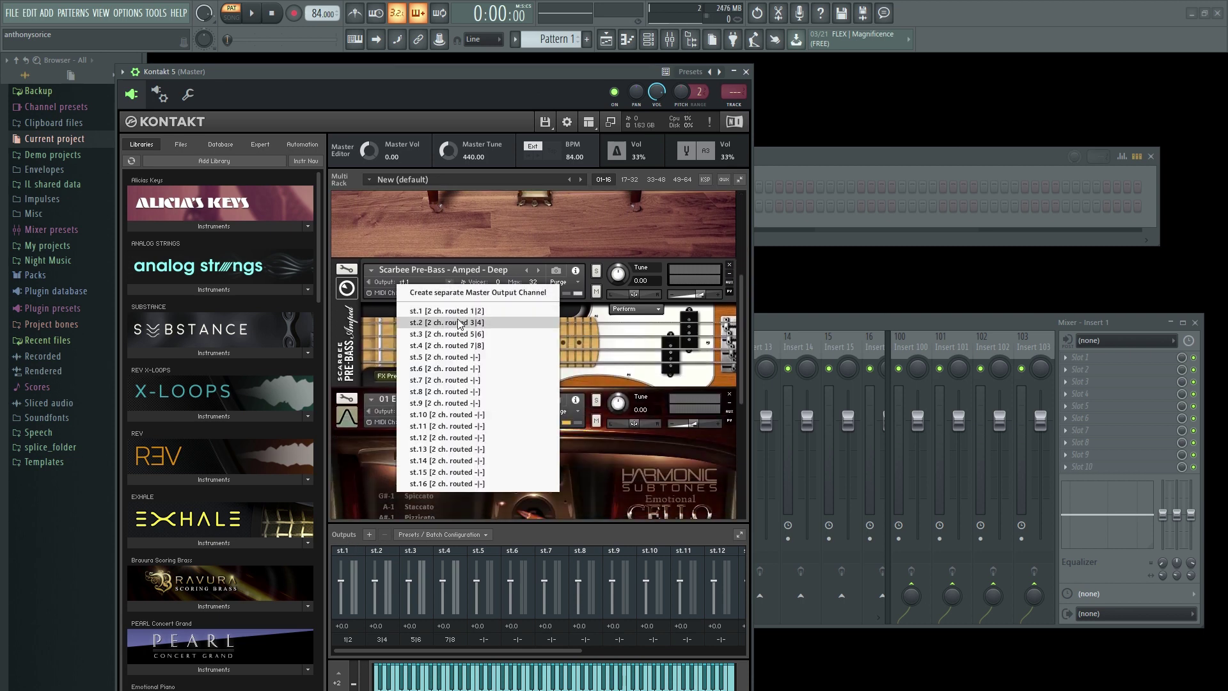
pyautogui.click(460, 323)
pyautogui.moveTo(748, 310); pyautogui.dragTo(740, 391)
pyautogui.click(451, 233)
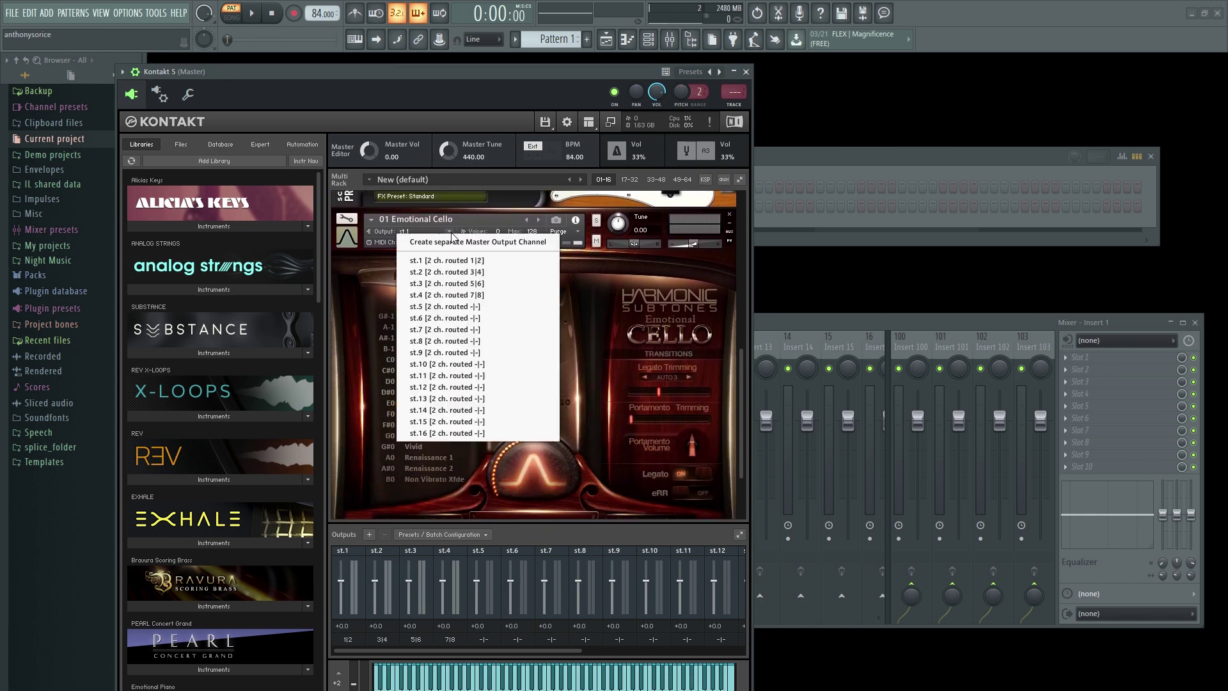
pyautogui.click(450, 285)
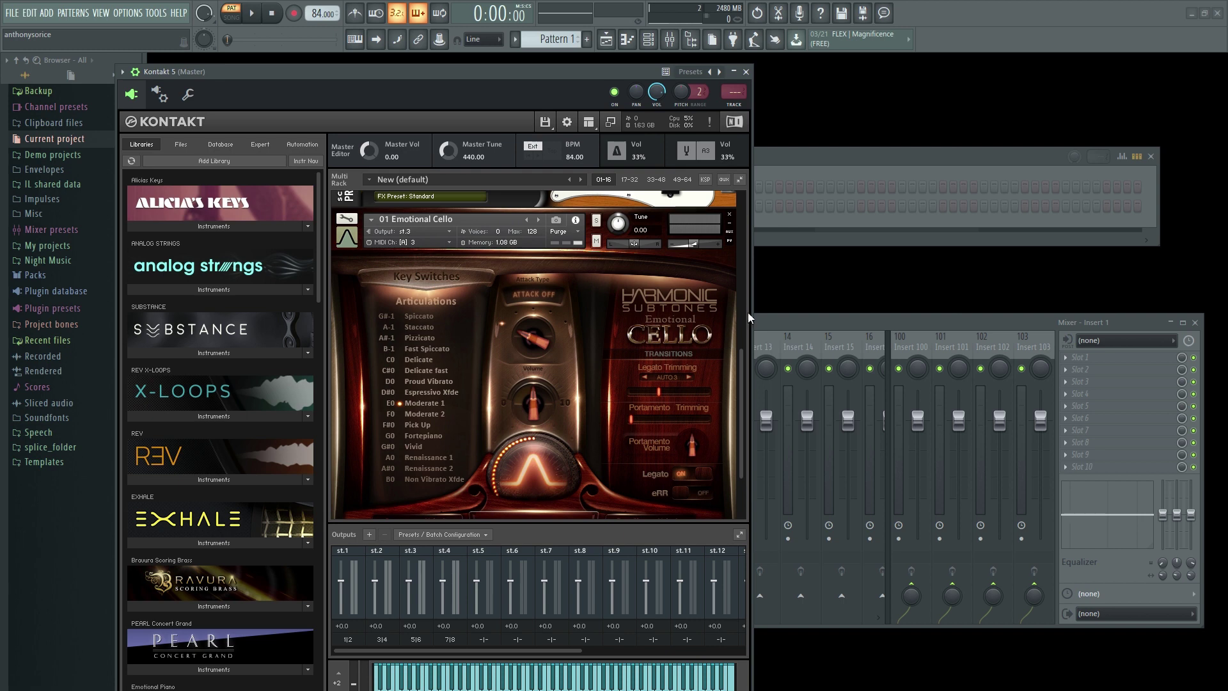
# Select the piano, bass and cello in turn and audition them to check their output channels.
pyautogui.moveTo(746, 349); pyautogui.dragTo(380, 179)
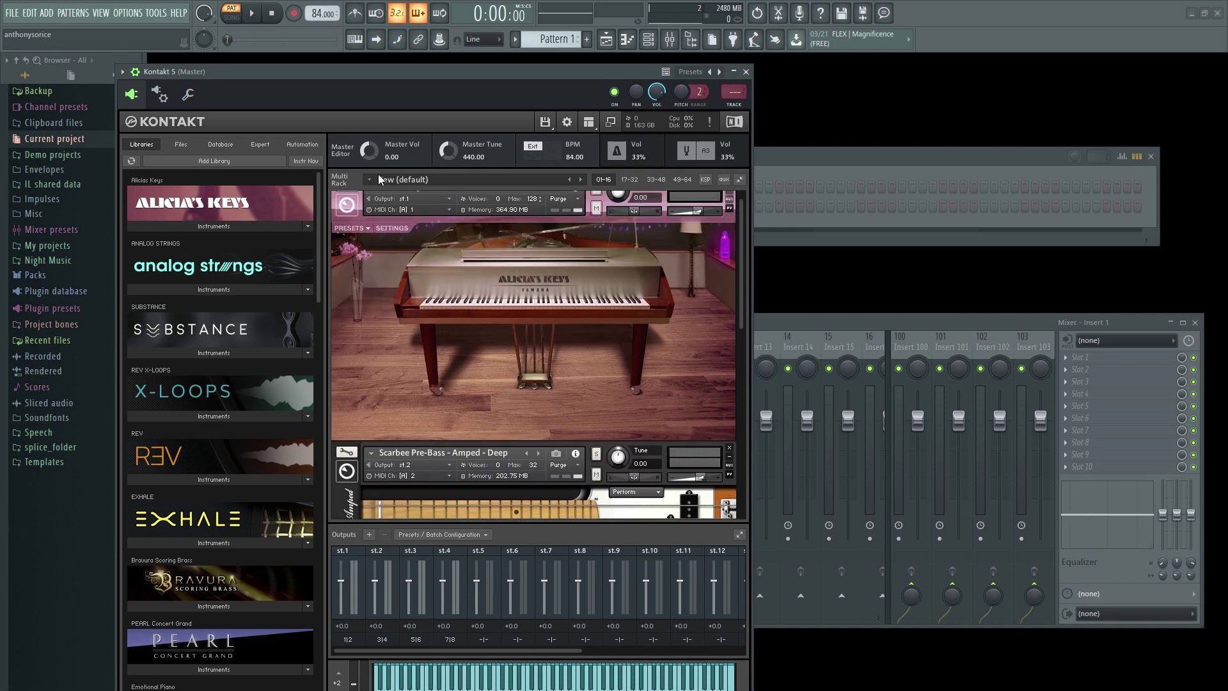
pyautogui.moveTo(740, 257); pyautogui.dragTo(745, 203)
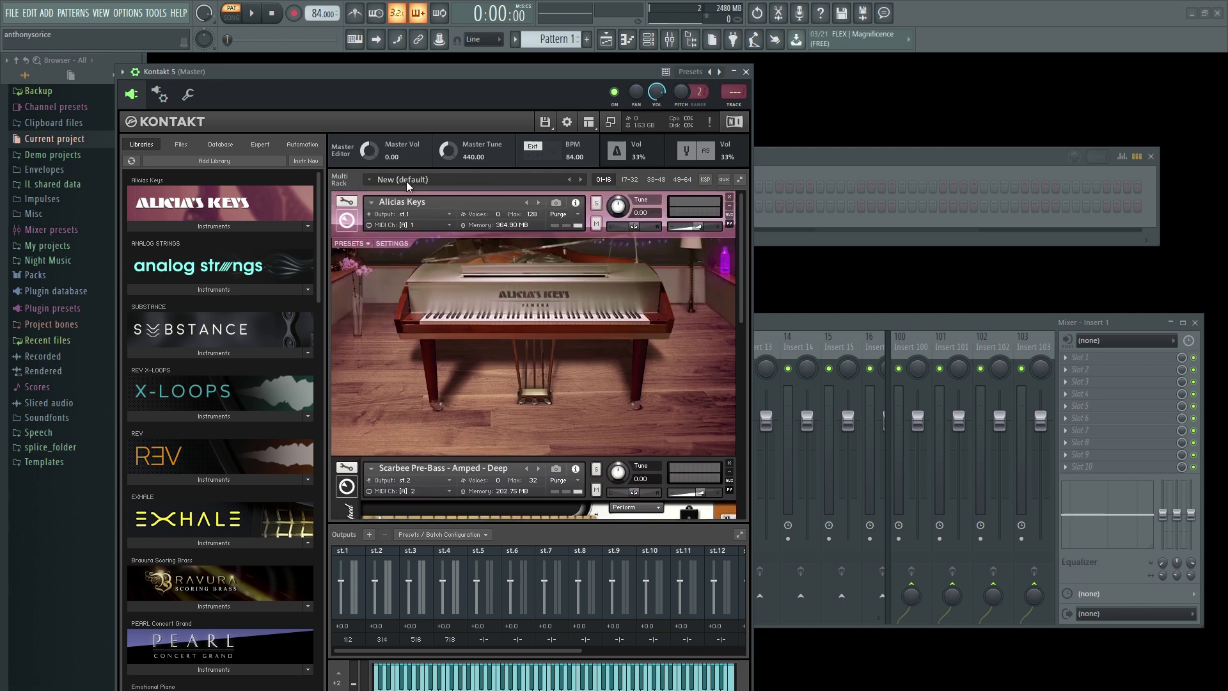
pyautogui.click(359, 199)
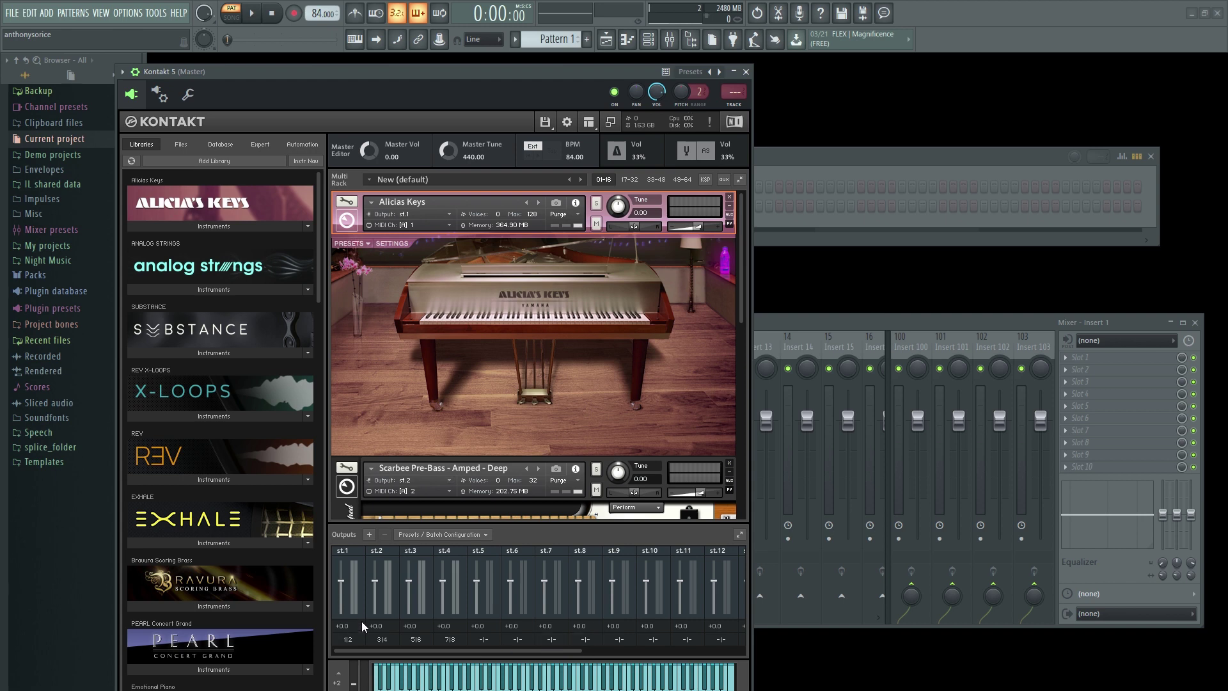
pyautogui.click(442, 683)
pyautogui.scroll(-3, 612, 352)
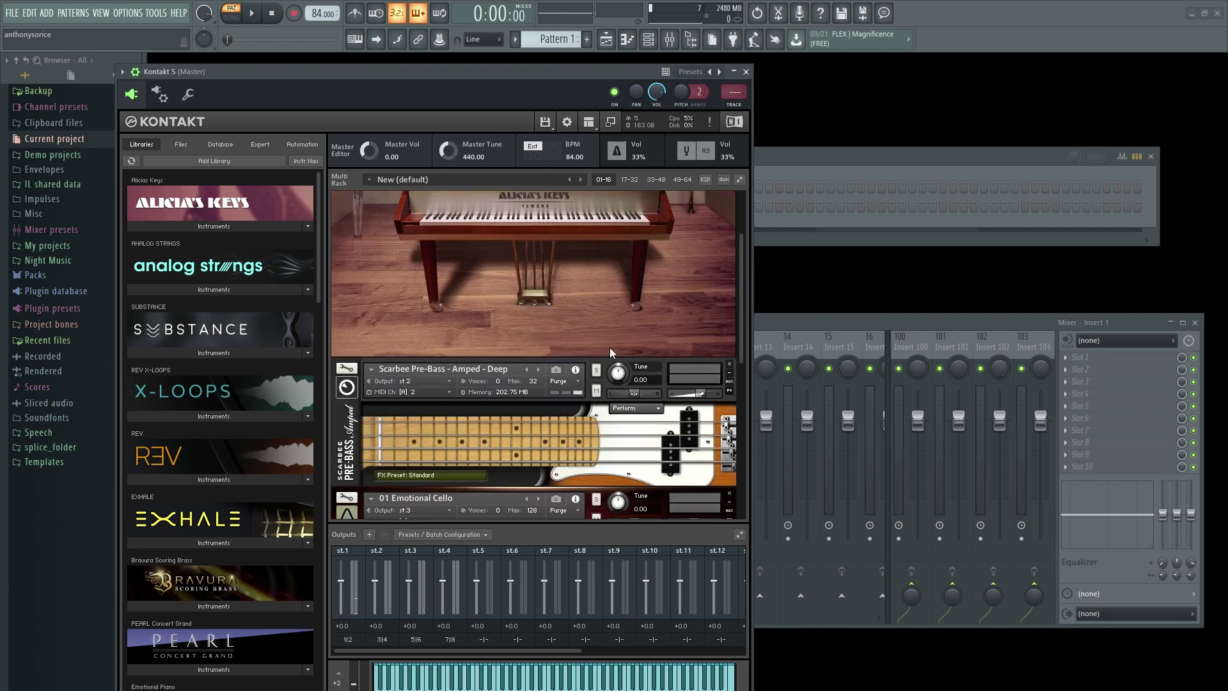
pyautogui.click(340, 375)
pyautogui.click(472, 676)
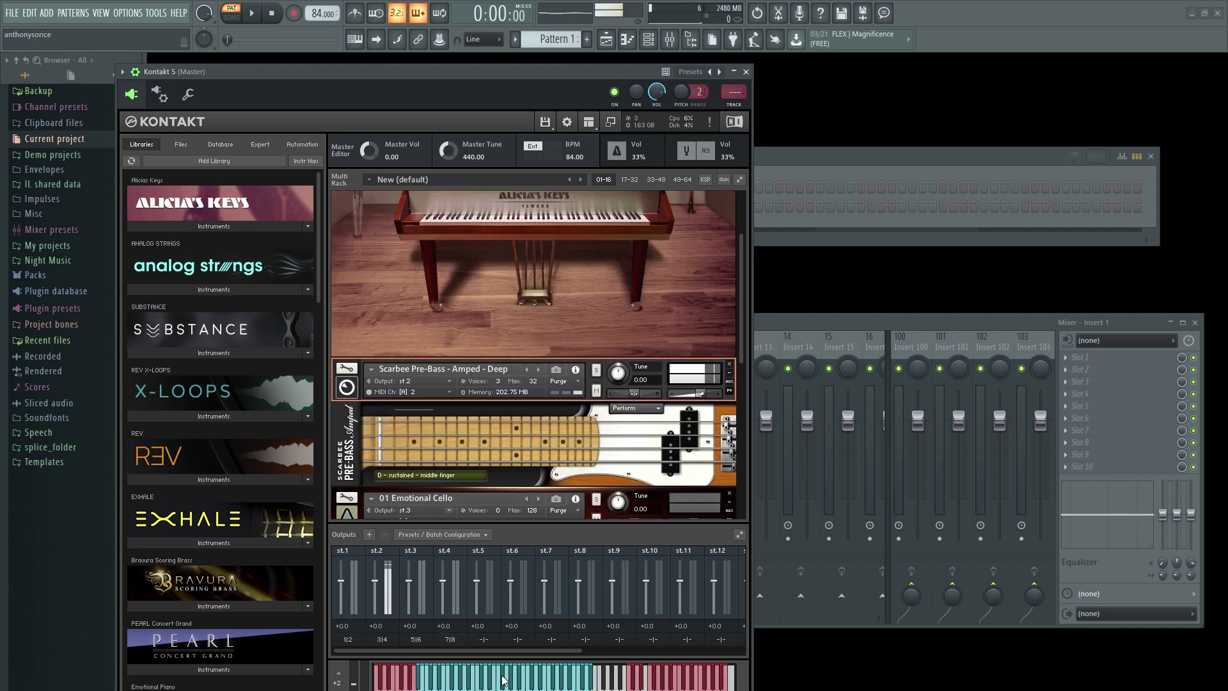
pyautogui.moveTo(741, 344); pyautogui.dragTo(741, 400)
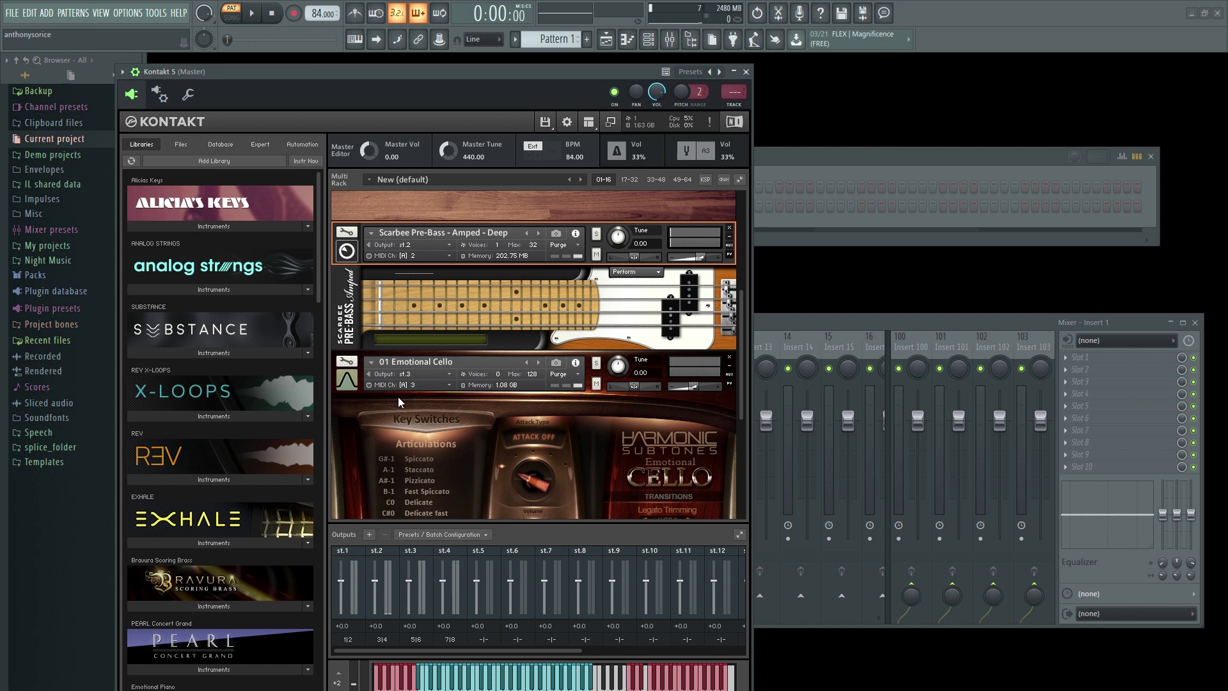
pyautogui.click(339, 371)
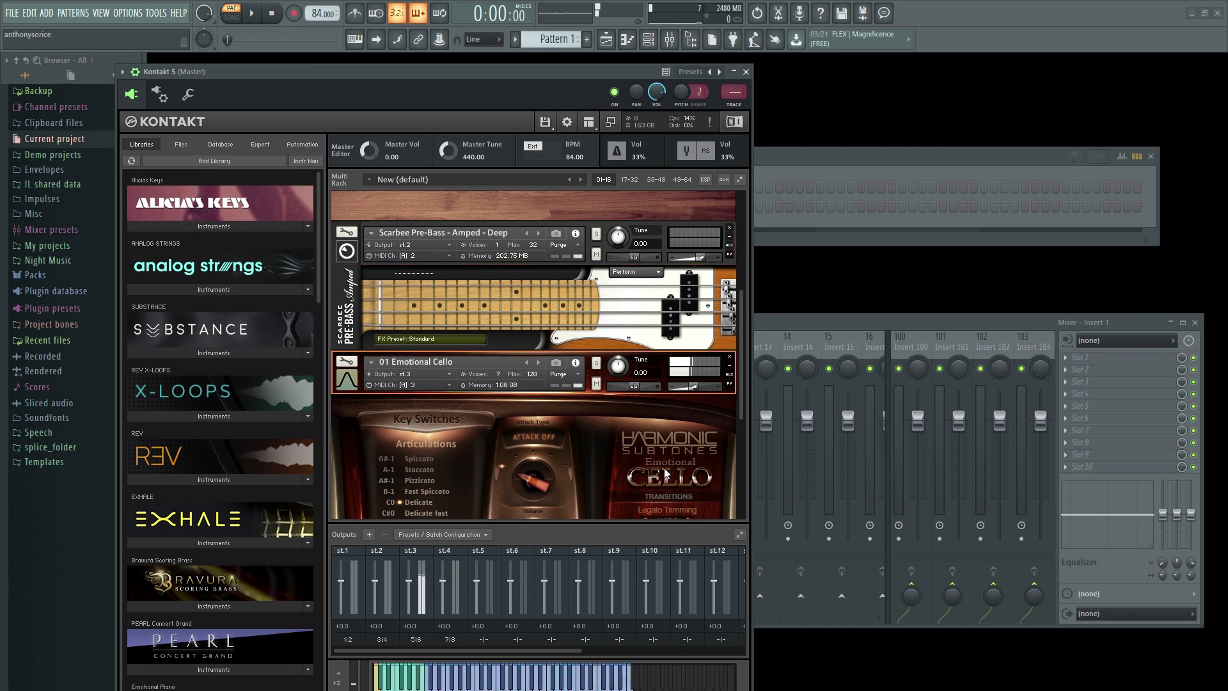
# Add a MIDI Out generator to the channel rack from the full plugin list.
pyautogui.press('F6')
pyautogui.click(420, 236)
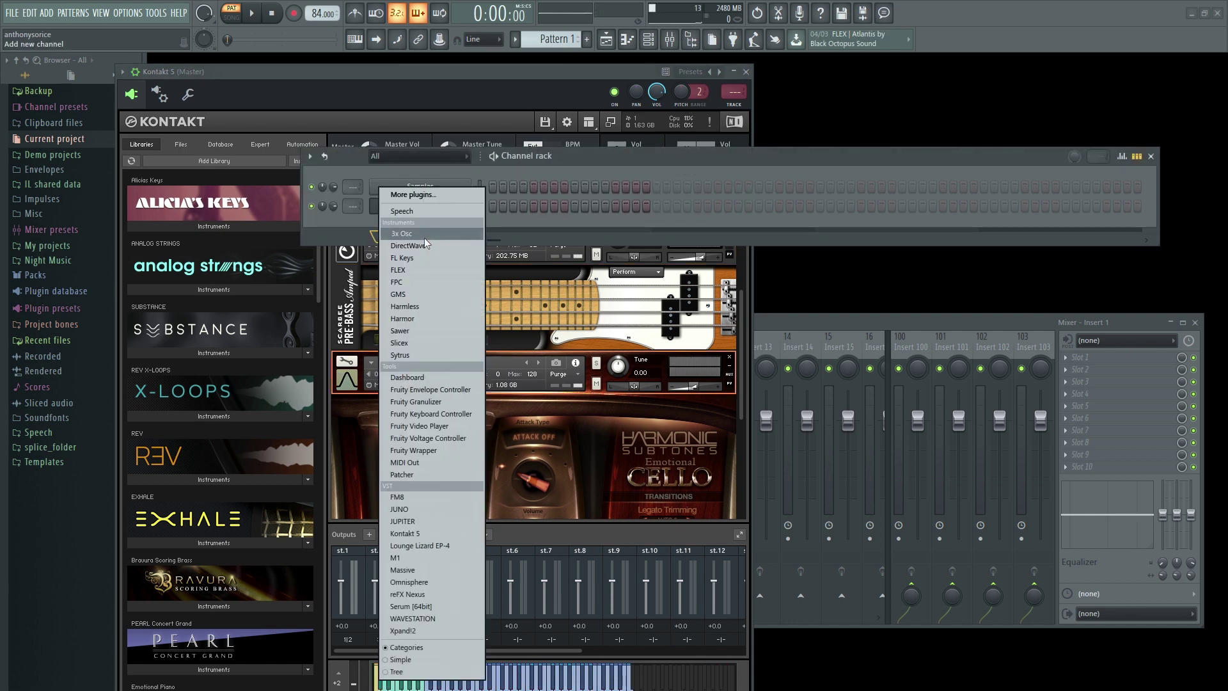
pyautogui.click(432, 195)
pyautogui.scroll(-5, 498, 548)
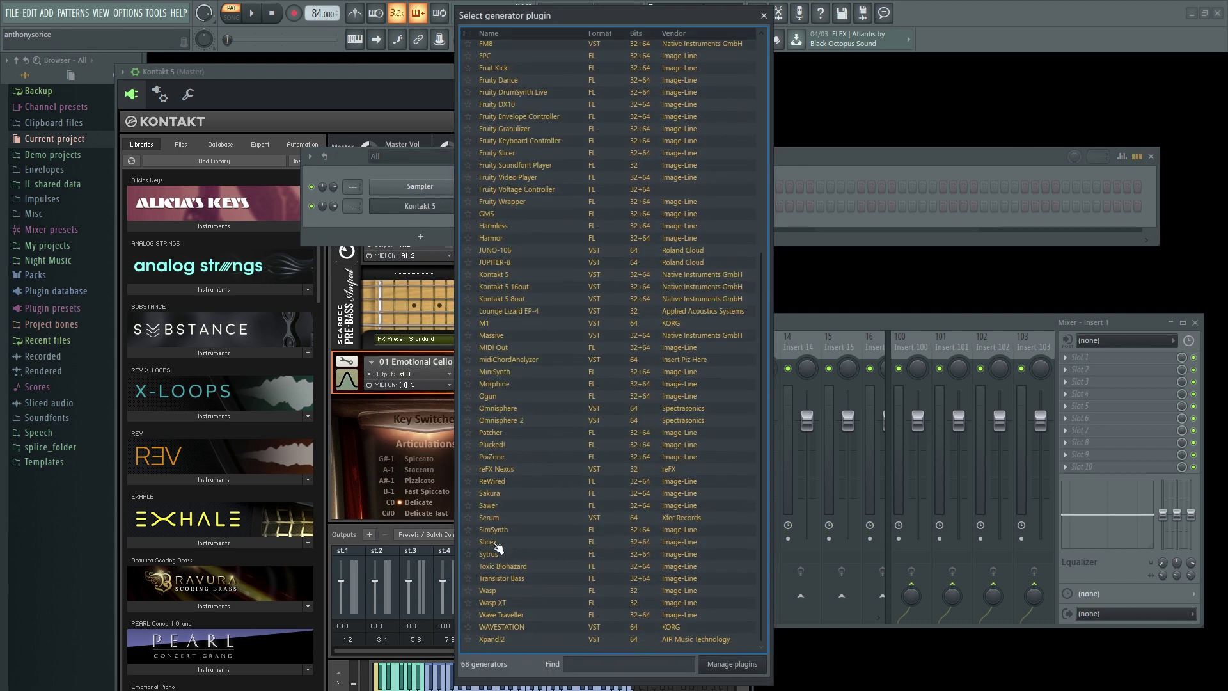
pyautogui.scroll(3, 498, 548)
pyautogui.doubleClick(516, 416)
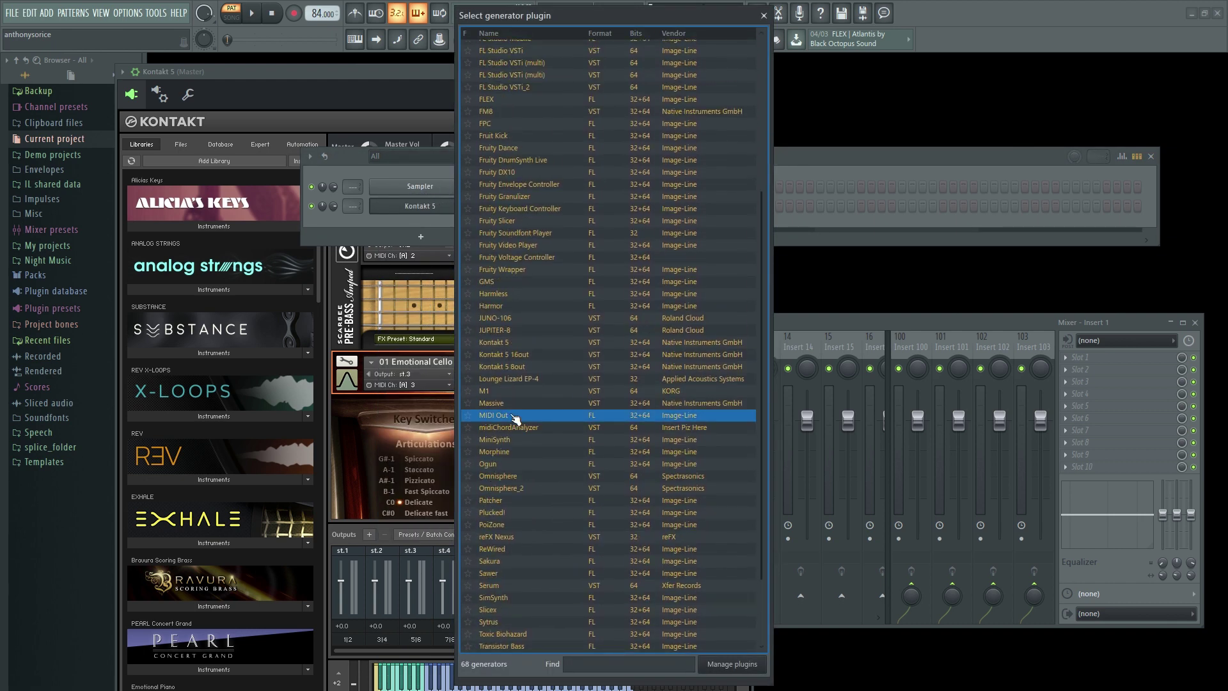
# Clone the MIDI Out channel twice and close the open plugin window.
pyautogui.rightClick(467, 222)
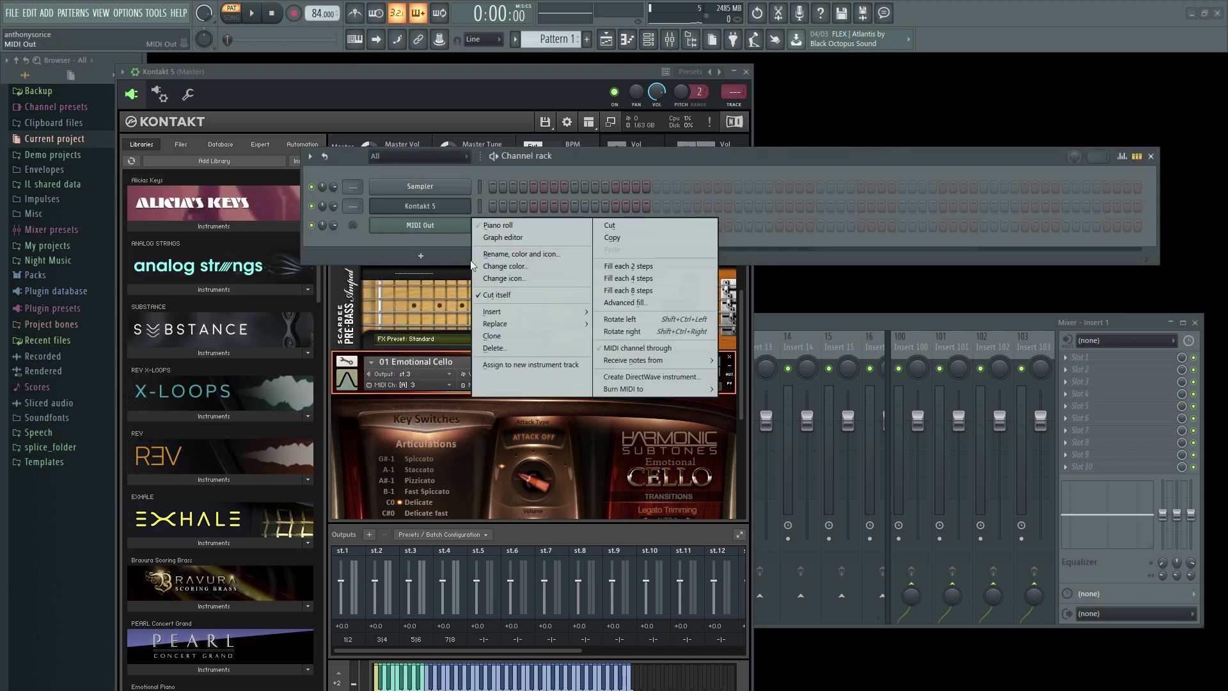
pyautogui.click(508, 334)
pyautogui.rightClick(444, 246)
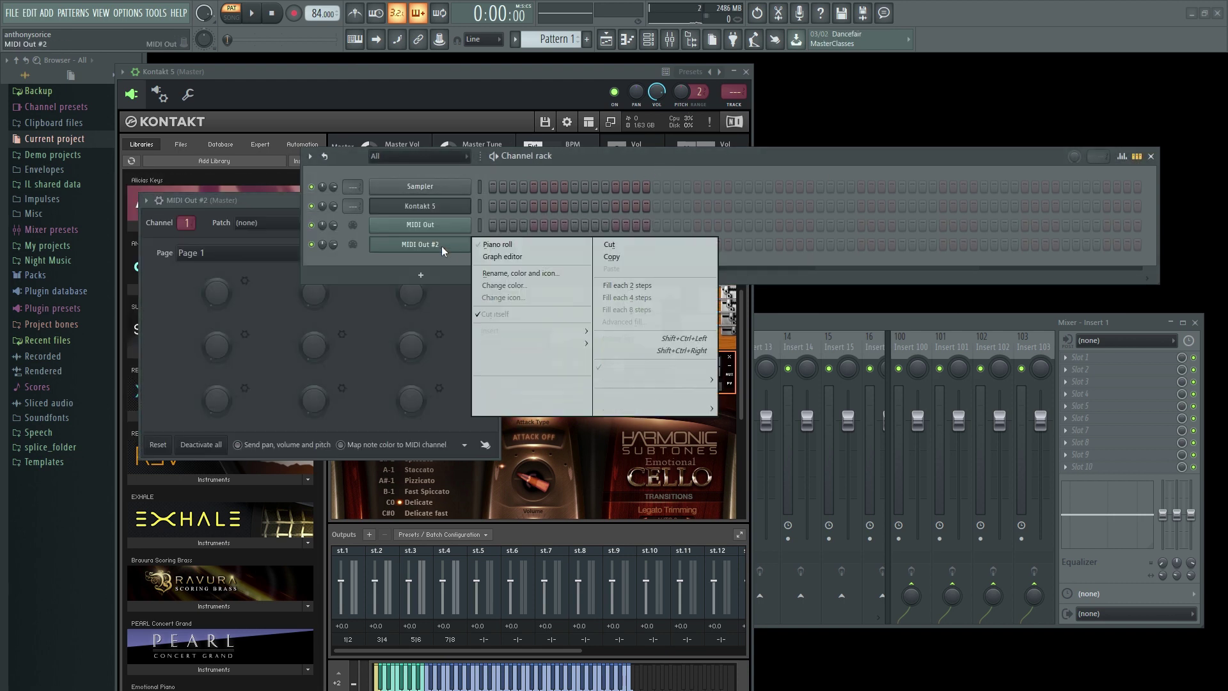
pyautogui.click(511, 363)
pyautogui.click(510, 216)
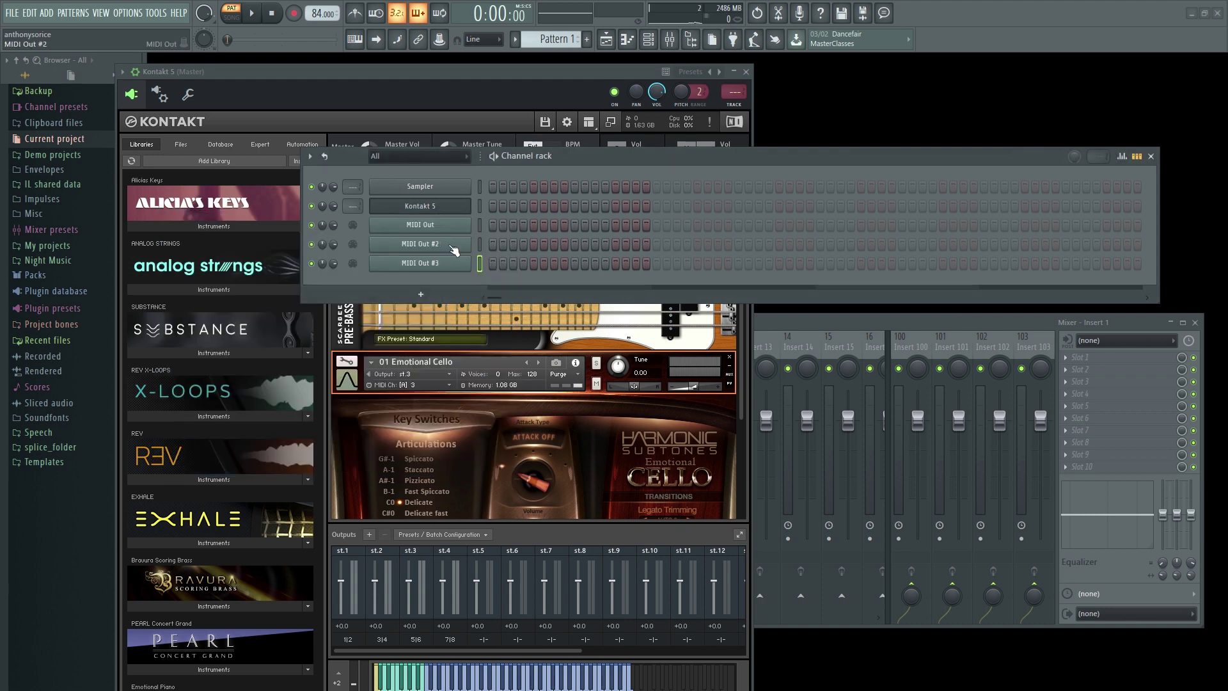
# Check the first MIDI Out, then set MIDI Out #2 to MIDI channel 2 and MIDI Out #3 to channel 3.
pyautogui.click(420, 225)
pyautogui.click(465, 185)
pyautogui.click(437, 244)
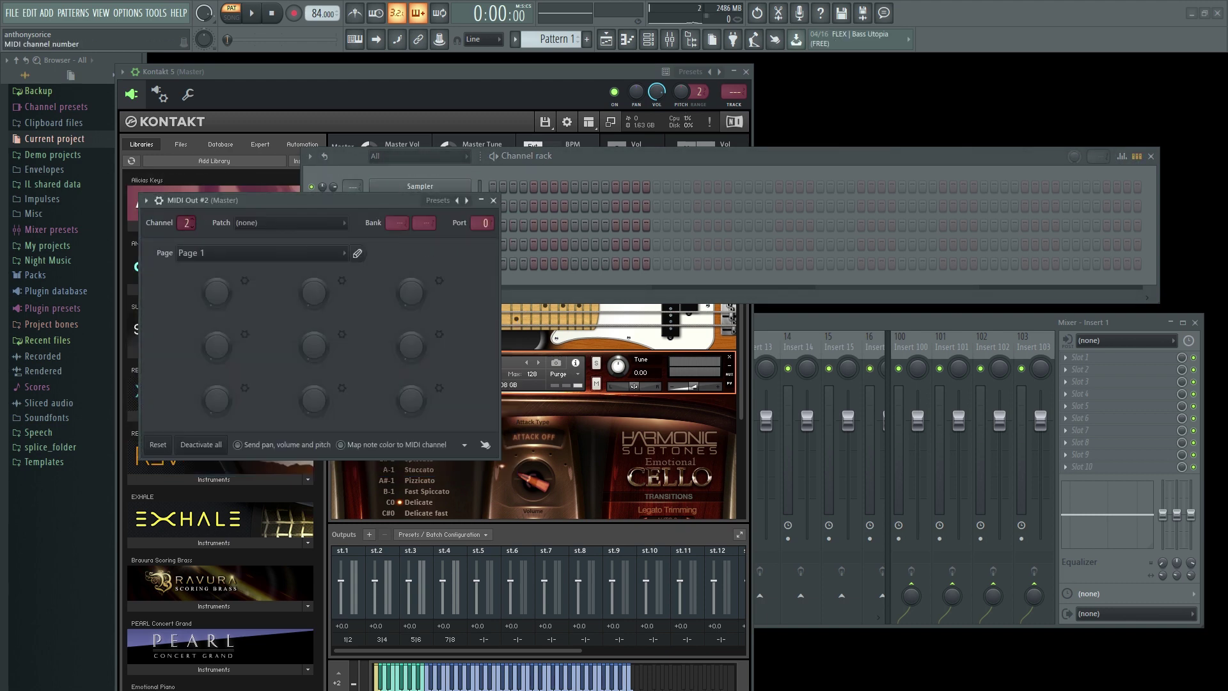
pyautogui.click(496, 206)
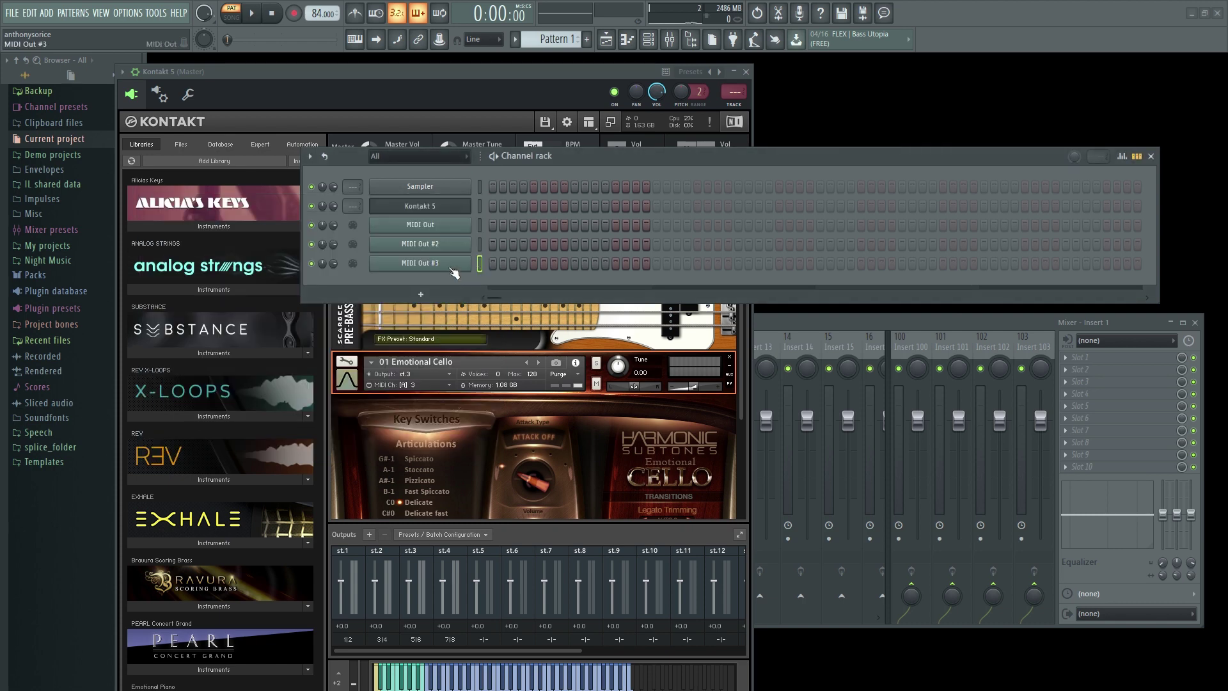
pyautogui.click(419, 262)
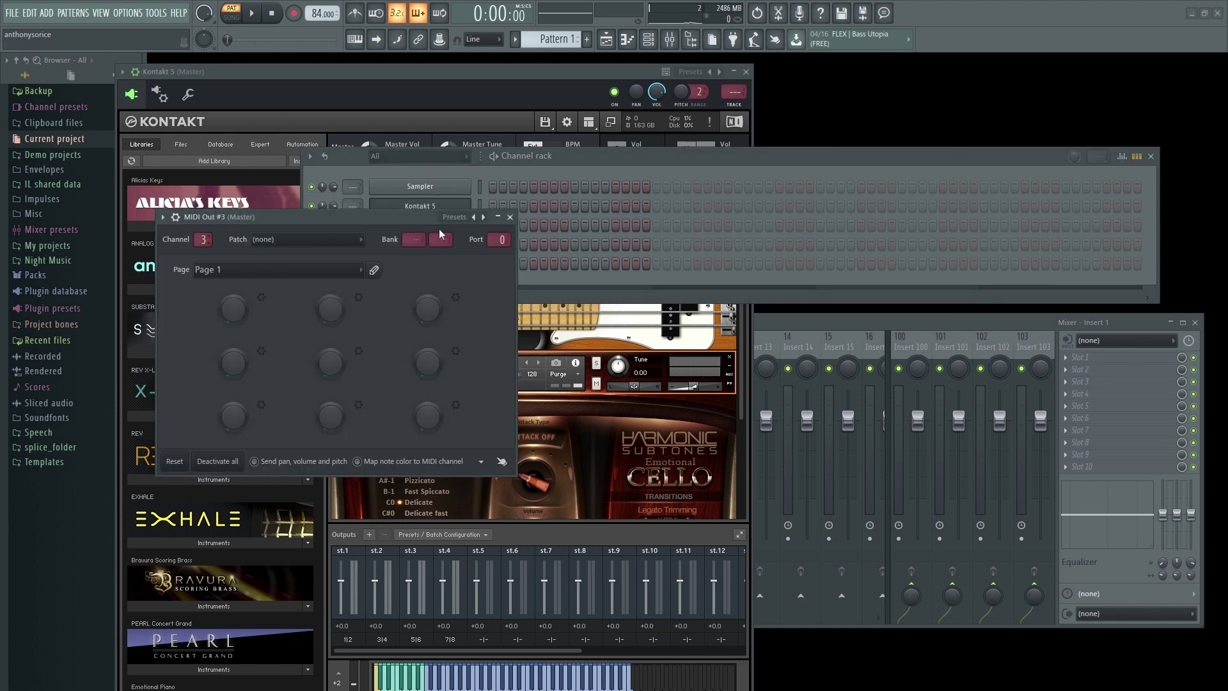
pyautogui.click(511, 218)
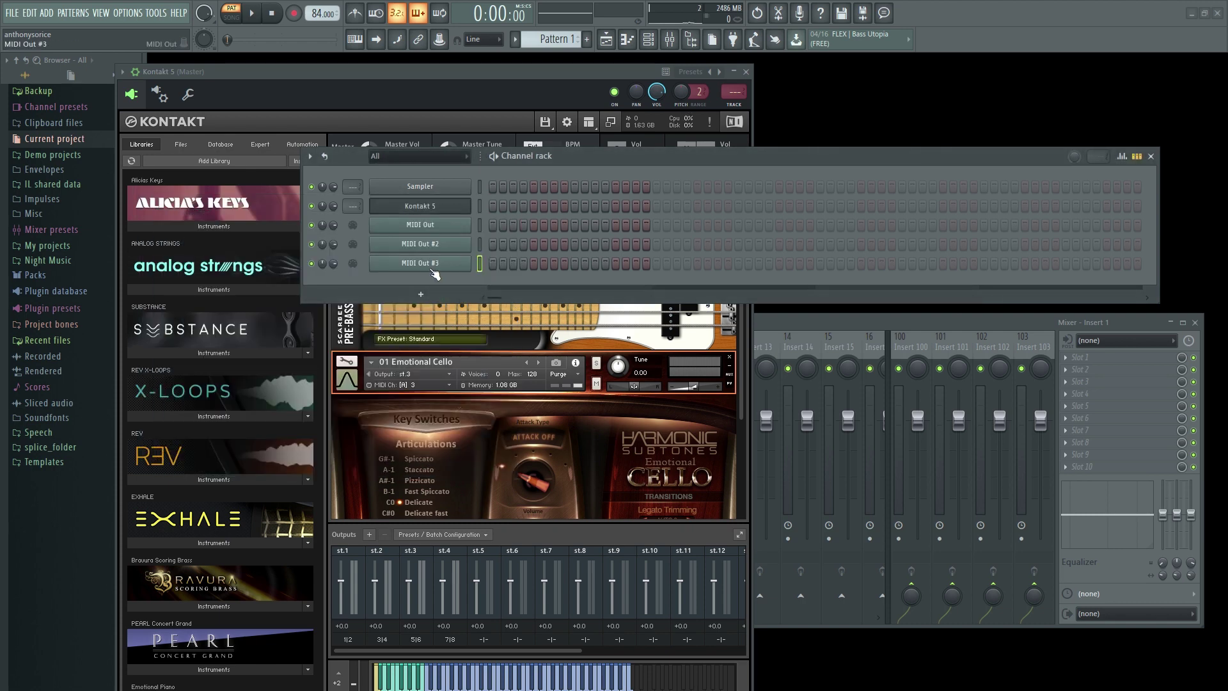
# Rename the MIDI Out #3 channel as Cello and give it a green colour.
pyautogui.rightClick(472, 259)
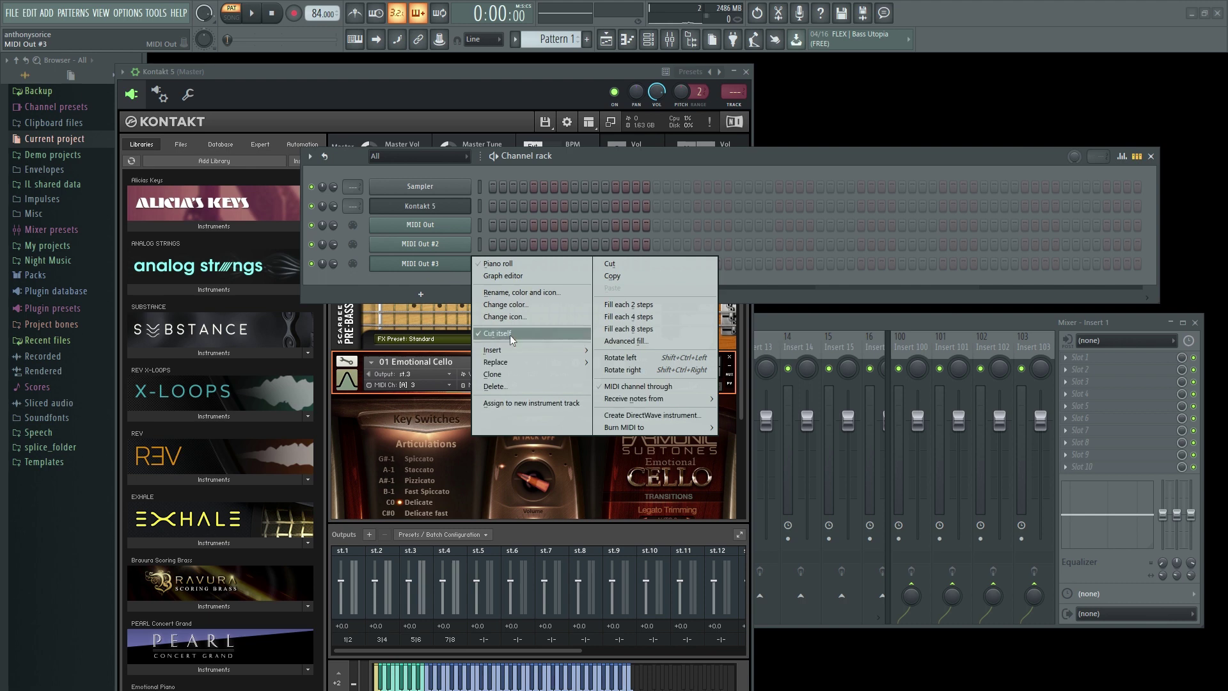
pyautogui.click(517, 293)
pyautogui.write('Cello')
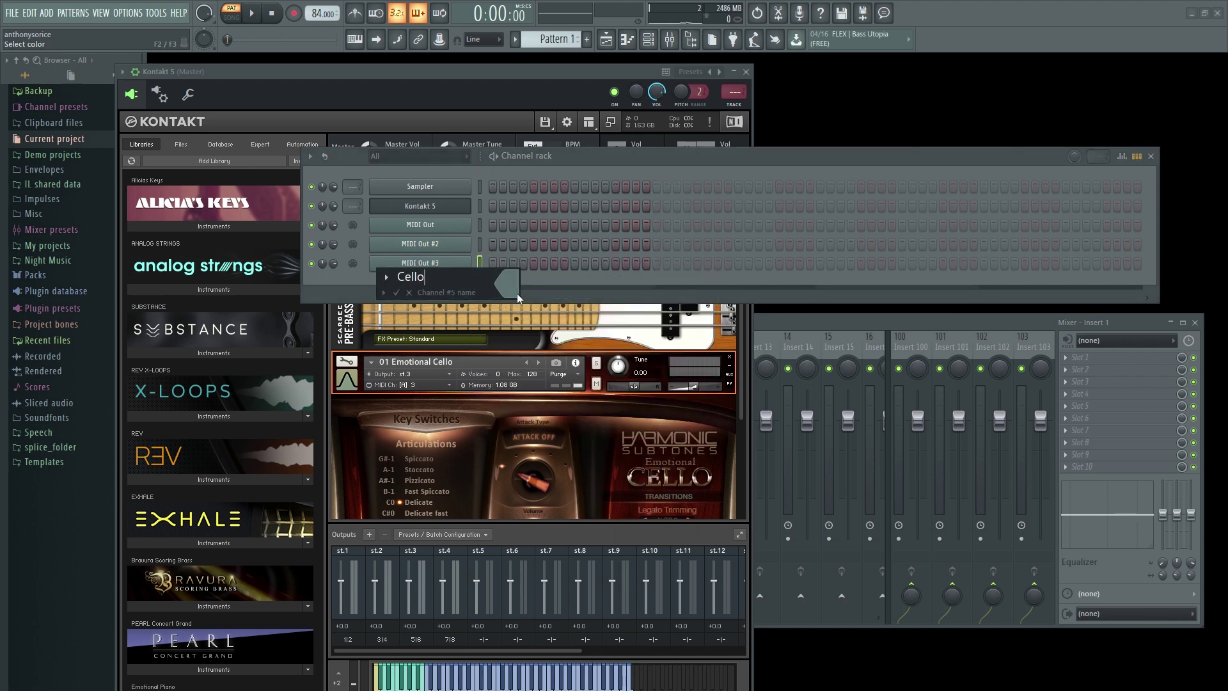
pyautogui.click(517, 293)
pyautogui.click(579, 287)
pyautogui.press('Return')
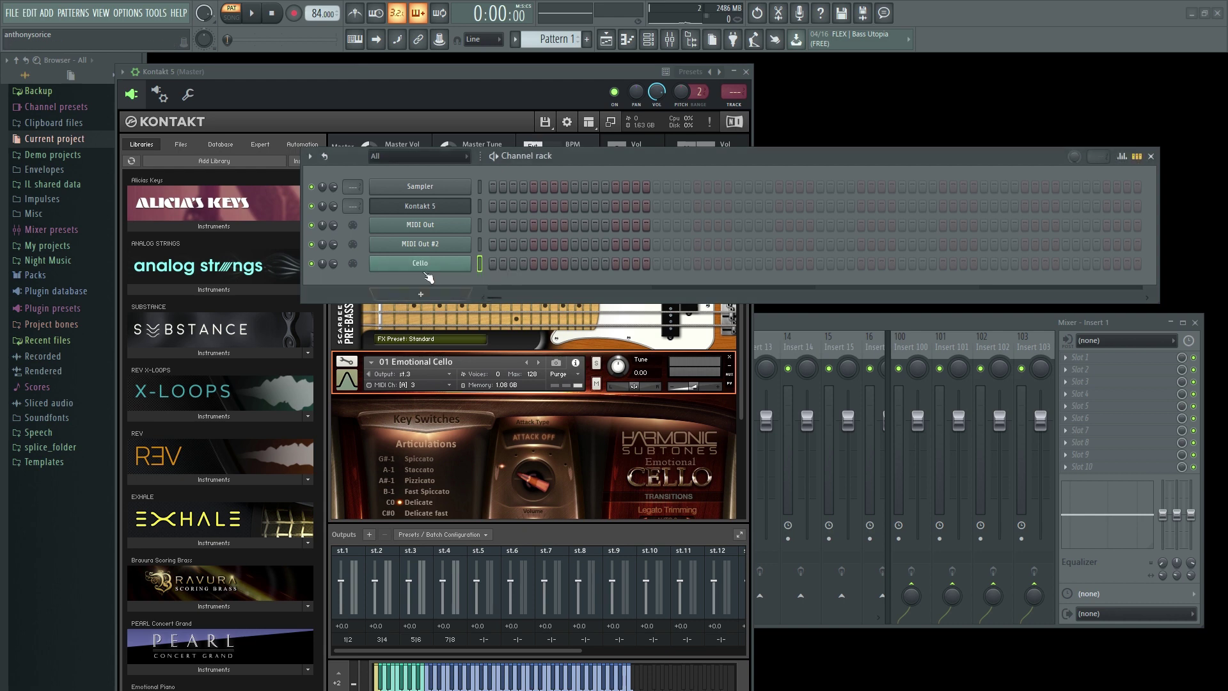
# Rename the MIDI Out #2 channel as Bass and colour it purple.
pyautogui.rightClick(472, 240)
pyautogui.click(509, 274)
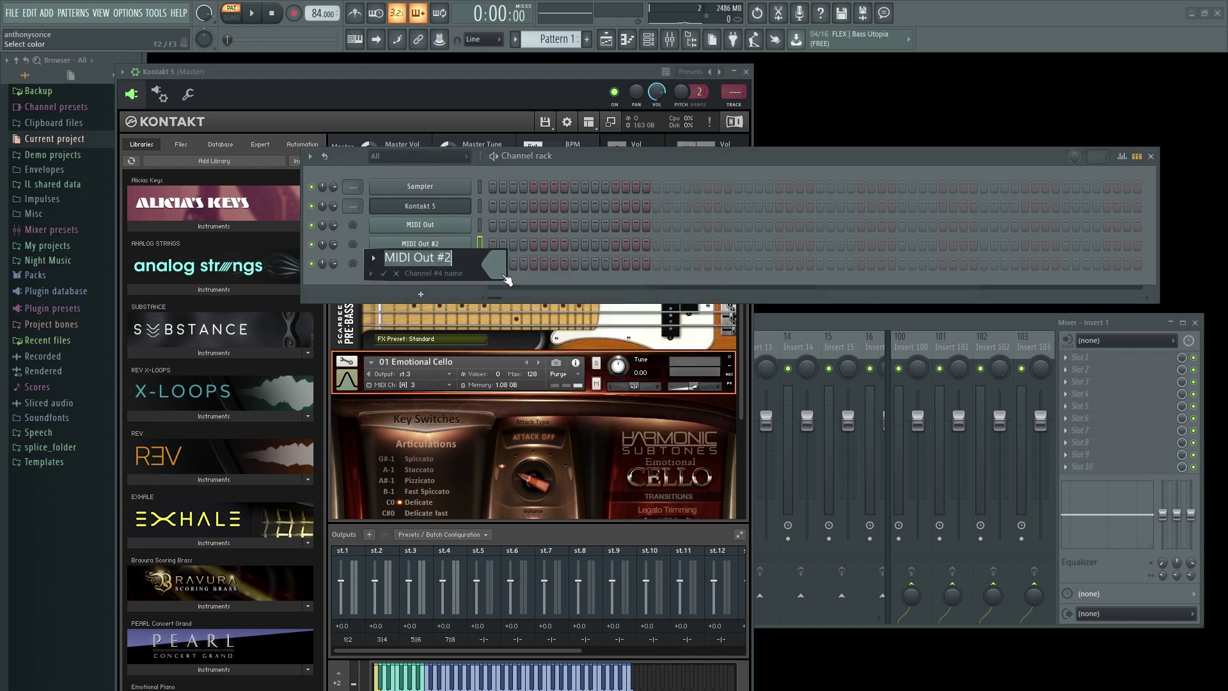
pyautogui.write('Bass')
pyautogui.click(505, 279)
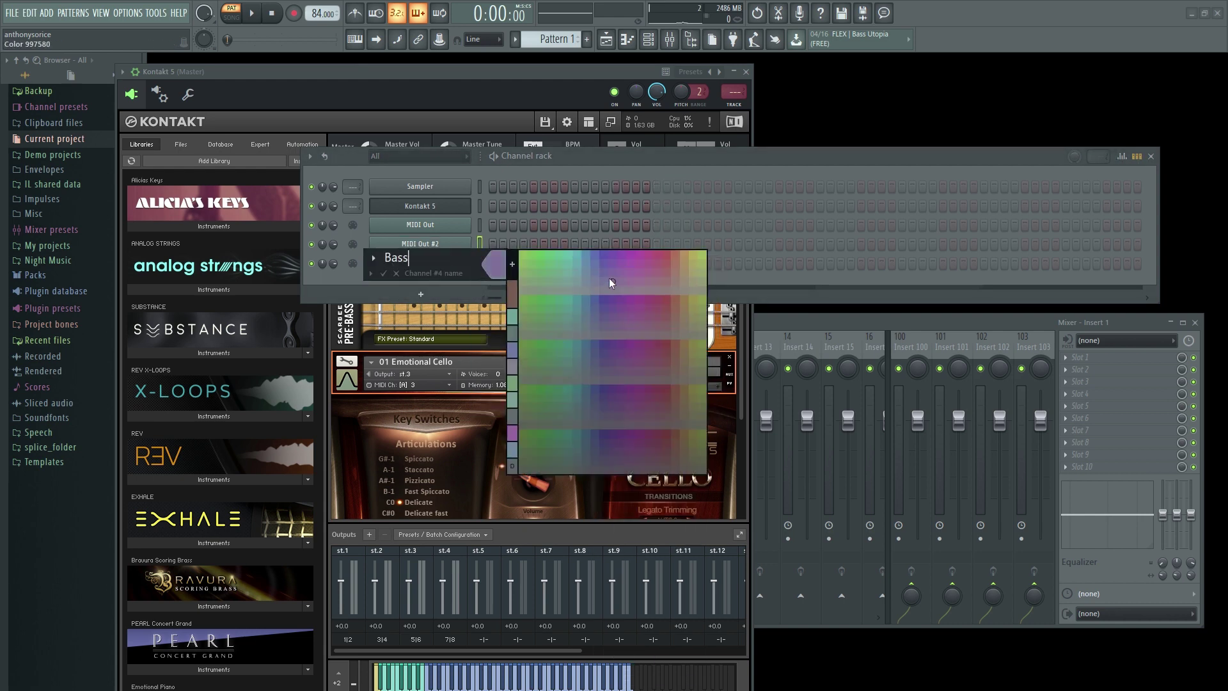
pyautogui.click(583, 285)
pyautogui.click(384, 273)
# Rename the first MIDI Out channel as Piano and colour it blue.
pyautogui.rightClick(416, 232)
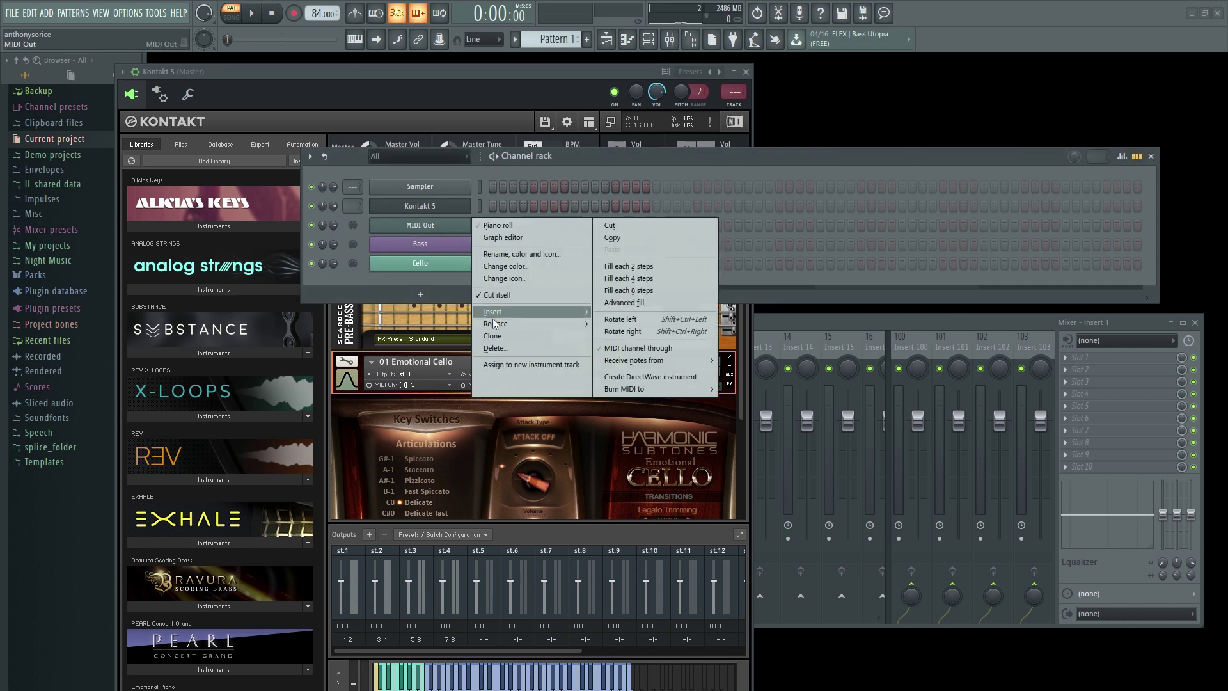
pyautogui.click(512, 254)
pyautogui.write('Piano')
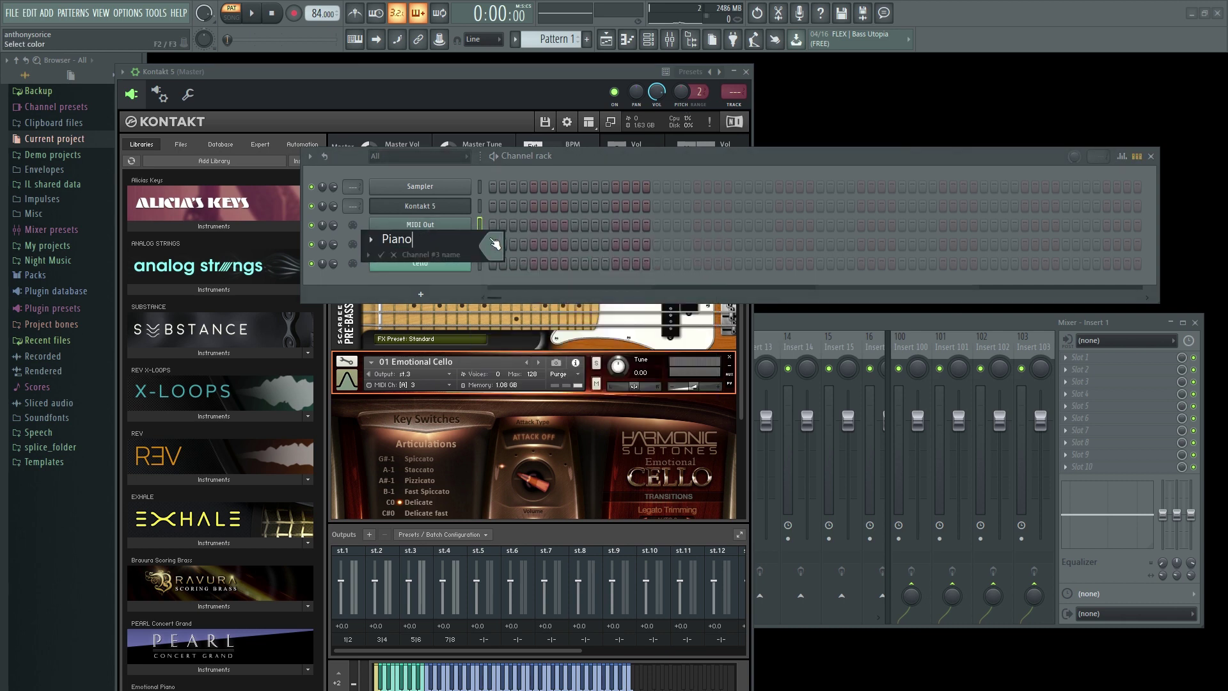
pyautogui.click(495, 243)
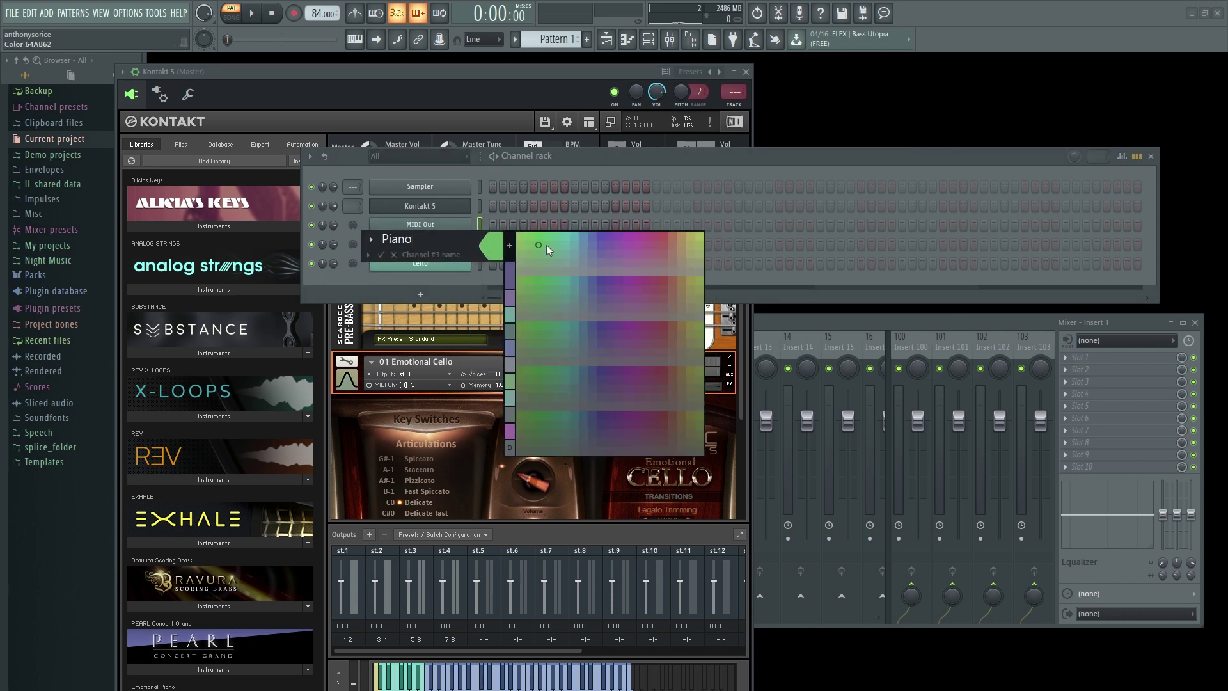
pyautogui.click(579, 249)
pyautogui.click(392, 256)
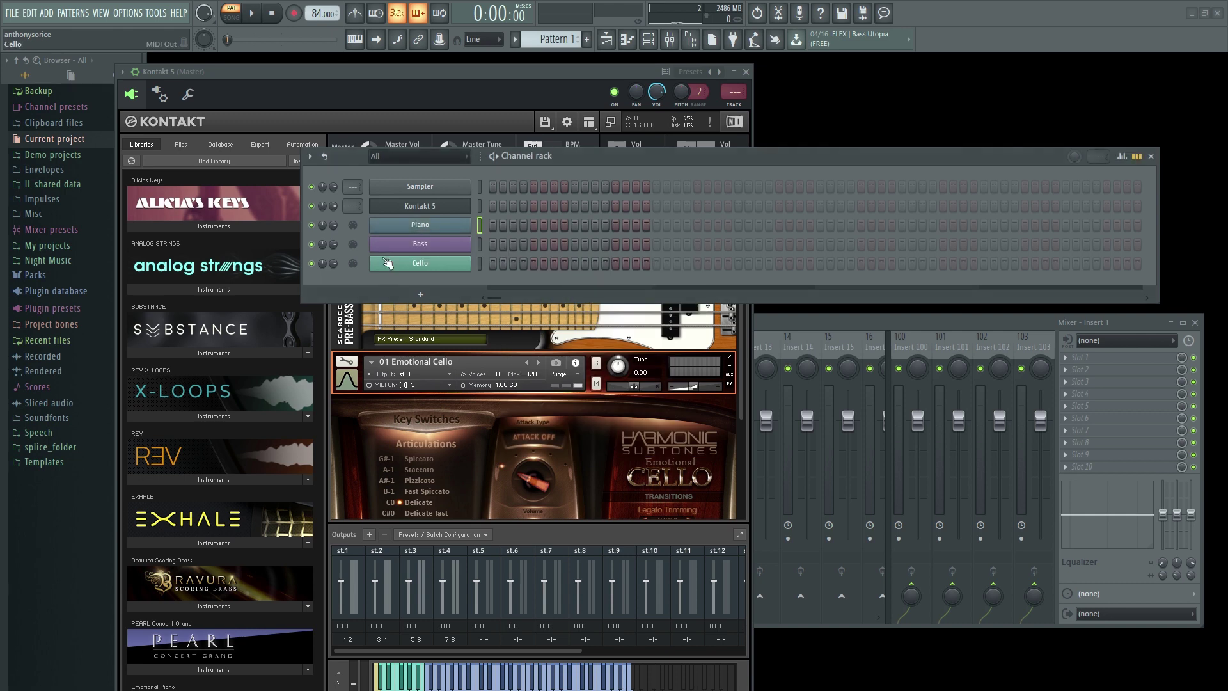
# Route Kontakt 5 to mixer track 1 and set the track offsets of outputs st.1, st.2 and st.3 to 1, 2 and 3.
pyautogui.click(164, 95)
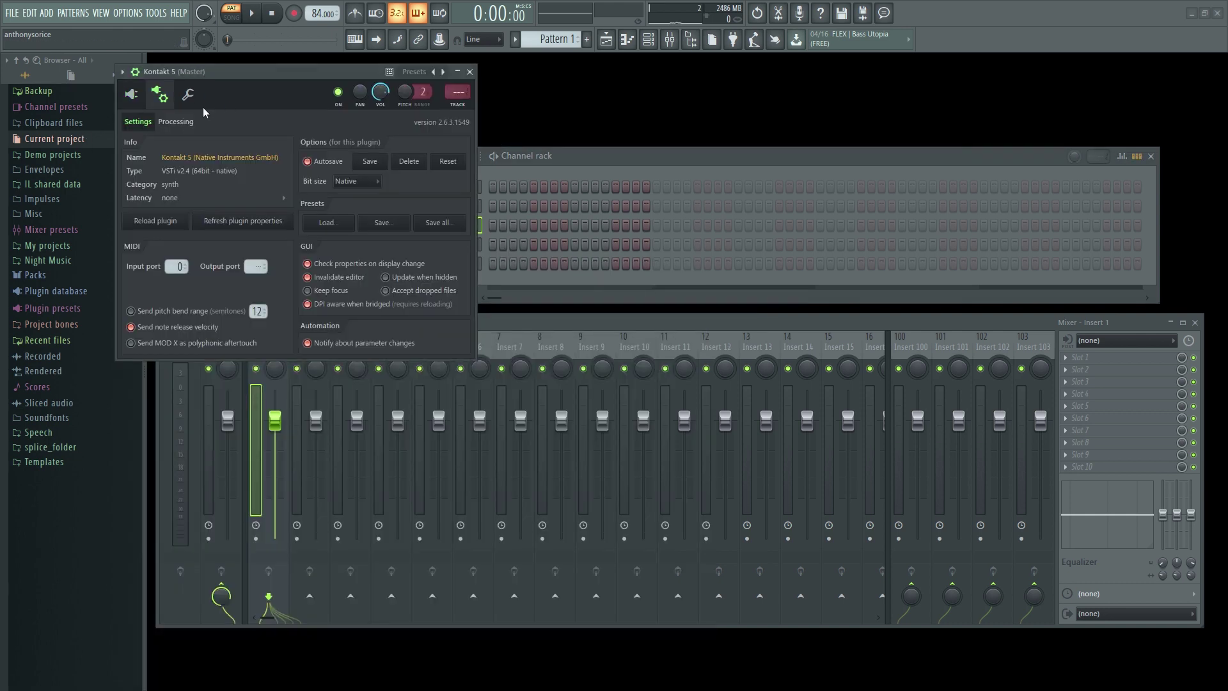
pyautogui.click(178, 122)
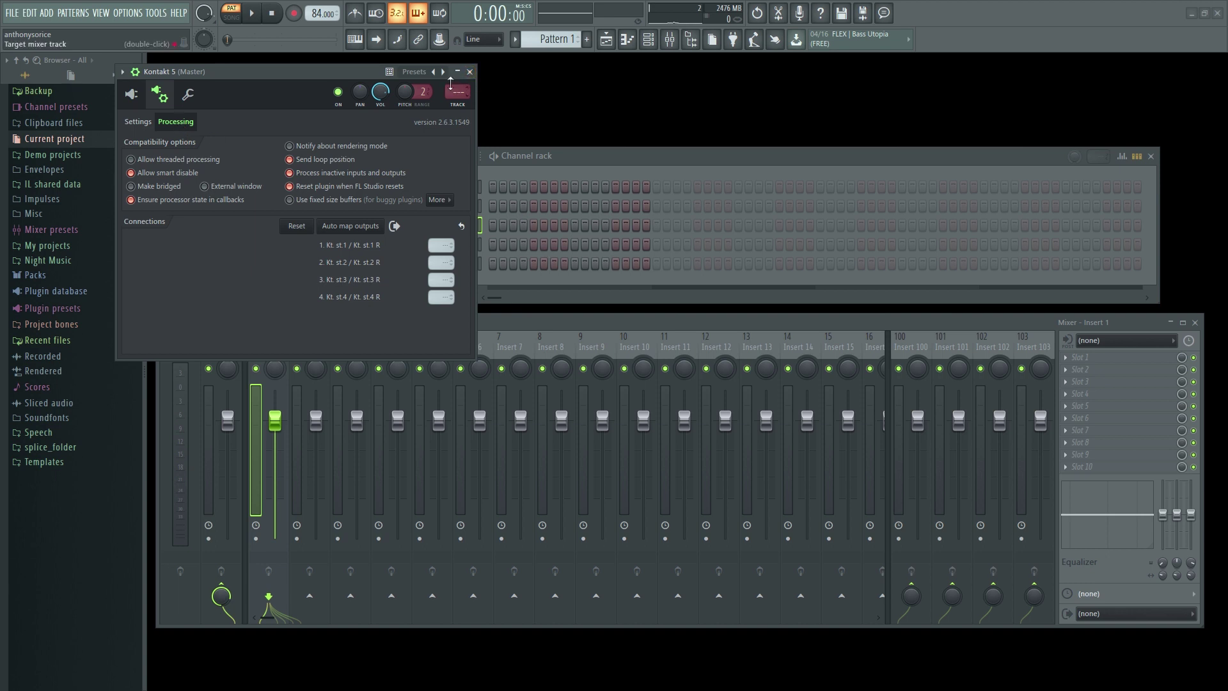
pyautogui.moveTo(457, 92); pyautogui.dragTo(457, 85)
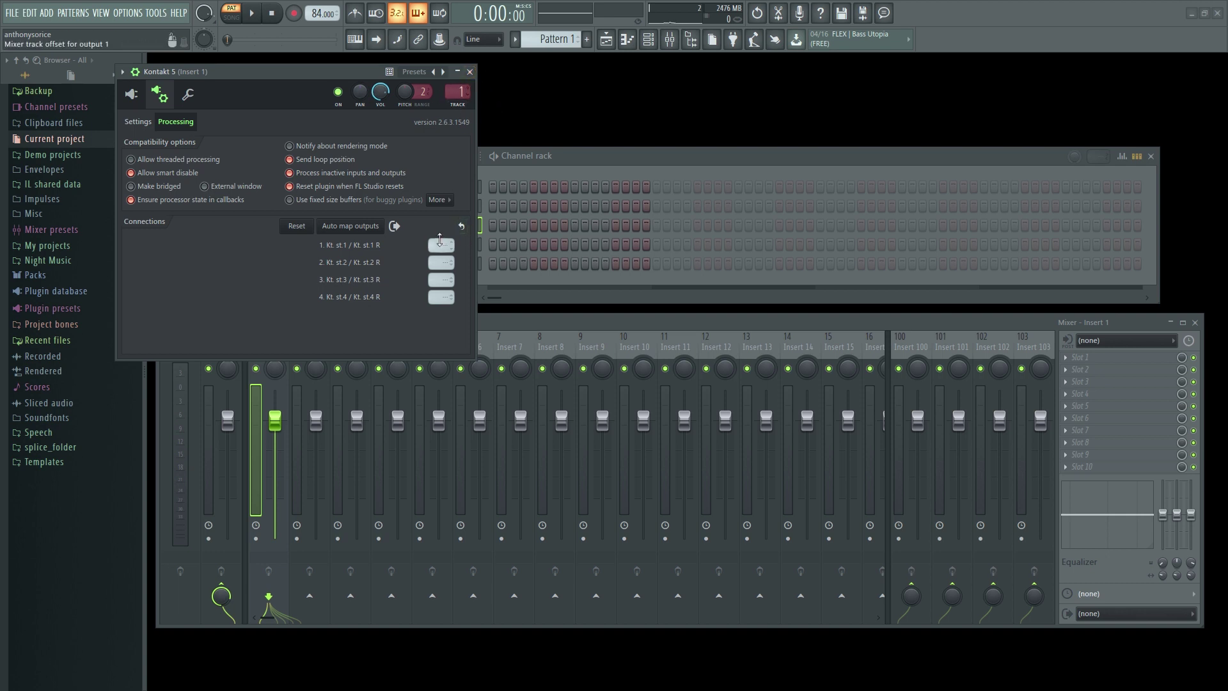
pyautogui.scroll(1, 441, 246)
pyautogui.scroll(1, 443, 265)
pyautogui.moveTo(445, 259)
pyautogui.mouseDown()
pyautogui.moveTo(444, 243)
pyautogui.moveTo(438, 278)
pyautogui.mouseUp()
# Audition the Cello, Bass and Piano channels to check their mixer routing, and close the Kontakt window.
pyautogui.click(604, 160)
pyautogui.click(462, 264)
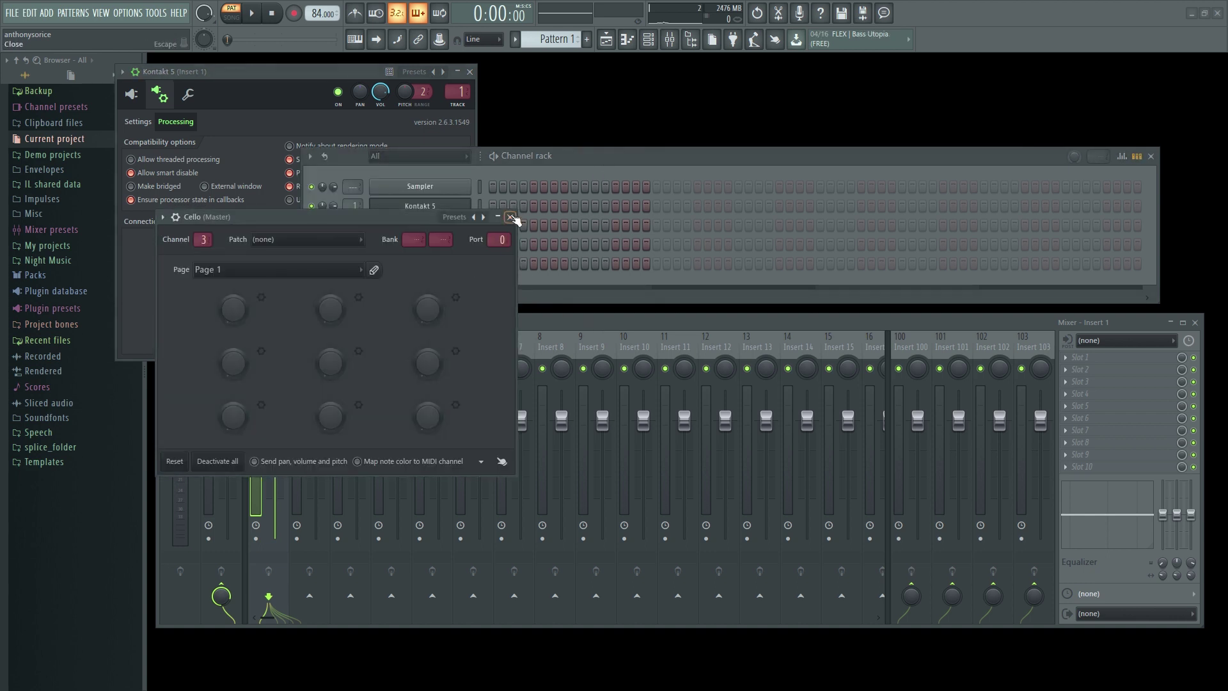
pyautogui.click(462, 263)
pyautogui.click(543, 324)
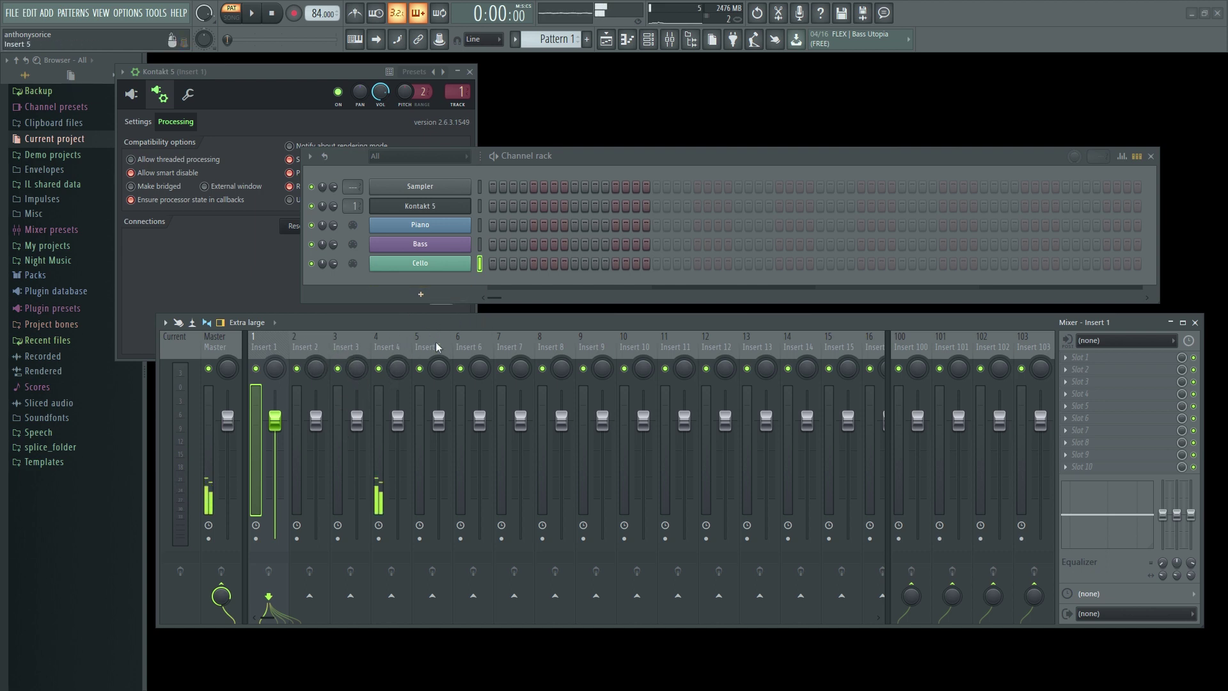
pyautogui.click(282, 289)
pyautogui.click(488, 242)
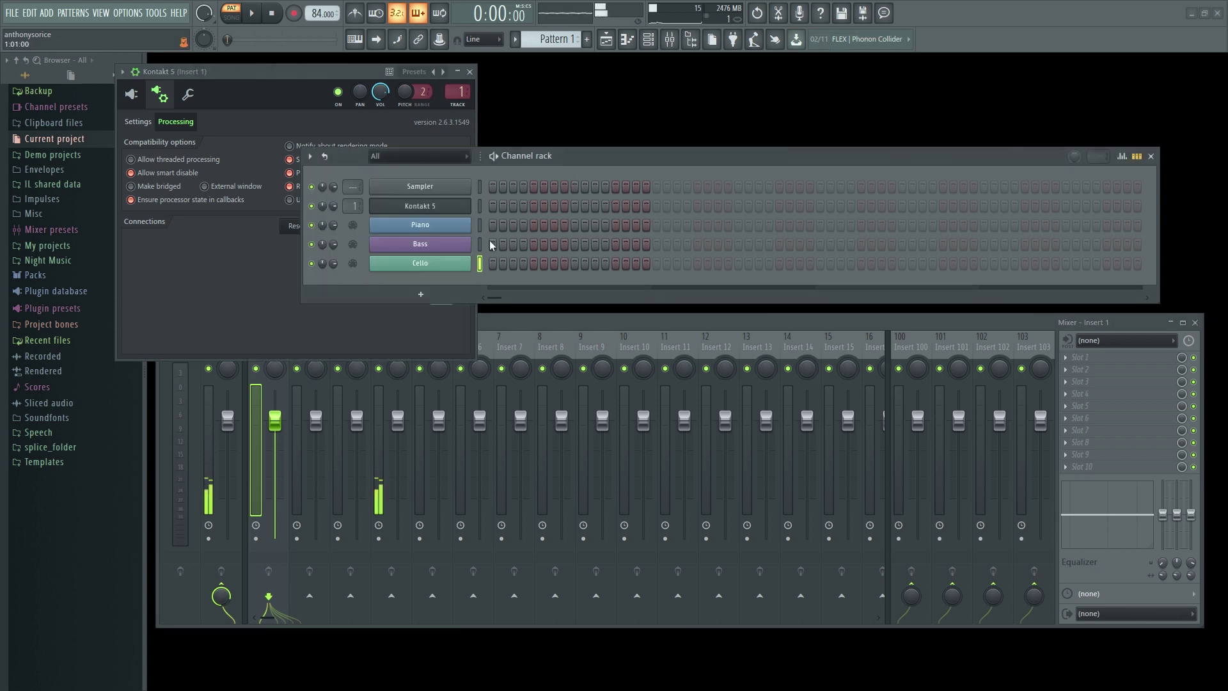
pyautogui.click(481, 244)
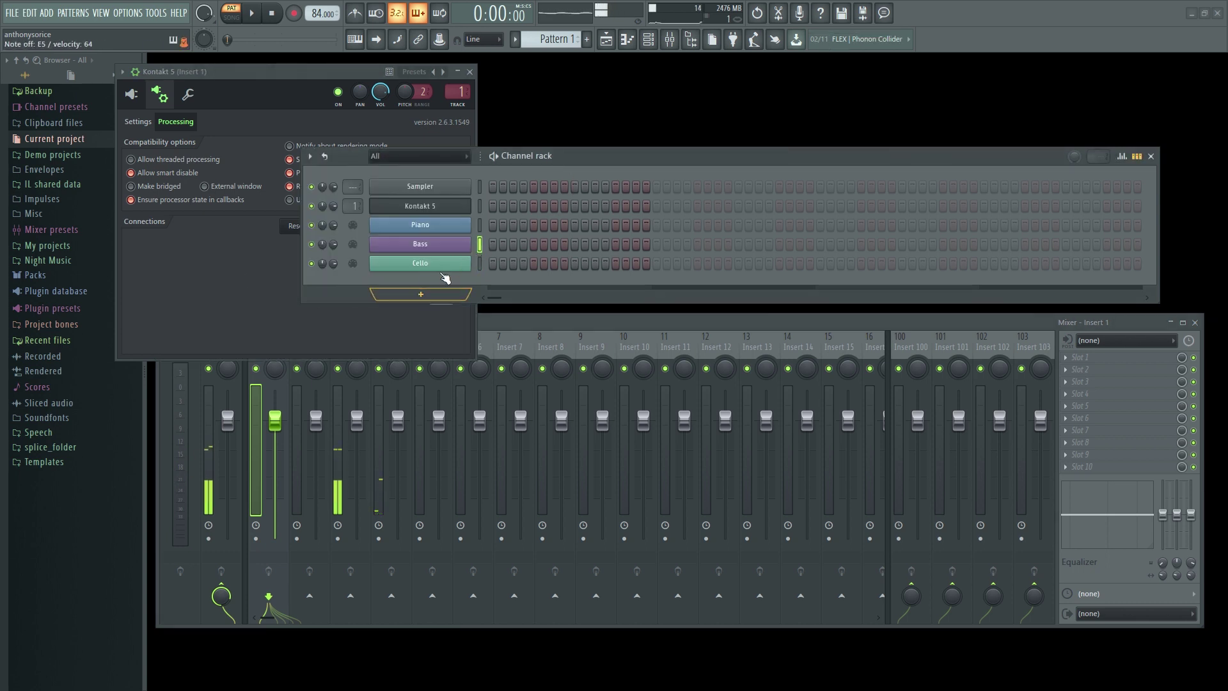
pyautogui.click(479, 225)
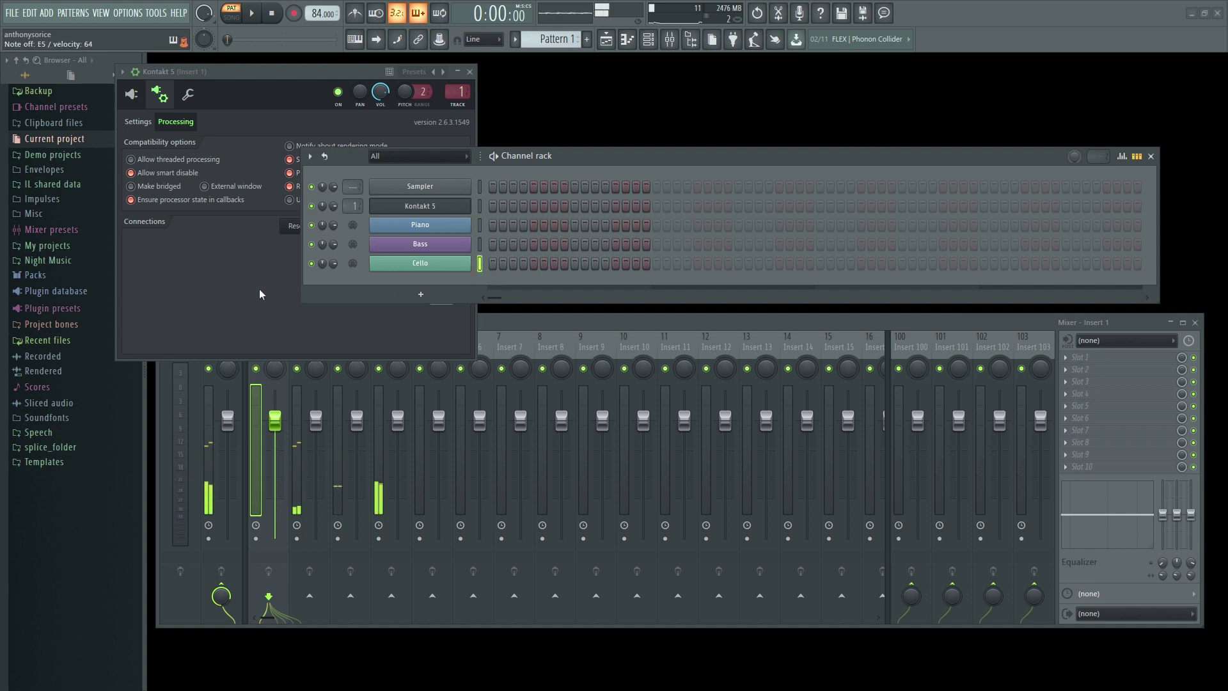
pyautogui.click(480, 263)
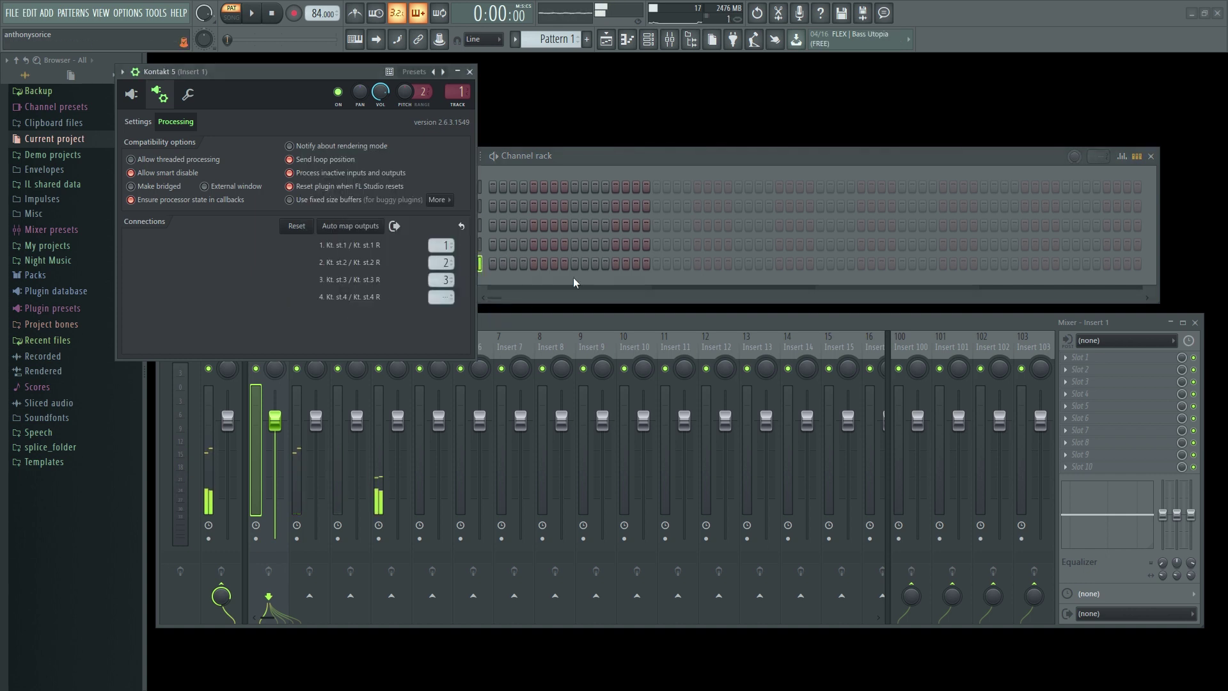
pyautogui.click(470, 72)
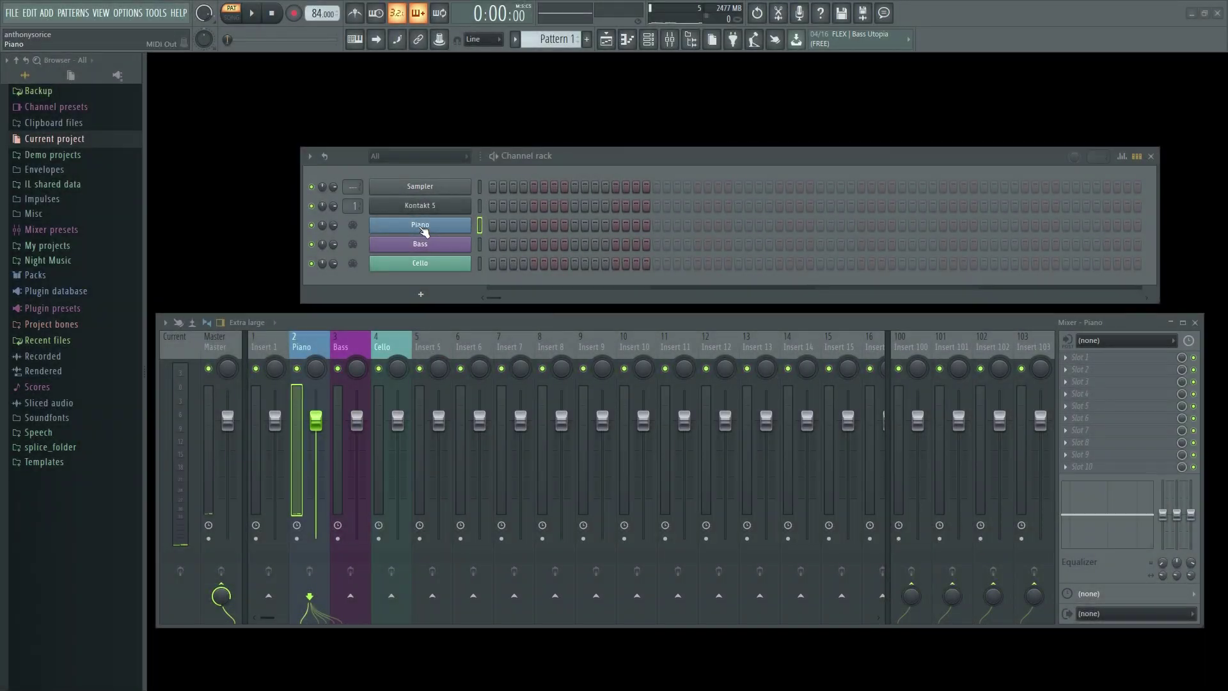
# Open the Piano channel's piano roll and draw a half-bar chord of A4, C5 and E5 at the start of bar 1.
pyautogui.rightClick(471, 224)
pyautogui.click(521, 230)
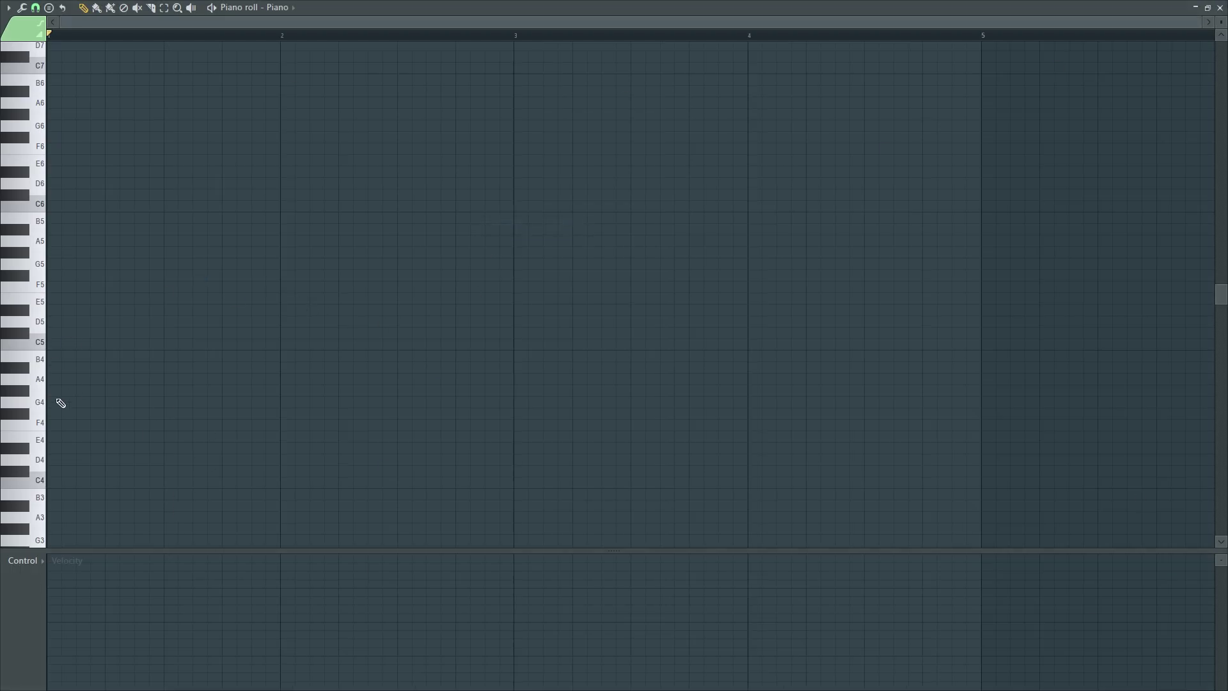
pyautogui.scroll(1, 76, 418)
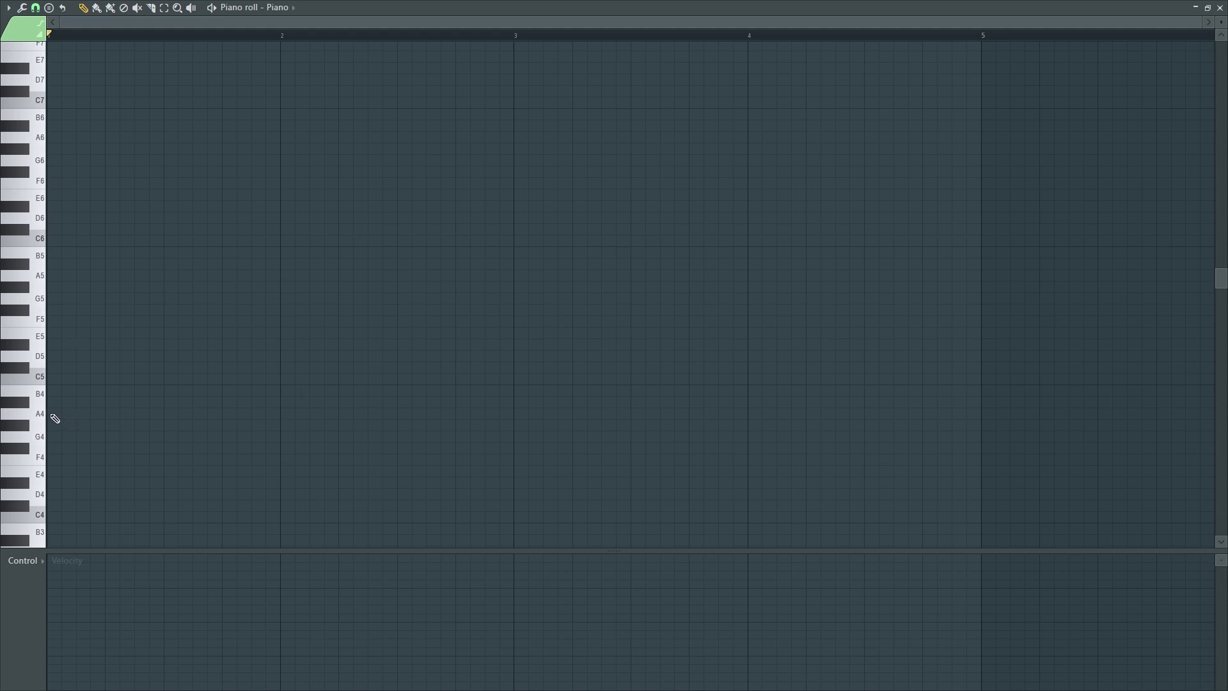
pyautogui.click(55, 419)
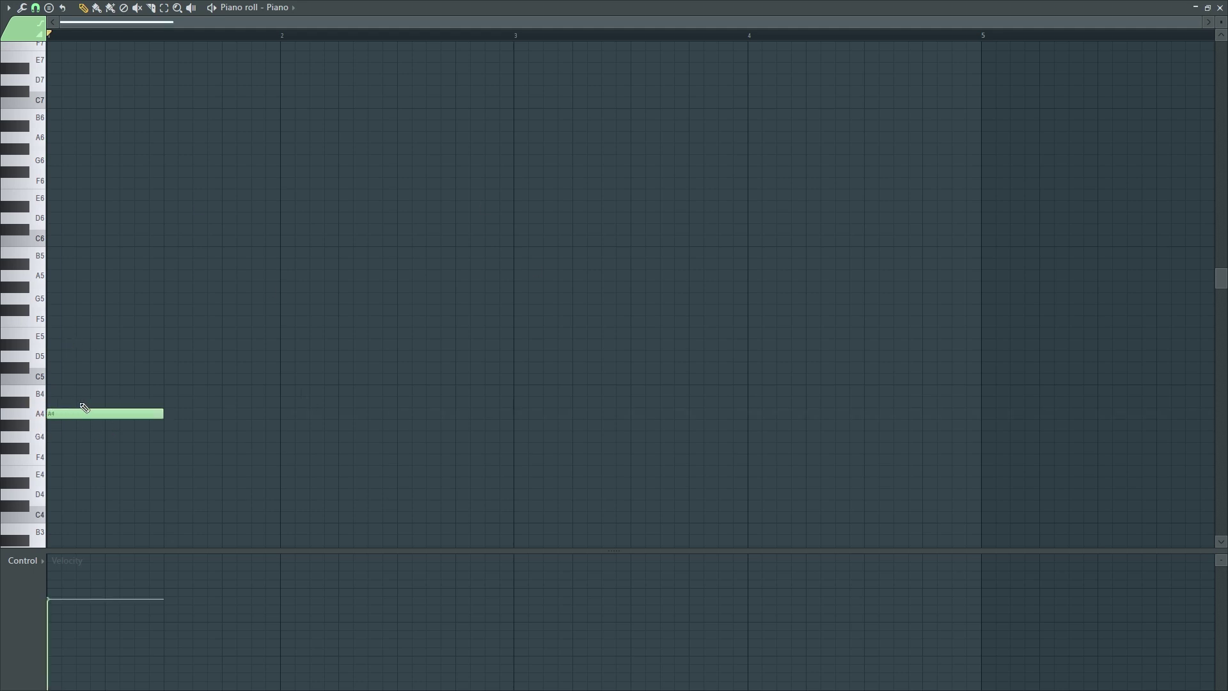
pyautogui.click(59, 380)
pyautogui.click(59, 335)
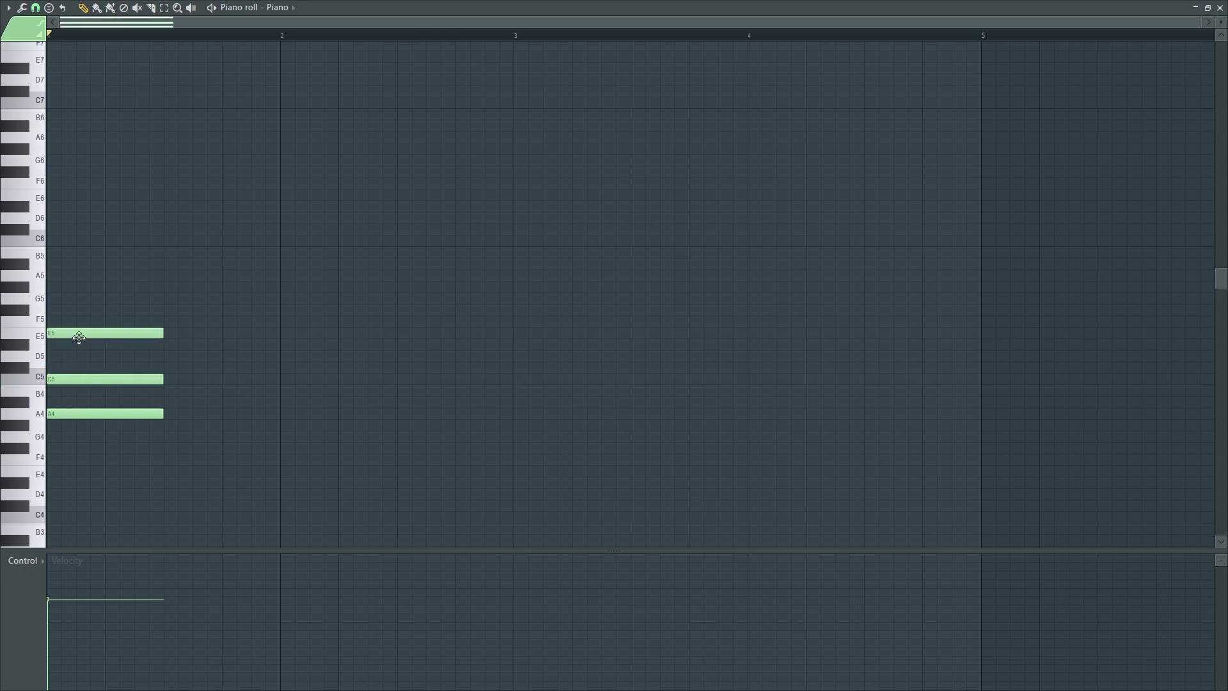
# Draw a half-bar chord of F4, A4 and C5 in the second half of bar 1.
pyautogui.click(171, 459)
pyautogui.click(172, 413)
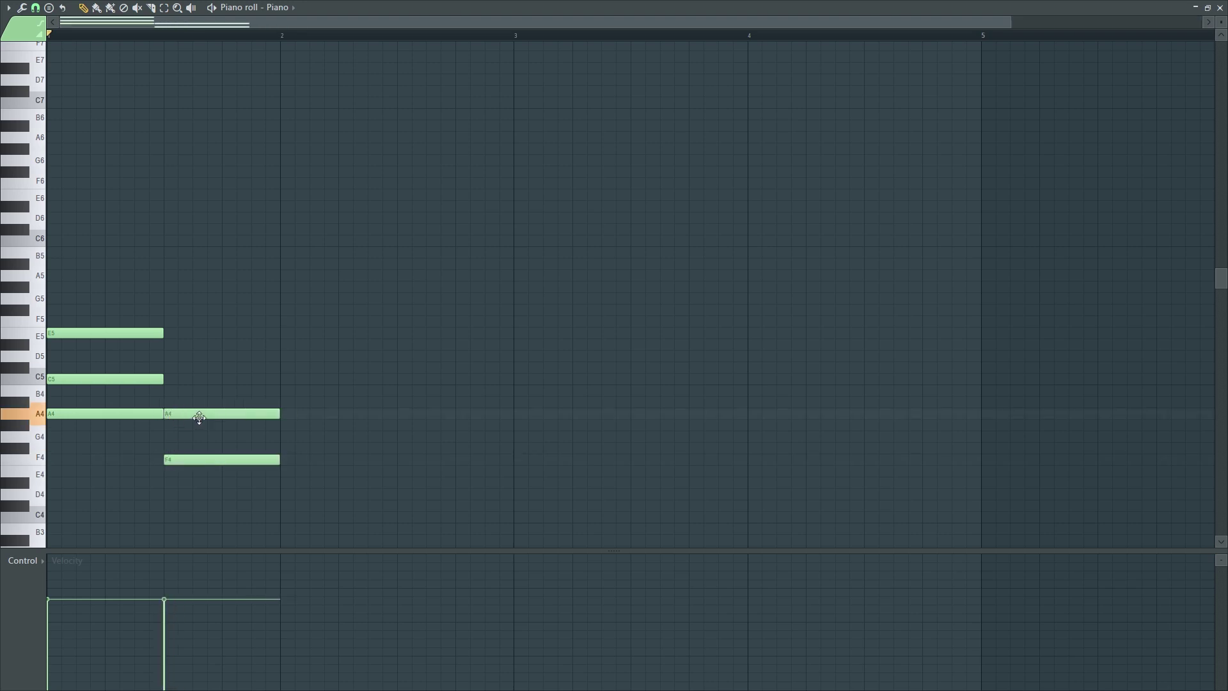
pyautogui.click(166, 377)
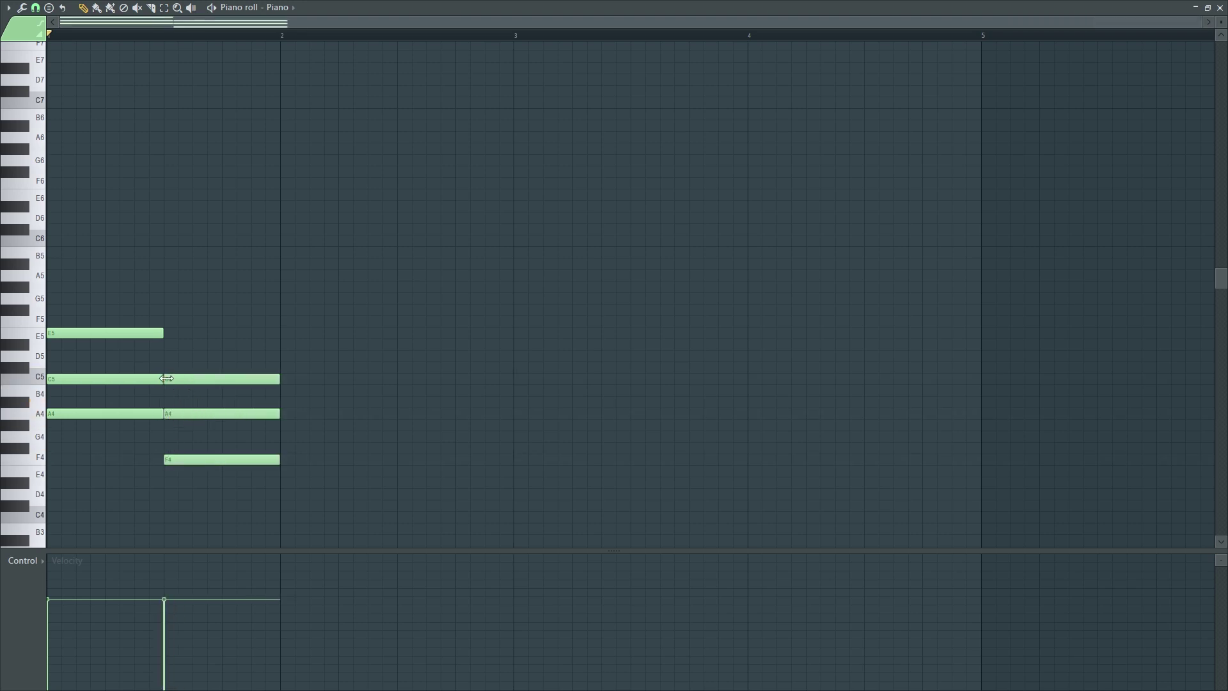
# Draw a C5, E5 and G5 chord filling the whole of bar 2, and play back the progression.
pyautogui.click(294, 382)
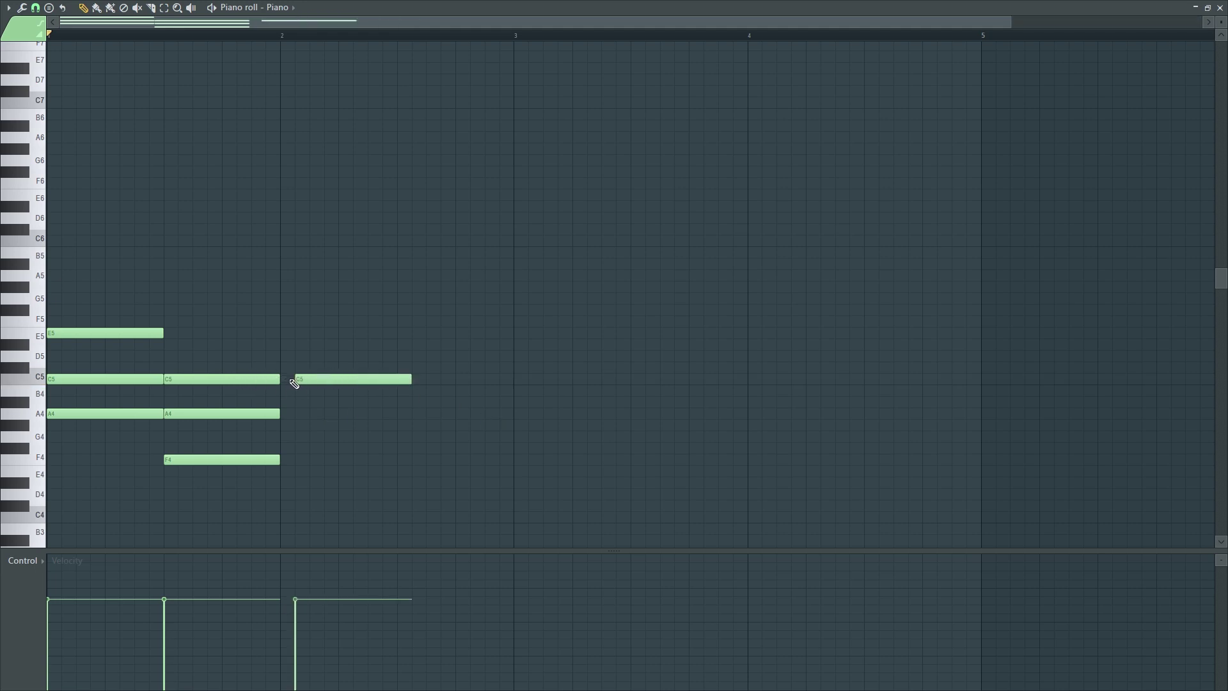
pyautogui.click(282, 333)
pyautogui.click(282, 298)
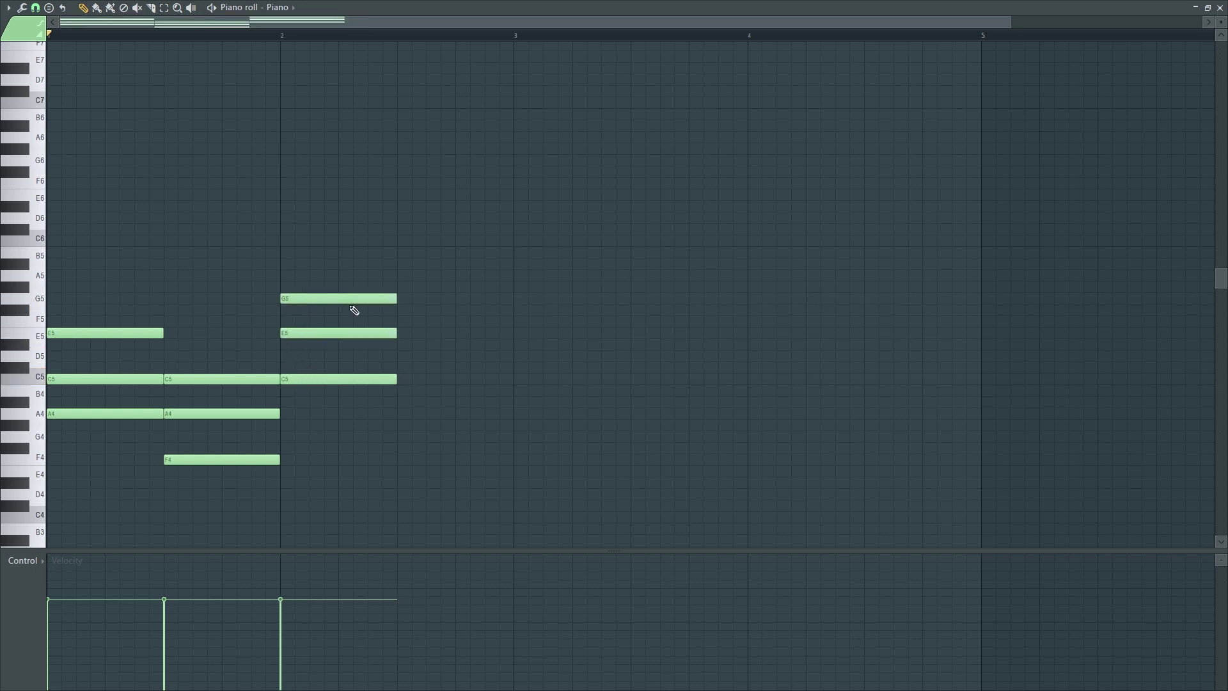
pyautogui.moveTo(415, 394); pyautogui.dragTo(511, 310)
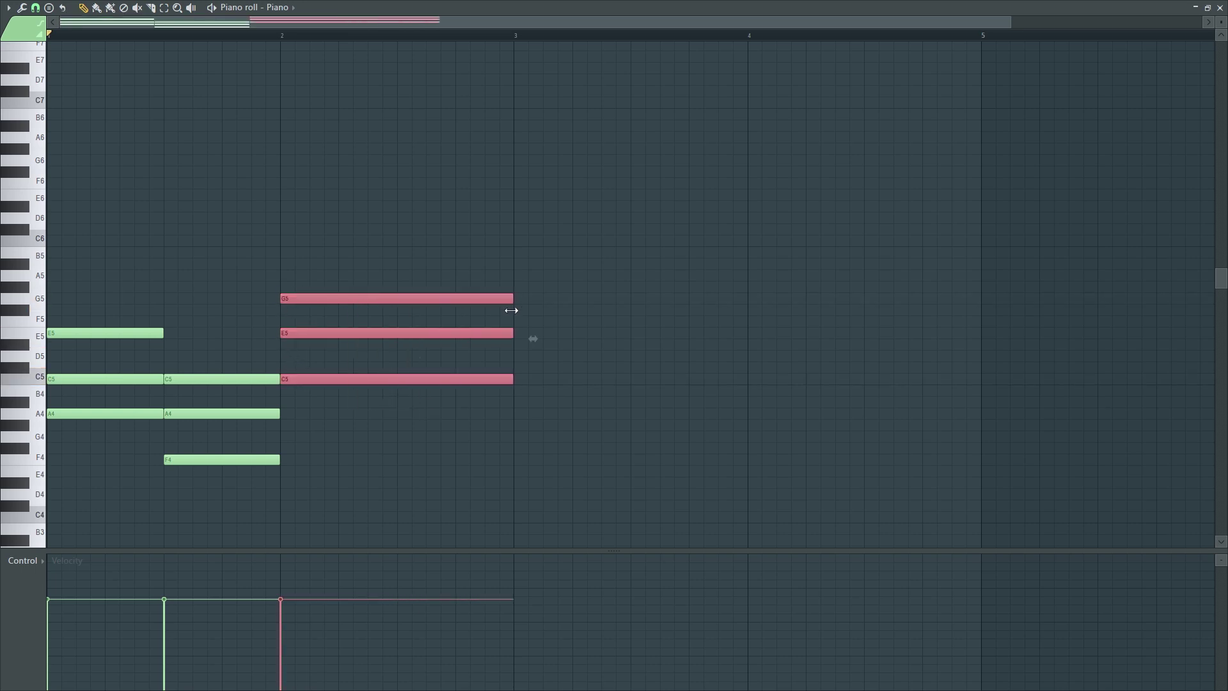
pyautogui.scroll(-6, 394, 410)
pyautogui.click(393, 409)
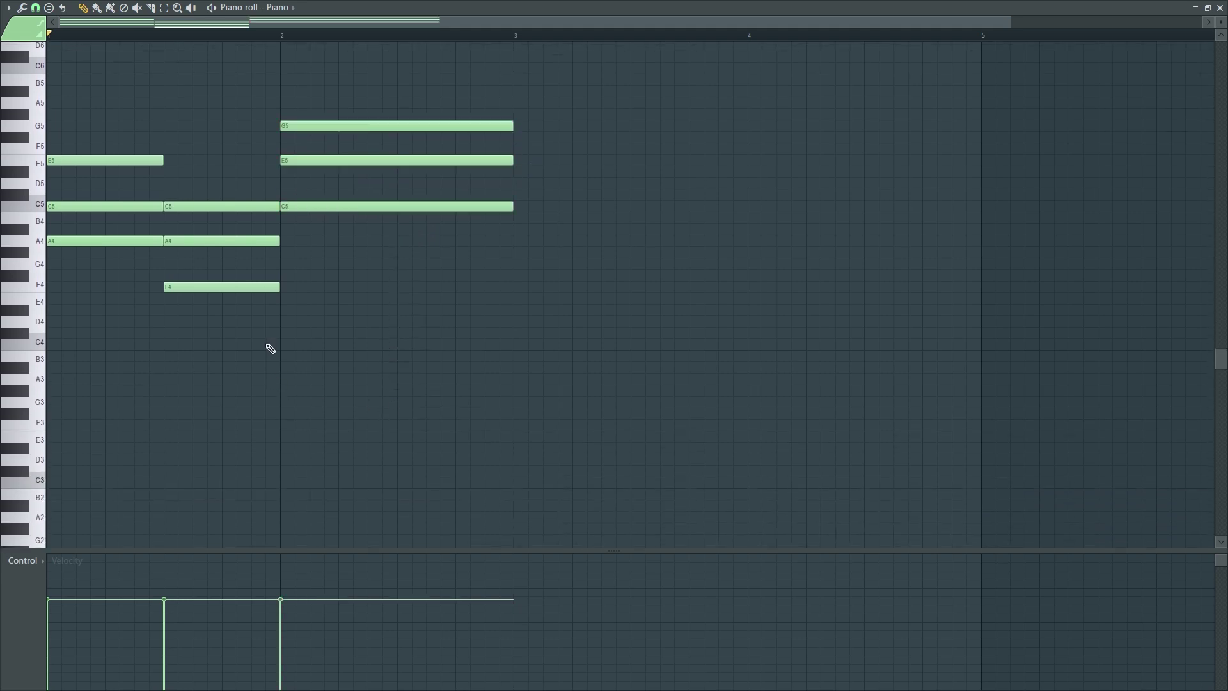
pyautogui.scroll(4, 267, 348)
pyautogui.press('space')
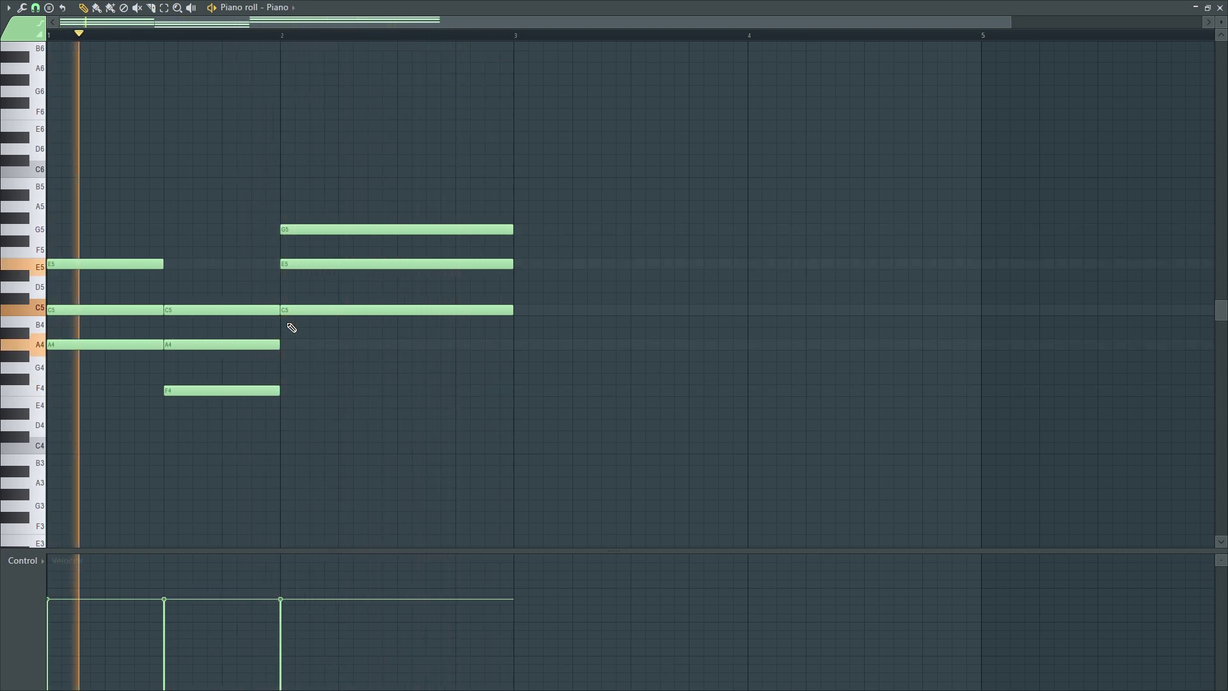
pyautogui.press('space')
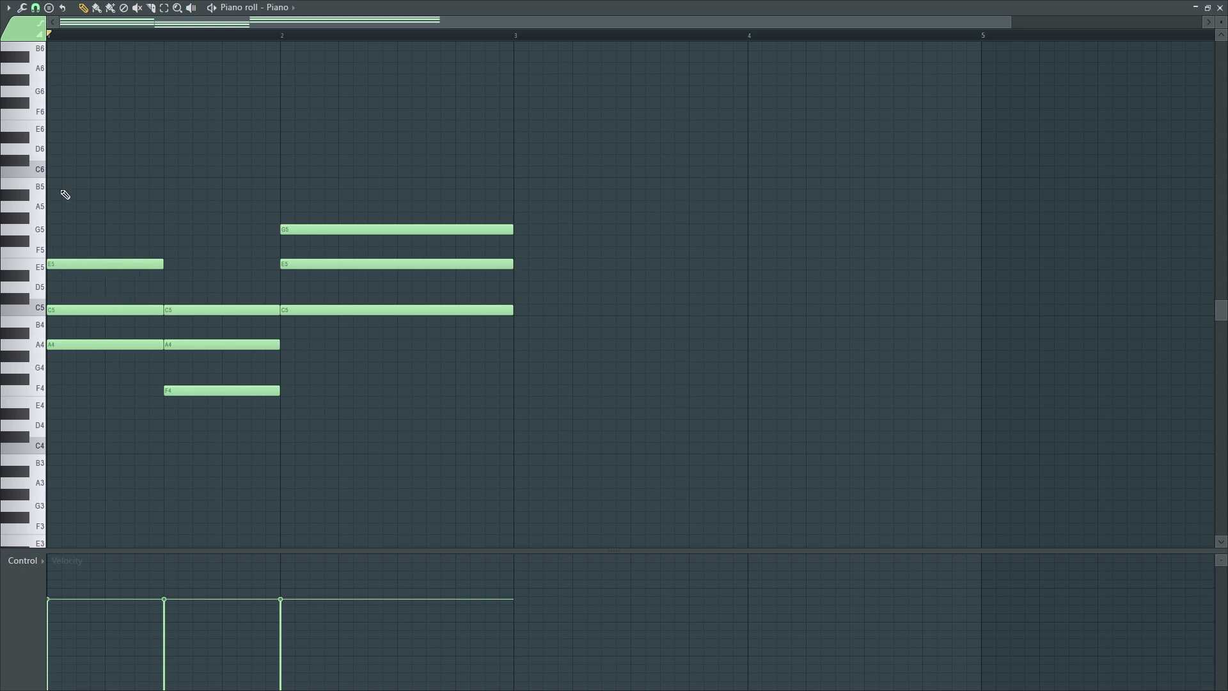
# Add a half-bar G5 note to the first chord and play back the pattern.
pyautogui.click(54, 234)
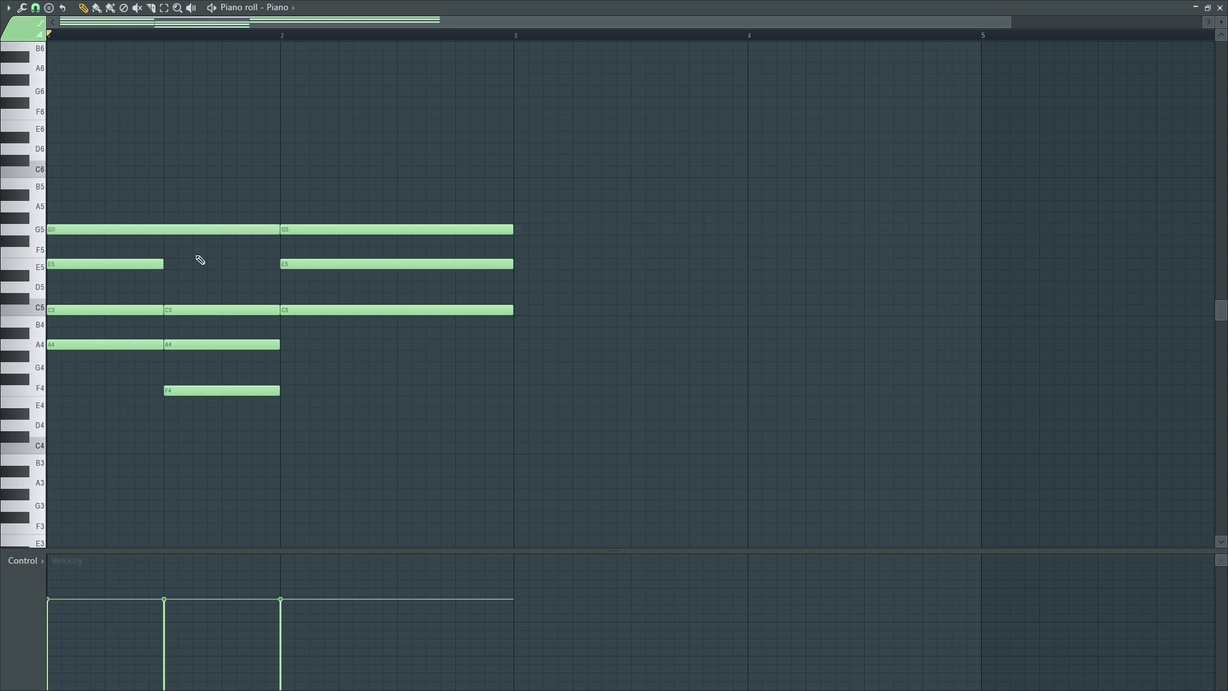
pyautogui.moveTo(276, 230); pyautogui.dragTo(162, 231)
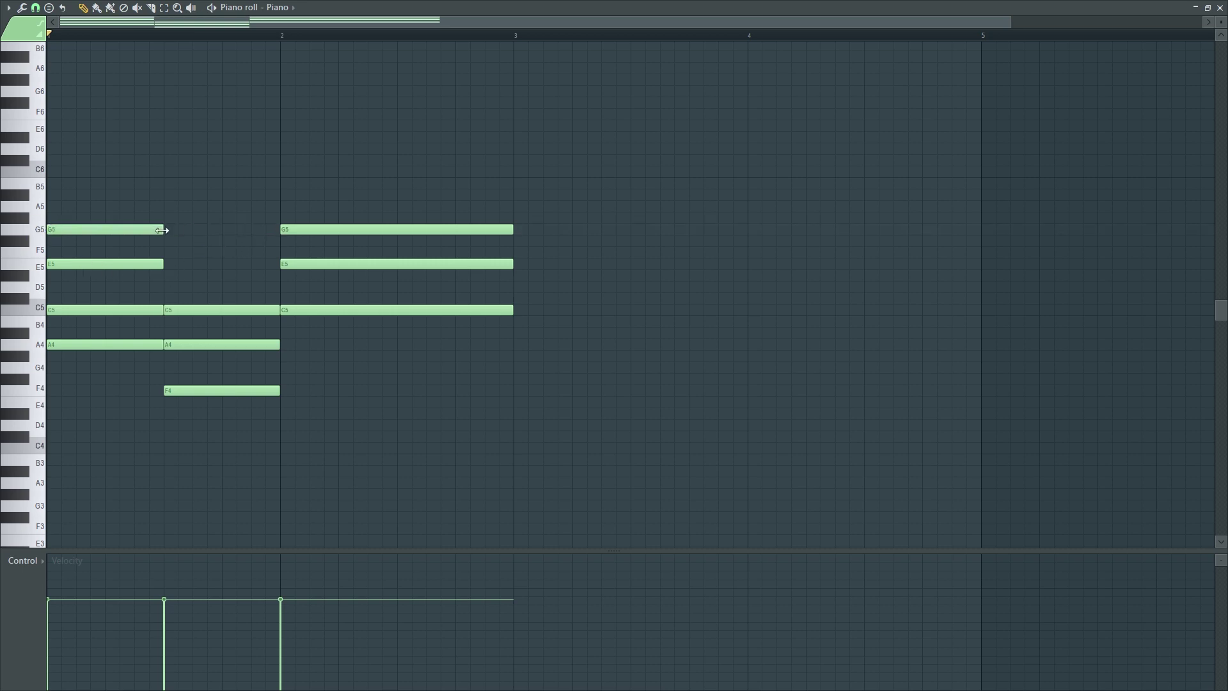
pyautogui.press('space')
pyautogui.press('space')
pyautogui.press('space')
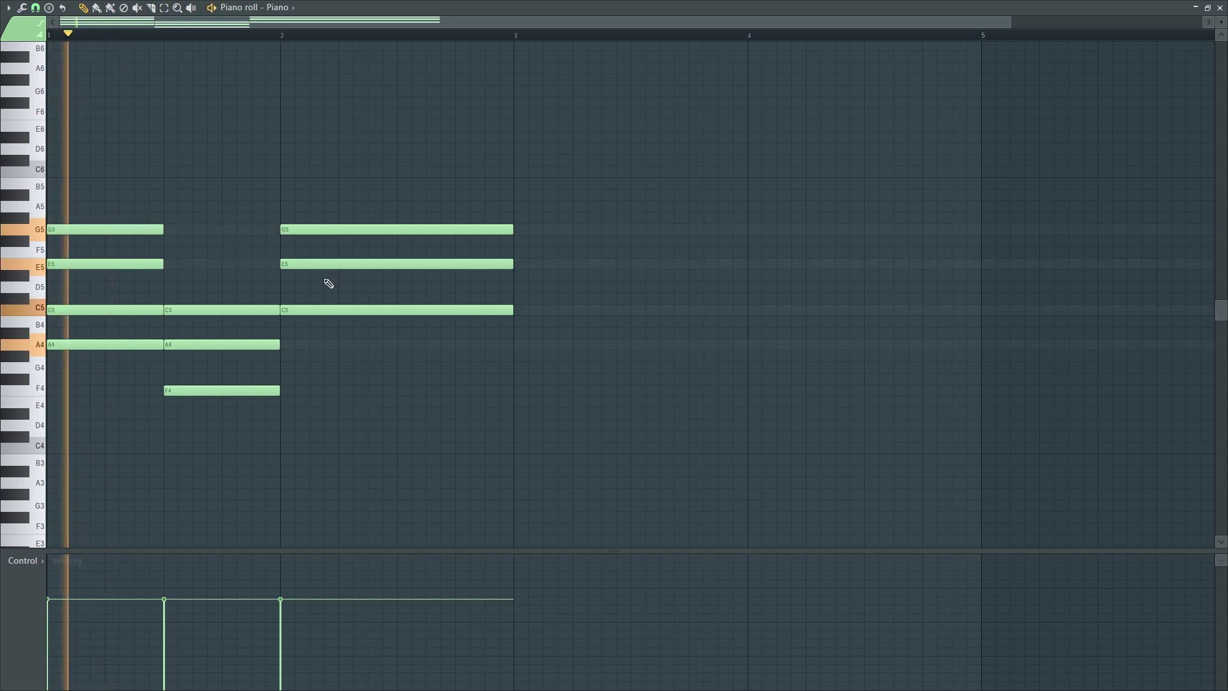
pyautogui.press('space')
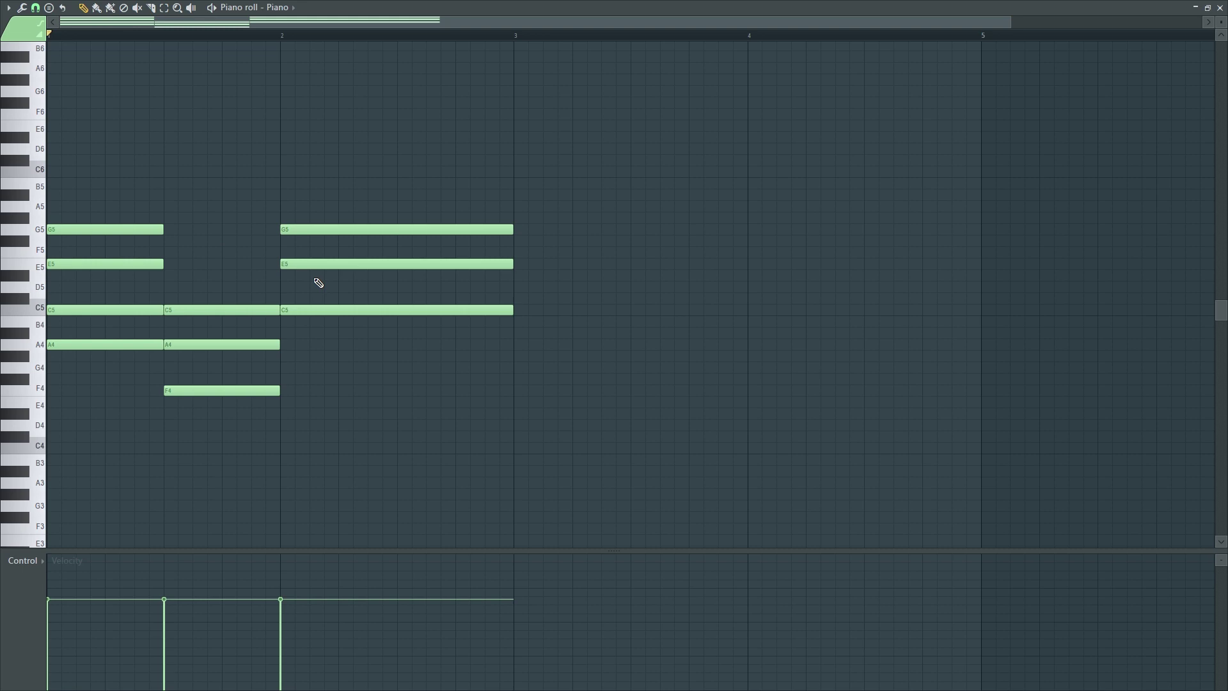
# Add a half-bar A3 bass note under the first chord in bar 1 and play back the pattern.
pyautogui.scroll(-2, 230, 390)
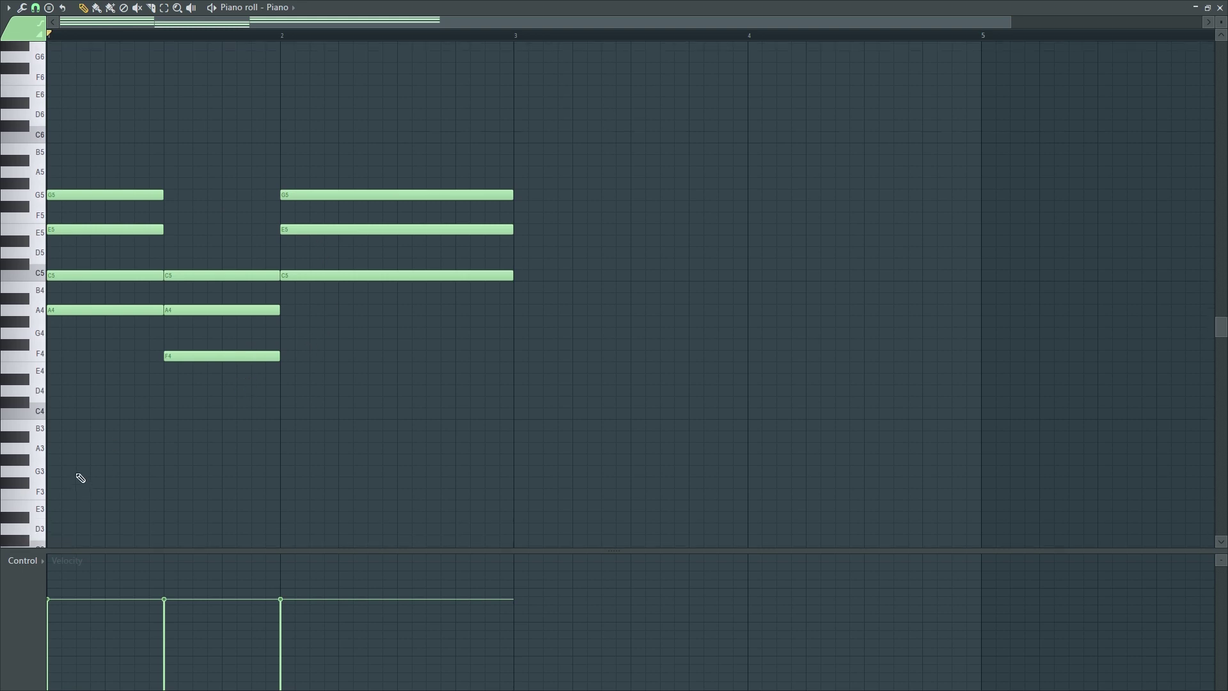
pyautogui.click(51, 448)
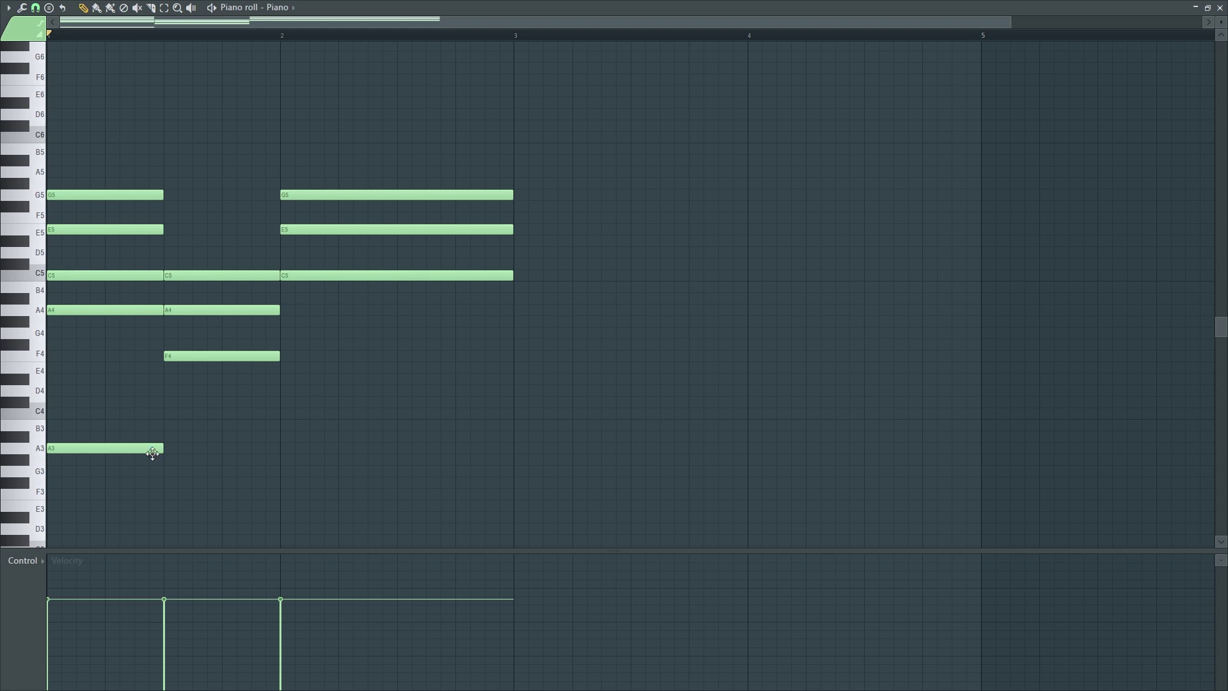
pyautogui.press('space')
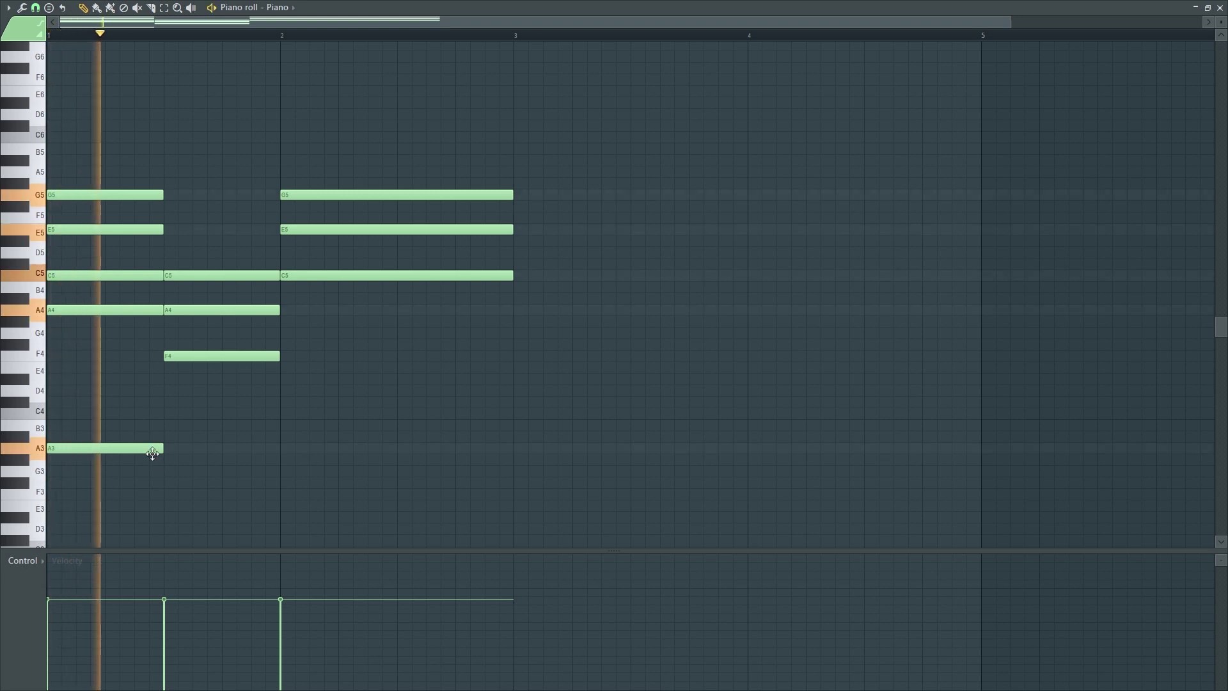
pyautogui.press('space')
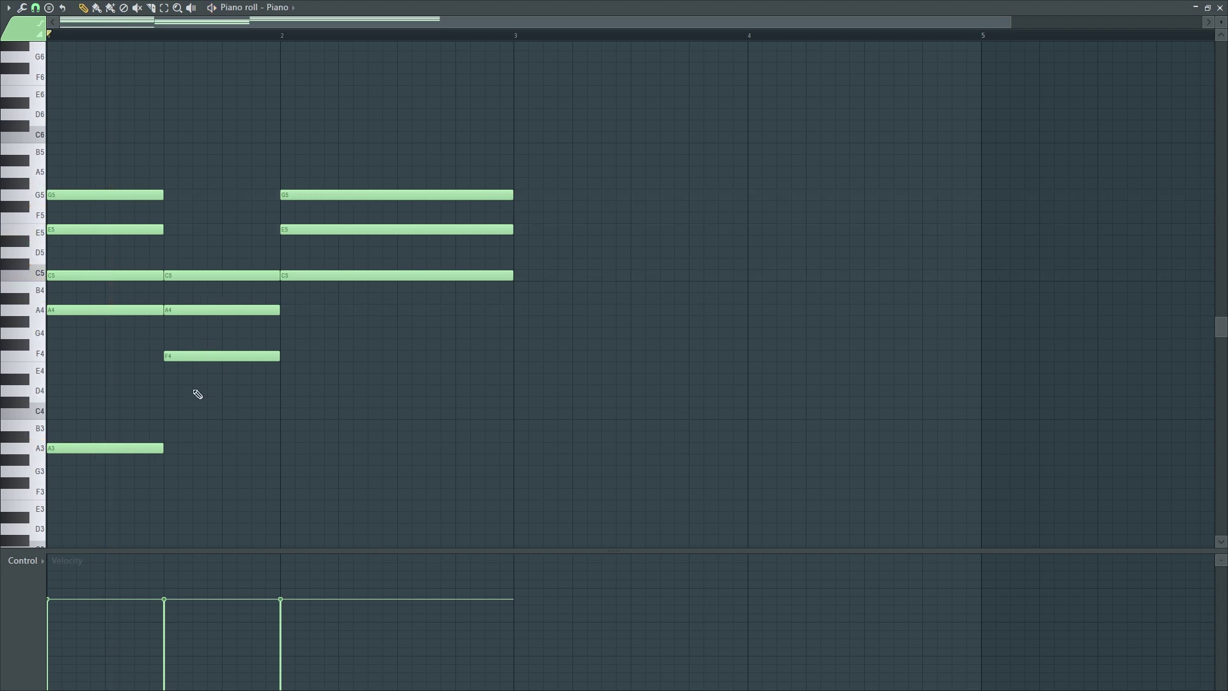
# Add a half-bar F3 under the second chord and full-bar C4 and G4 notes under the bar 2 chord, and play back the progression.
pyautogui.click(171, 498)
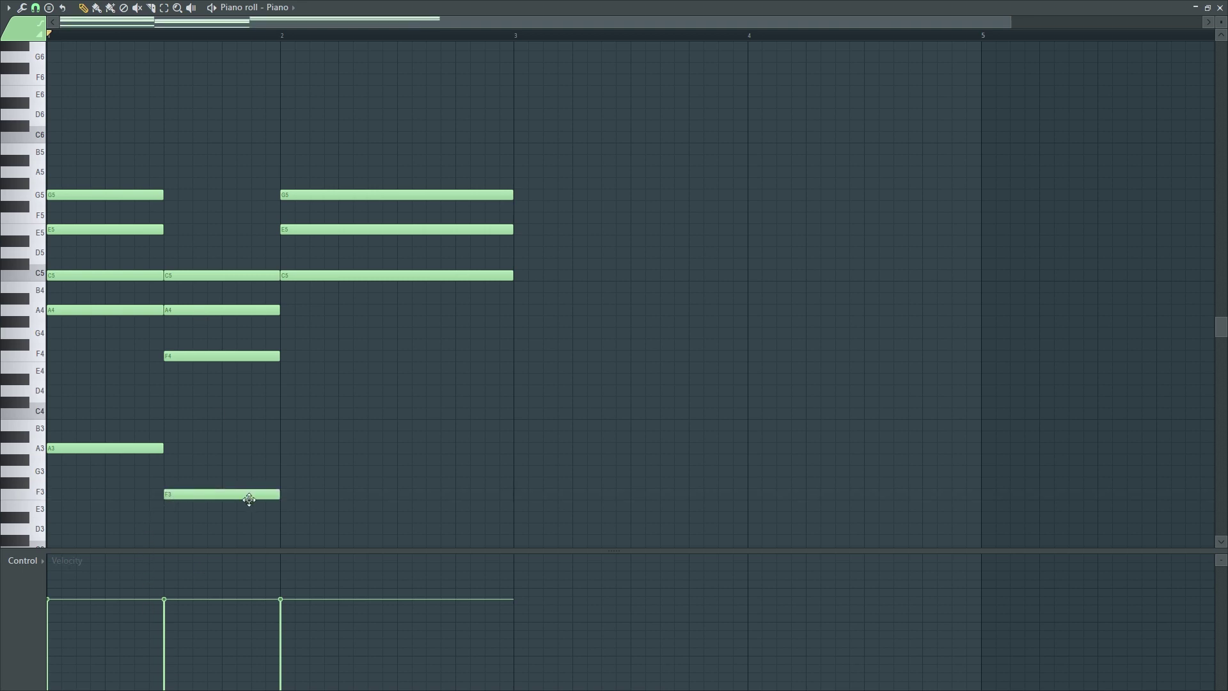
pyautogui.click(288, 417)
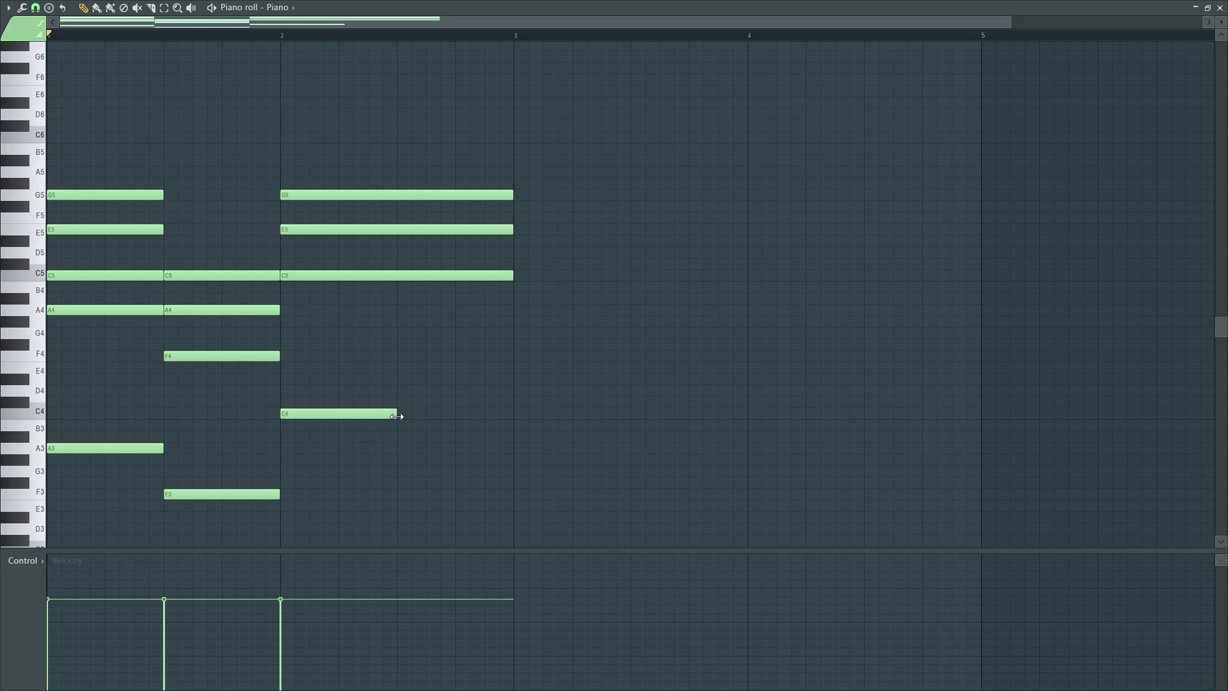
pyautogui.moveTo(396, 416); pyautogui.dragTo(509, 425)
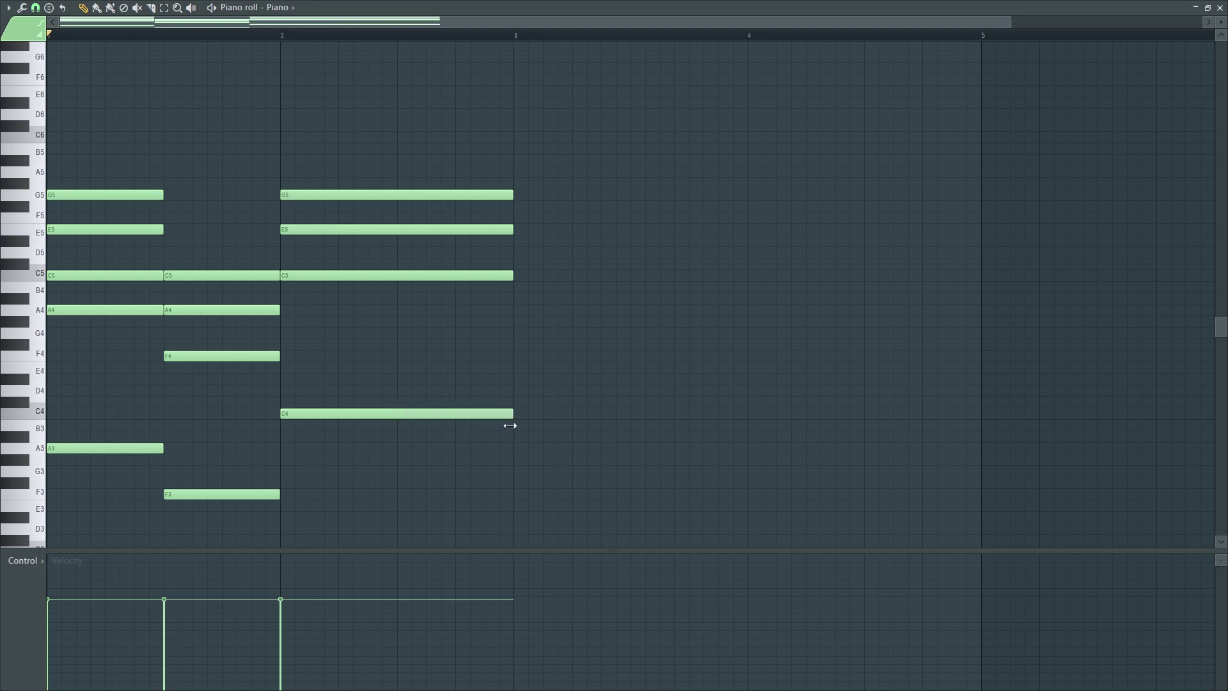
pyautogui.click(286, 326)
pyautogui.moveTo(347, 322); pyautogui.dragTo(347, 332)
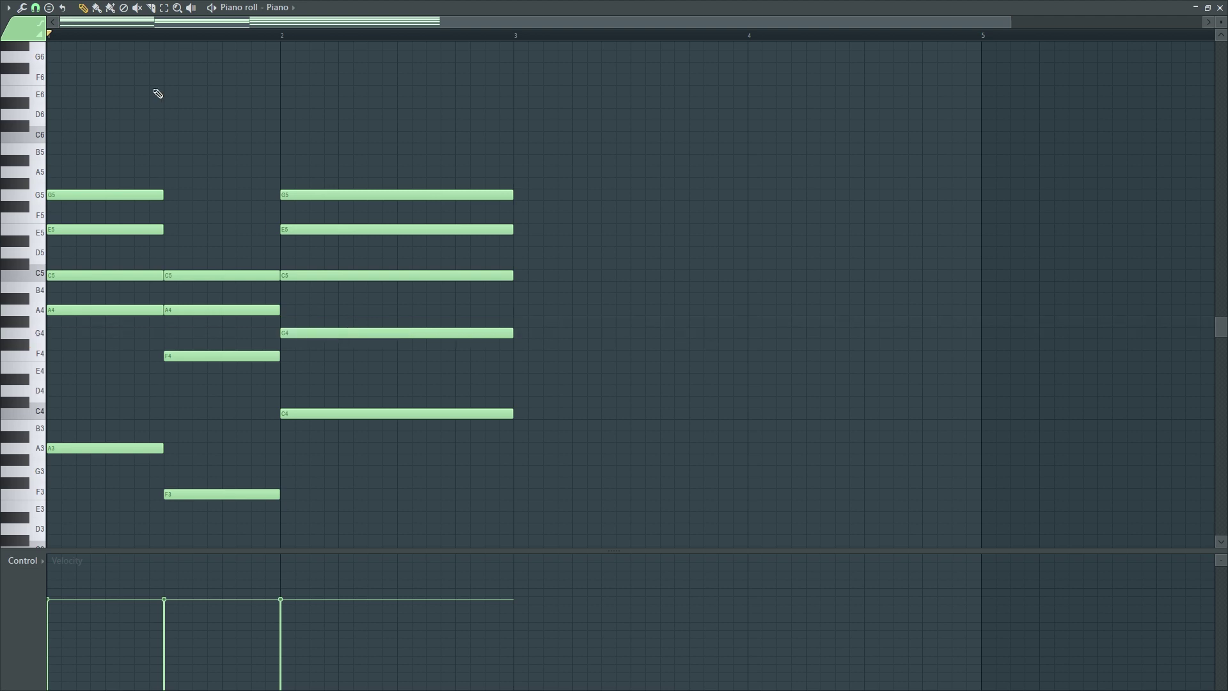
pyautogui.press('space')
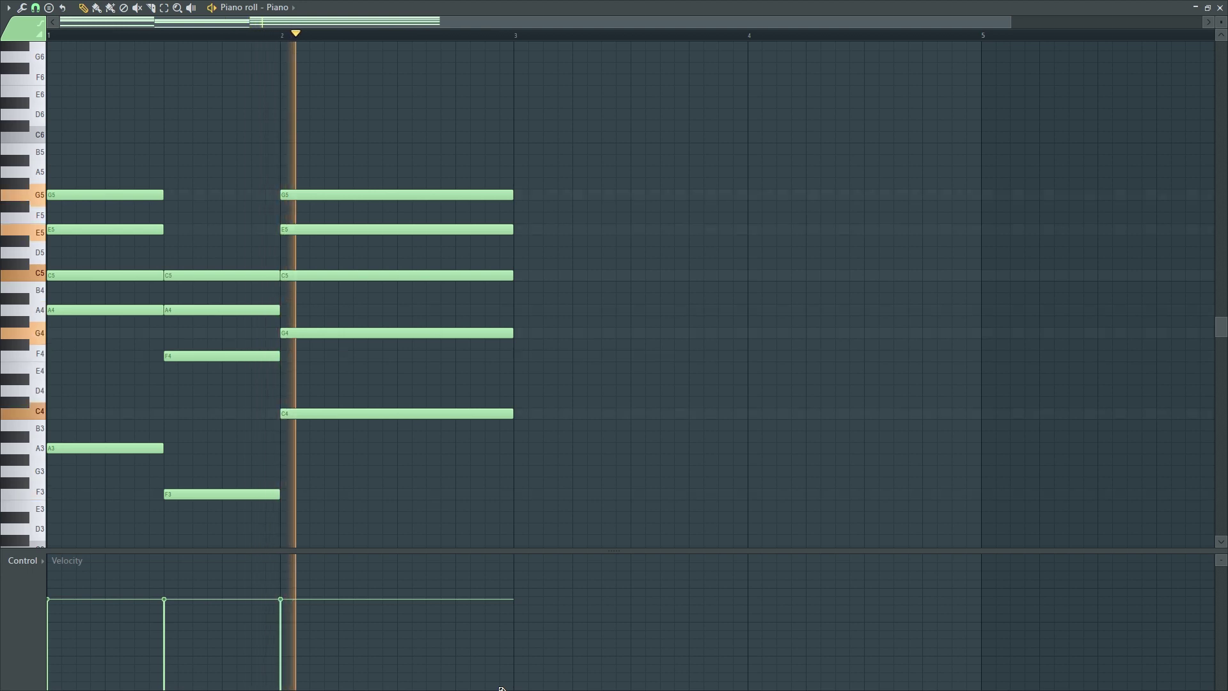
pyautogui.press('space')
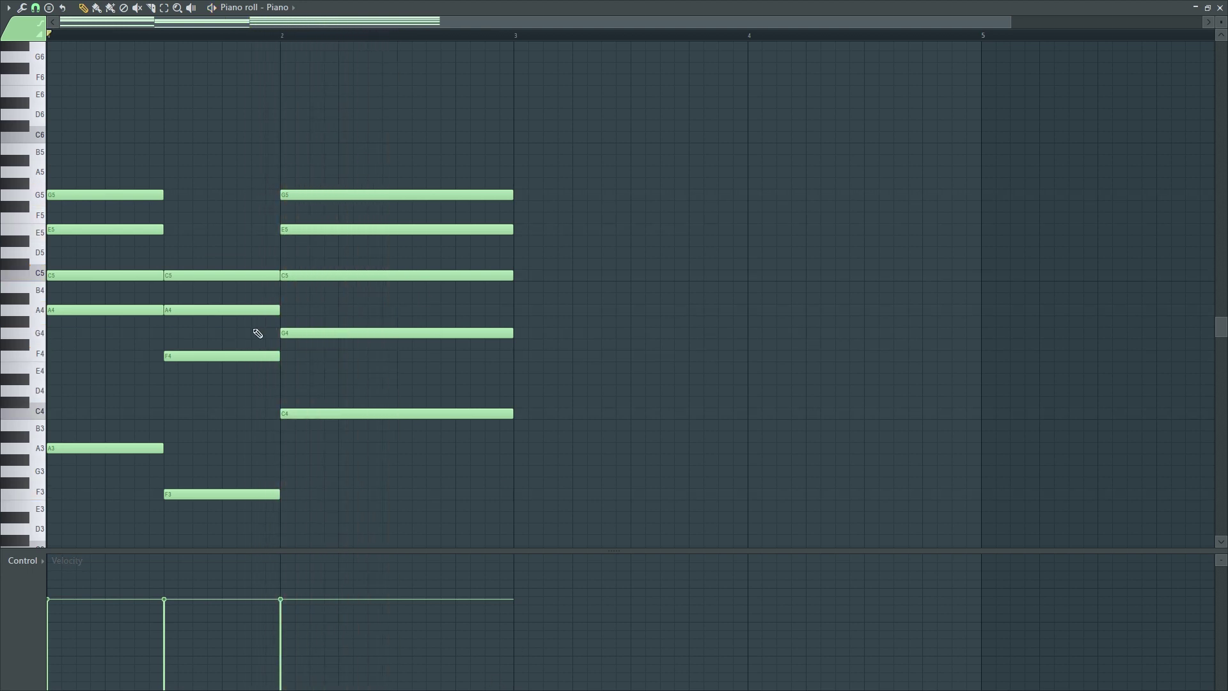
# Duplicate the entire two-bar progression into bars 3 and 4.
pyautogui.hotkey('ctrl', 'a')
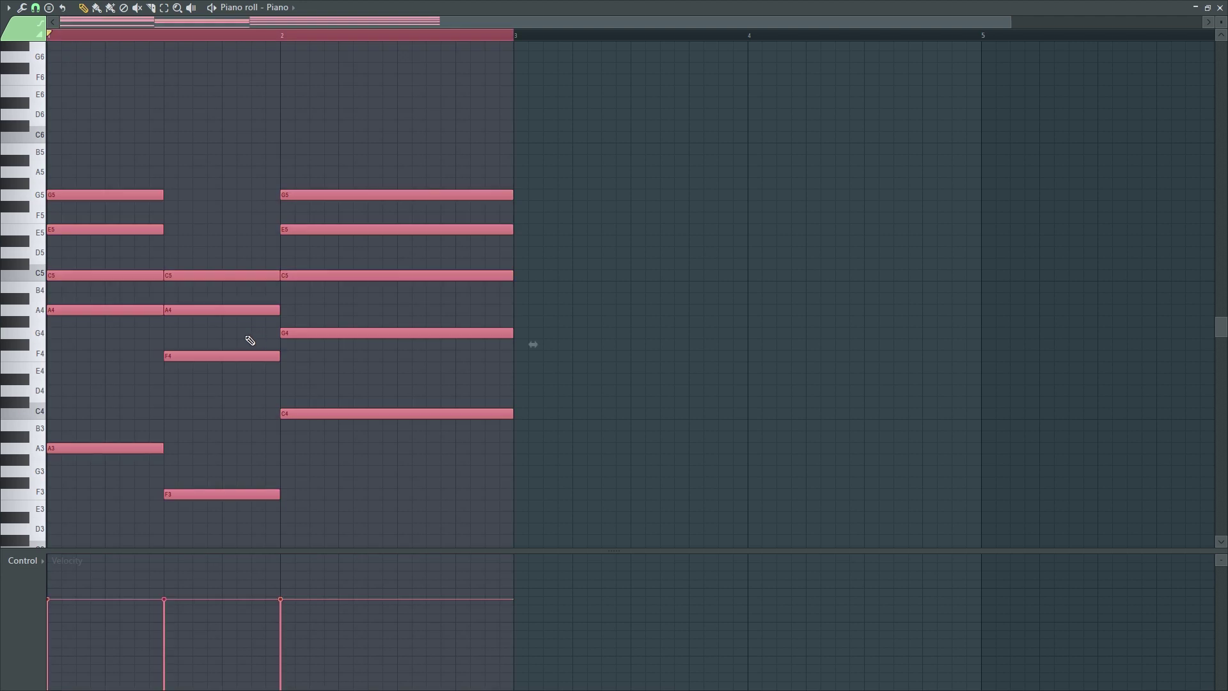
pyautogui.click(477, 39)
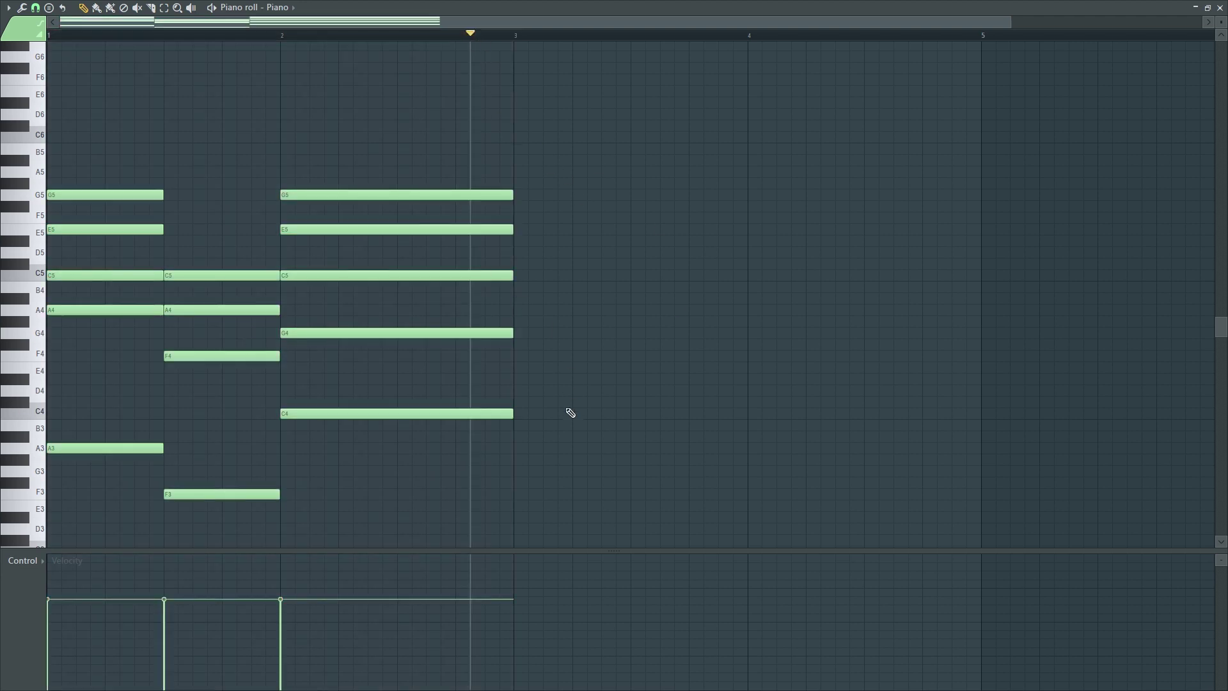
pyautogui.hotkey('ctrl', 'a')
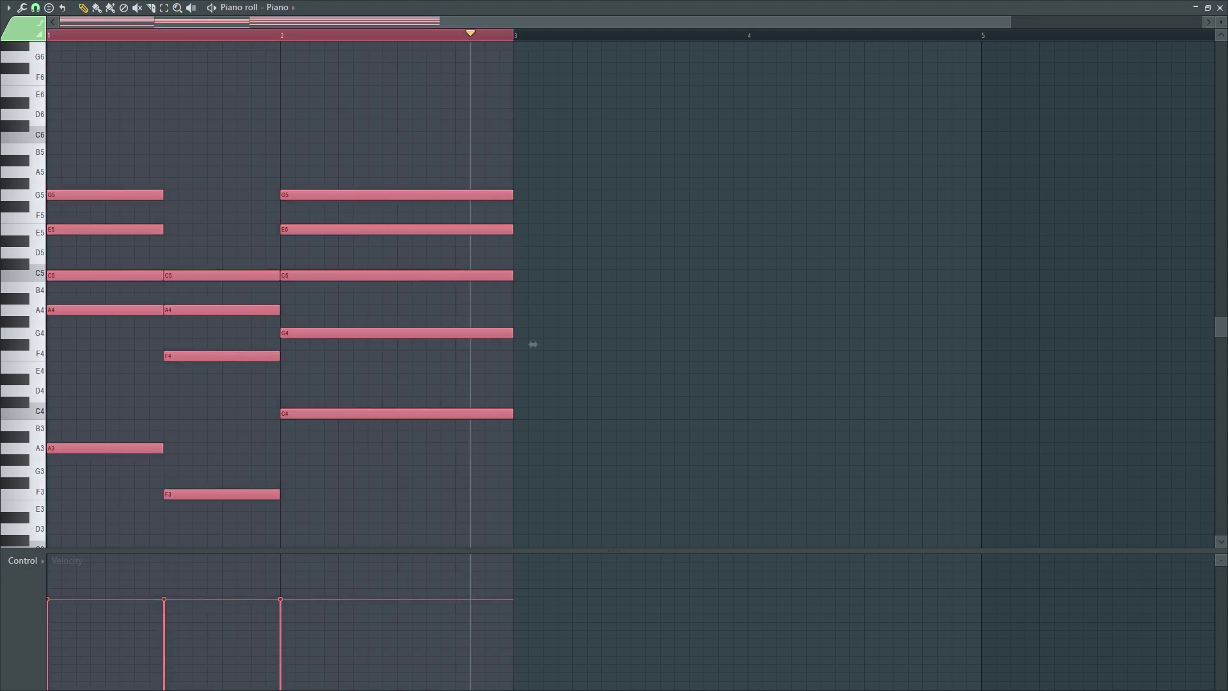
pyautogui.hotkey('ctrl', 'b')
pyautogui.hotkey('ctrl', 'd')
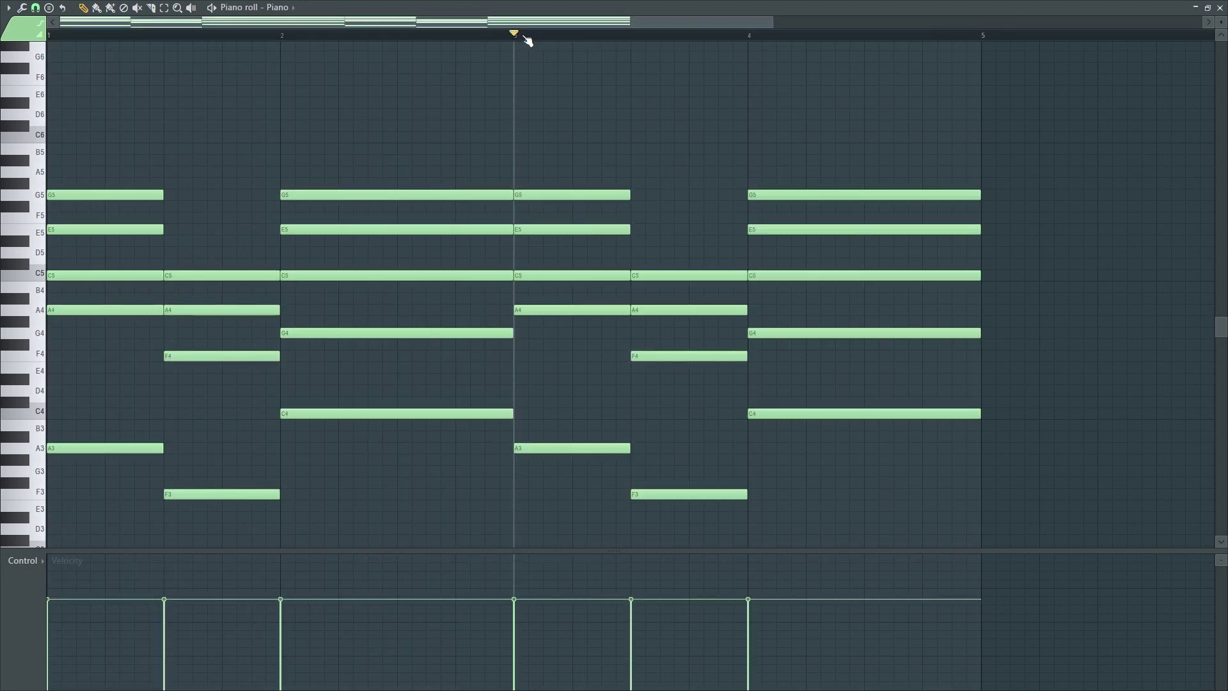
# Strum all the chords with the Strumizer, using a slightly reduced start time strength.
pyautogui.hotkey('ctrl', 'a')
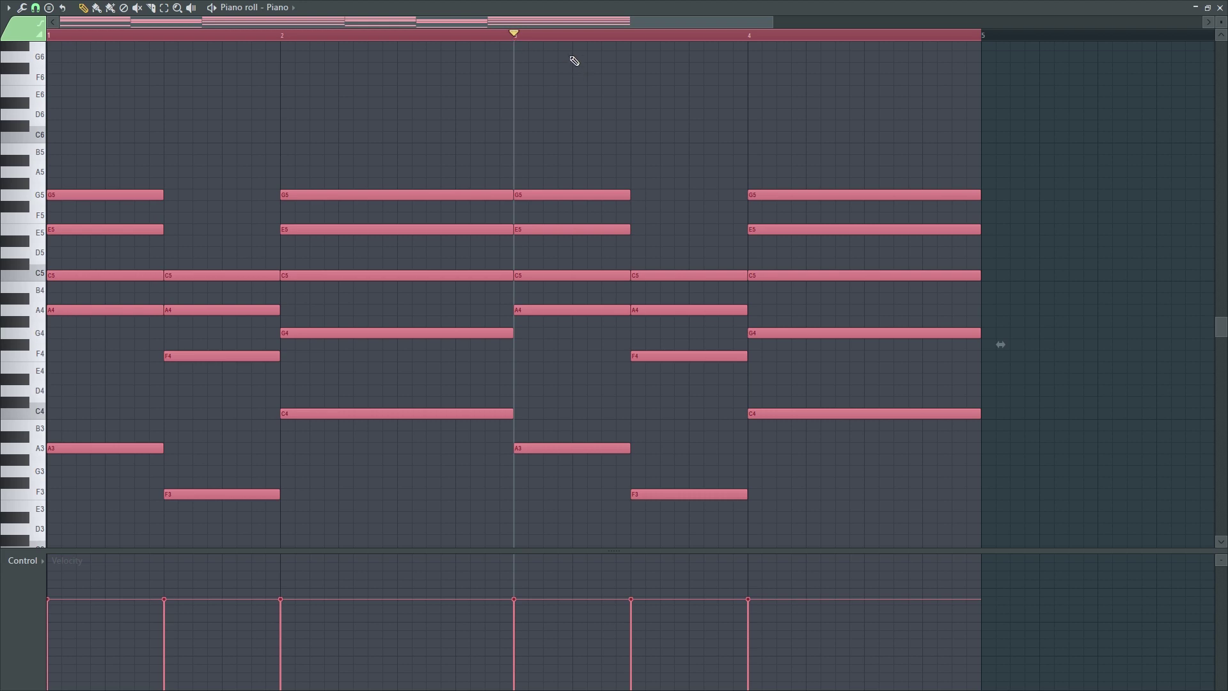
pyautogui.hotkey('alt', 's')
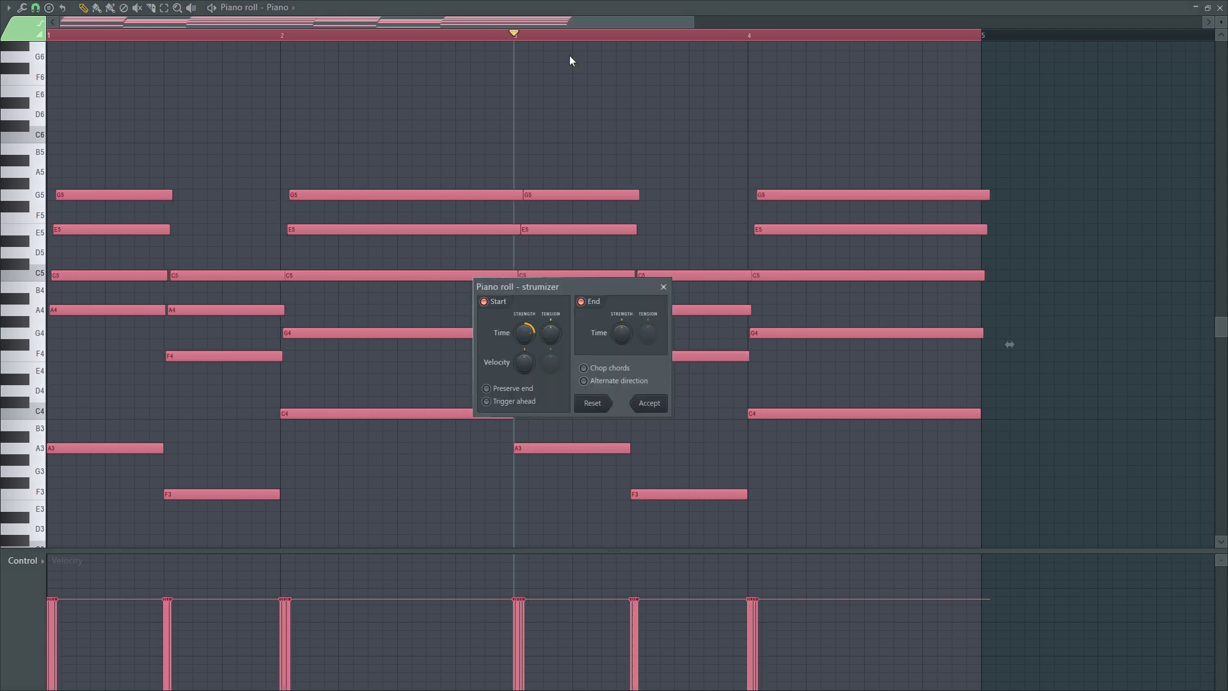
pyautogui.moveTo(1009, 344); pyautogui.dragTo(1005, 344)
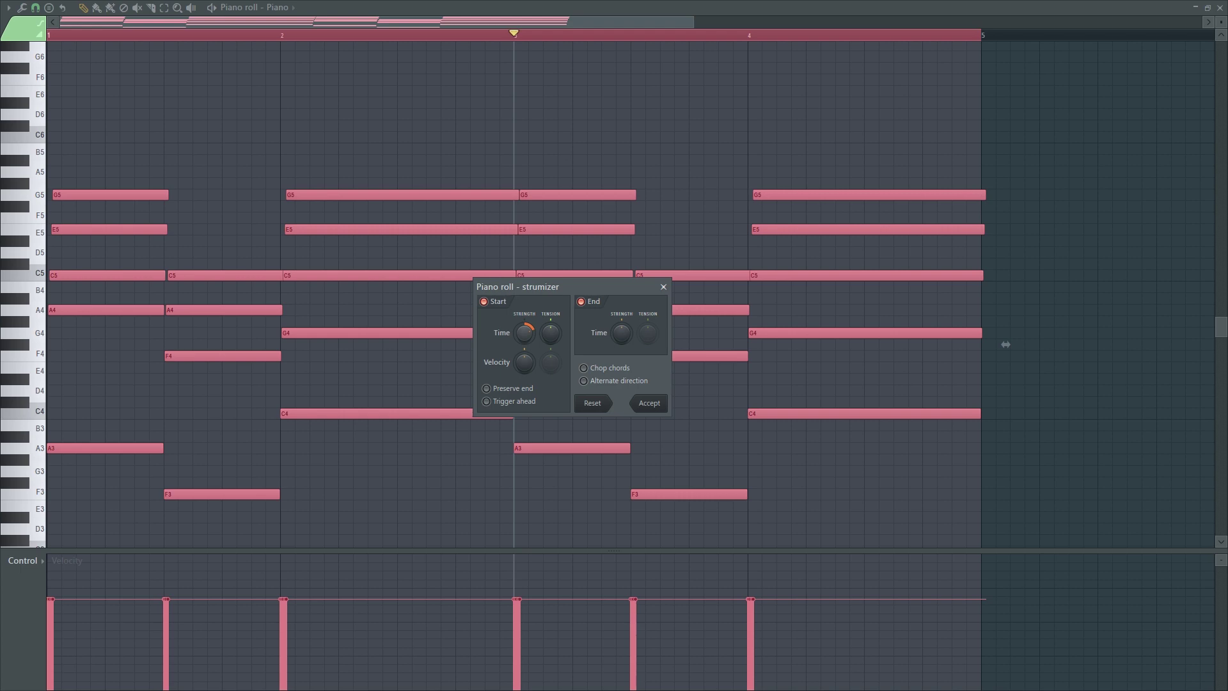
pyautogui.click(648, 403)
# Slice the last chord's notes at the start of bar 5, delete the overhanging tails, and play back the four bars.
pyautogui.scroll(5, 1145, 329)
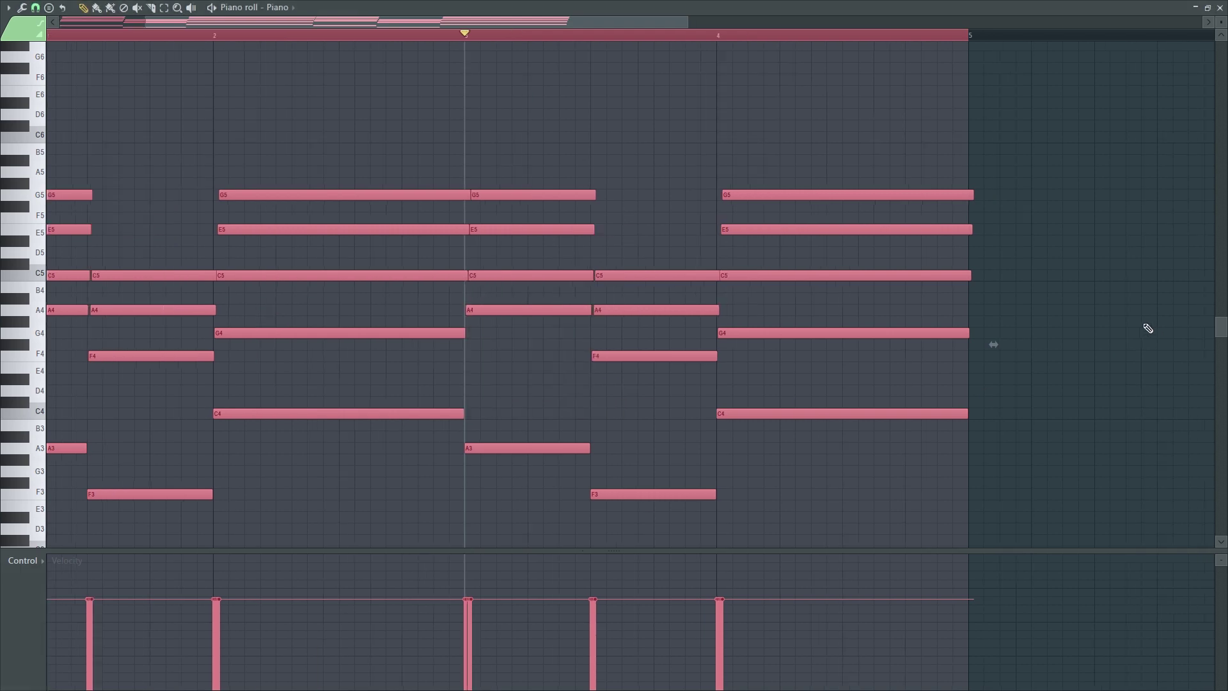
pyautogui.moveTo(743, 454); pyautogui.dragTo(744, 180)
pyautogui.press('p')
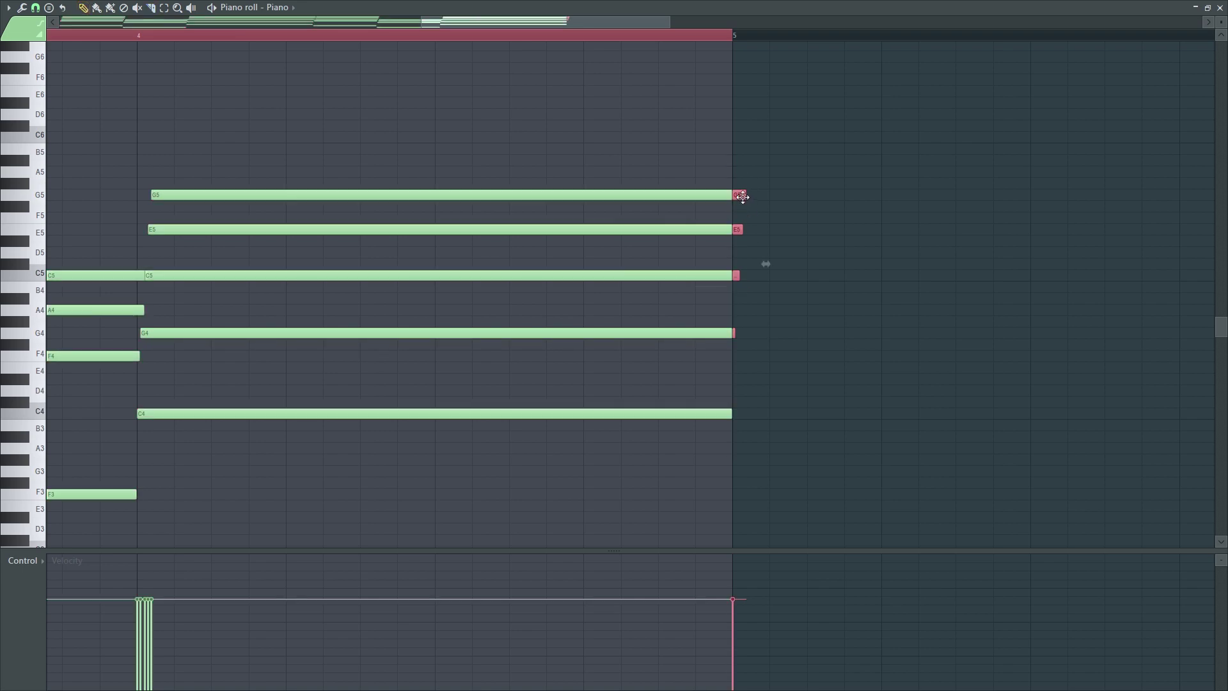
pyautogui.rightClick(739, 195)
pyautogui.rightClick(737, 229)
pyautogui.rightClick(736, 275)
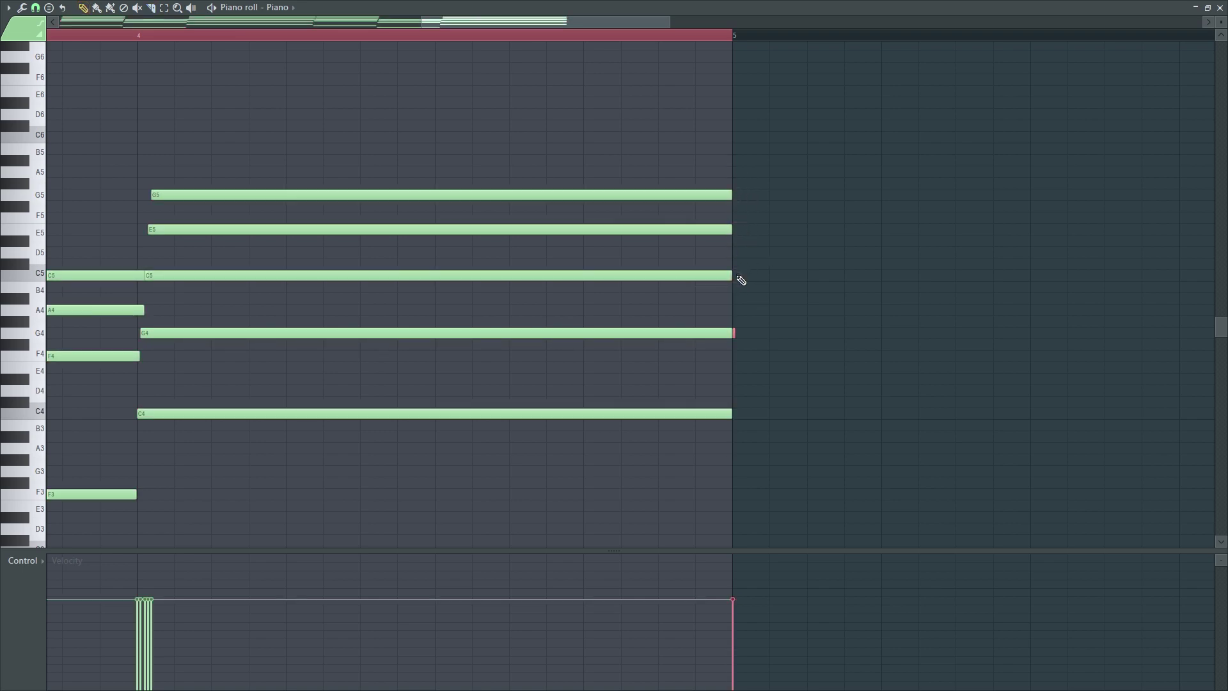
pyautogui.rightClick(733, 332)
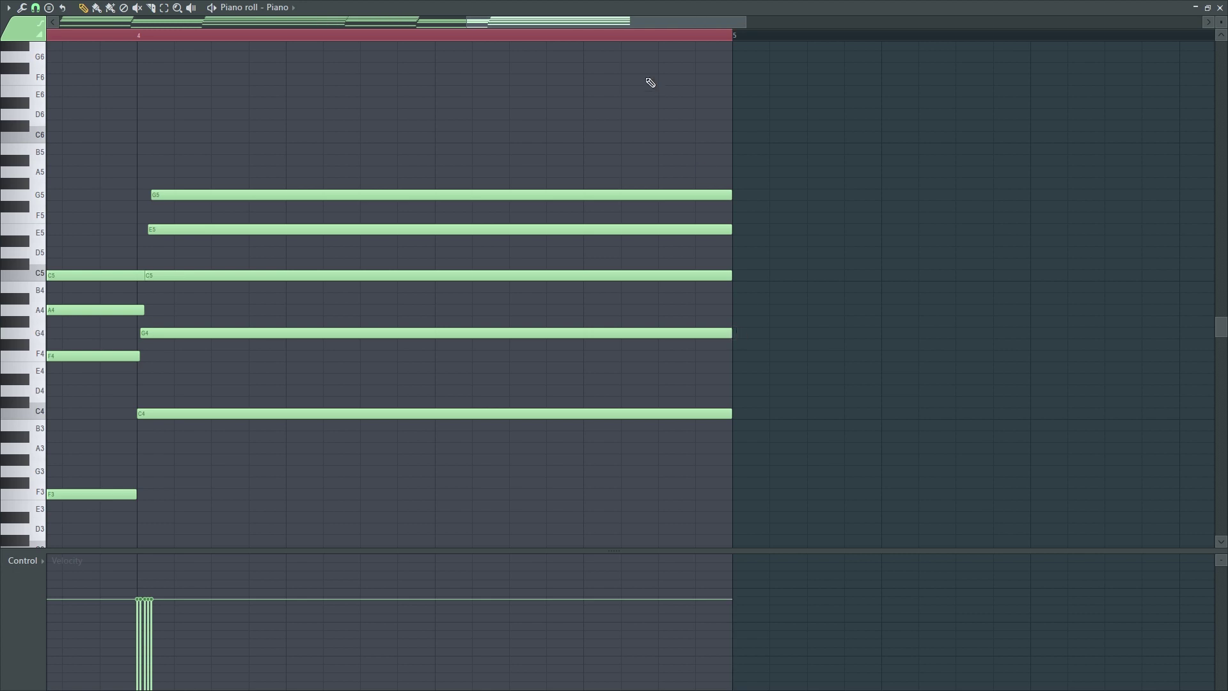
pyautogui.scroll(-3, 626, 25)
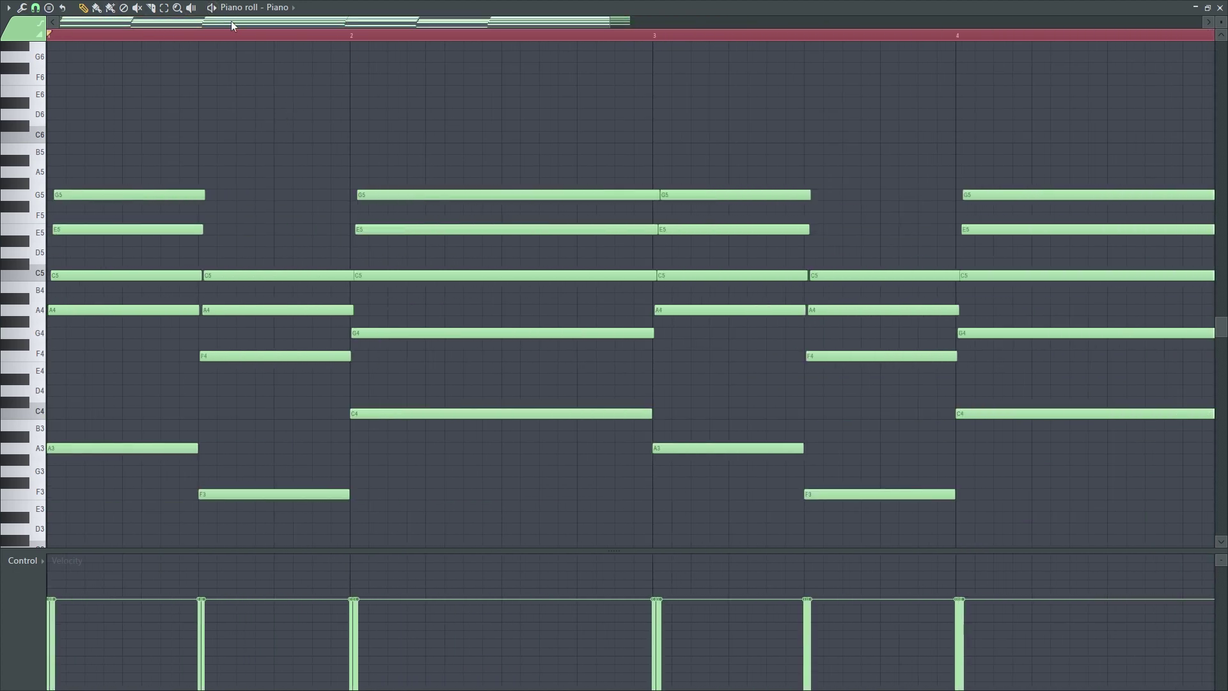
pyautogui.scroll(-2, 242, 168)
pyautogui.press('space')
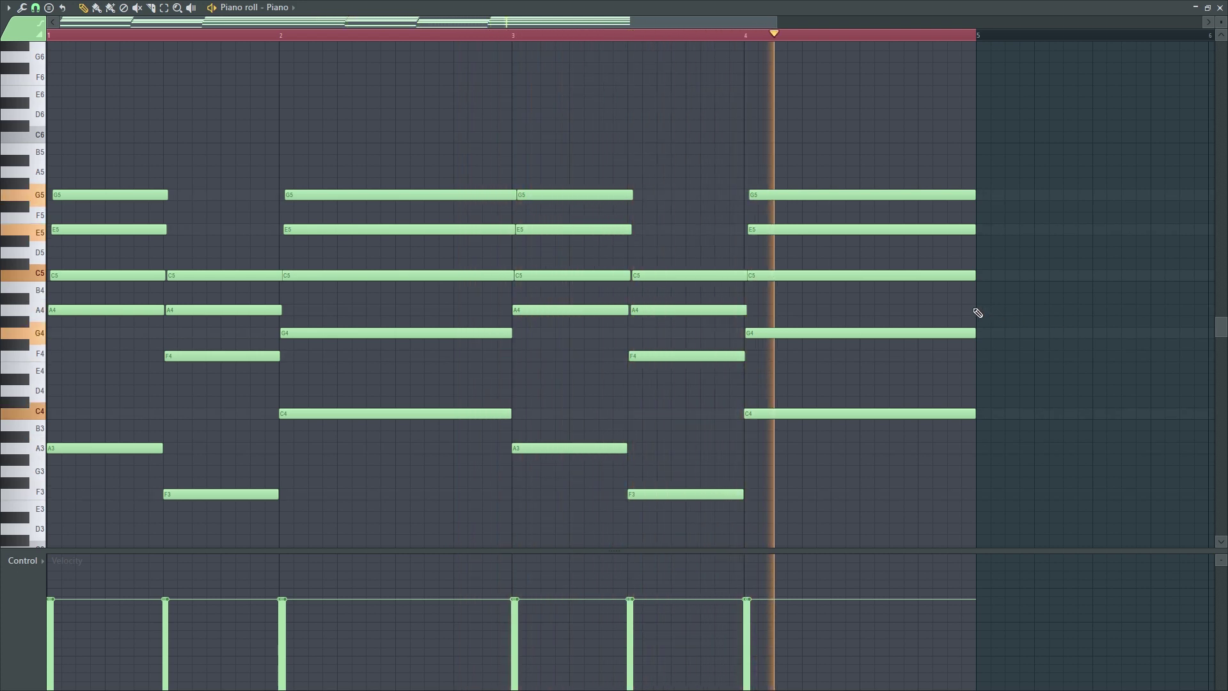
pyautogui.press('space')
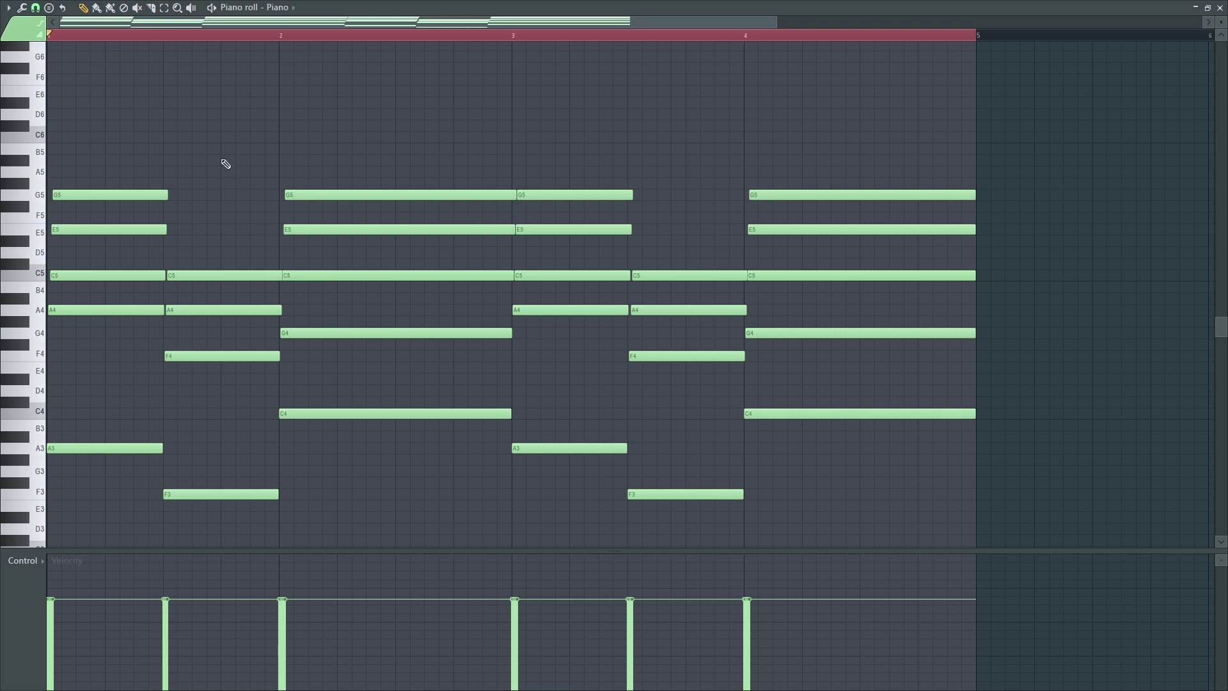
# Draw a short A5 note near the end of bar 1, slightly overlapping bar 2, and play back from before it.
pyautogui.click(259, 173)
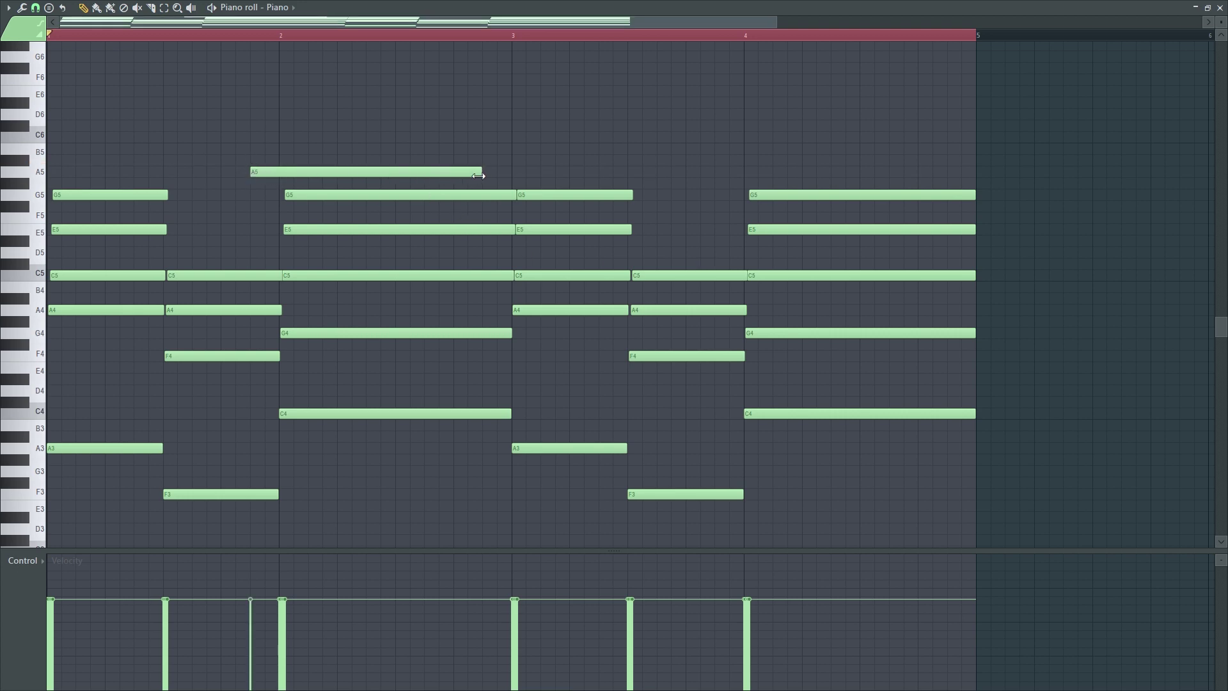
pyautogui.moveTo(478, 175); pyautogui.dragTo(288, 181)
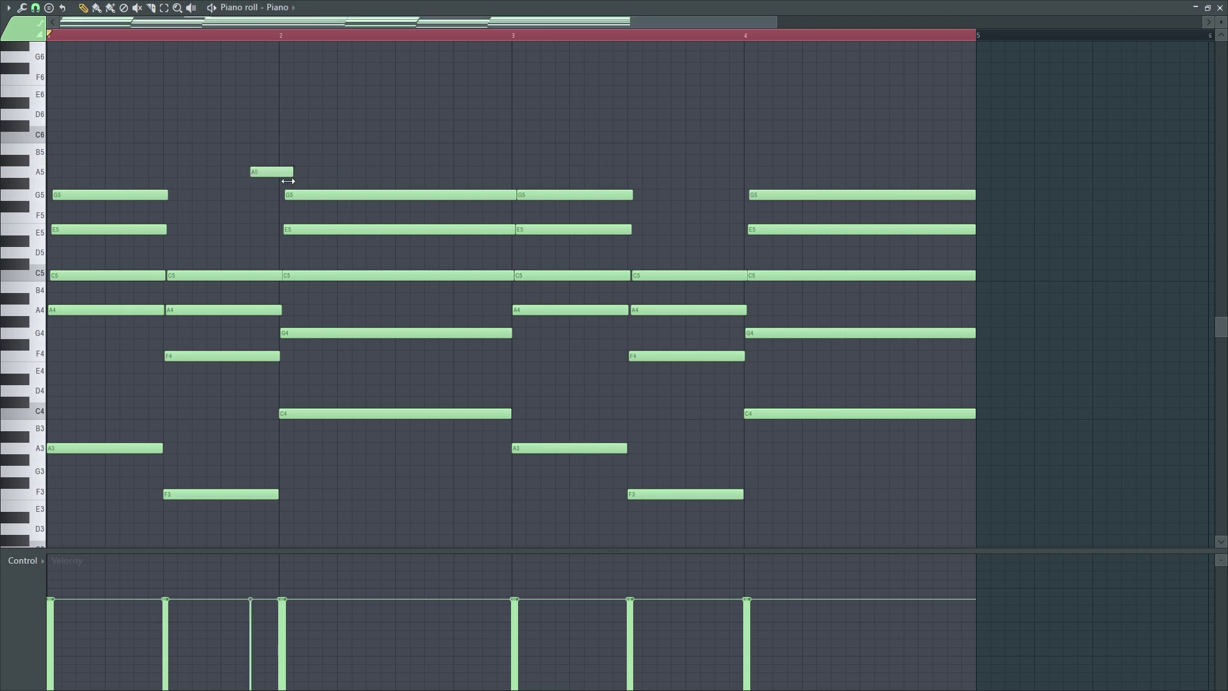
pyautogui.moveTo(219, 37); pyautogui.dragTo(209, 46)
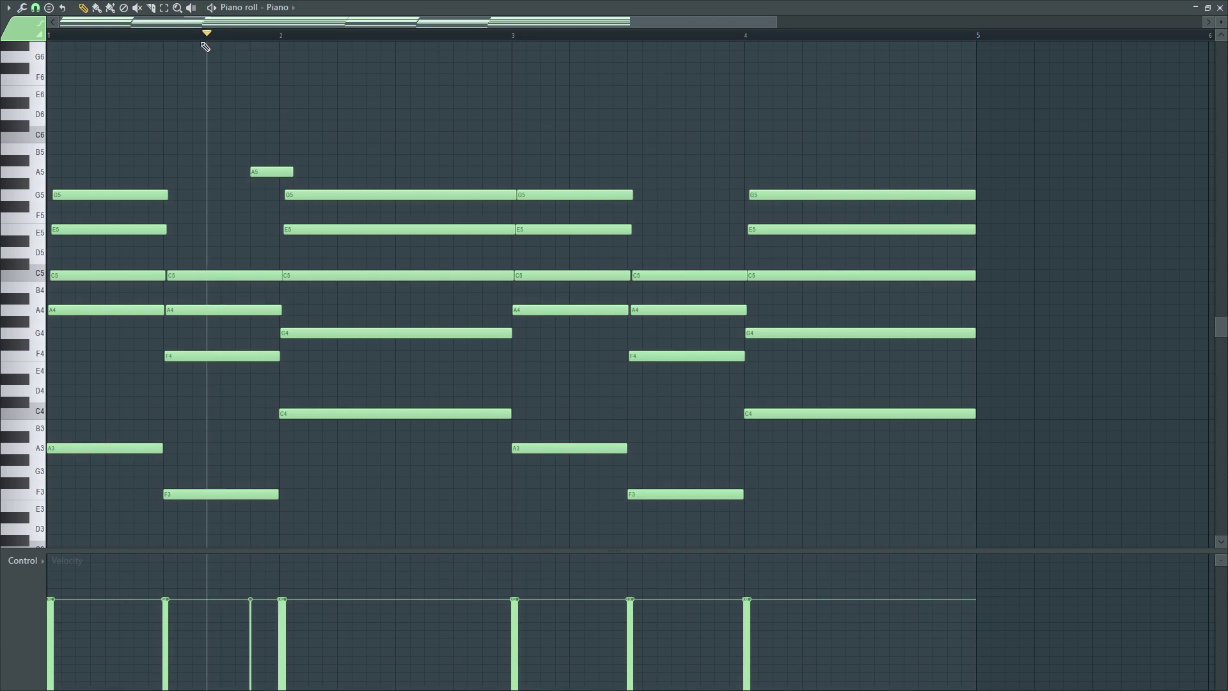
pyautogui.press('space')
pyautogui.press('space')
pyautogui.click(151, 38)
pyautogui.press('space')
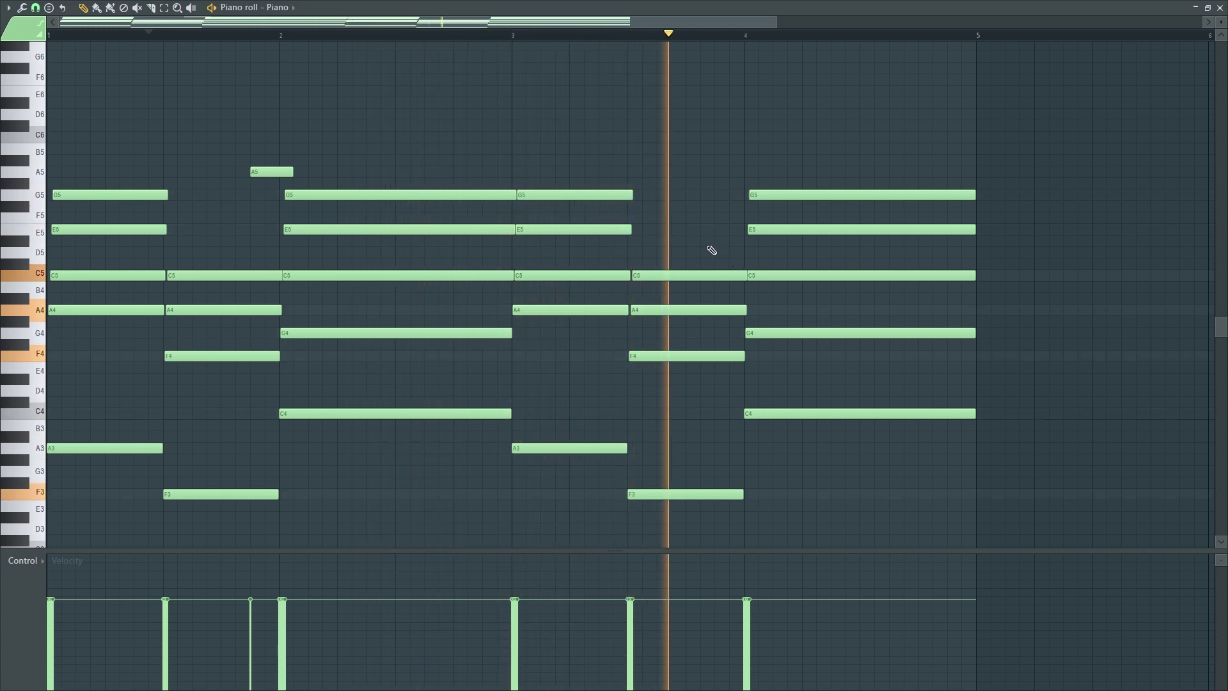
pyautogui.press('space')
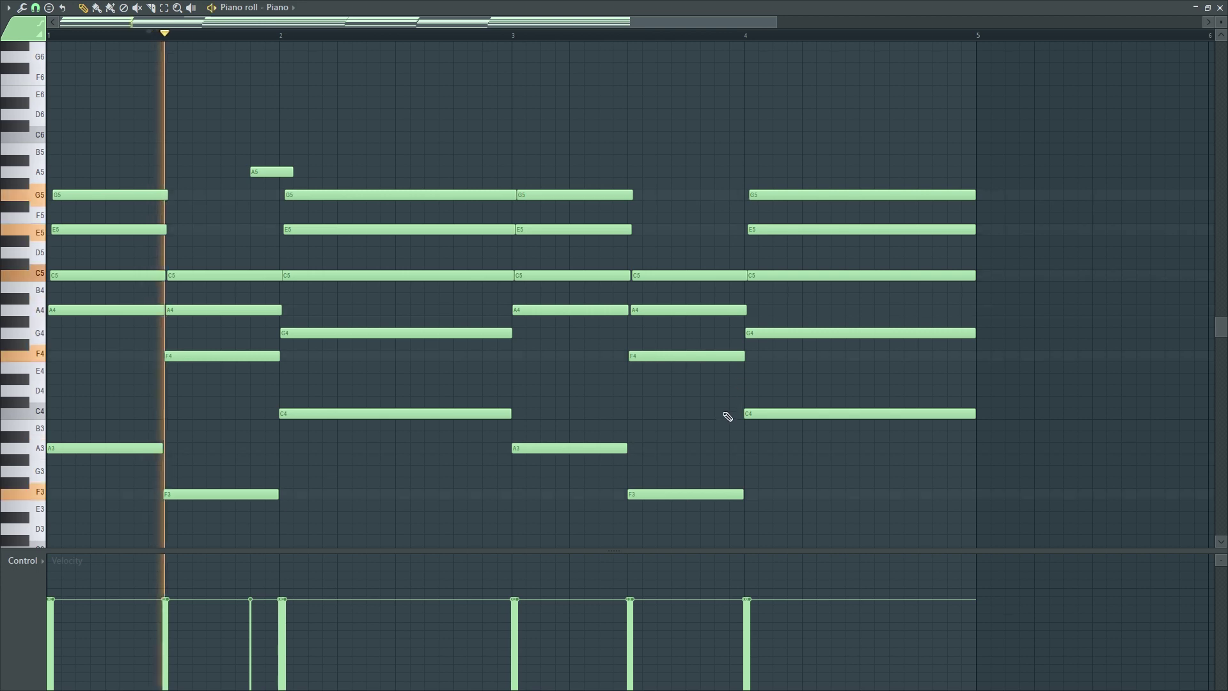
pyautogui.click(720, 389)
pyautogui.press('space')
pyautogui.rightClick(721, 390)
pyautogui.press('space')
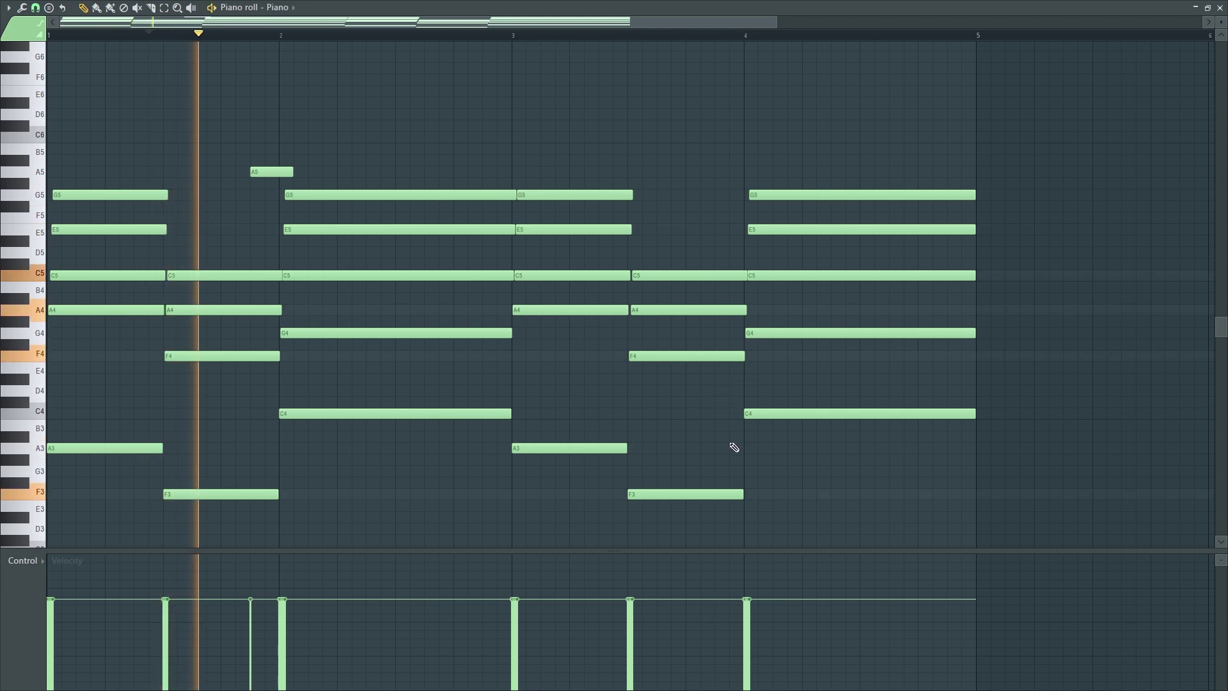
# Draw a short A3 note near the end of bar 3, slightly overlapping bar 4, and play back from the middle of bar 3.
pyautogui.click(734, 447)
pyautogui.press('space')
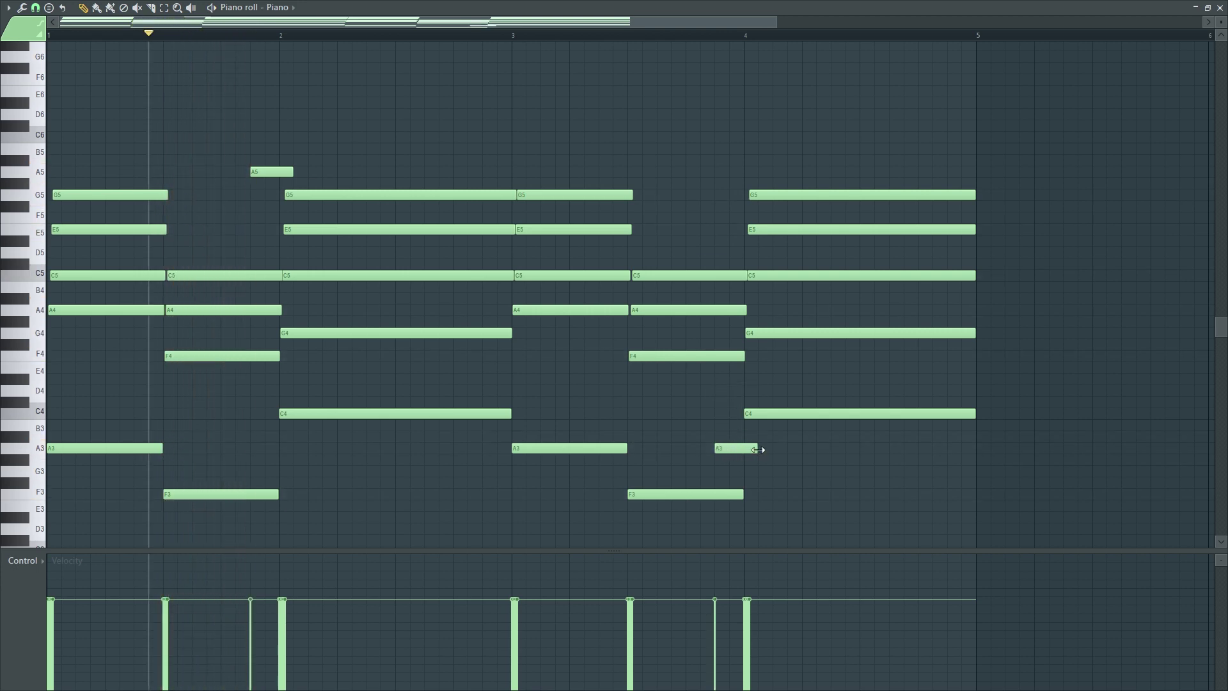
pyautogui.click(630, 36)
pyautogui.press('space')
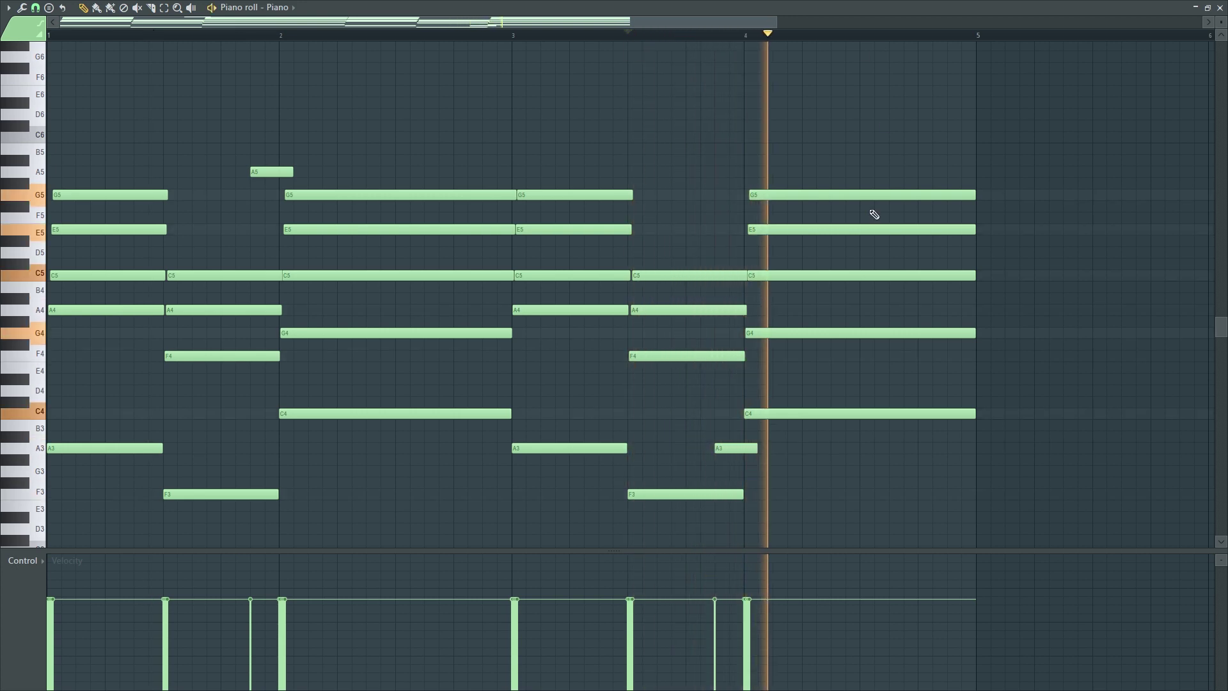
pyautogui.press('space')
pyautogui.press('space')
# Shorten the added A3 note slightly and set the short A5 and A3 notes' velocities below the chords' level while auditioning the pattern.
pyautogui.moveTo(757, 448); pyautogui.dragTo(752, 449)
pyautogui.press('space')
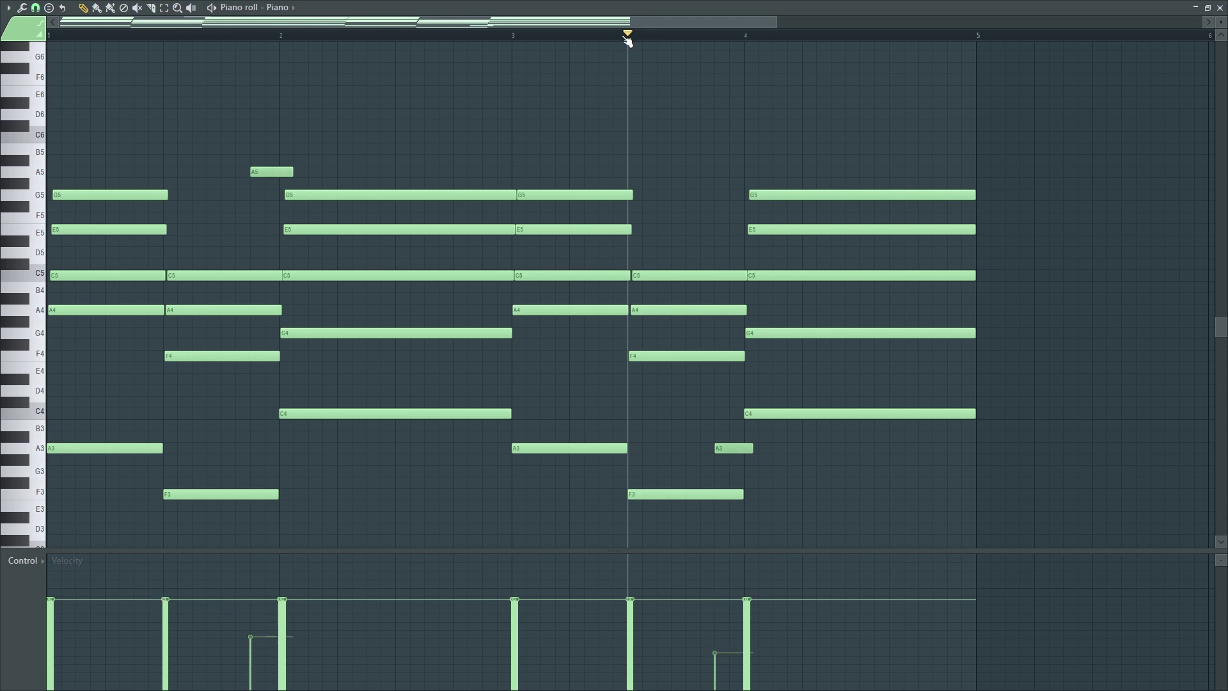
pyautogui.press('space')
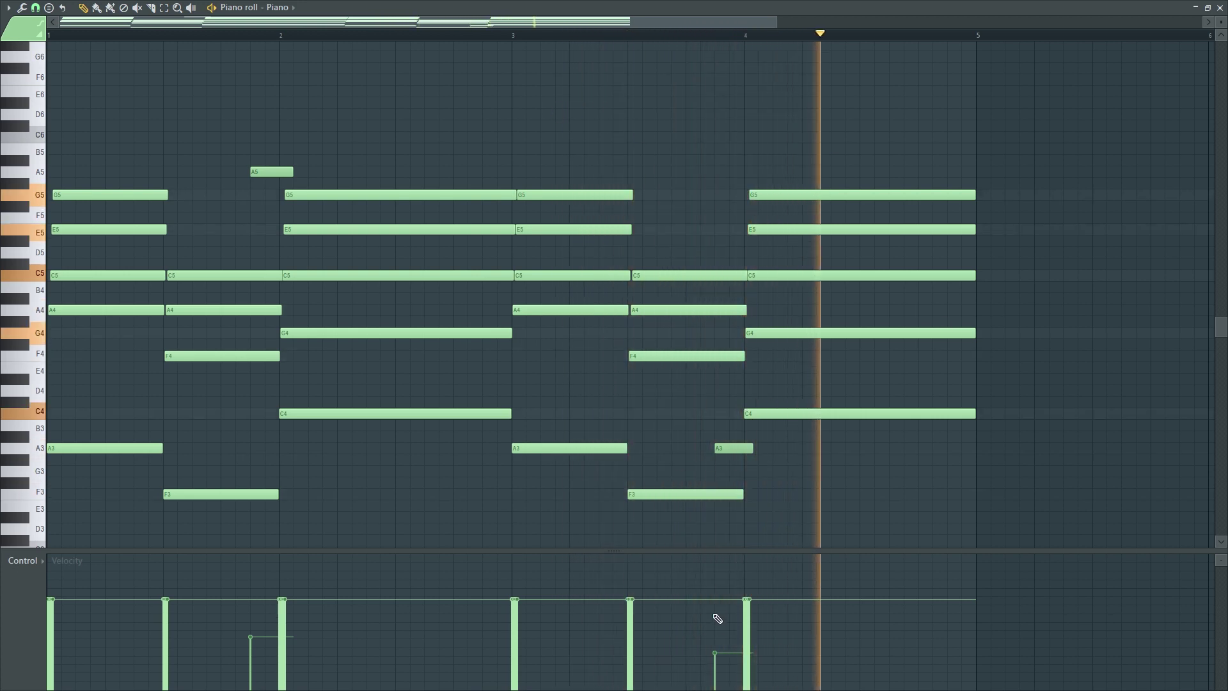
pyautogui.moveTo(717, 652); pyautogui.dragTo(722, 640)
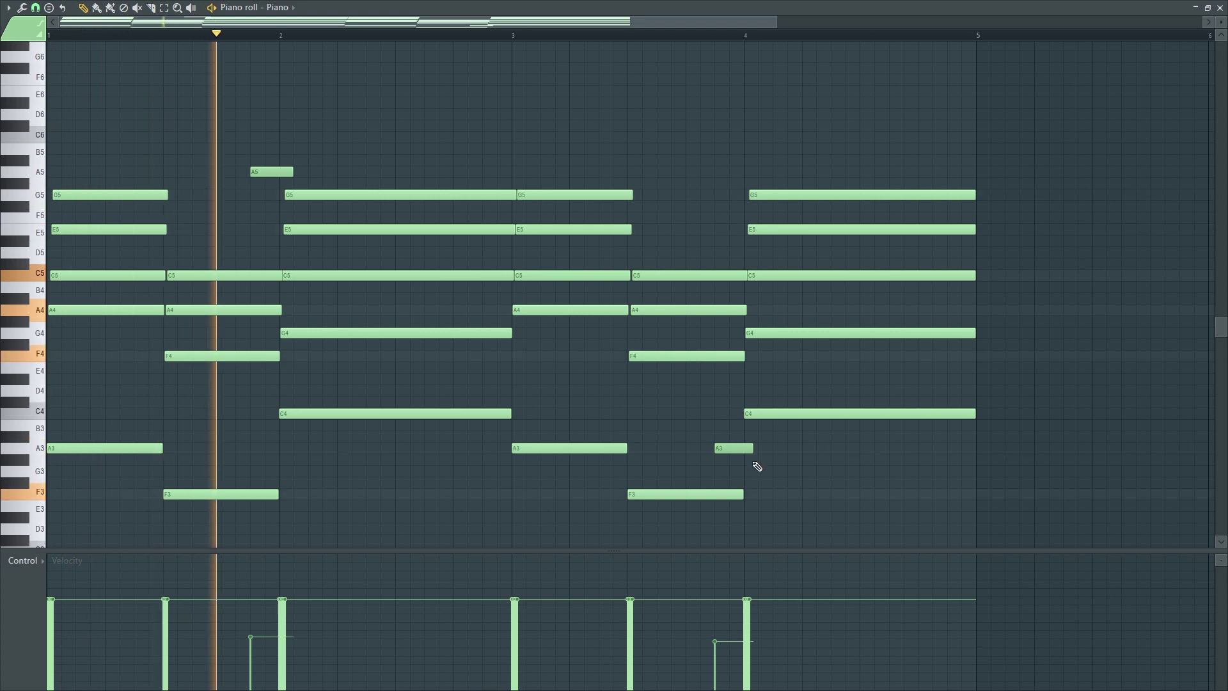
# Close the piano roll, add Fruity Reeverb 2 to the Piano mixer track's first effect slot, and play back the pattern briefly.
pyautogui.press('space')
pyautogui.click(1222, 8)
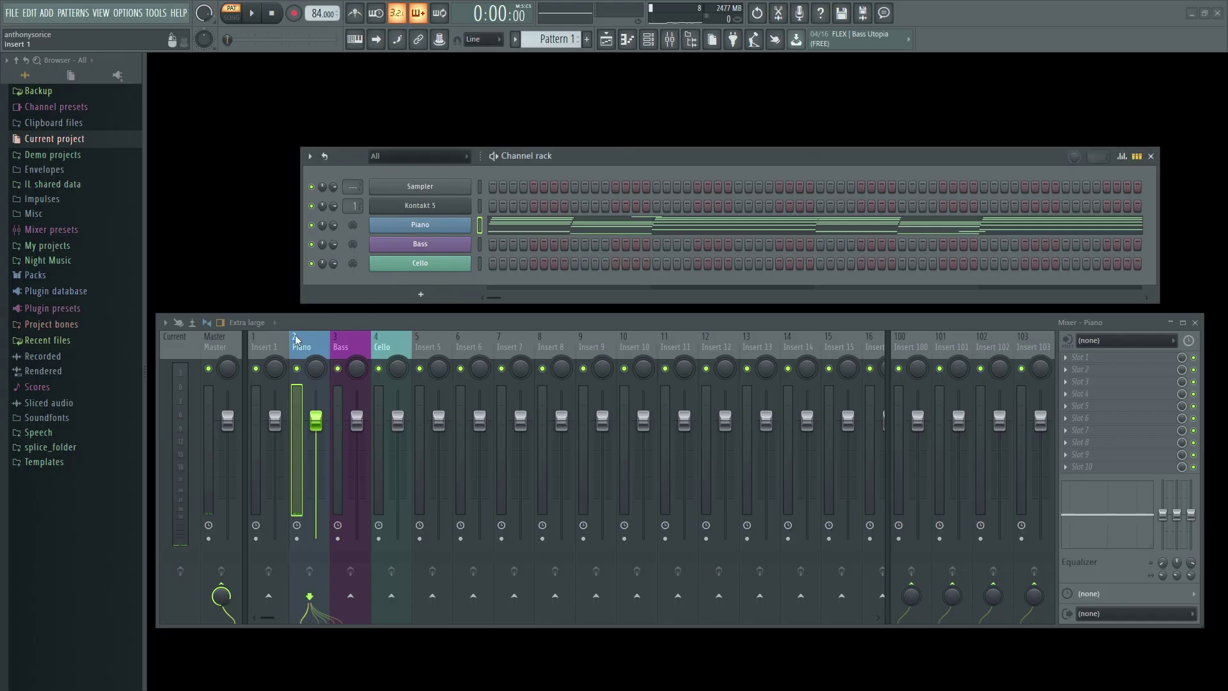
pyautogui.click(1079, 358)
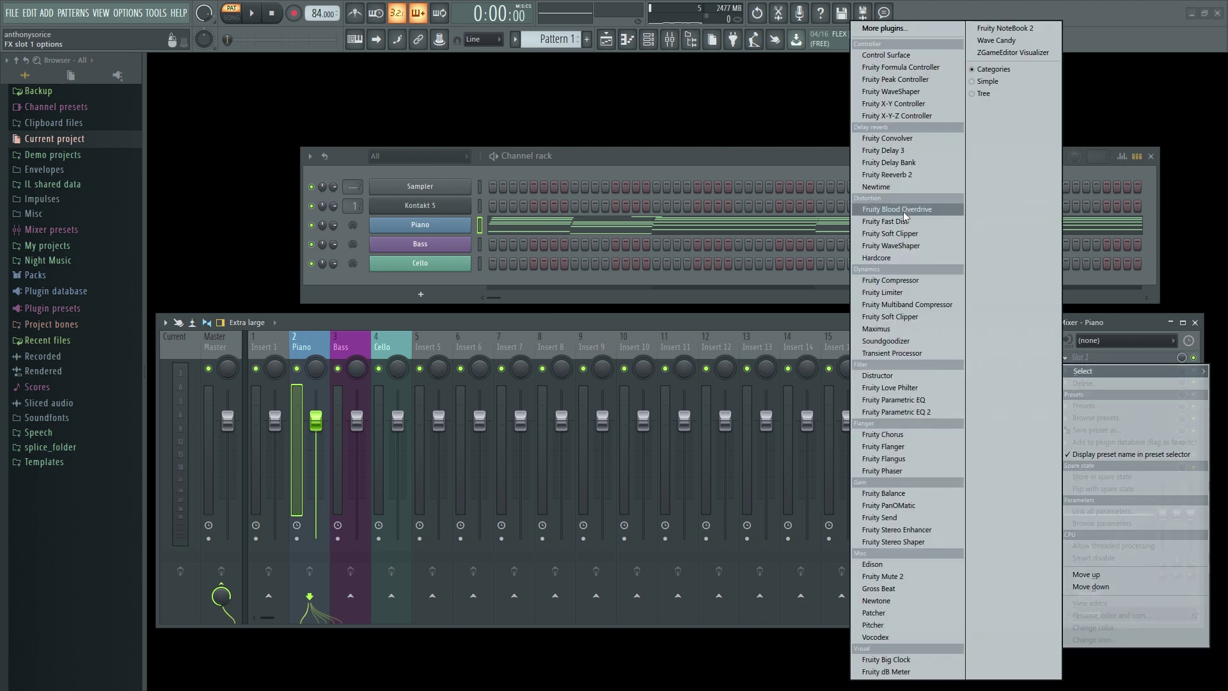
pyautogui.click(904, 177)
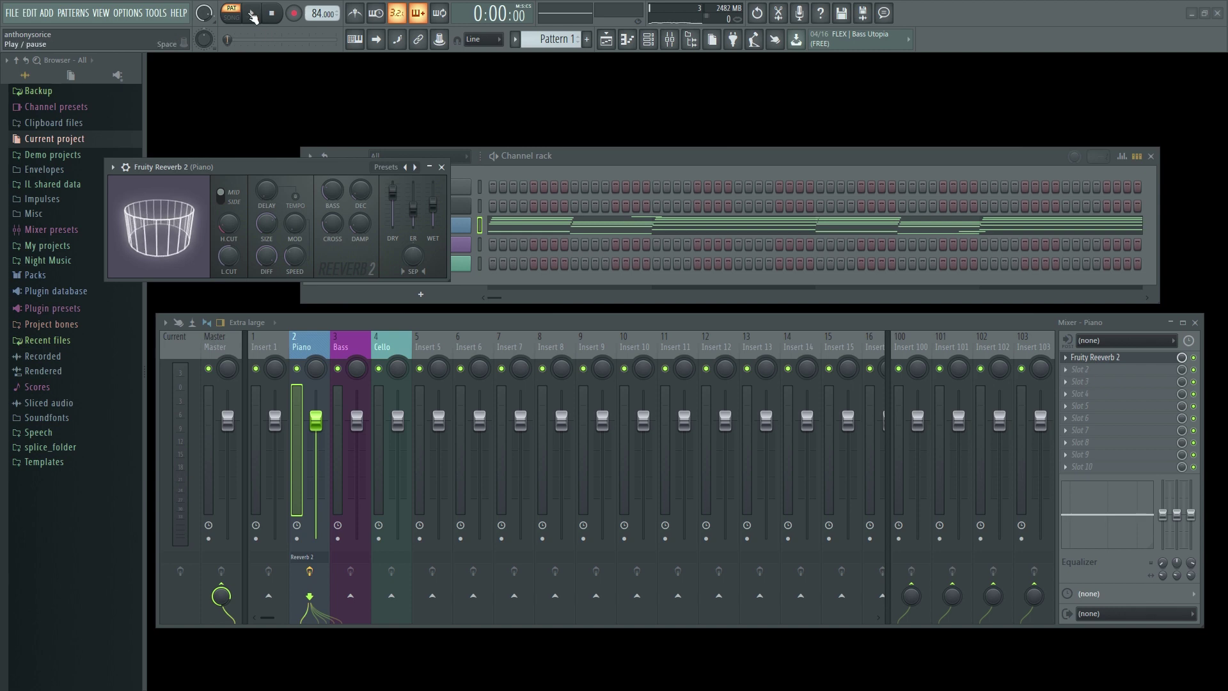
pyautogui.click(255, 14)
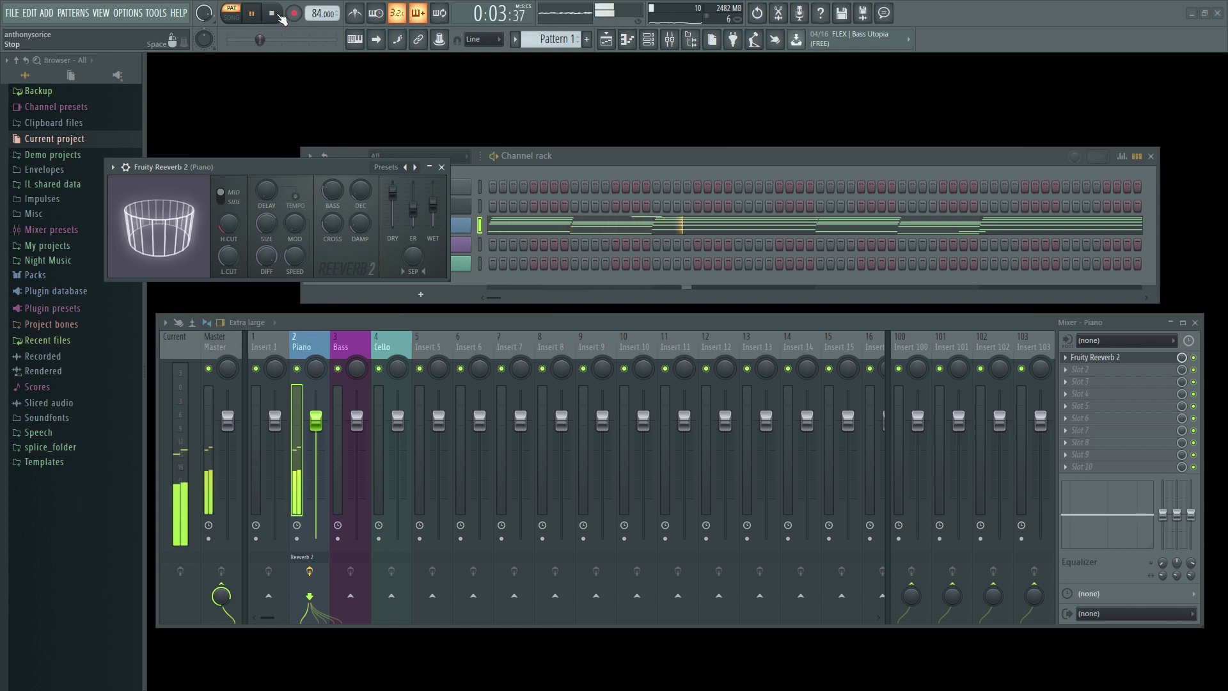
pyautogui.click(275, 14)
# Add Fruity Chorus to the Piano track's second effect slot and load its Poly Chorus preset.
pyautogui.click(1096, 370)
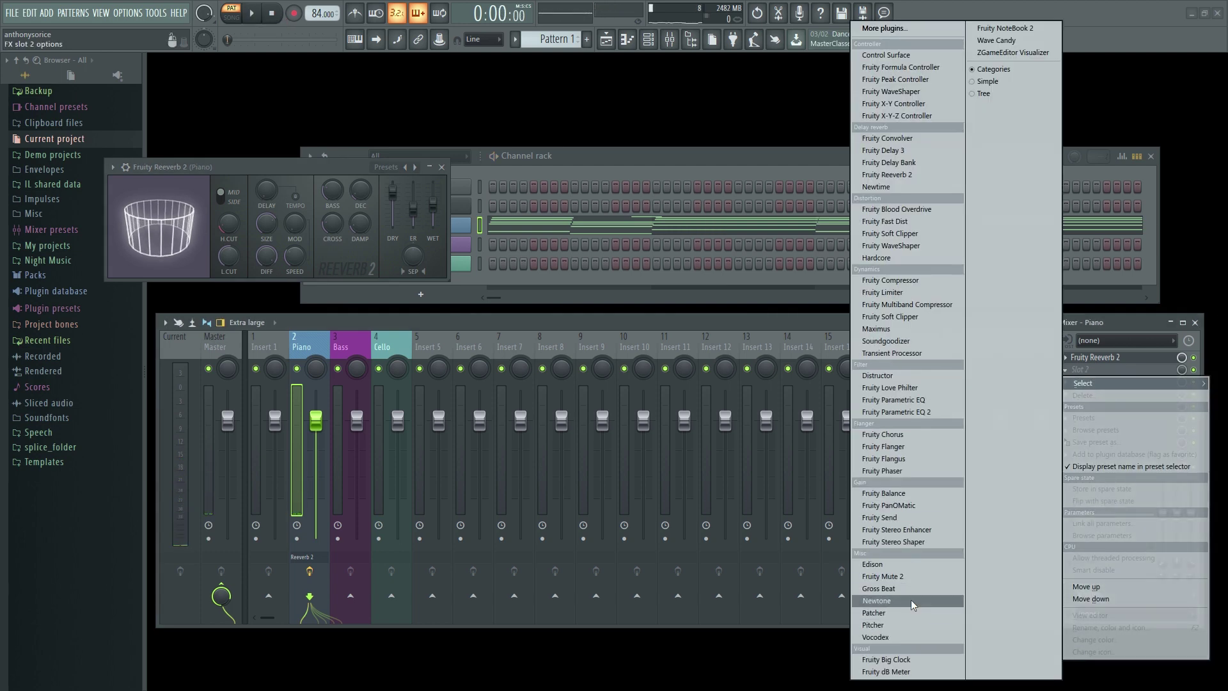
pyautogui.click(911, 434)
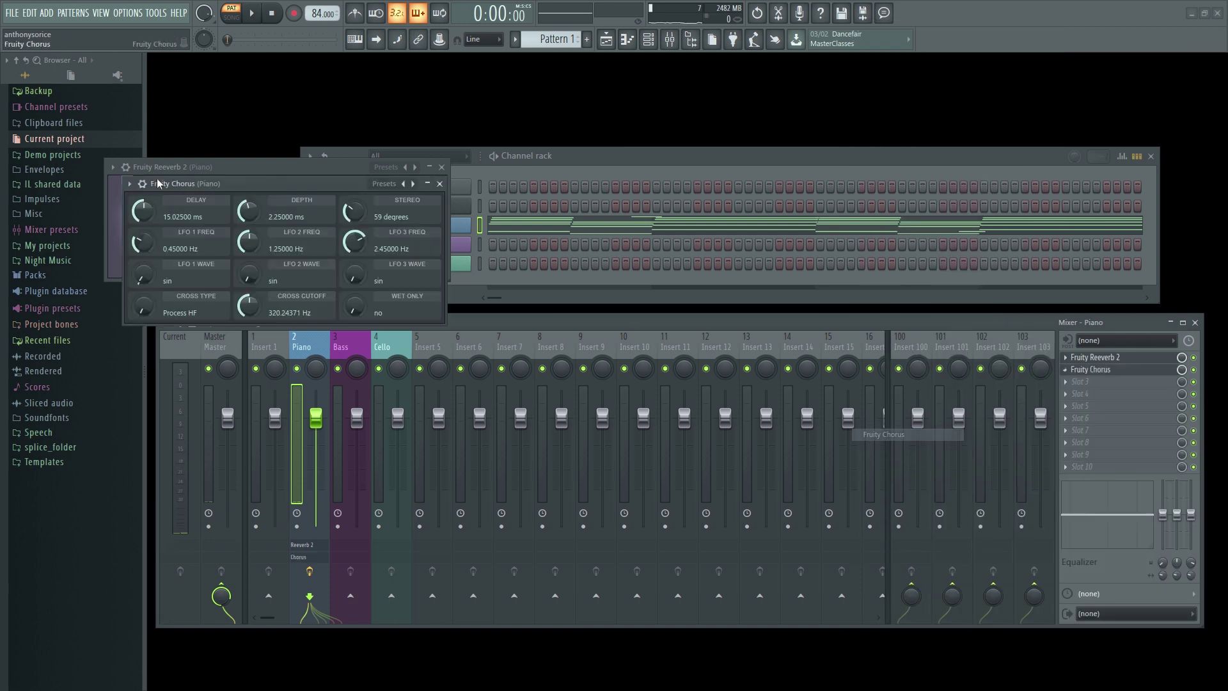
pyautogui.click(129, 183)
pyautogui.moveTo(205, 233)
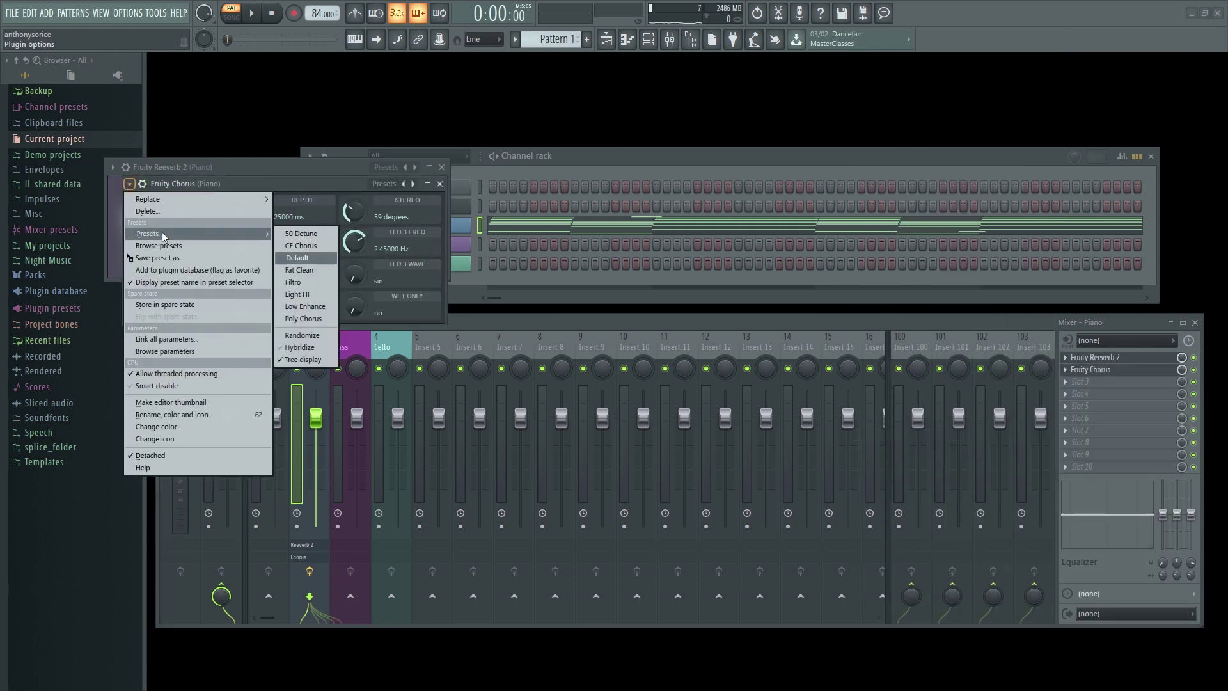
pyautogui.click(304, 319)
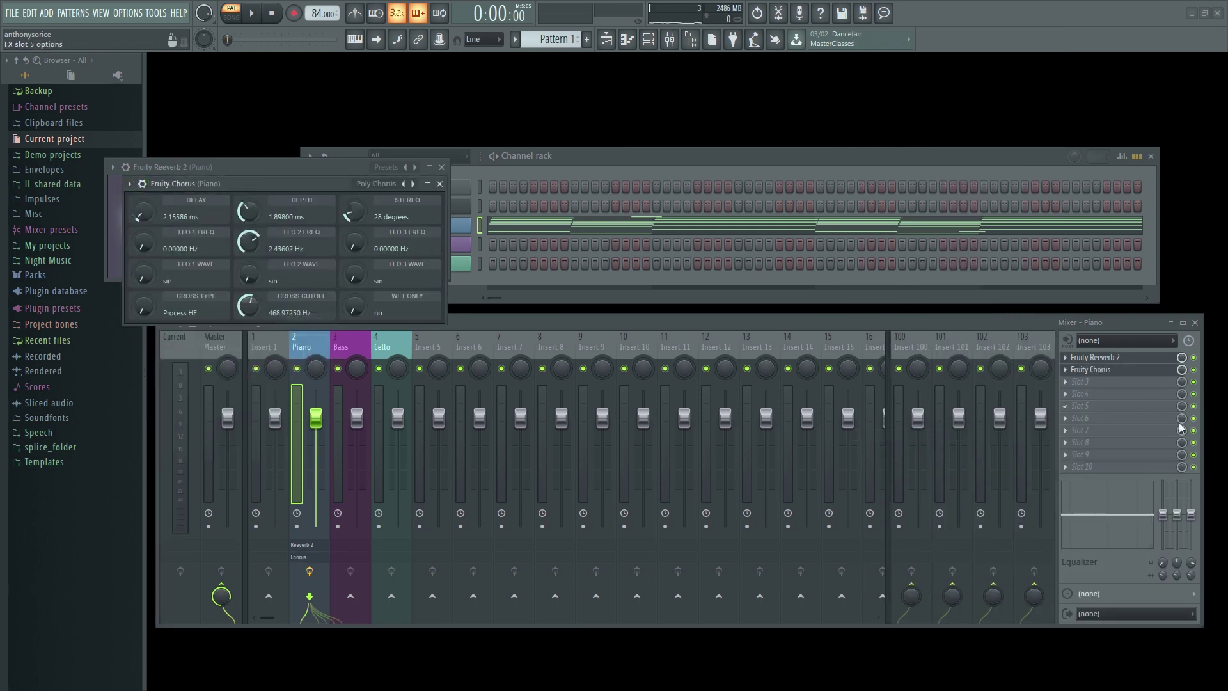
# Turn the Fruity Chorus slot's mix level partway down, play back the result, and close both effect windows.
pyautogui.moveTo(1180, 369); pyautogui.dragTo(1181, 373)
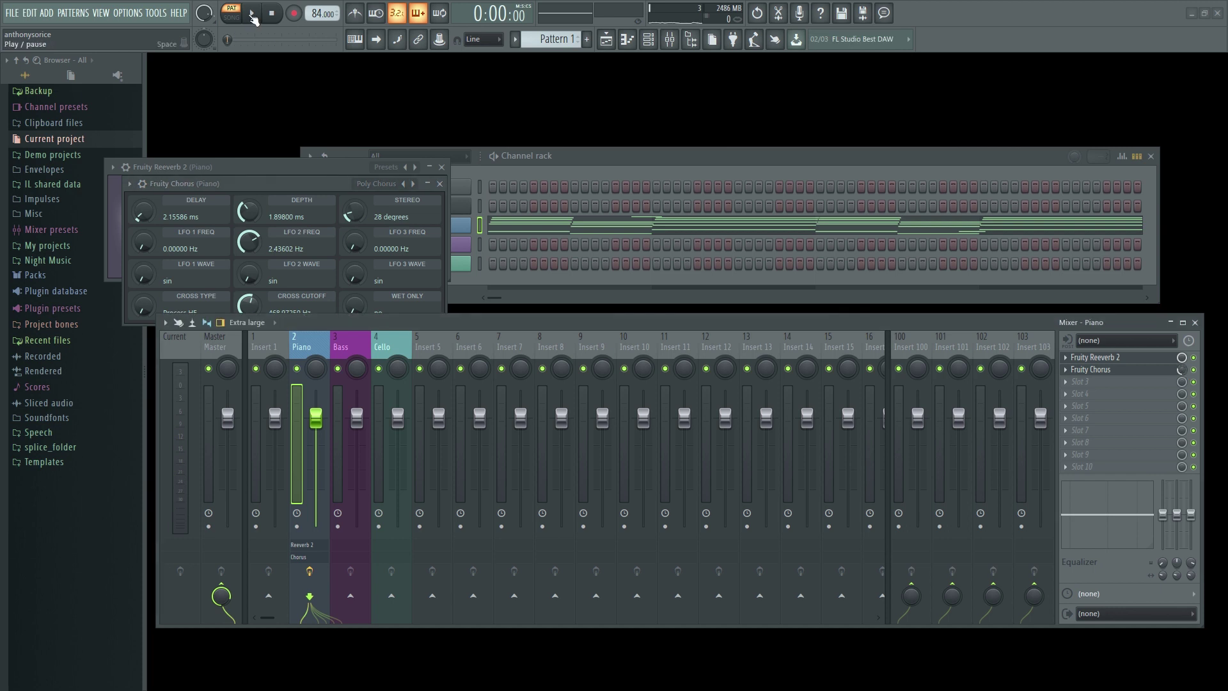
pyautogui.click(253, 14)
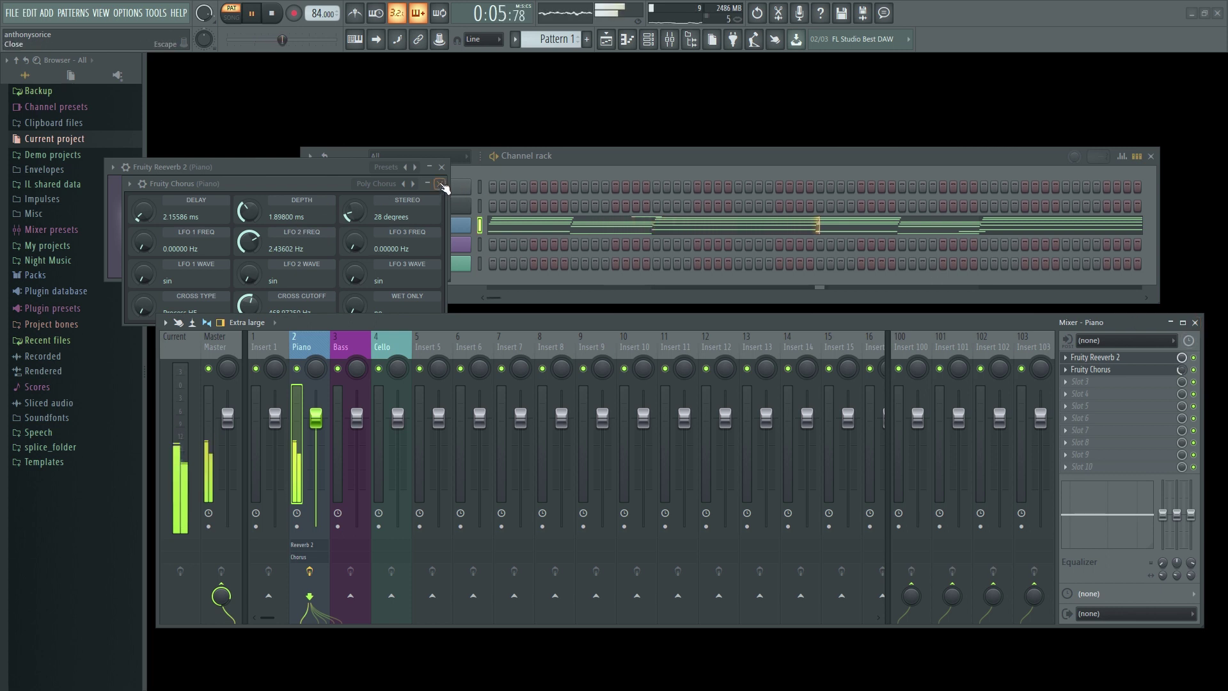
pyautogui.click(440, 184)
pyautogui.click(441, 167)
pyautogui.click(273, 14)
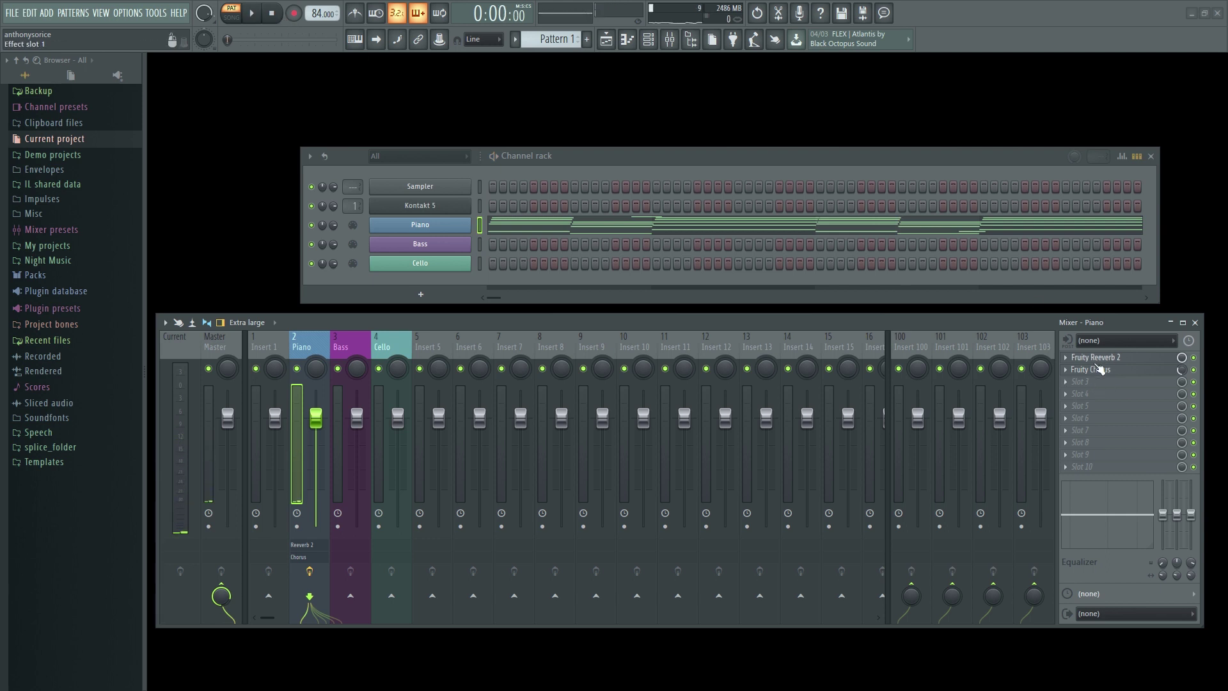
# Add Fruity Stereo Enhancer to the Piano track's third effect slot and load its Subtle preset.
pyautogui.click(1080, 382)
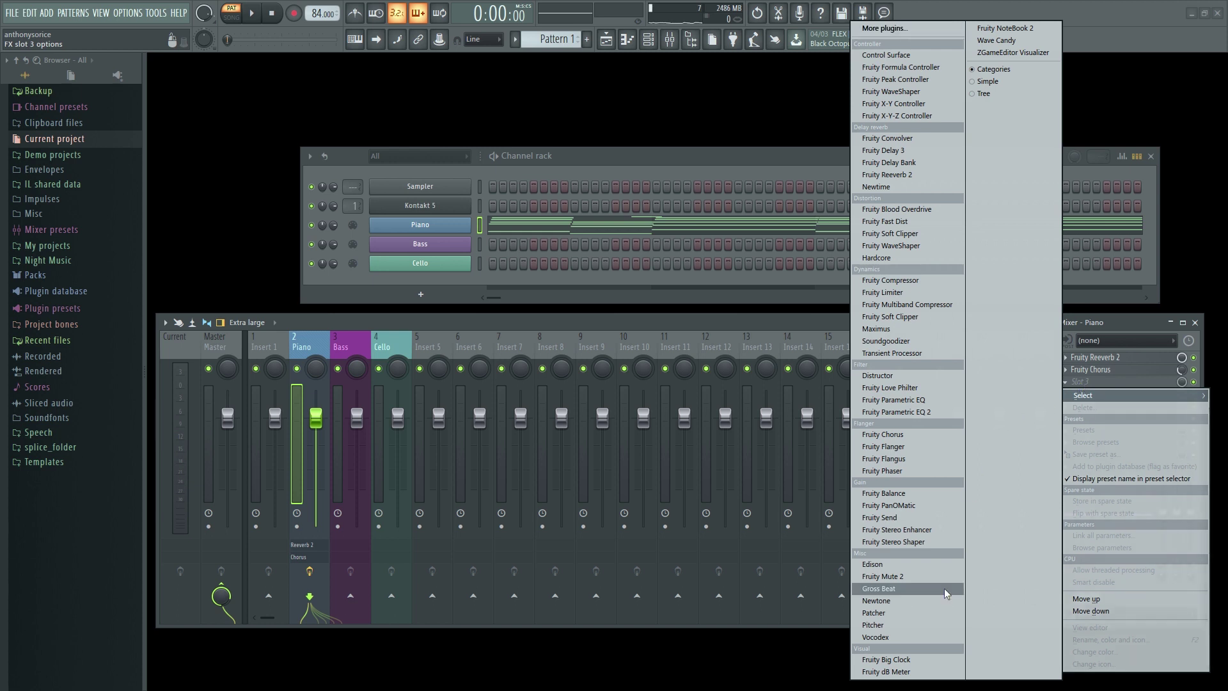
pyautogui.click(928, 530)
pyautogui.click(13, 68)
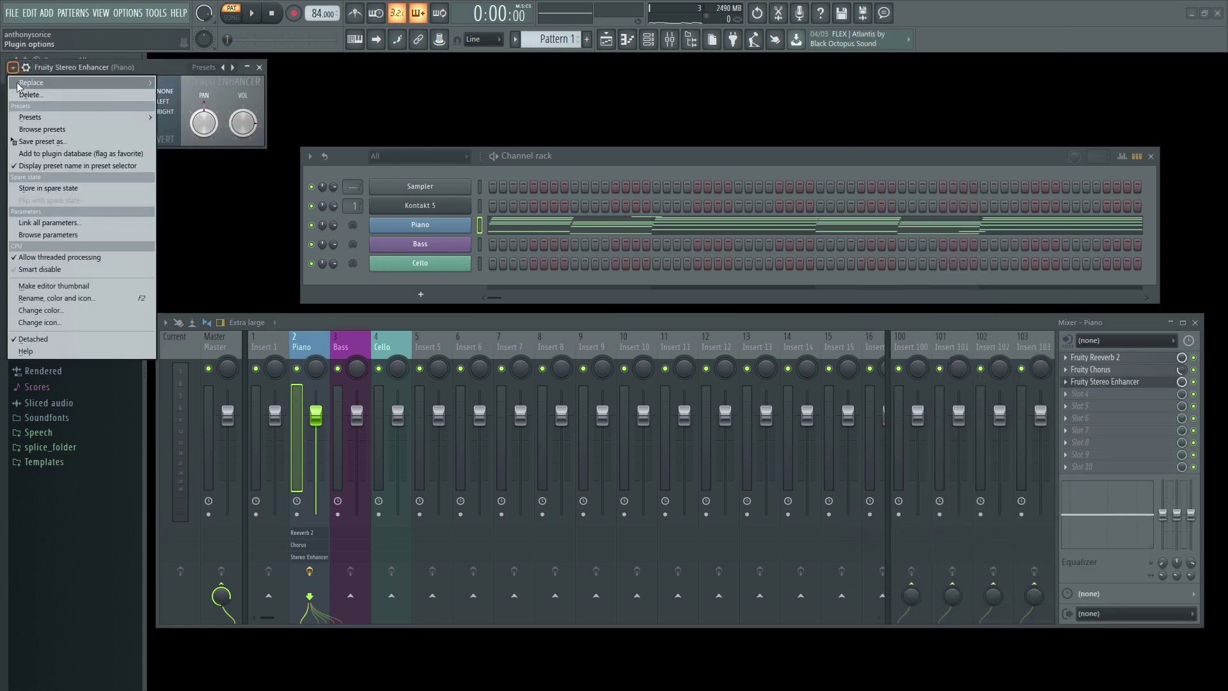
pyautogui.moveTo(31, 117)
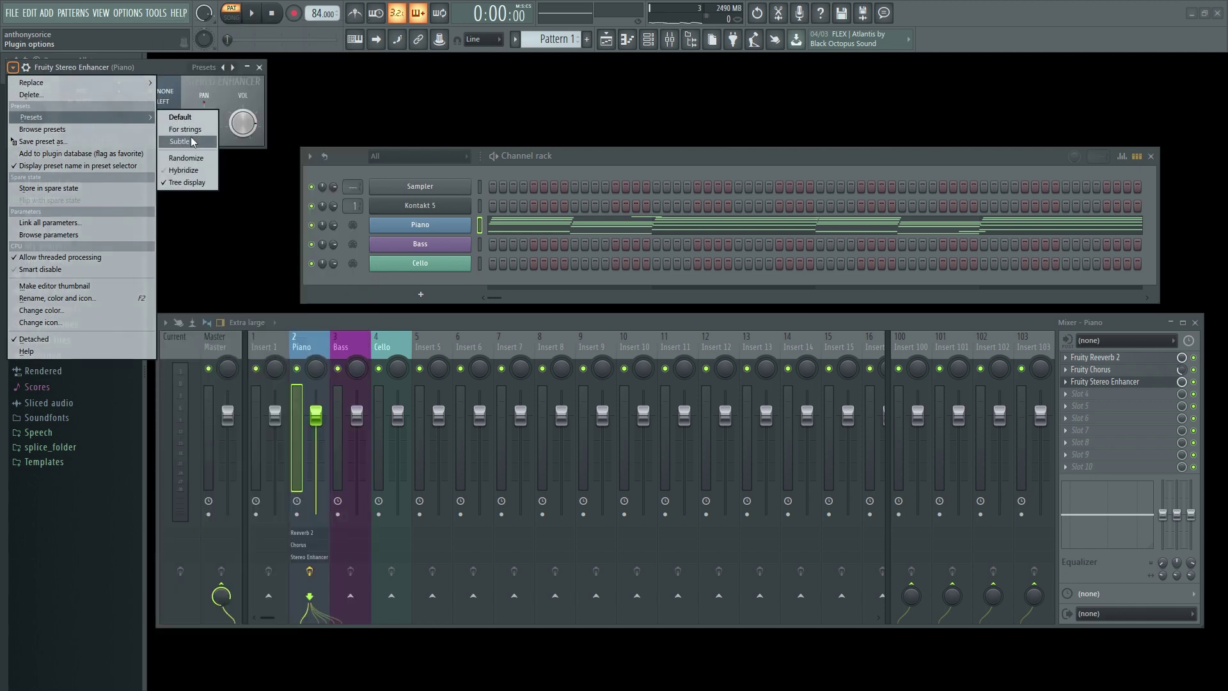
pyautogui.click(193, 141)
# Add Fruity Parametric EQ 2 in slot 4, cut the low-shelf band about 6 dB near 79 Hz, audition, and close the effect windows.
pyautogui.click(1080, 397)
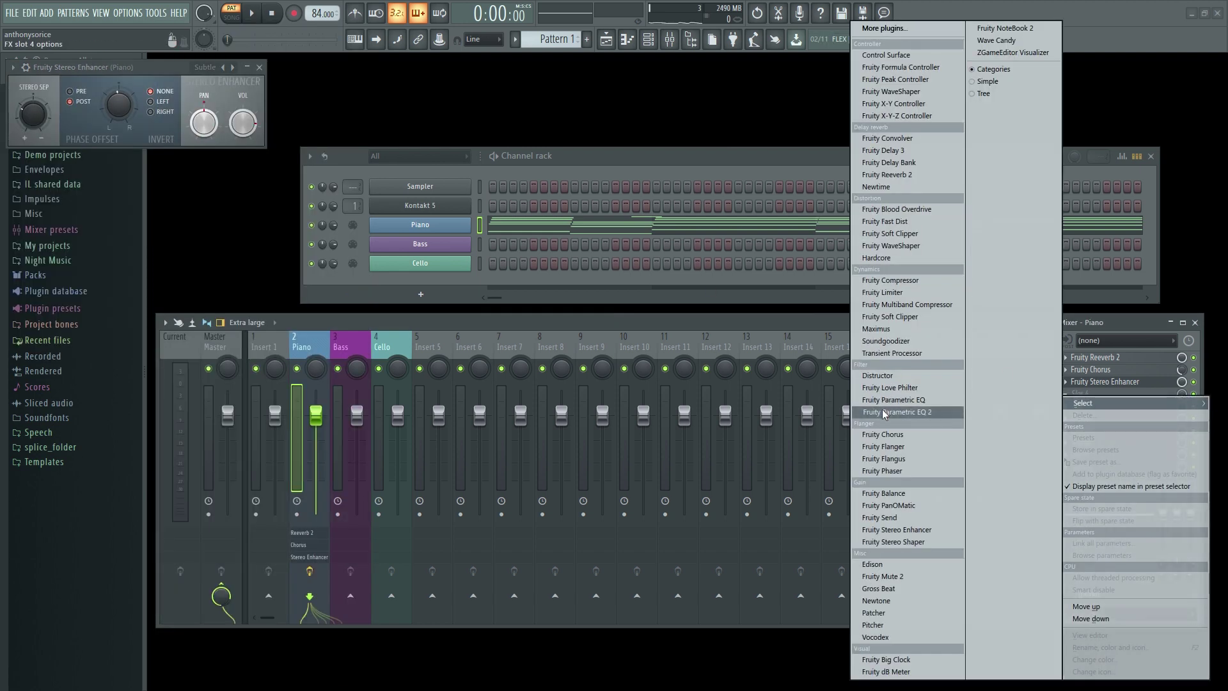
pyautogui.click(881, 409)
pyautogui.moveTo(84, 186); pyautogui.dragTo(85, 202)
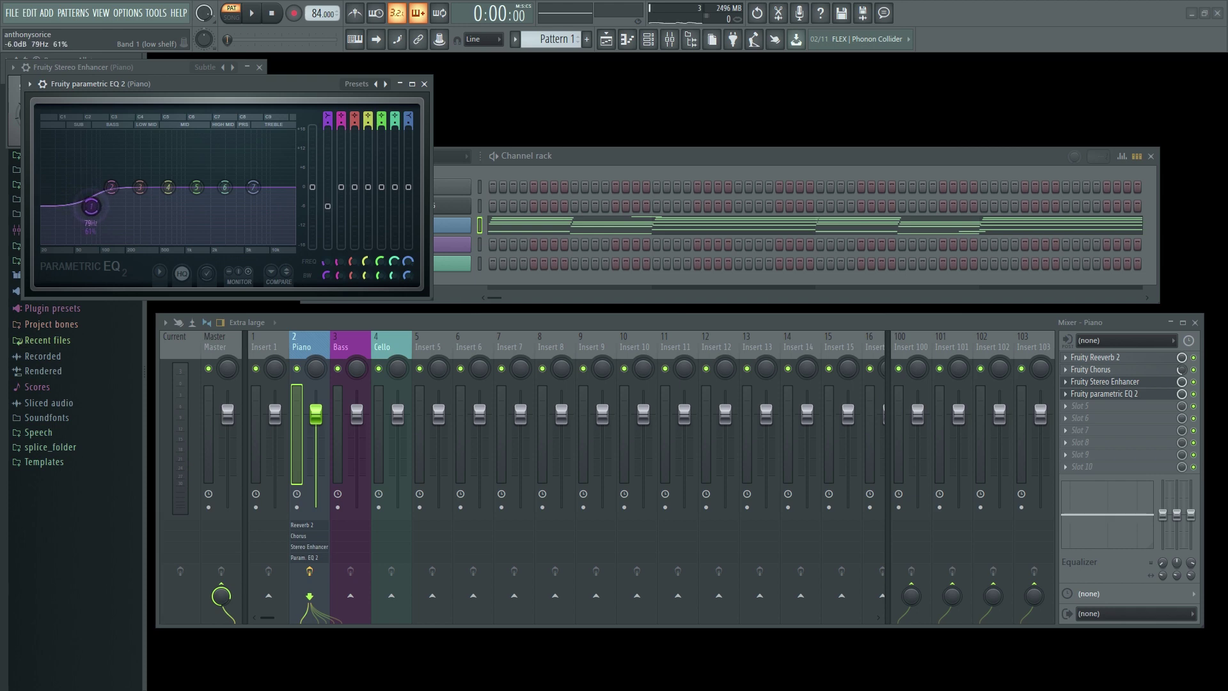
pyautogui.scroll(-4, 96, 206)
pyautogui.press('space')
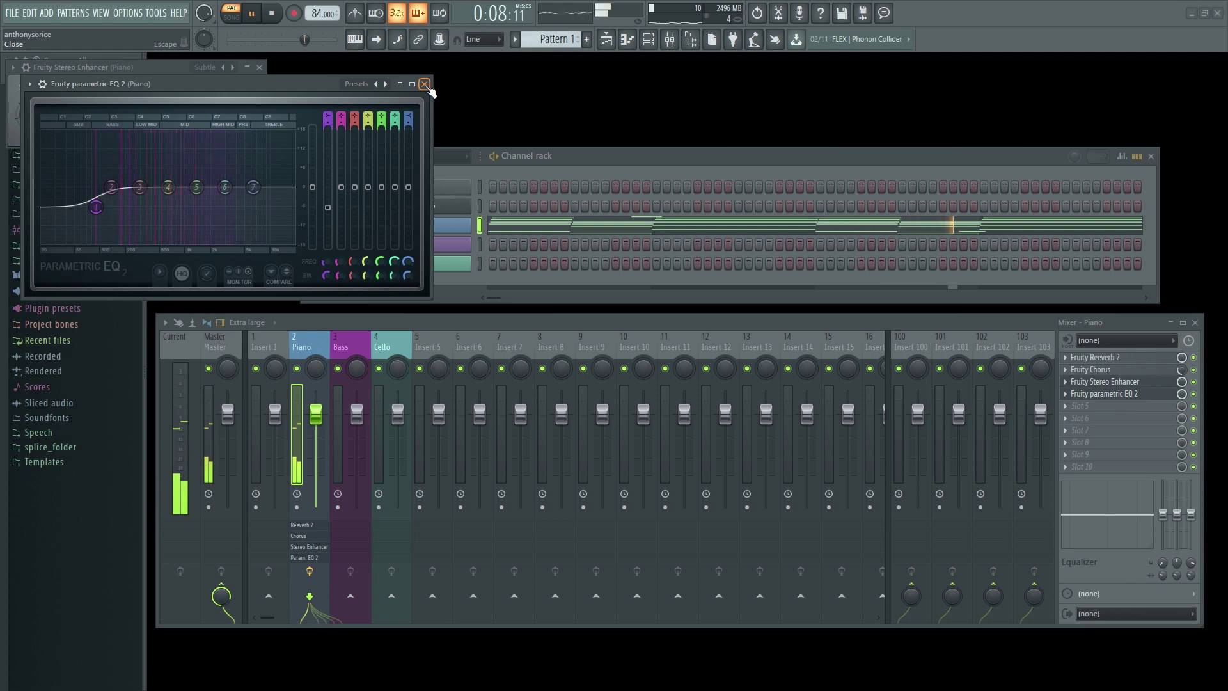
pyautogui.click(424, 83)
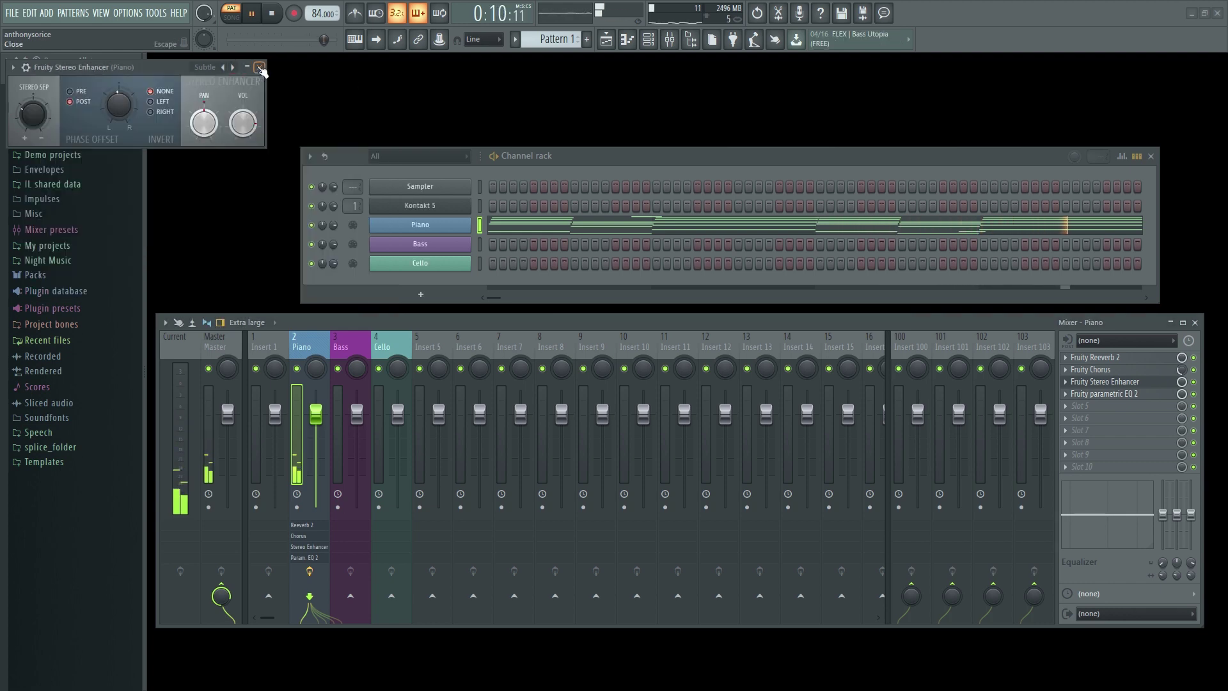
pyautogui.click(259, 66)
pyautogui.click(272, 13)
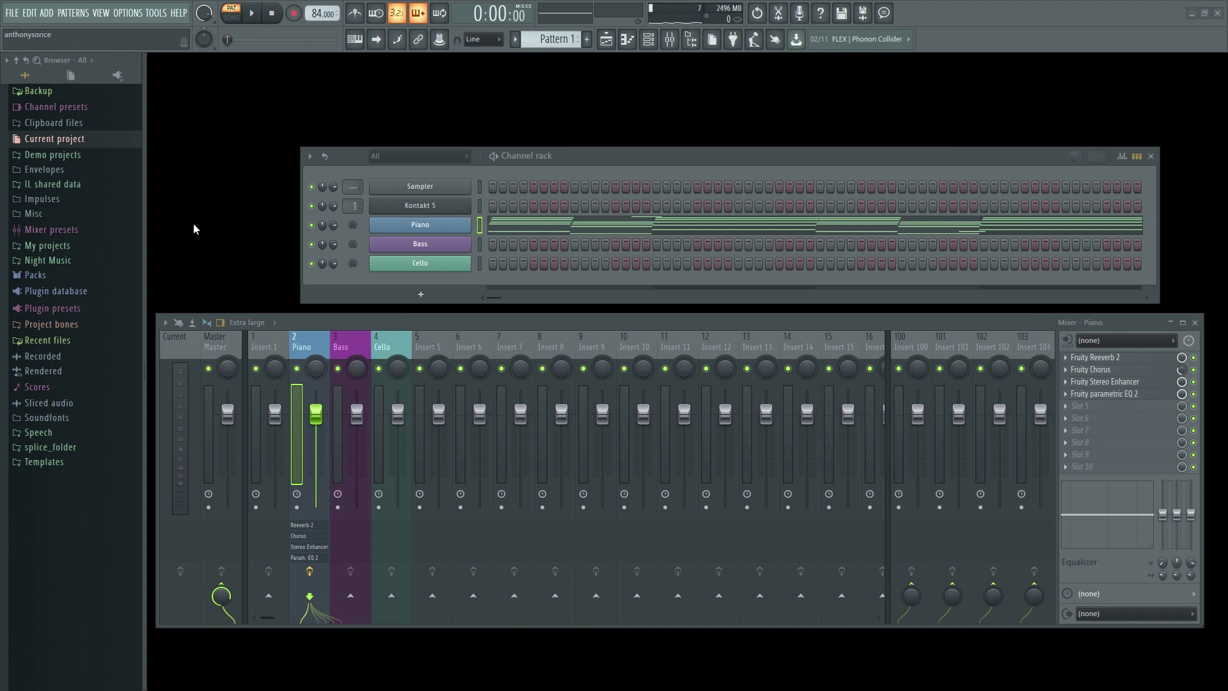
# Open the Bass channel's piano roll, draw an A3 note filling the first half of bar 1, and audition it.
pyautogui.rightClick(432, 241)
pyautogui.click(496, 244)
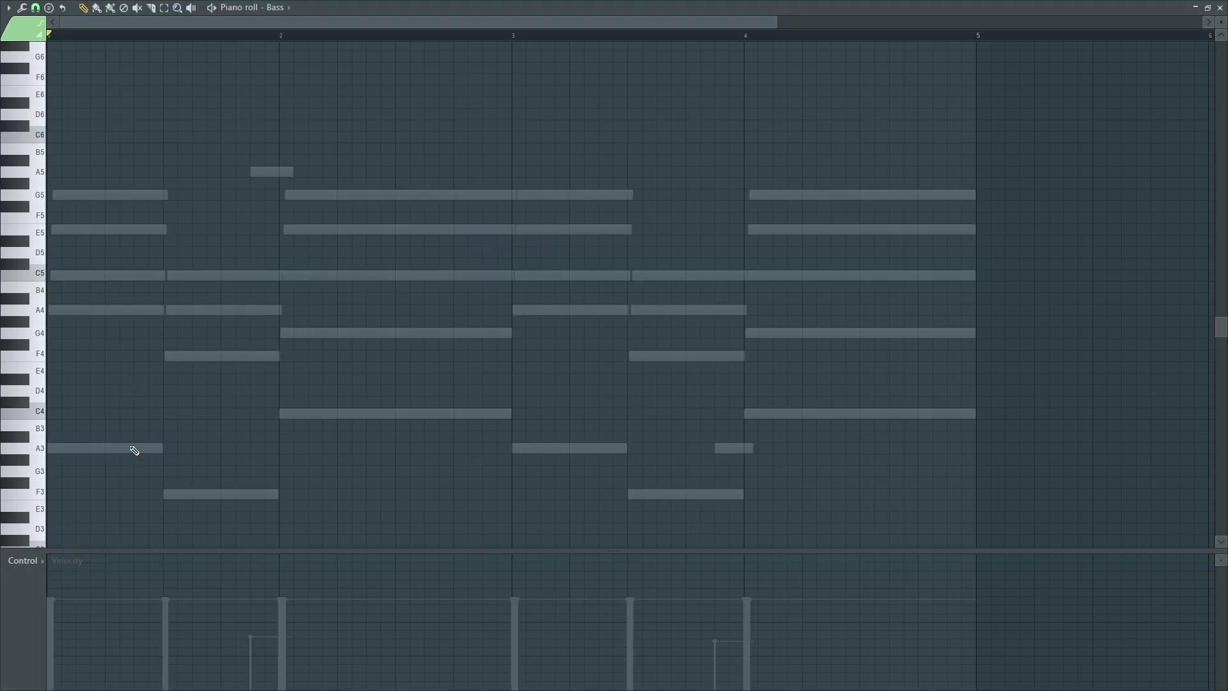
pyautogui.scroll(-3, 589, 358)
pyautogui.click(73, 379)
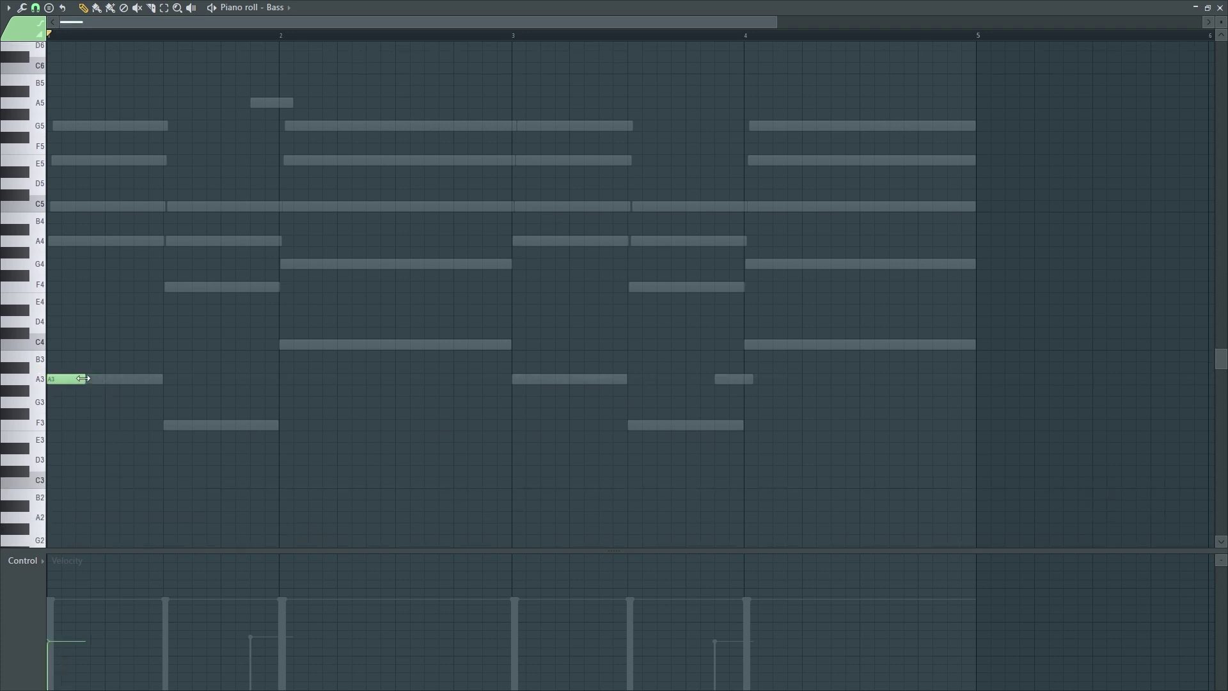
pyautogui.moveTo(83, 378); pyautogui.dragTo(104, 386)
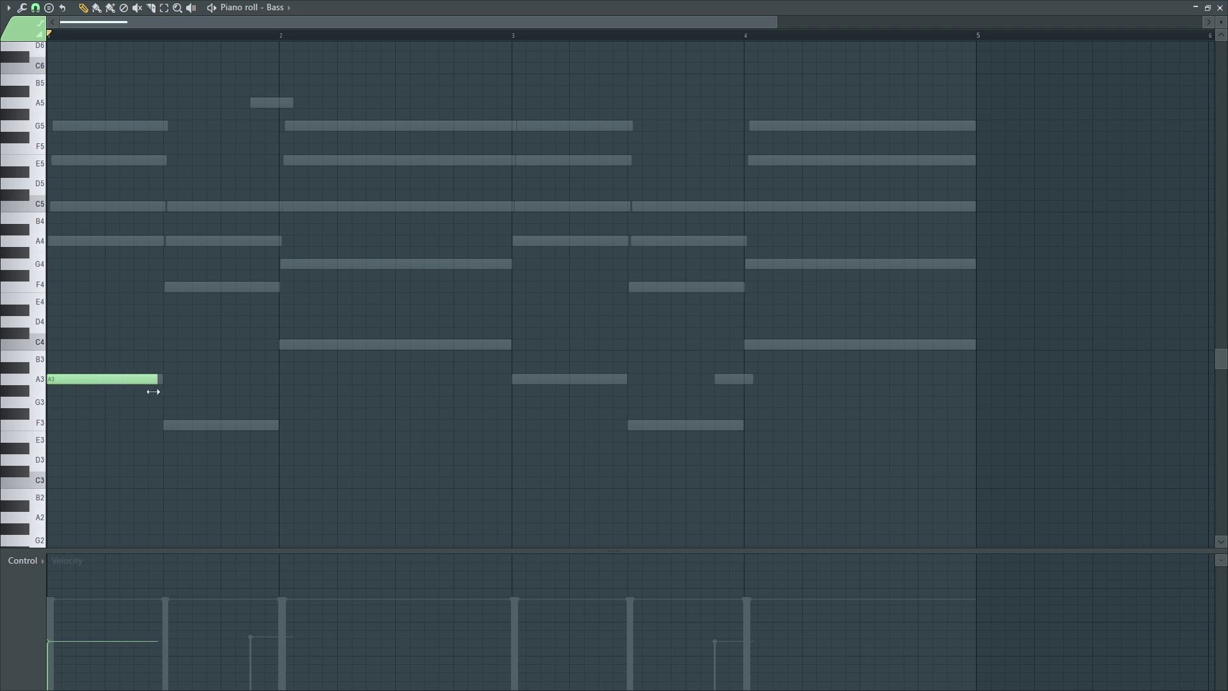
pyautogui.press('space')
pyautogui.press('space')
# Draw an F3 note in bar 1's second half, a short A3 at its end, and a C4 across bar 2, auditioning along the way.
pyautogui.click(168, 424)
pyautogui.press('space')
pyautogui.click(253, 378)
pyautogui.moveTo(363, 378); pyautogui.dragTo(277, 386)
pyautogui.click(283, 344)
pyautogui.press('space')
pyautogui.moveTo(307, 344); pyautogui.dragTo(511, 355)
pyautogui.press('space')
# Duplicate the two-bar bass line into bars 3 and 4 and clear the selection.
pyautogui.moveTo(49, 282); pyautogui.dragTo(569, 496)
pyautogui.hotkey('ctrl', 'b')
pyautogui.click(562, 318)
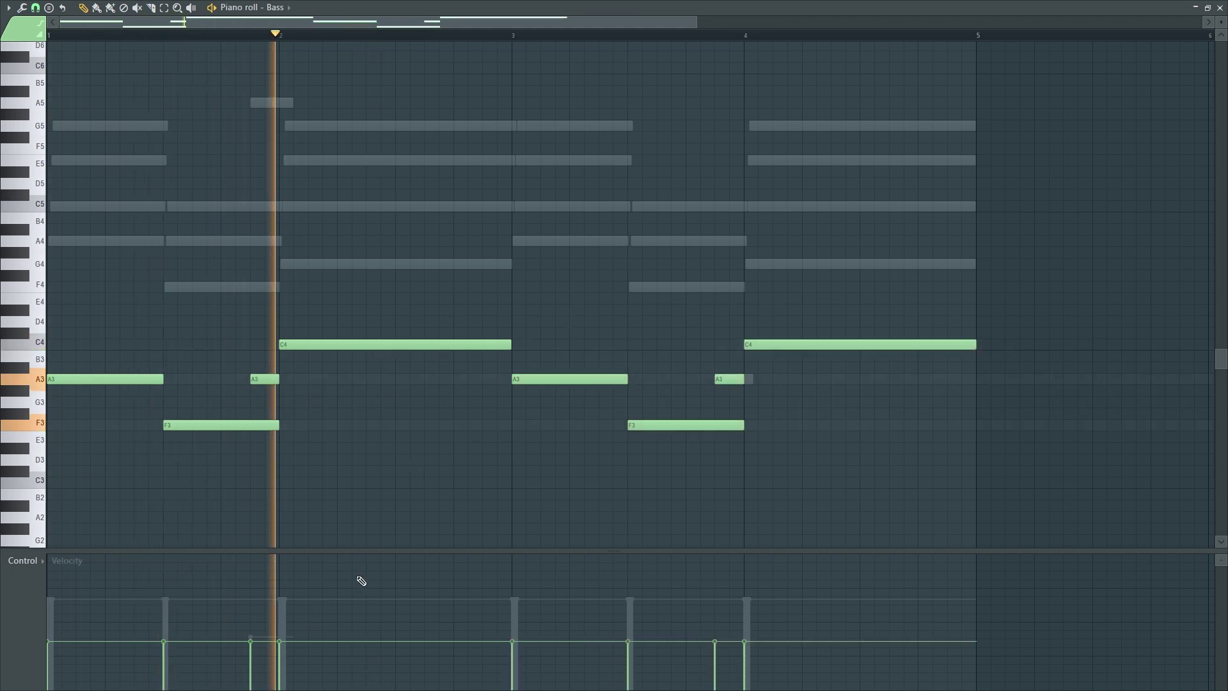
# Shorten bar 1's F3 note to end just before the short A3 note, and audition the bass line.
pyautogui.moveTo(278, 425); pyautogui.dragTo(247, 424)
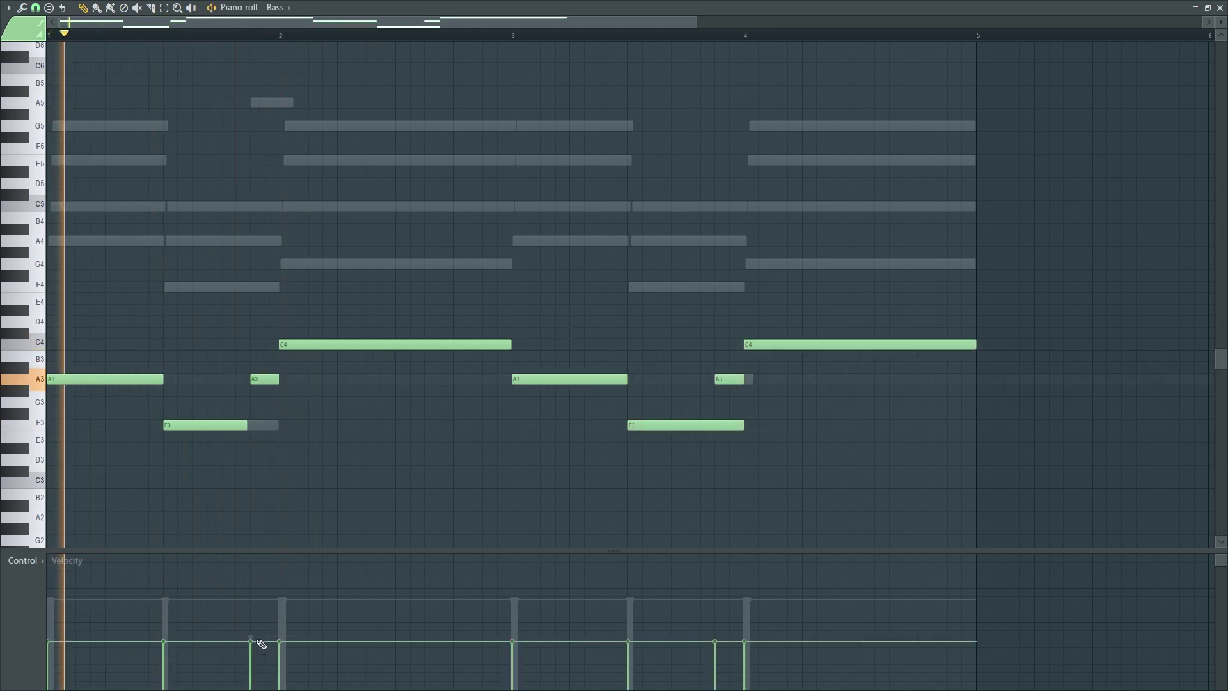
pyautogui.press('space')
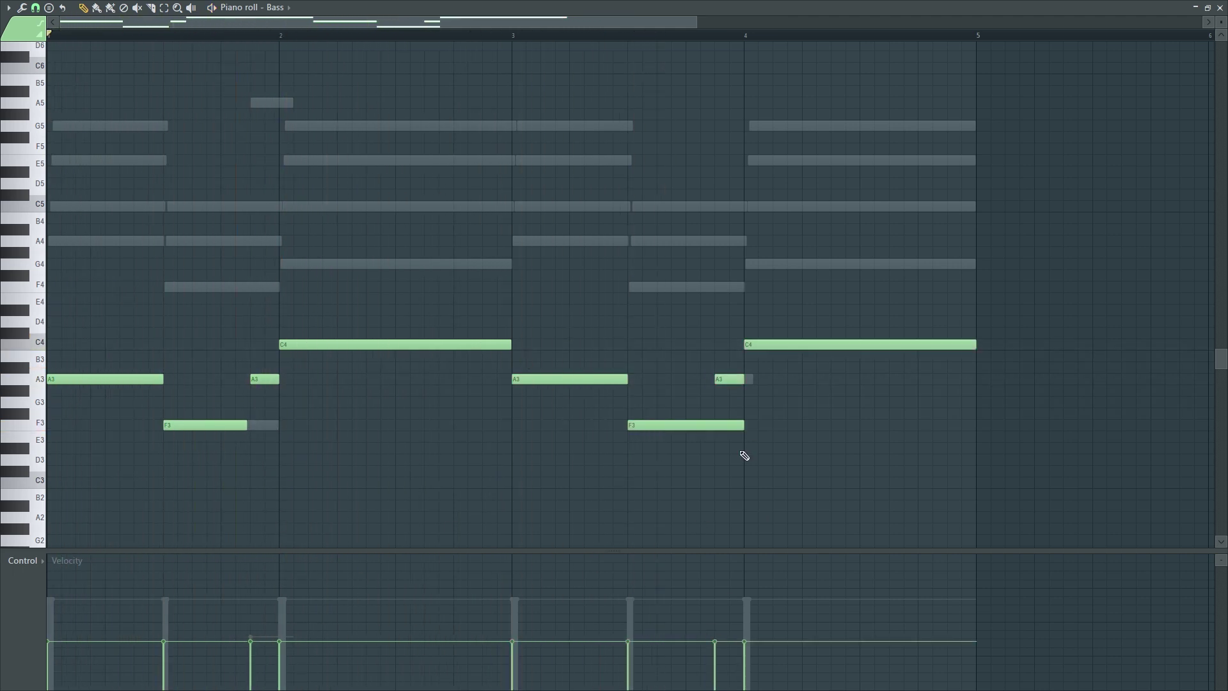
pyautogui.press('space')
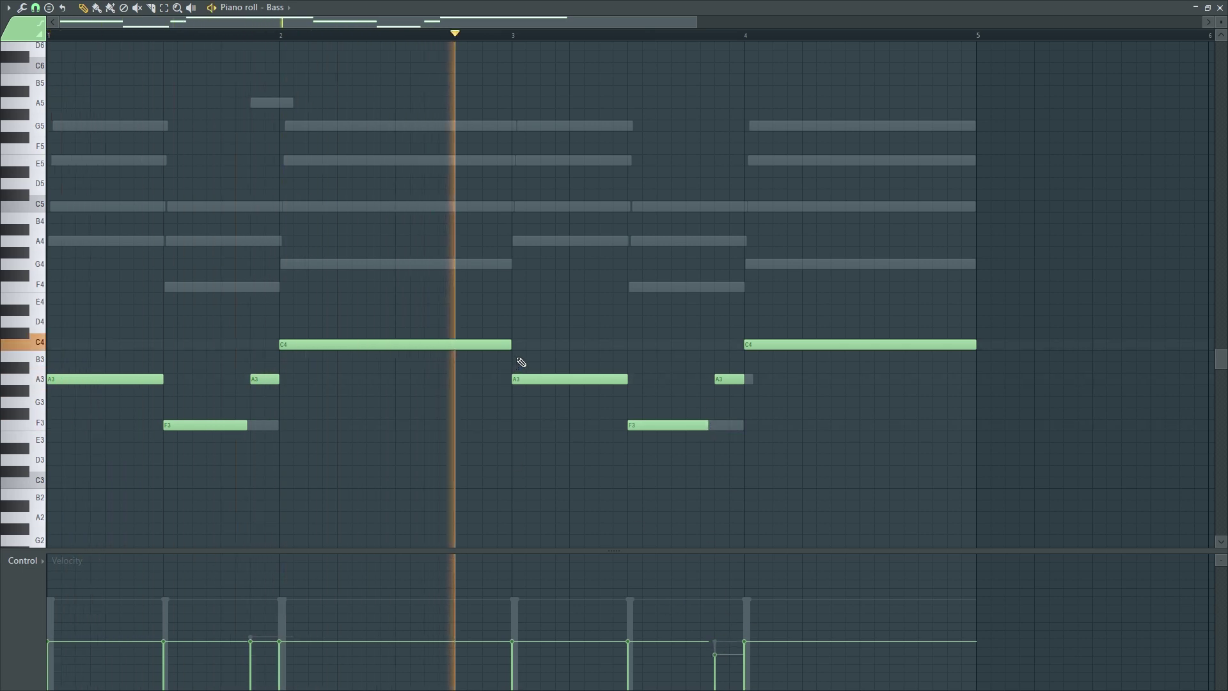
# Adjust the end of bar 3's F3 note to meet the start of the short A3 note, and stop playback.
pyautogui.moveTo(708, 424); pyautogui.dragTo(714, 425)
pyautogui.scroll(1, 703, 319)
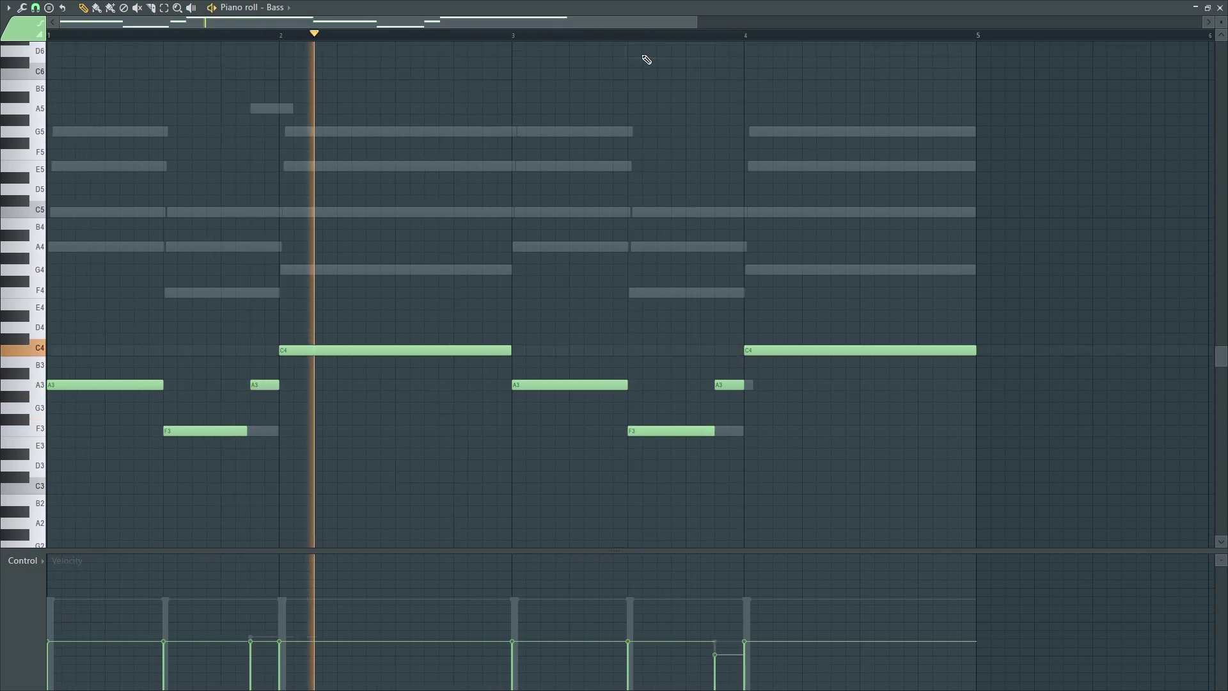
pyautogui.click(635, 41)
pyautogui.press('space')
# Replace the bass notes in bars 3 and 4 with a copy of bars 1 and 2, and play back the pattern.
pyautogui.rightClick(796, 351)
pyautogui.rightClick(729, 384)
pyautogui.rightClick(672, 430)
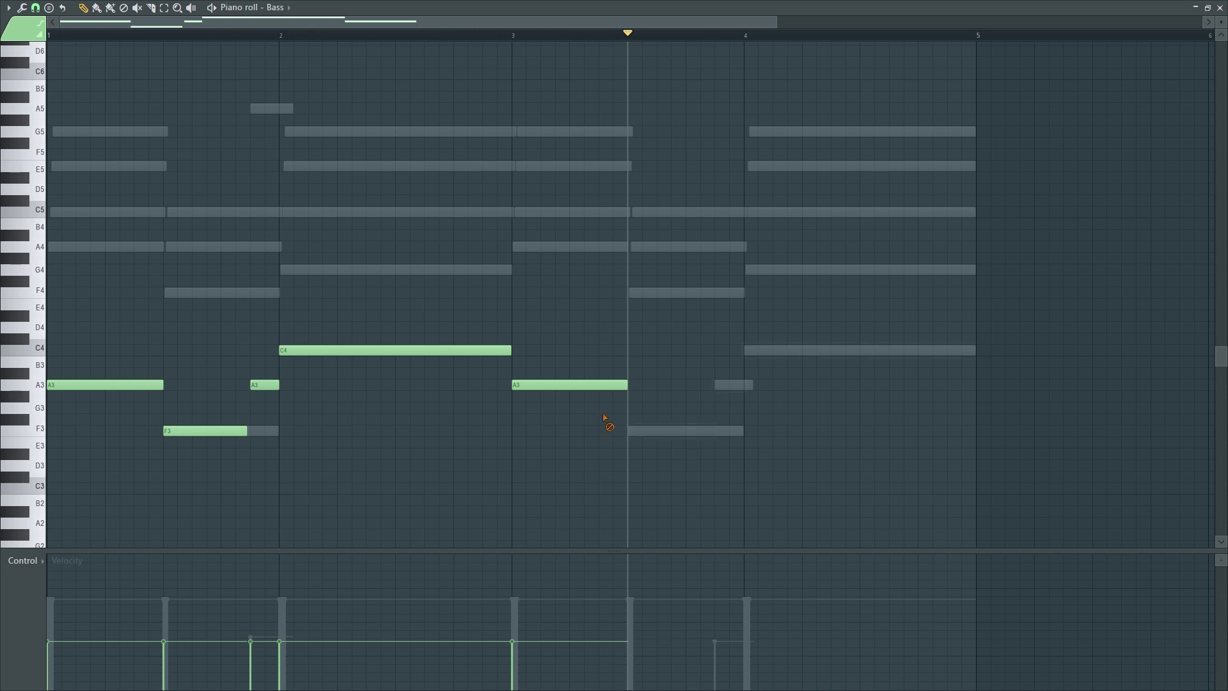
pyautogui.rightClick(575, 386)
pyautogui.hotkey('ctrl', 'a')
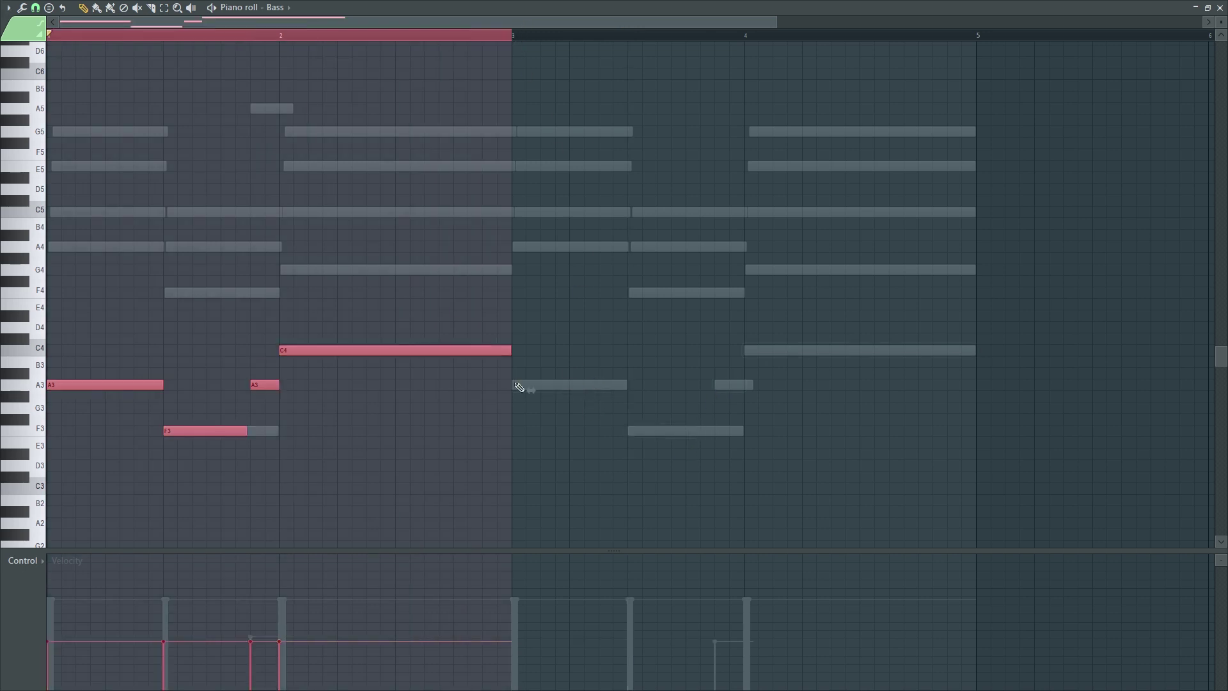
pyautogui.moveTo(438, 349); pyautogui.dragTo(896, 339)
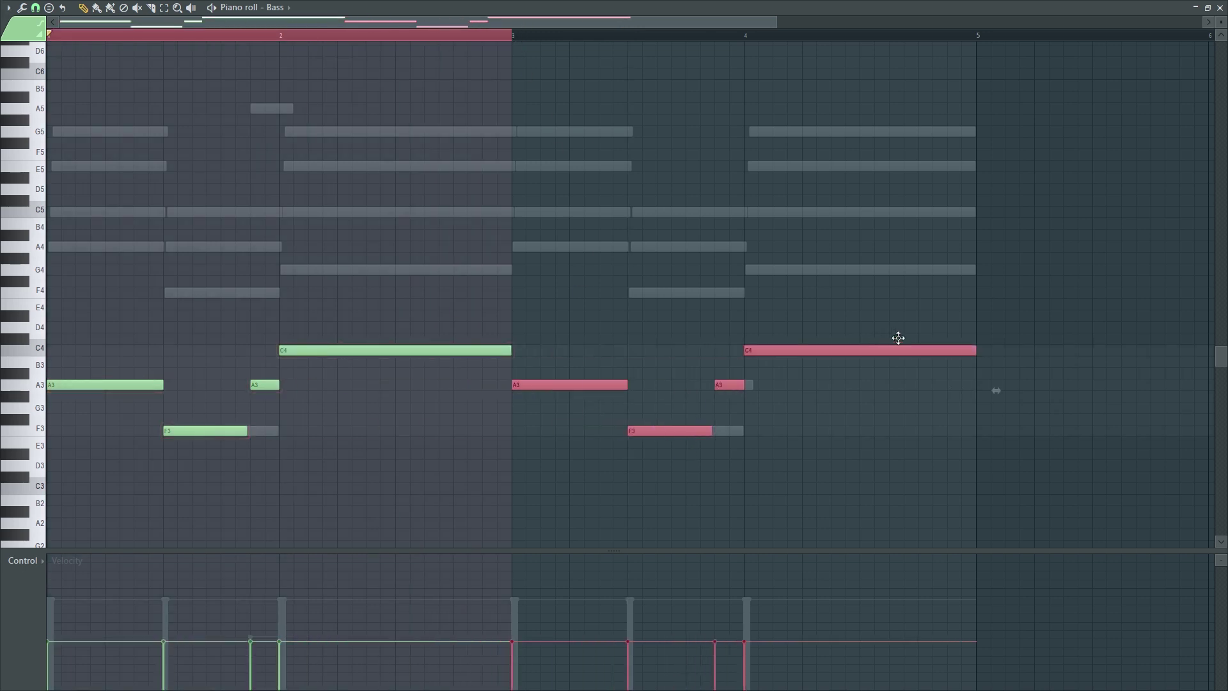
pyautogui.click(841, 266)
pyautogui.click(438, 38)
pyautogui.press('space')
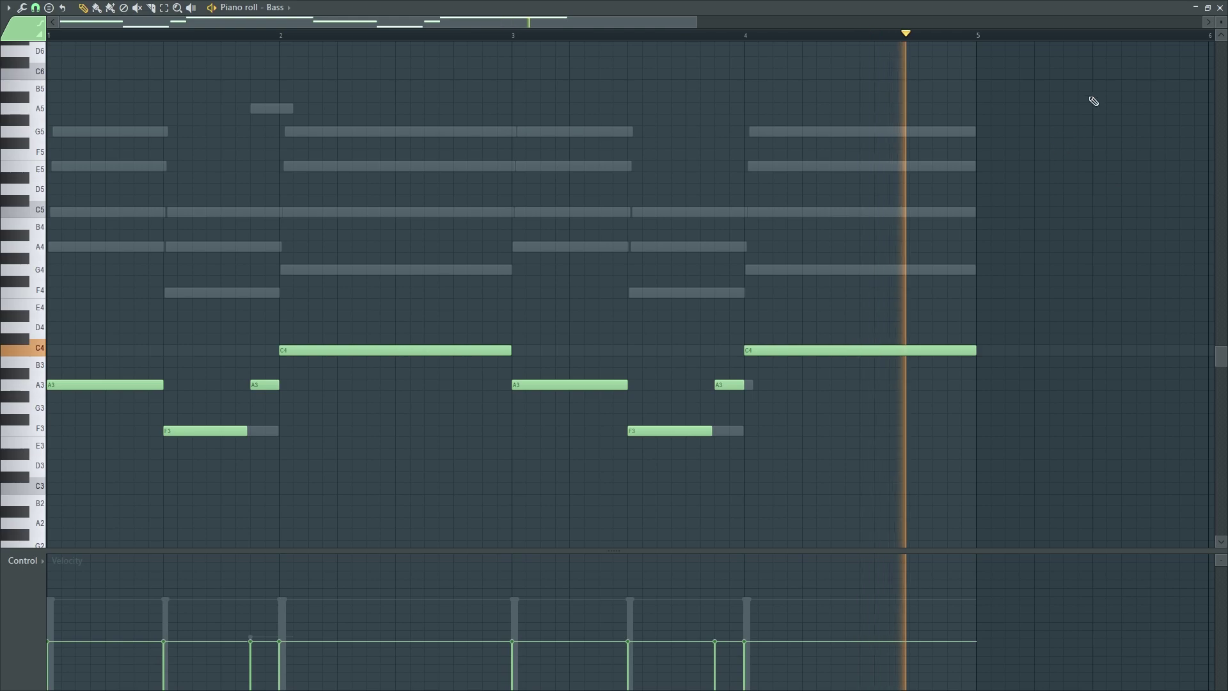
pyautogui.press('space')
# Close the Bass piano roll and open the piano roll for the Cello channel.
pyautogui.click(1220, 7)
pyautogui.rightClick(421, 267)
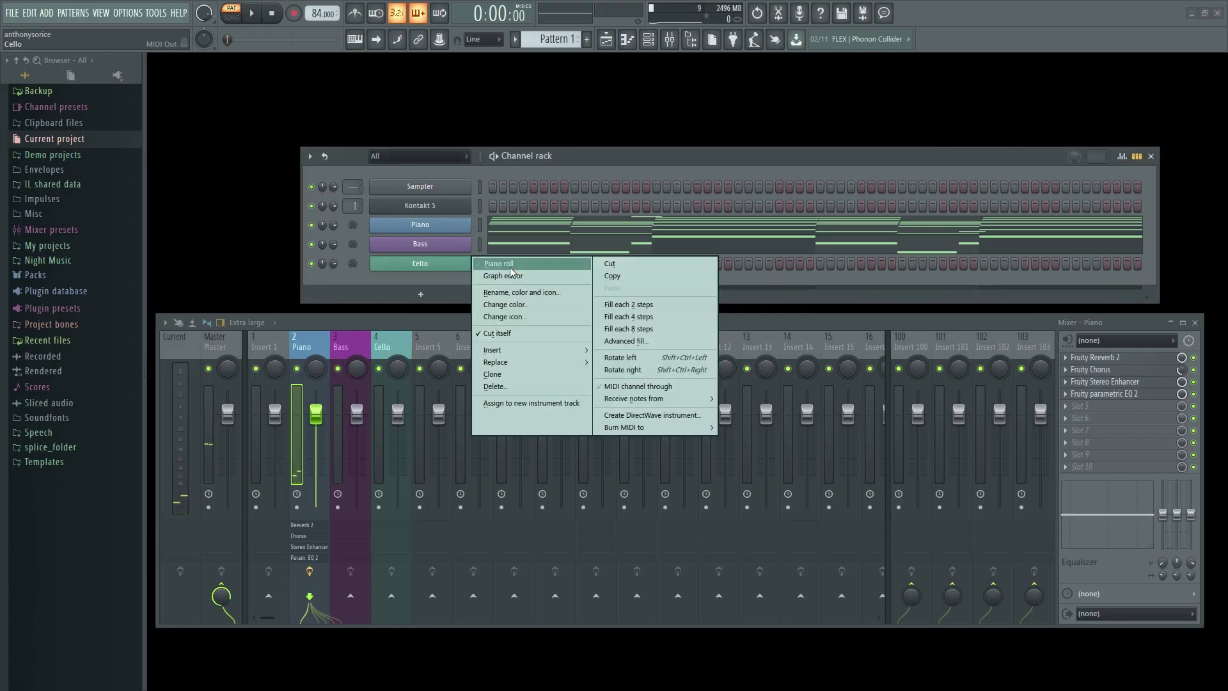
pyautogui.click(511, 266)
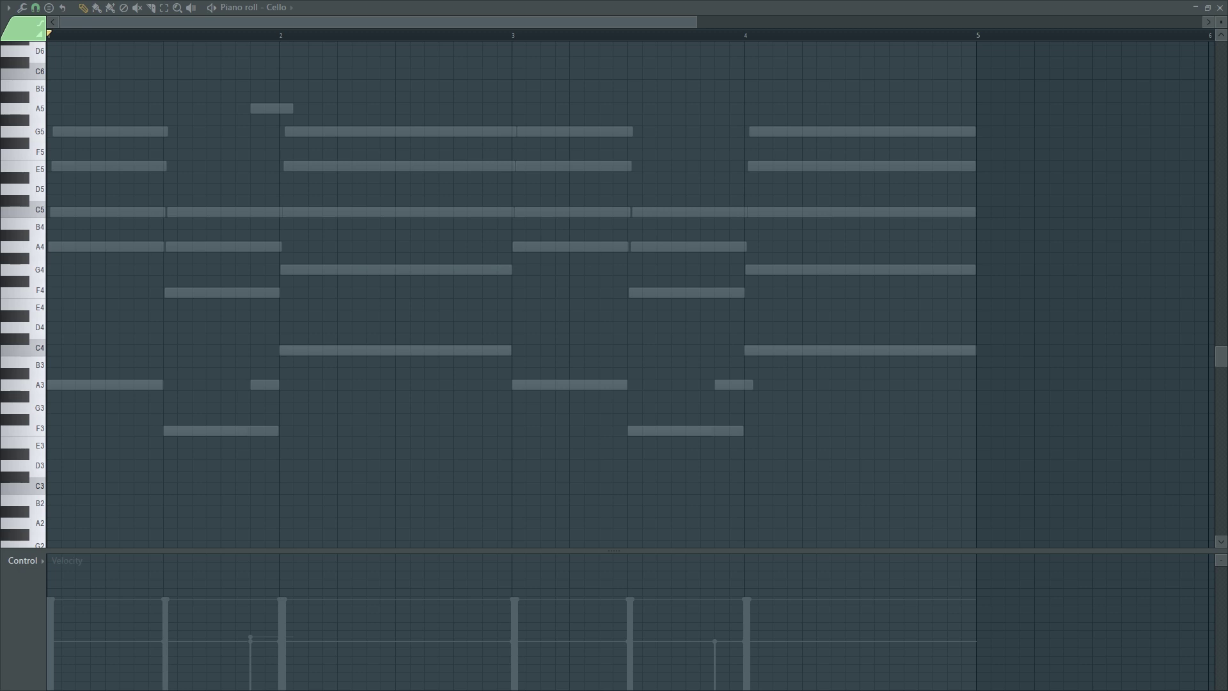
pyautogui.scroll(2, 342, 472)
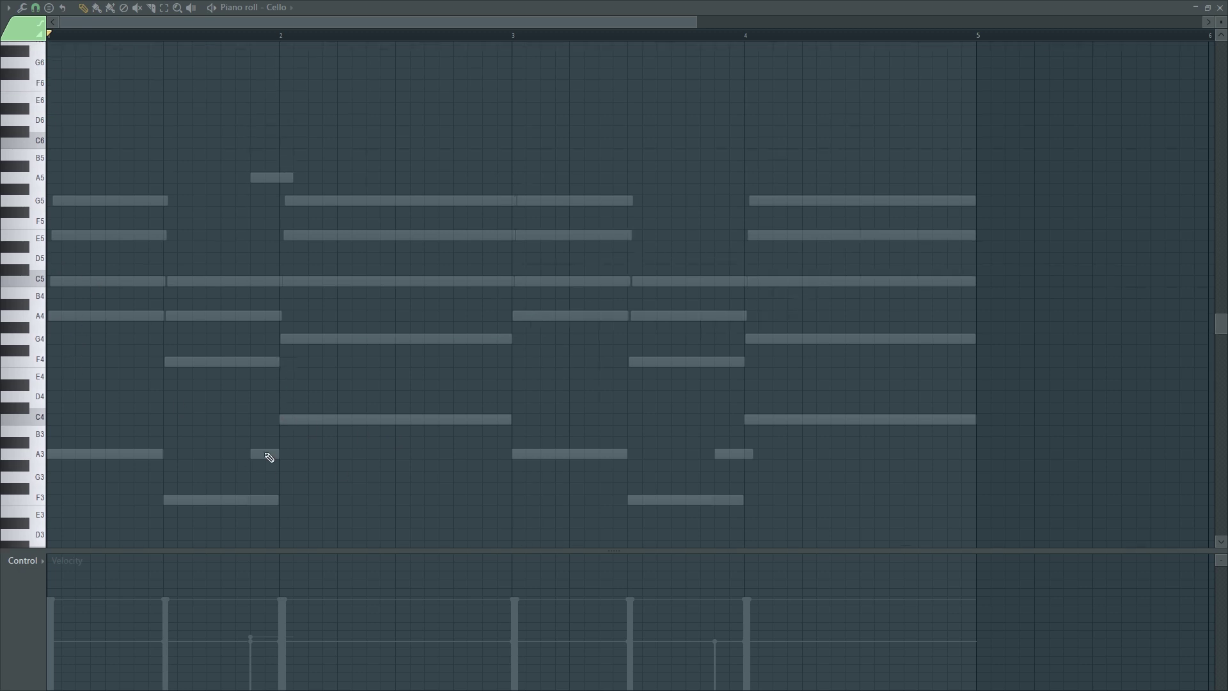
pyautogui.scroll(-1, 103, 319)
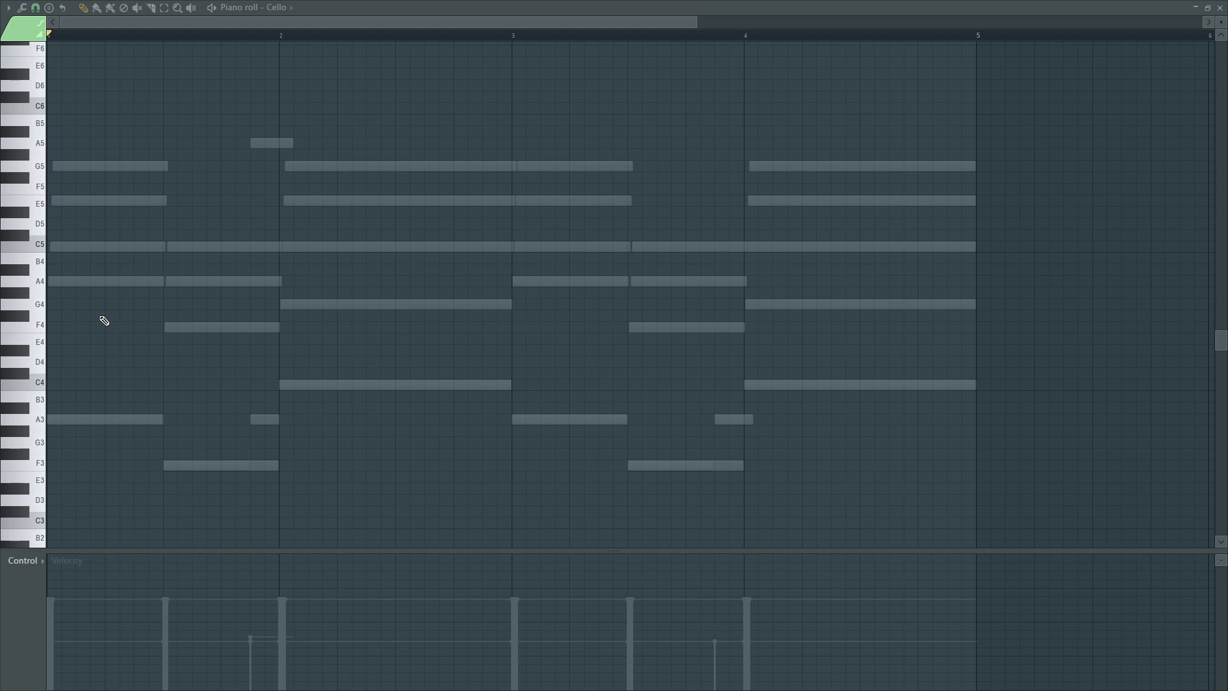
# Add an A4 cello note spanning all of bar 1 and audition it.
pyautogui.click(63, 288)
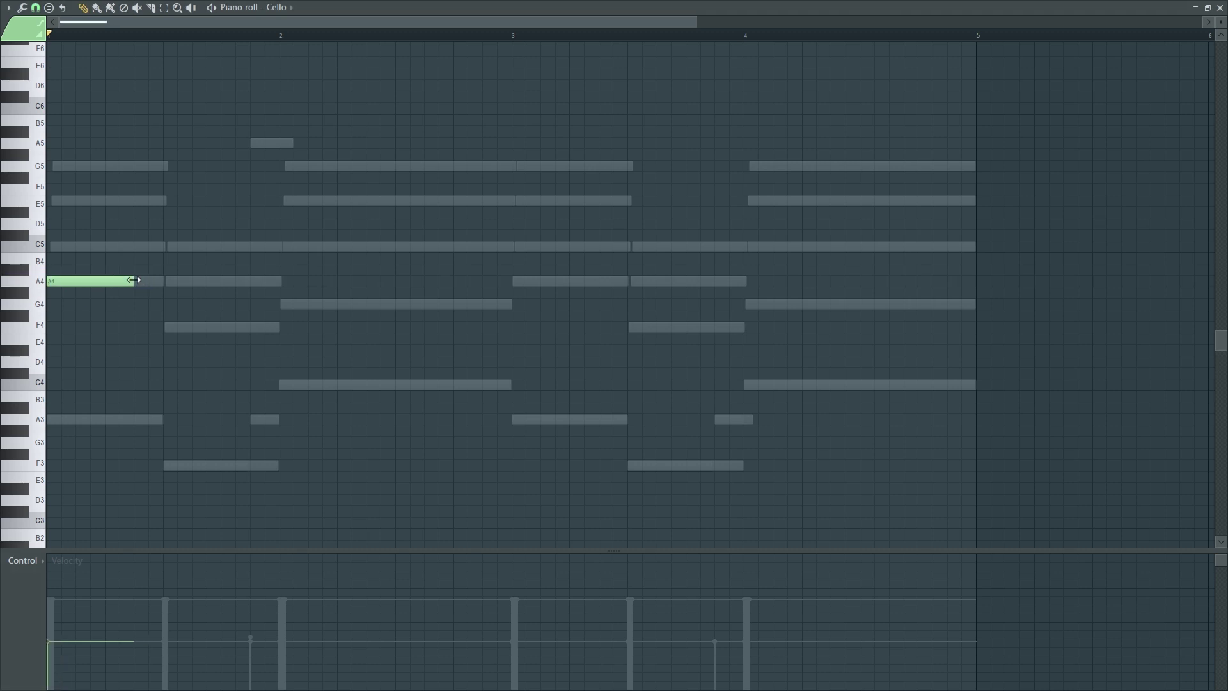
pyautogui.moveTo(134, 280); pyautogui.dragTo(266, 290)
pyautogui.press('space')
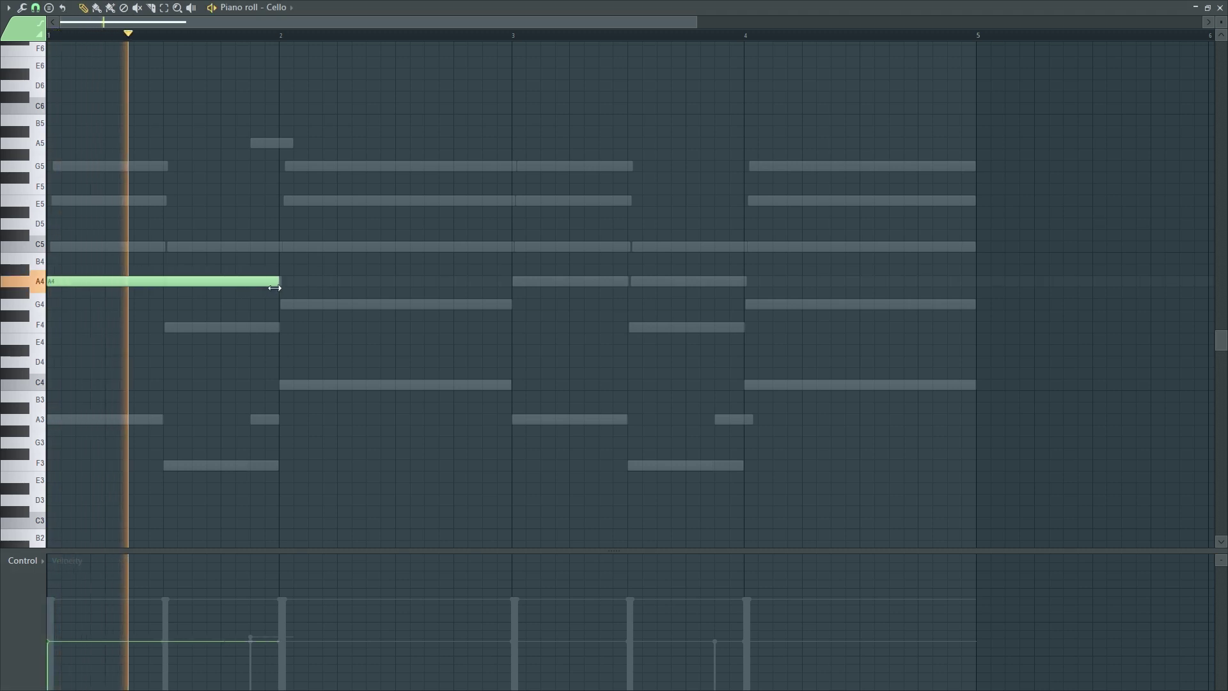
pyautogui.press('space')
pyautogui.press('space')
# Add a C4 cello note covering the first half of bar 2 and play back the pattern.
pyautogui.click(288, 384)
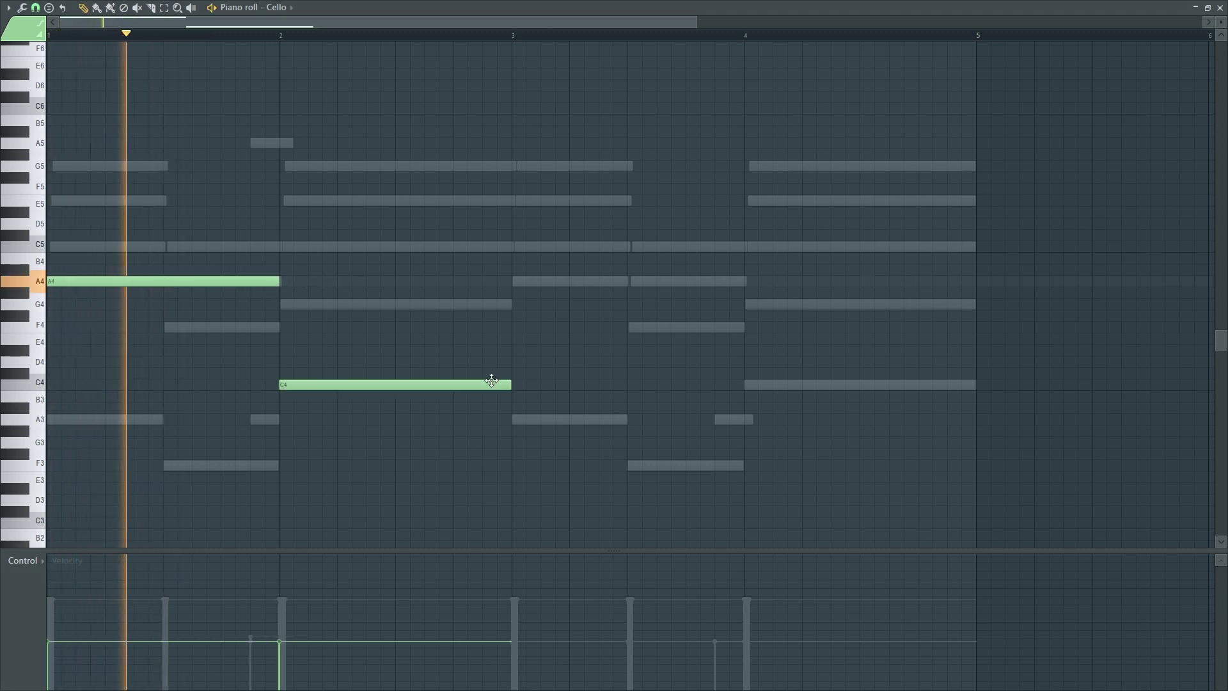
pyautogui.press('space')
pyautogui.moveTo(510, 384); pyautogui.dragTo(359, 386)
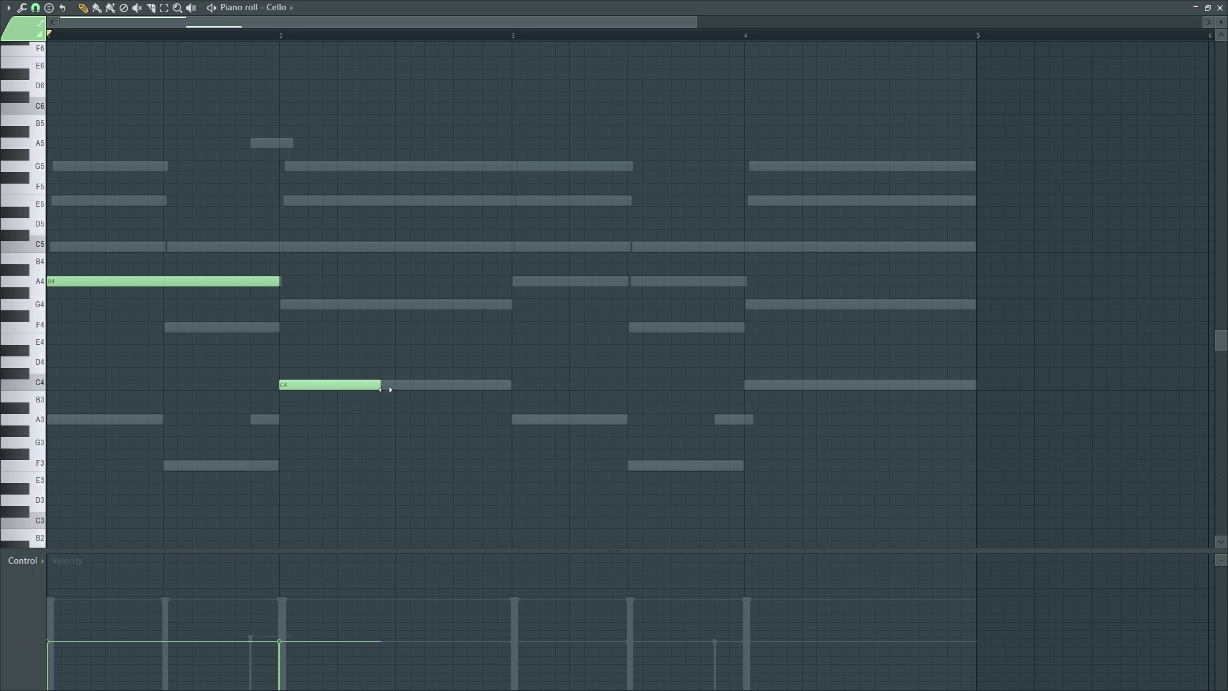
pyautogui.moveTo(385, 390); pyautogui.dragTo(389, 389)
pyautogui.press('space')
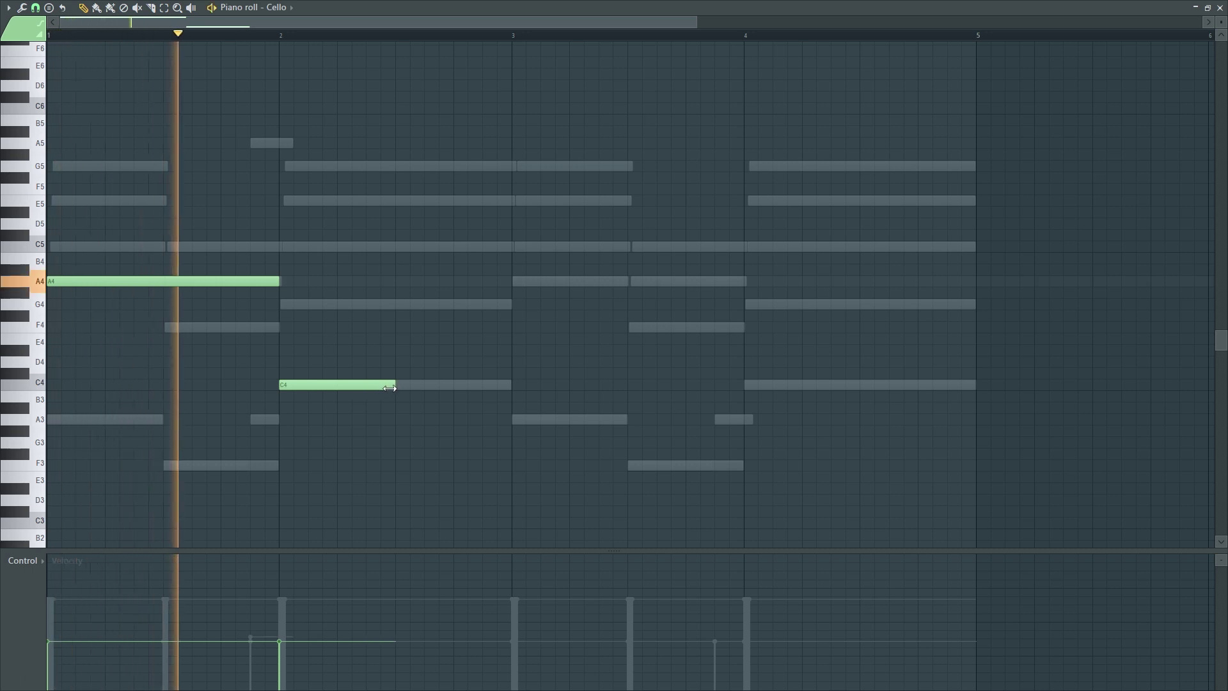
# Add an E5 cello note over the second half of bar 2 and audition the line.
pyautogui.click(416, 166)
pyautogui.press('space')
pyautogui.moveTo(438, 193); pyautogui.dragTo(438, 203)
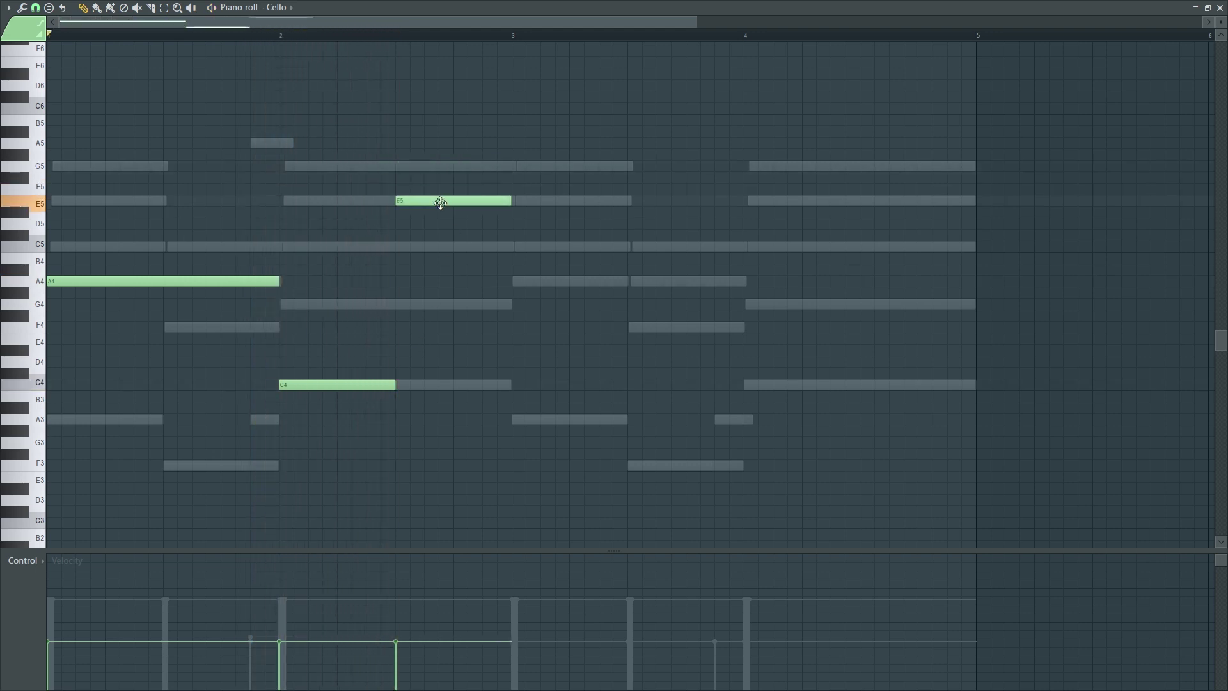
pyautogui.press('space')
# Try a short G5 cello note overlapping the middle of bar 2, and play back the pattern.
pyautogui.click(369, 166)
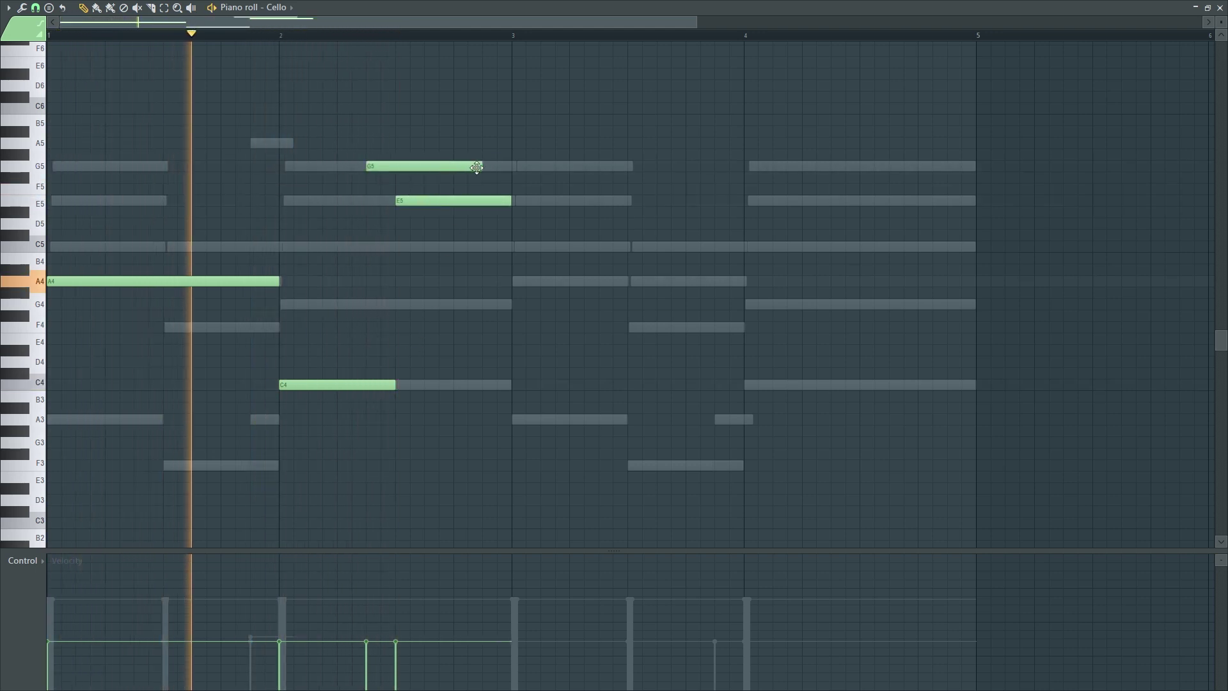
pyautogui.moveTo(481, 166); pyautogui.dragTo(423, 166)
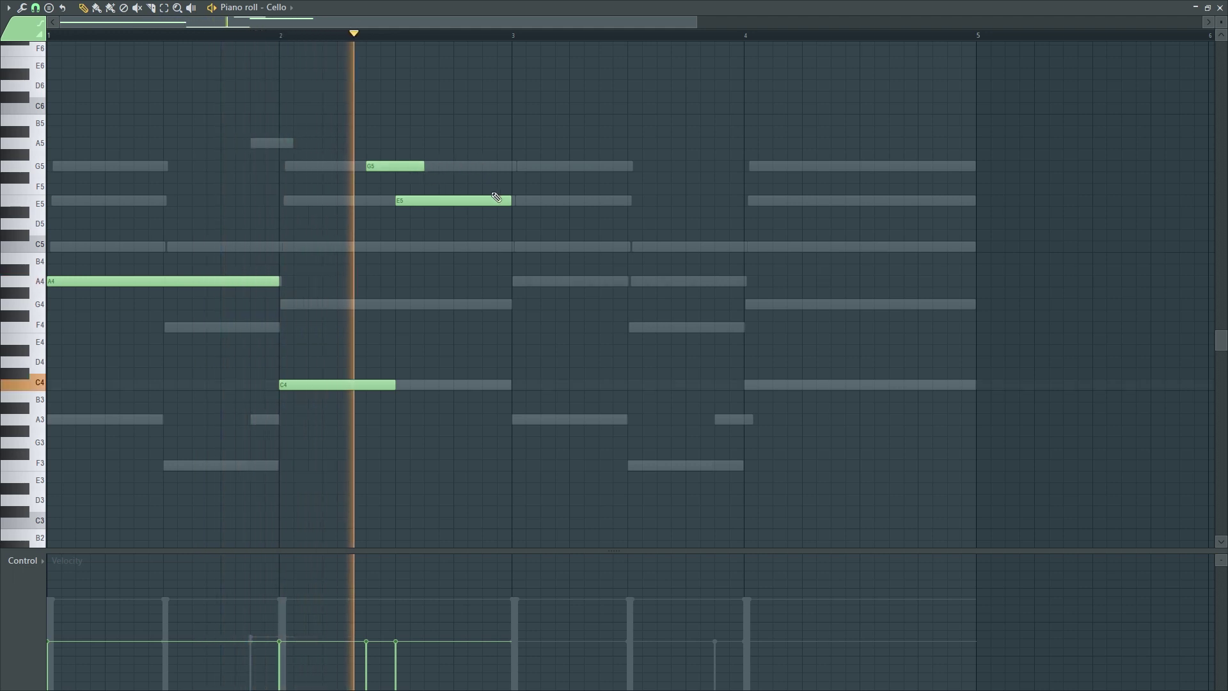
pyautogui.press('space')
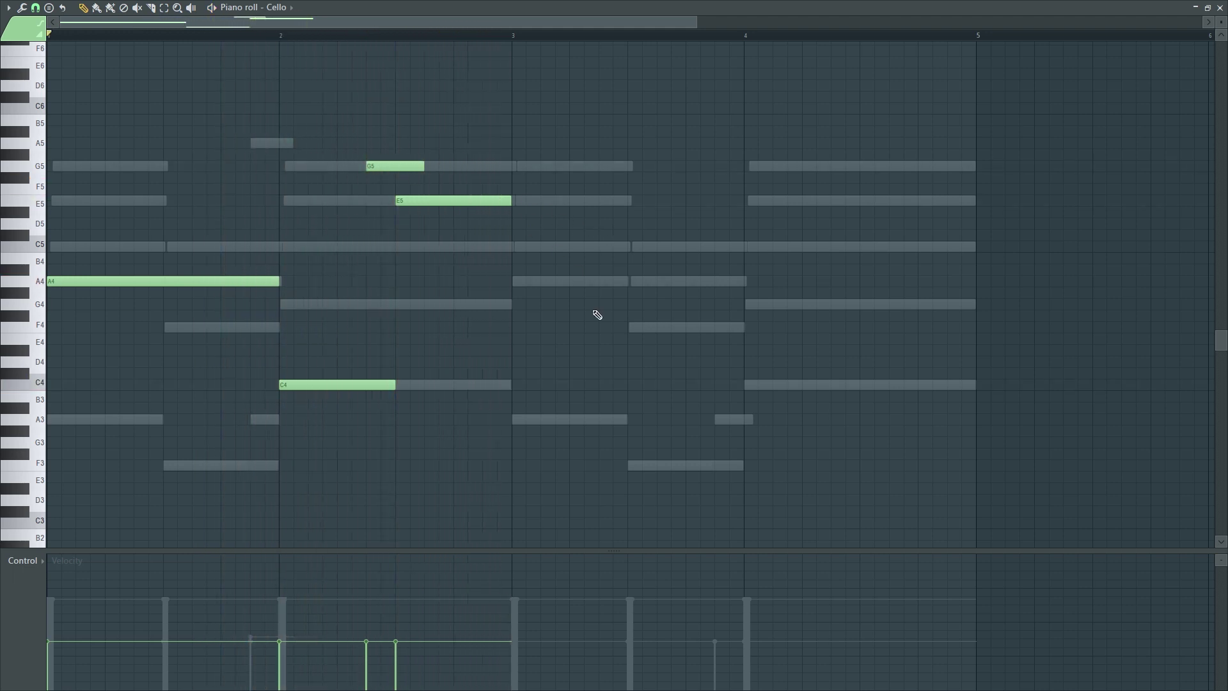
pyautogui.press('space')
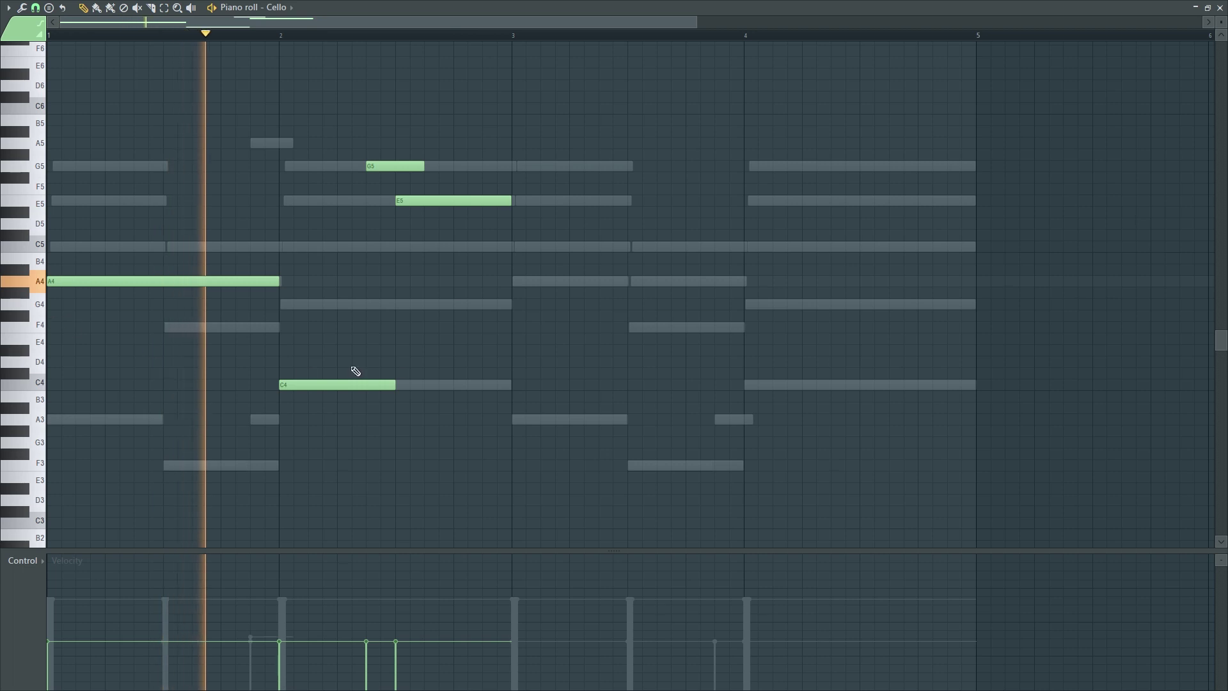
# Add an A4 cello note spanning all of bar 3 and stop playback.
pyautogui.click(519, 280)
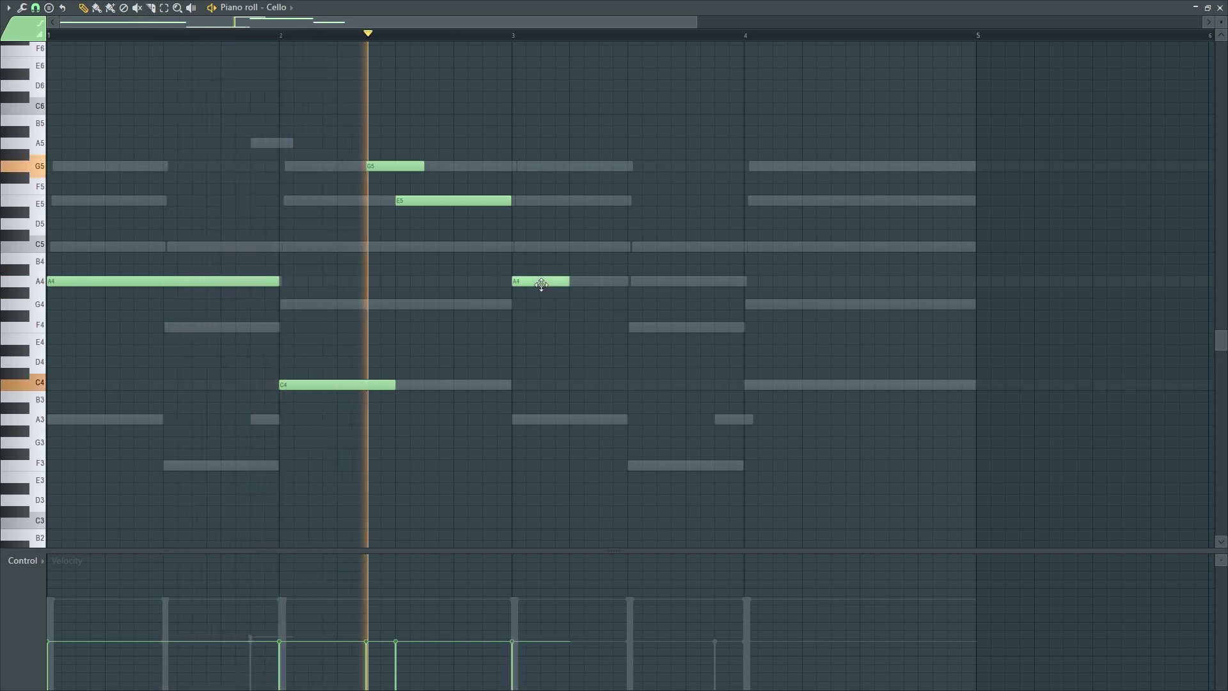
pyautogui.moveTo(567, 281); pyautogui.dragTo(738, 282)
pyautogui.press('space')
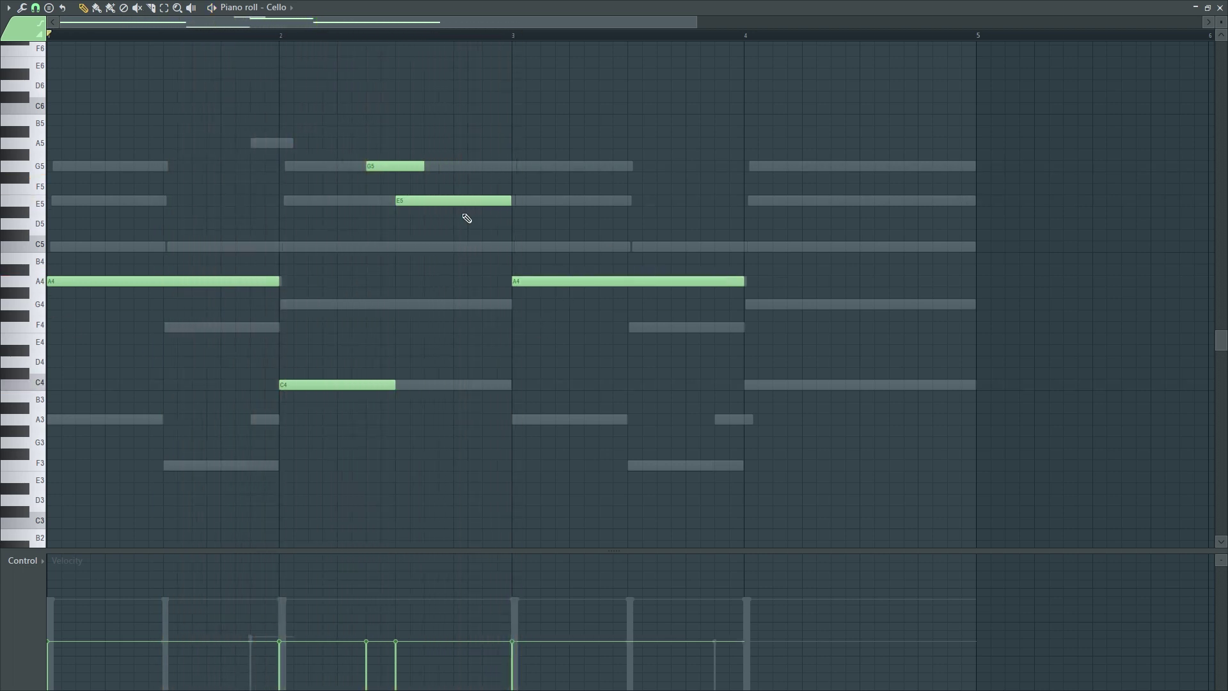
# Delete the short G5 note in bar 2 and, during playback, add a C5 note spanning bar 4.
pyautogui.rightClick(405, 167)
pyautogui.press('space')
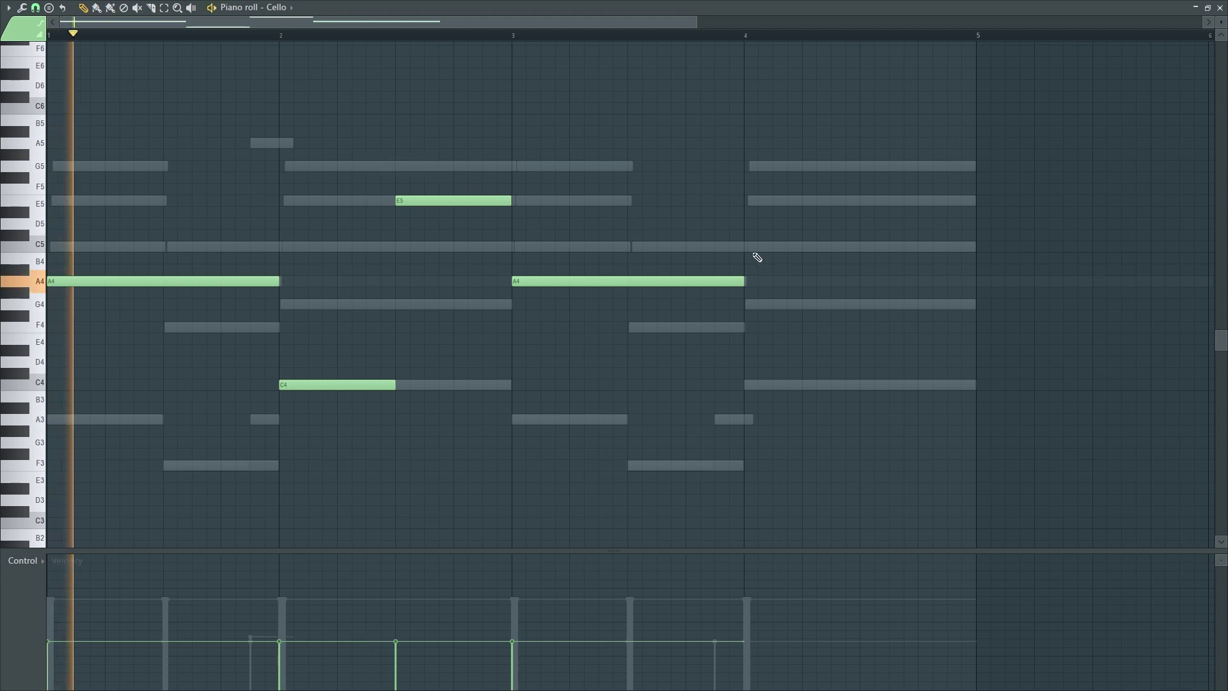
pyautogui.click(755, 247)
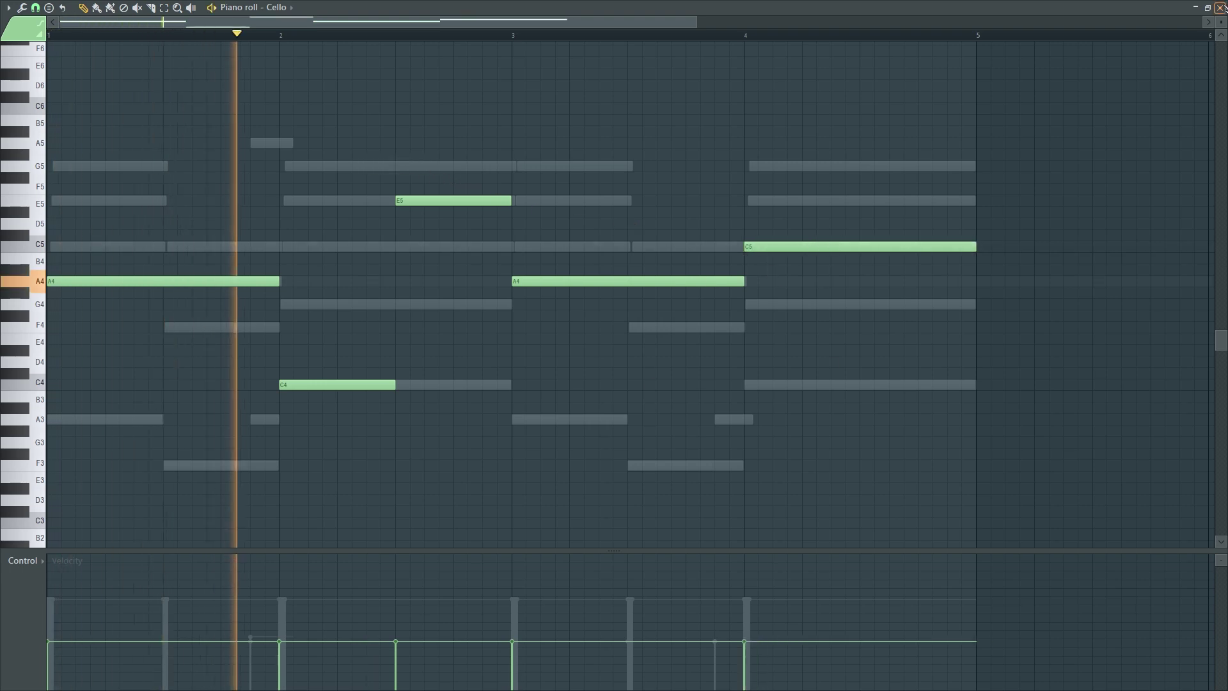
# Close the Cello piano roll and lower the Cello mixer track's volume to about -6.3 dB.
pyautogui.press('F7')
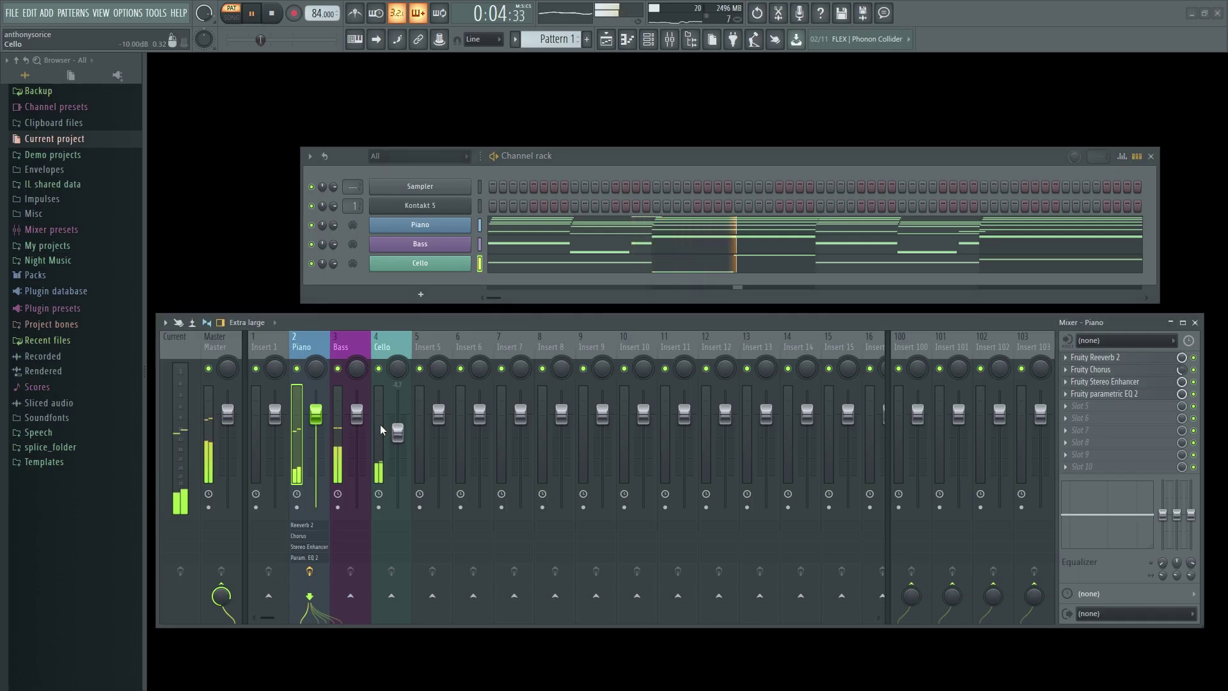
pyautogui.moveTo(397, 412)
pyautogui.mouseDown()
pyautogui.moveTo(397, 436)
pyautogui.moveTo(398, 422)
pyautogui.mouseUp()
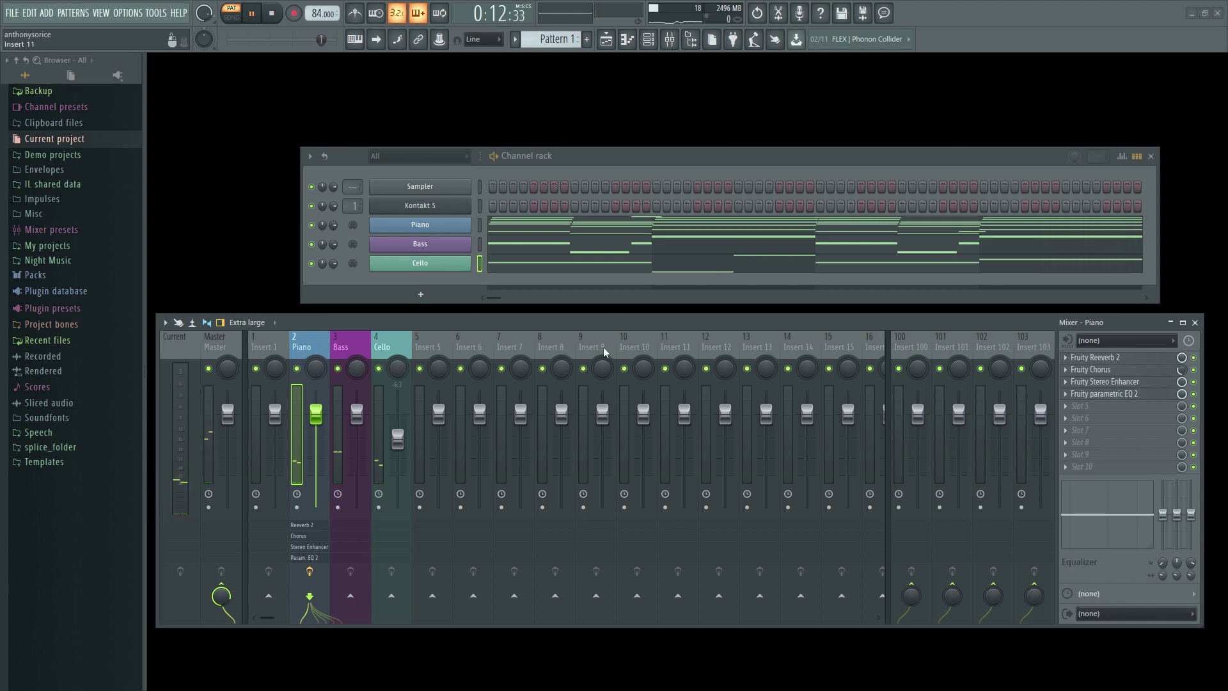
# Reopen the Cello piano roll, examine where the last C5 note ends near bar 5, and close it again.
pyautogui.rightClick(442, 269)
pyautogui.click(525, 271)
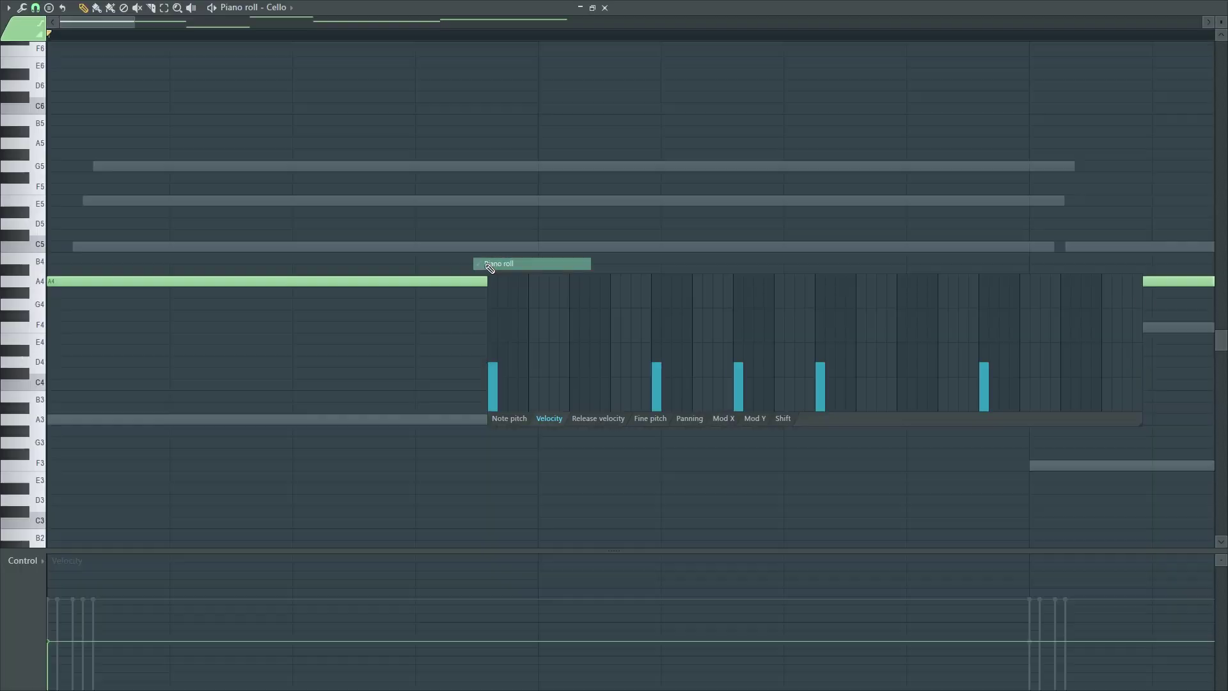
pyautogui.moveTo(418, 23); pyautogui.dragTo(601, 24)
pyautogui.scroll(2, 736, 281)
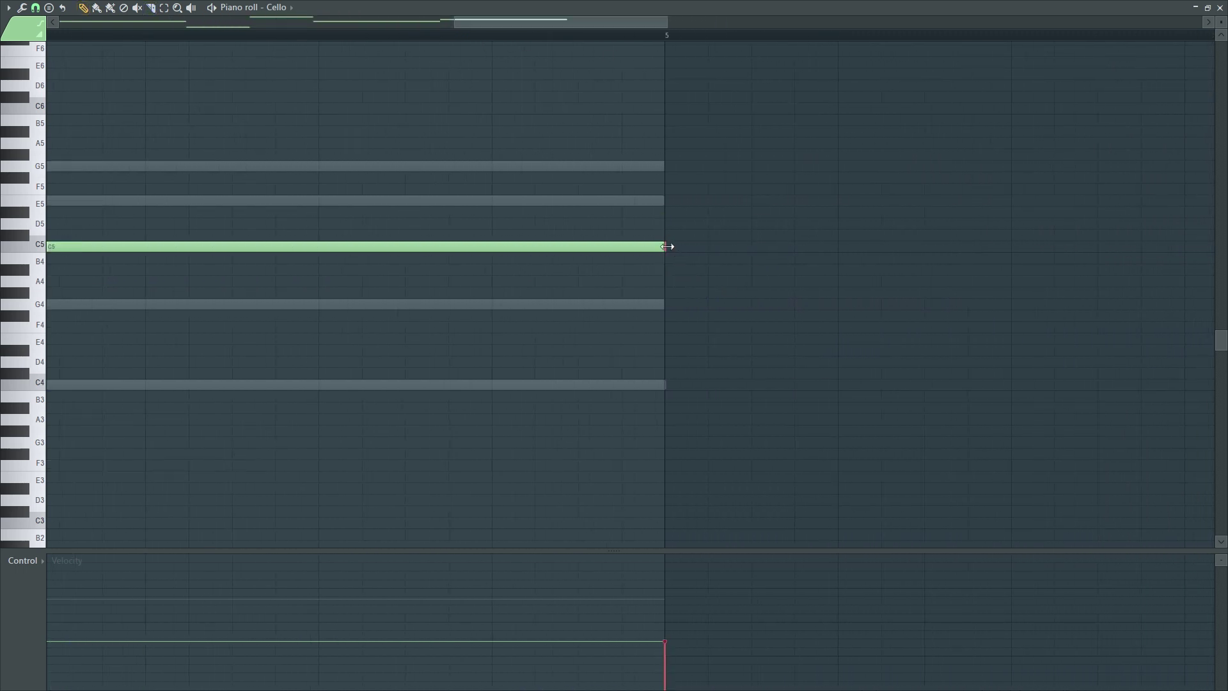
pyautogui.scroll(-5, 534, 118)
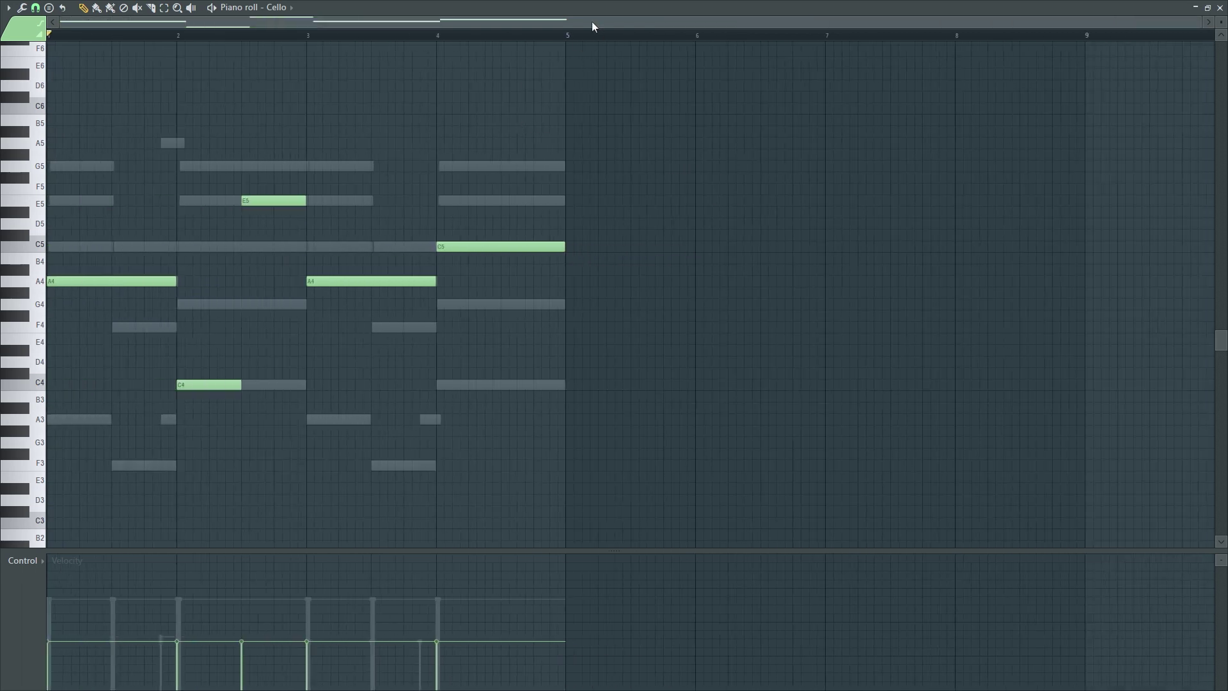
pyautogui.click(1214, 9)
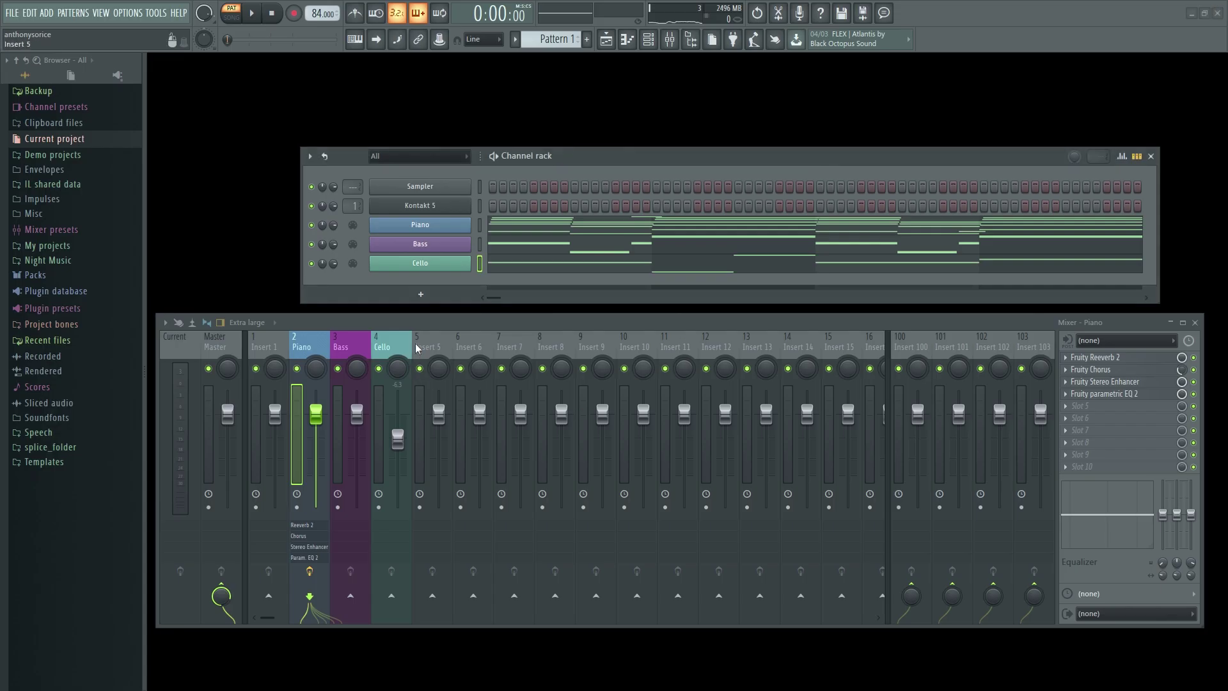
# Balance the mixer during playback, setting the Bass track to -8.0 dB and the Cello track to about -6.2 dB, and stop playback.
pyautogui.press('space')
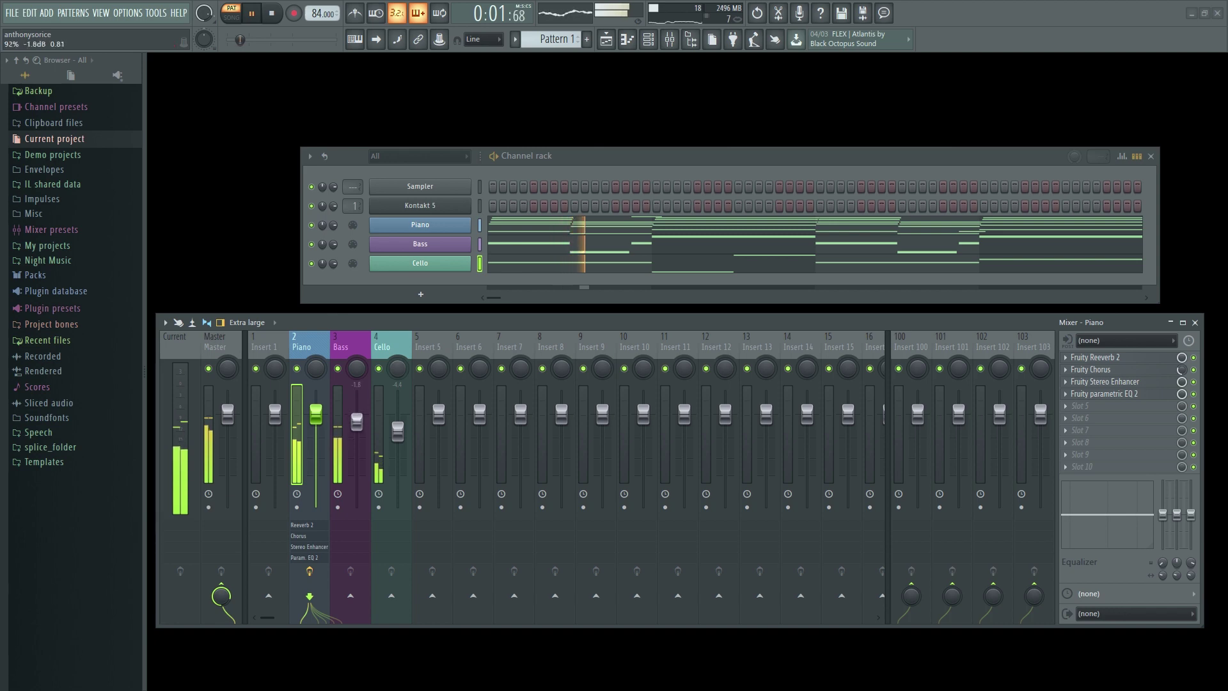
pyautogui.moveTo(357, 422); pyautogui.dragTo(406, 441)
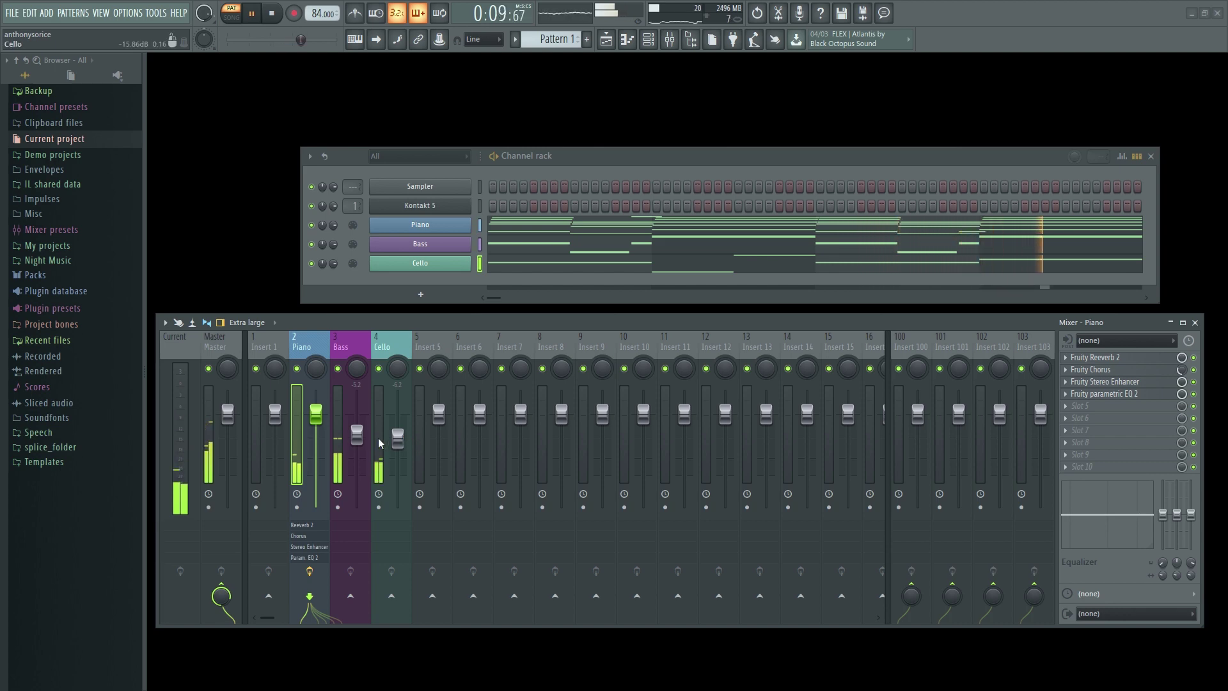
pyautogui.moveTo(357, 434); pyautogui.dragTo(369, 450)
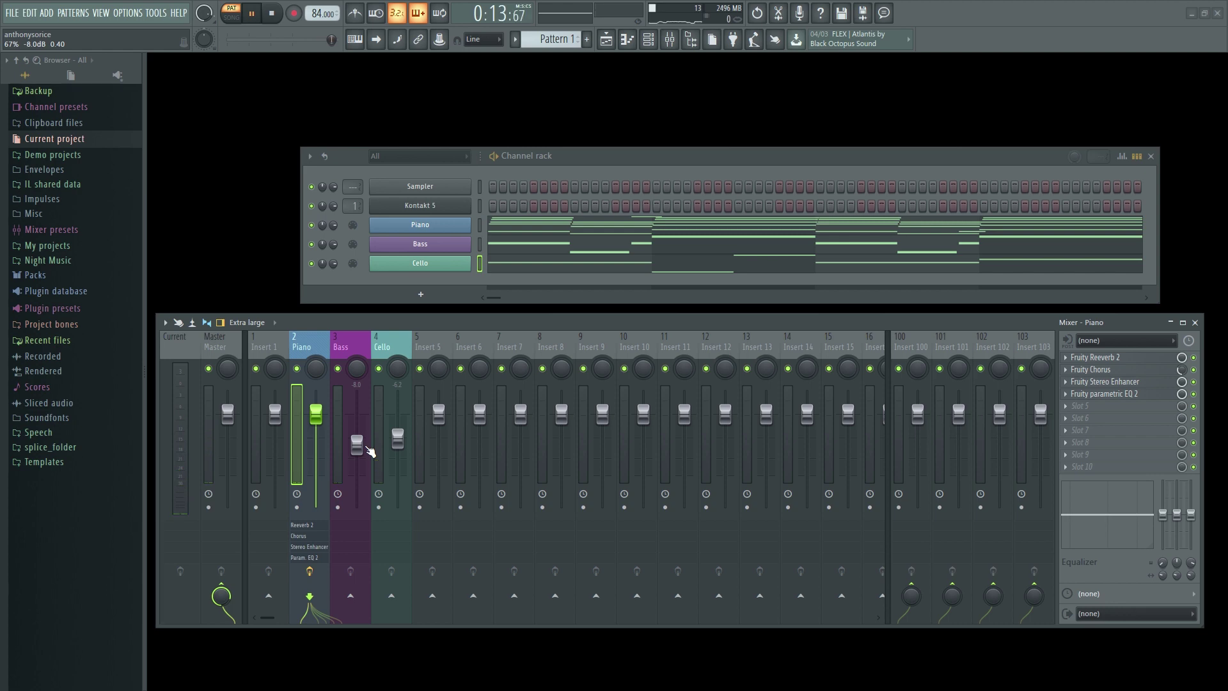
pyautogui.press('space')
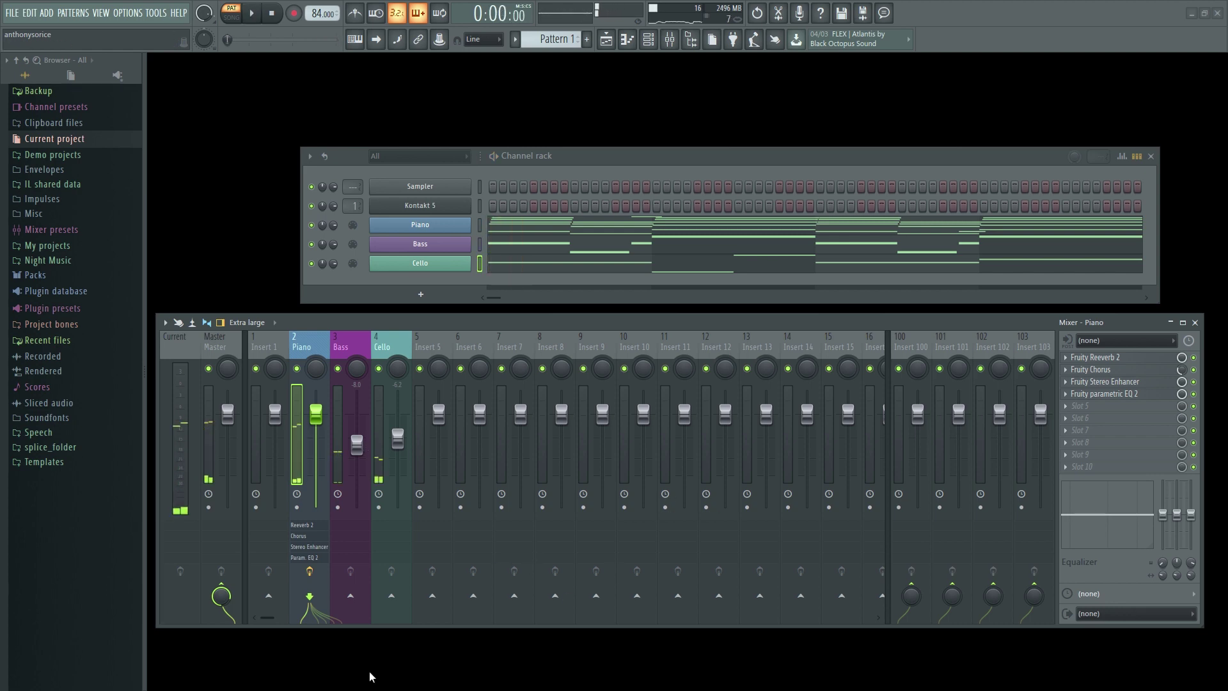
# Browse the sample packs to the RealDrumkits folder inside Legacy > Drums.
pyautogui.press('super')
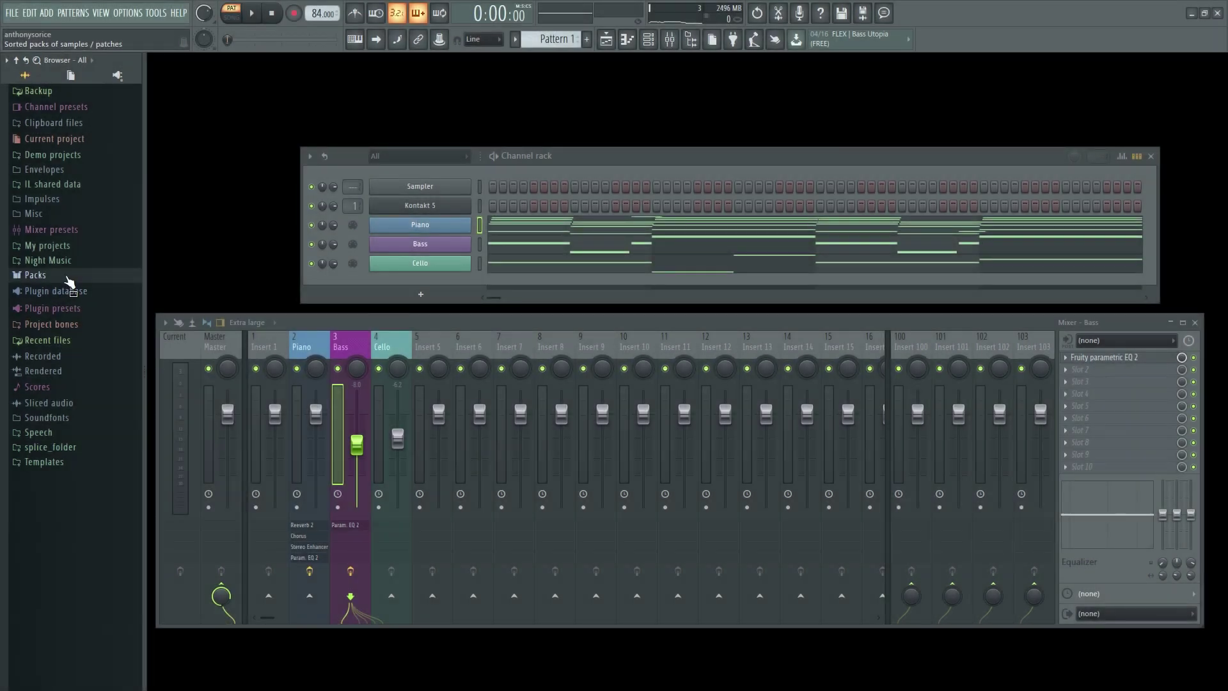
pyautogui.click(64, 275)
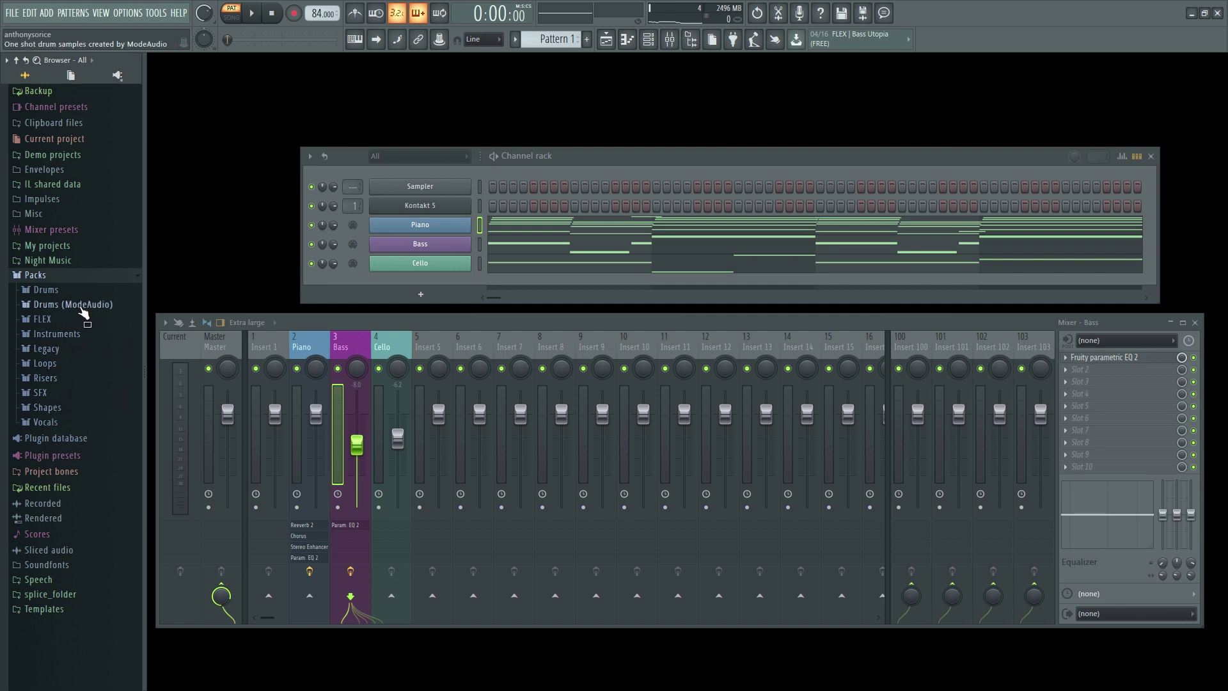
pyautogui.click(59, 351)
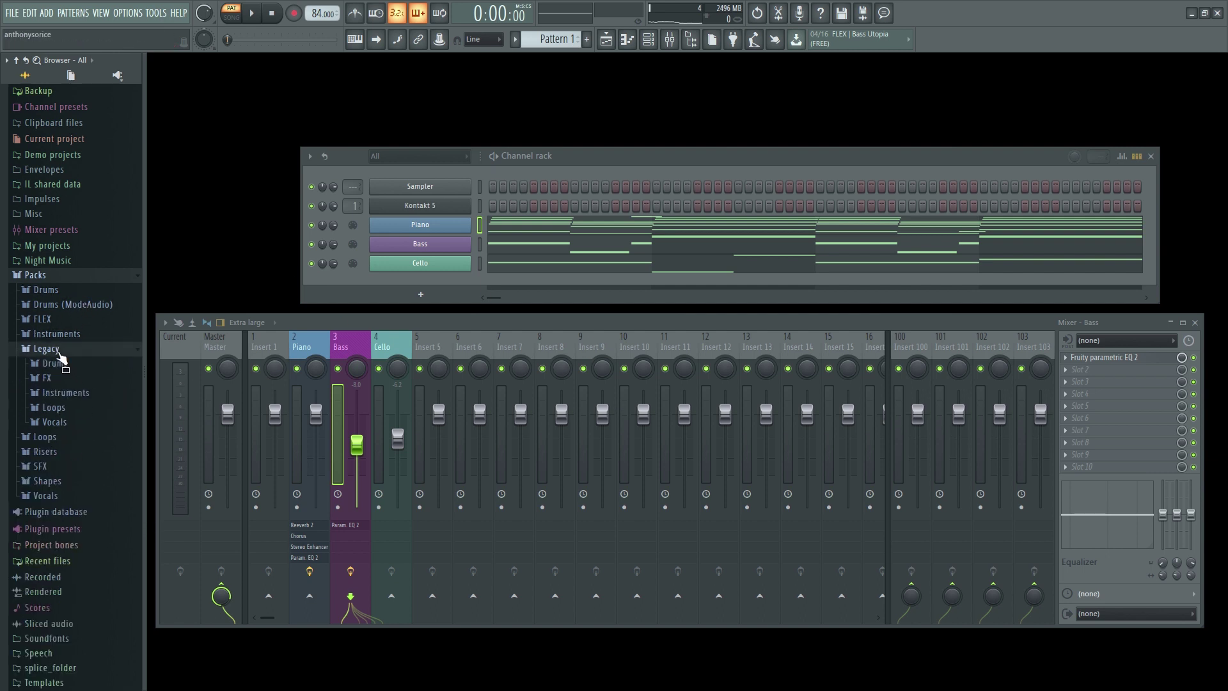
pyautogui.click(56, 364)
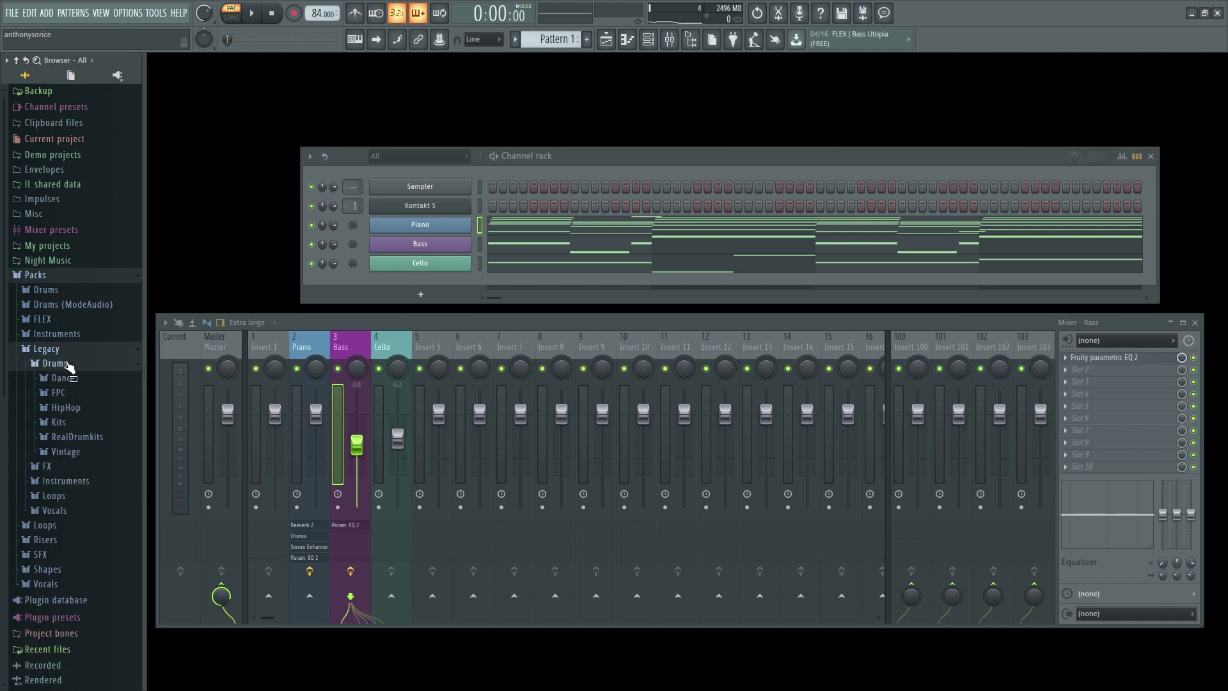
pyautogui.click(100, 441)
pyautogui.scroll(-5, 109, 435)
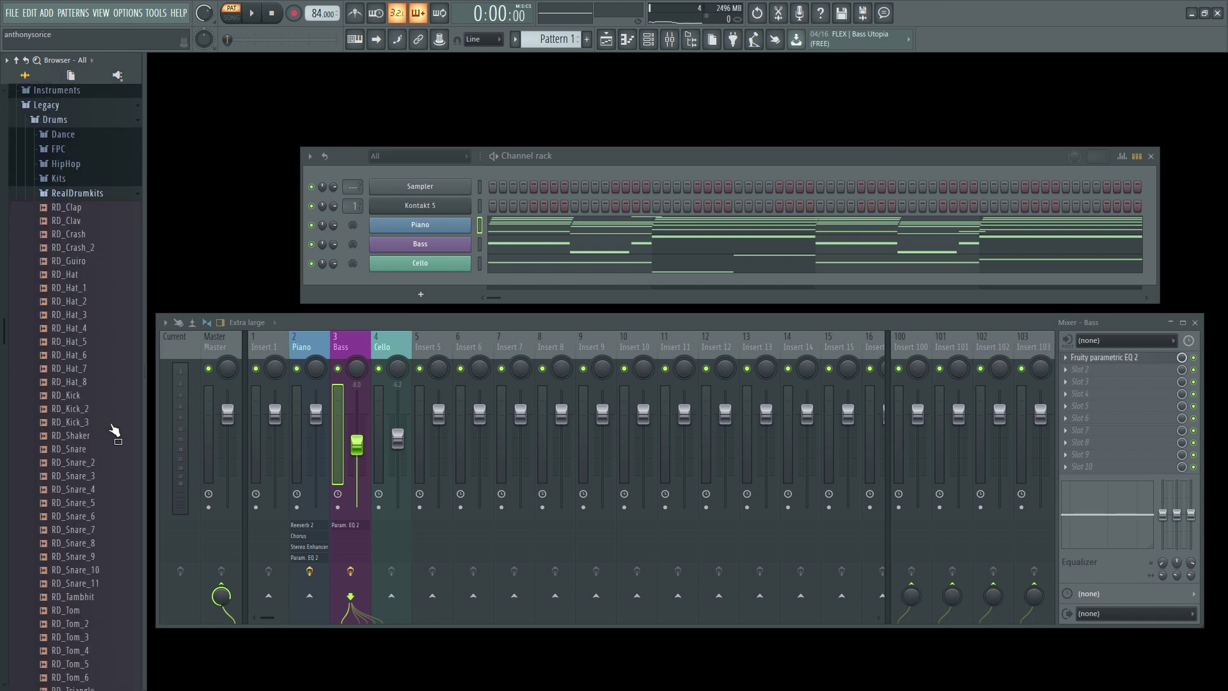
# Audition the RealDrumkits kick samples and add RD_Kick_2 as a new channel below Cello.
pyautogui.click(90, 325)
pyautogui.click(82, 337)
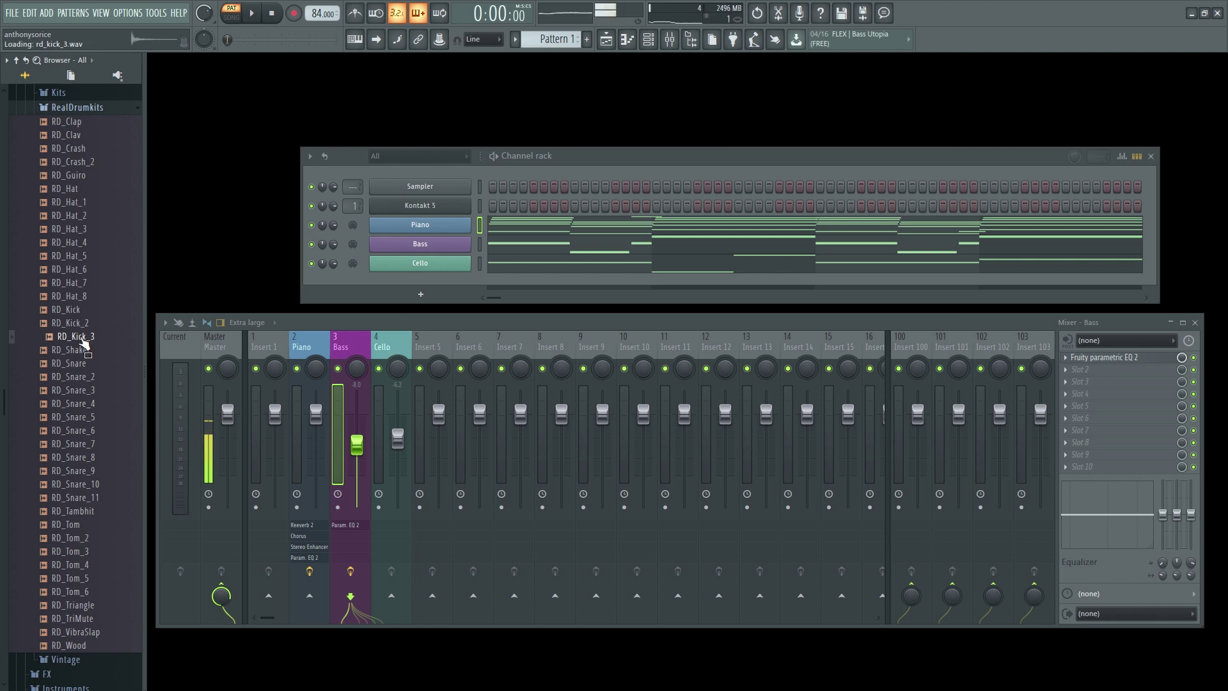
pyautogui.click(83, 349)
pyautogui.click(81, 325)
pyautogui.click(73, 312)
pyautogui.click(76, 325)
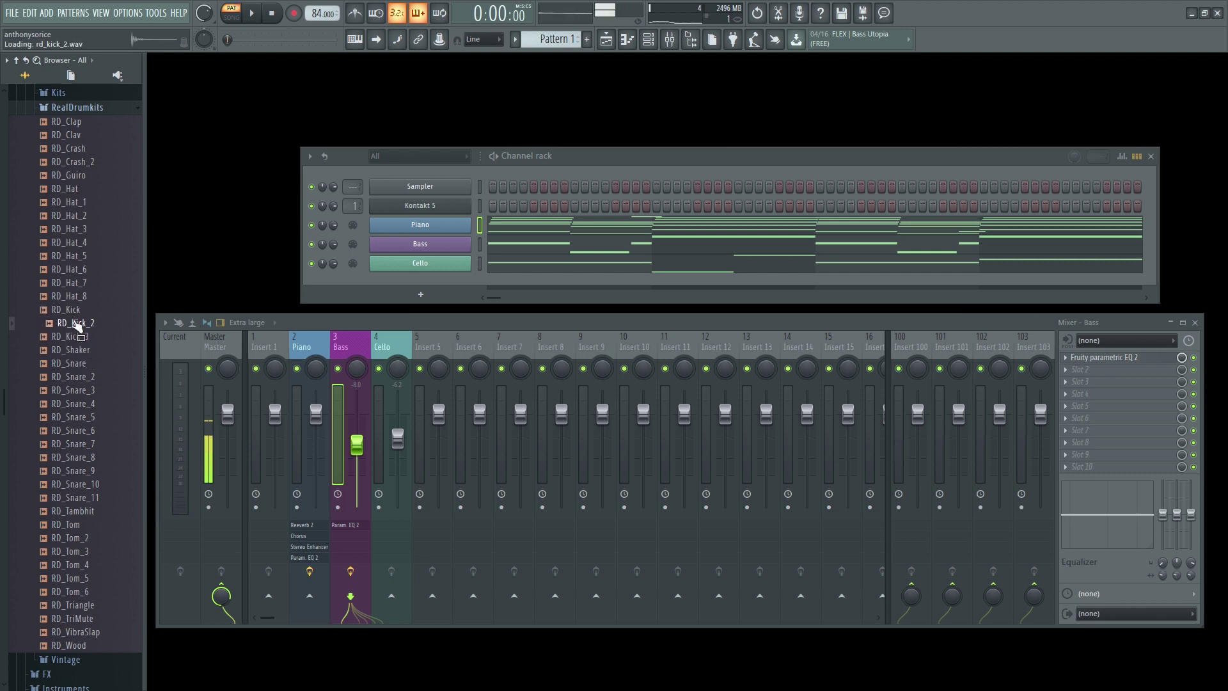
pyautogui.moveTo(80, 329); pyautogui.dragTo(416, 288)
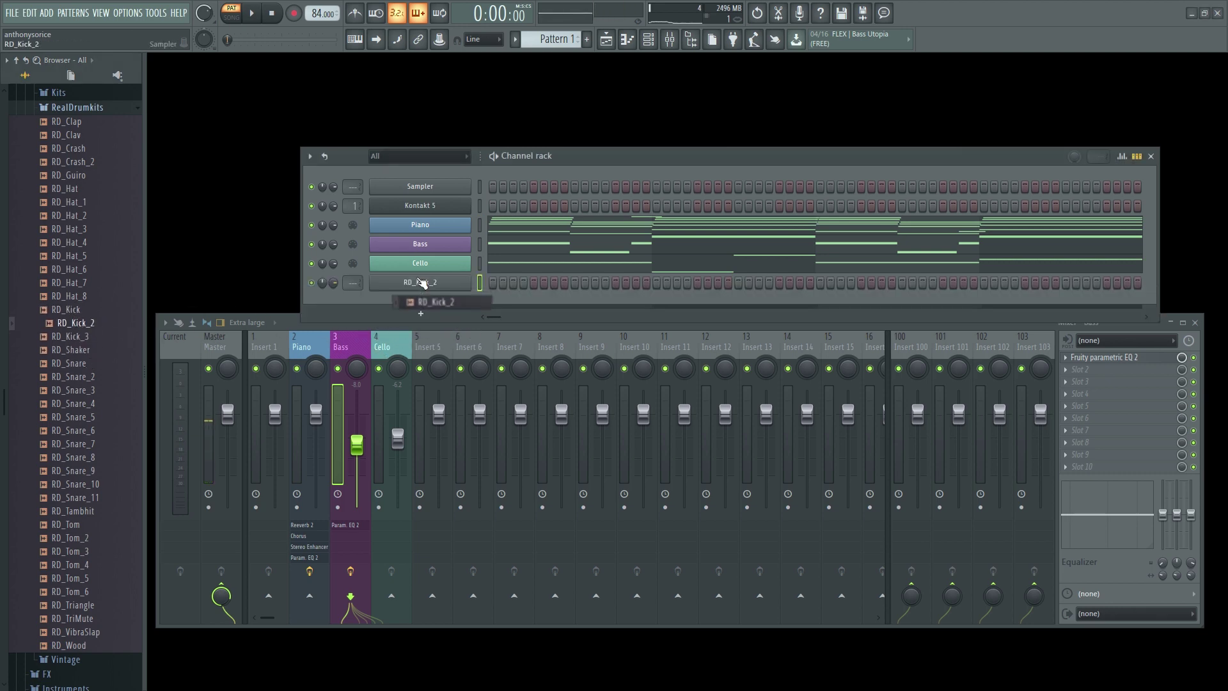
# Audition the RealDrumkits snare samples and add RD_Snare_7 as a new channel below the kick.
pyautogui.moveTo(95, 422); pyautogui.dragTo(455, 302)
pyautogui.click(94, 433)
pyautogui.click(92, 445)
pyautogui.click(90, 459)
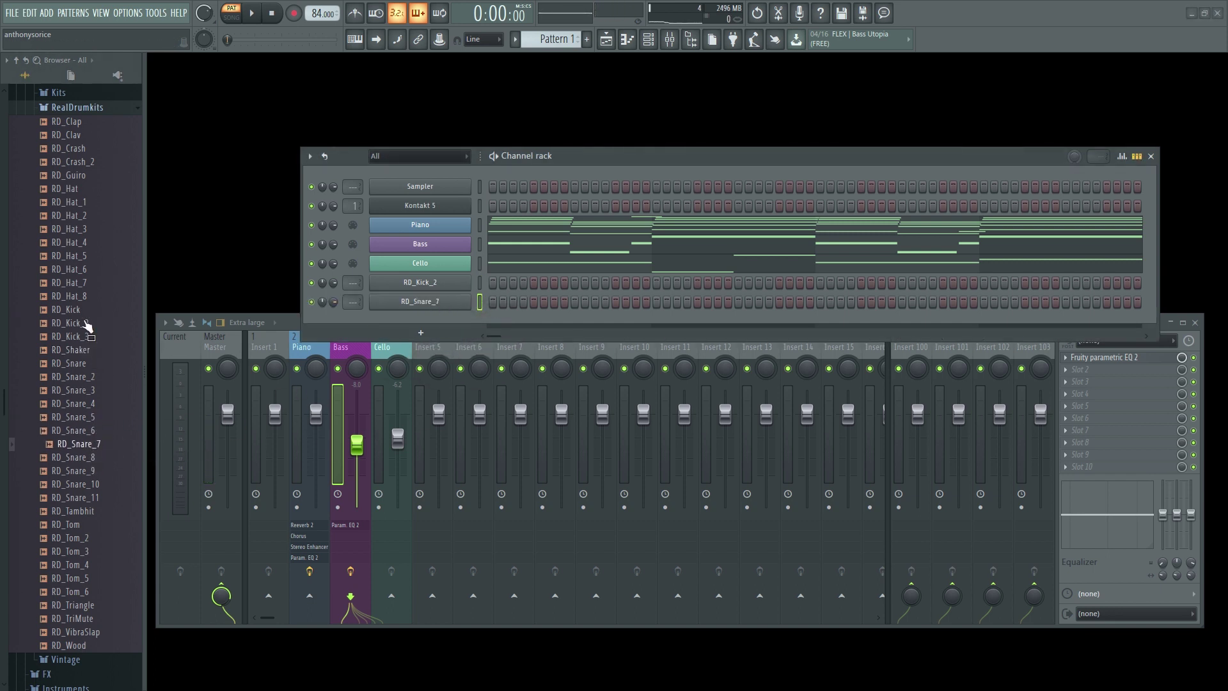
# Audition the RealDrumkits hat samples and add RD_Hat and RD_Hat_2 as new channels below the snare.
pyautogui.click(81, 191)
pyautogui.click(83, 204)
pyautogui.click(85, 218)
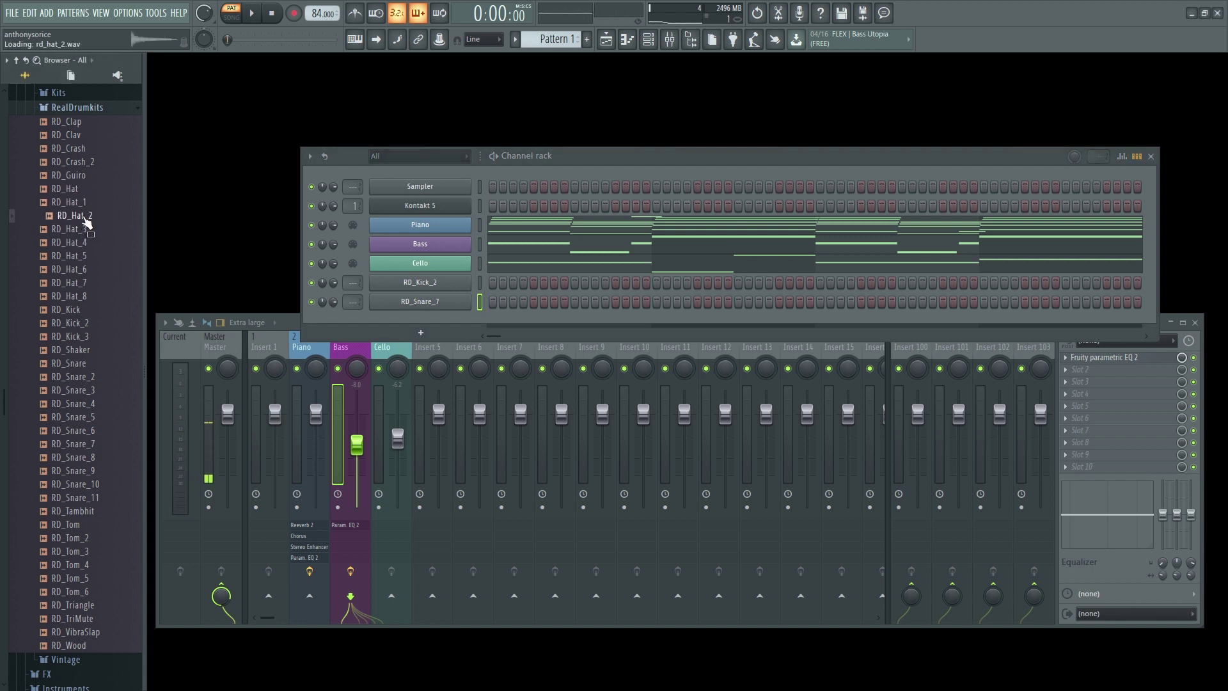
pyautogui.click(84, 231)
pyautogui.click(84, 205)
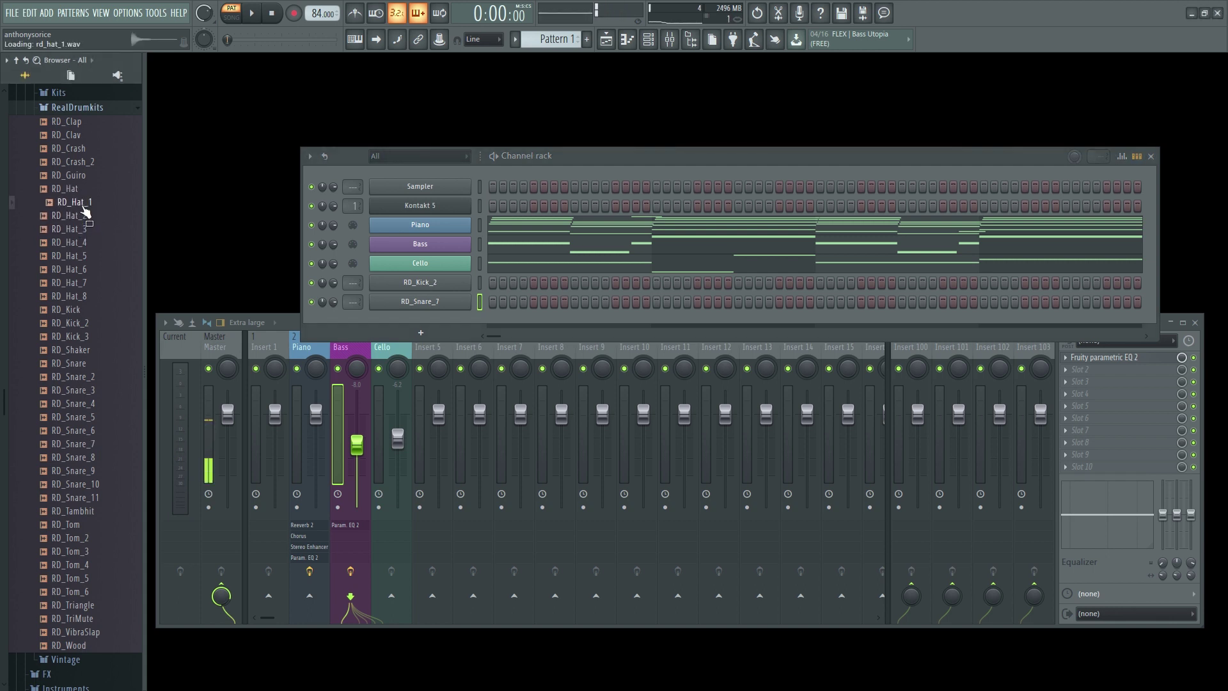
pyautogui.click(78, 191)
pyautogui.moveTo(78, 190)
pyautogui.mouseDown()
pyautogui.moveTo(87, 220)
pyautogui.moveTo(85, 204)
pyautogui.mouseUp()
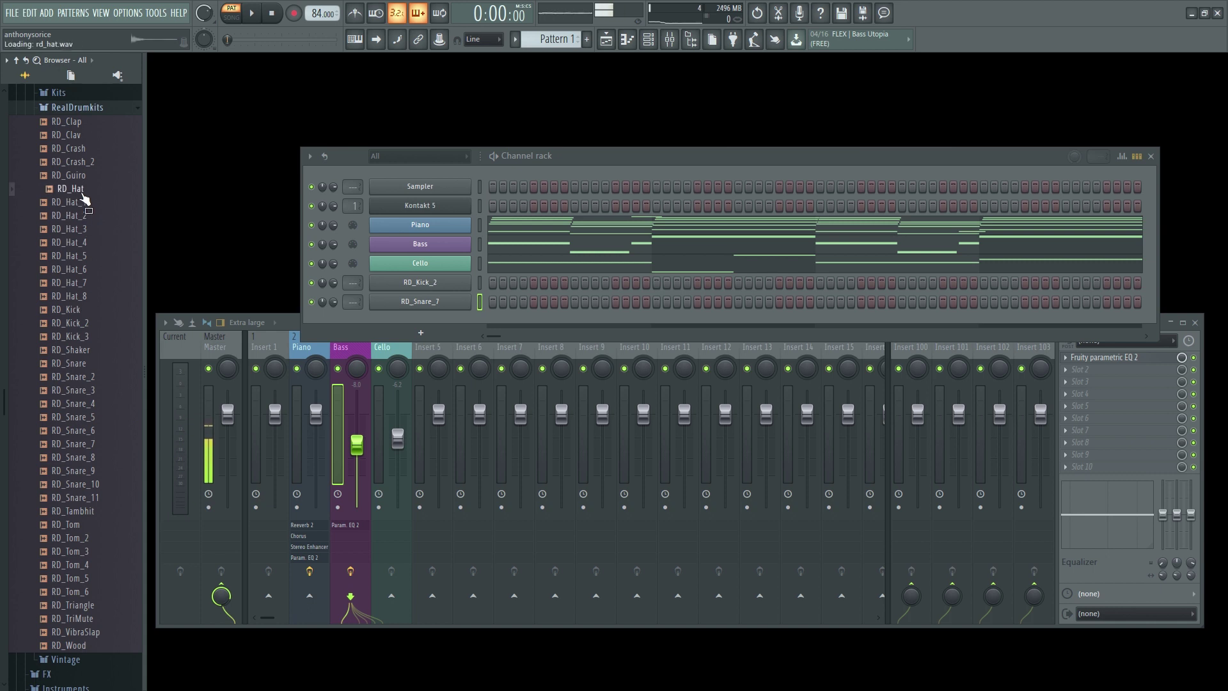
pyautogui.moveTo(444, 322); pyautogui.dragTo(440, 320)
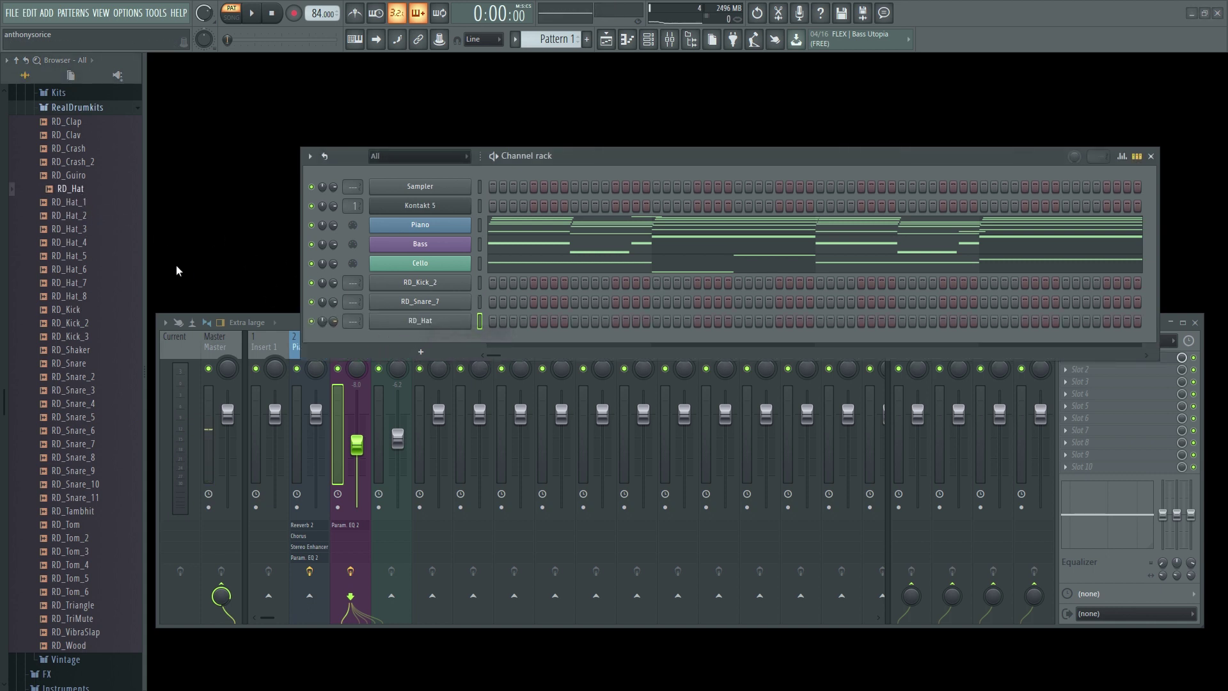
pyautogui.moveTo(82, 229); pyautogui.dragTo(430, 335)
pyautogui.click(72, 215)
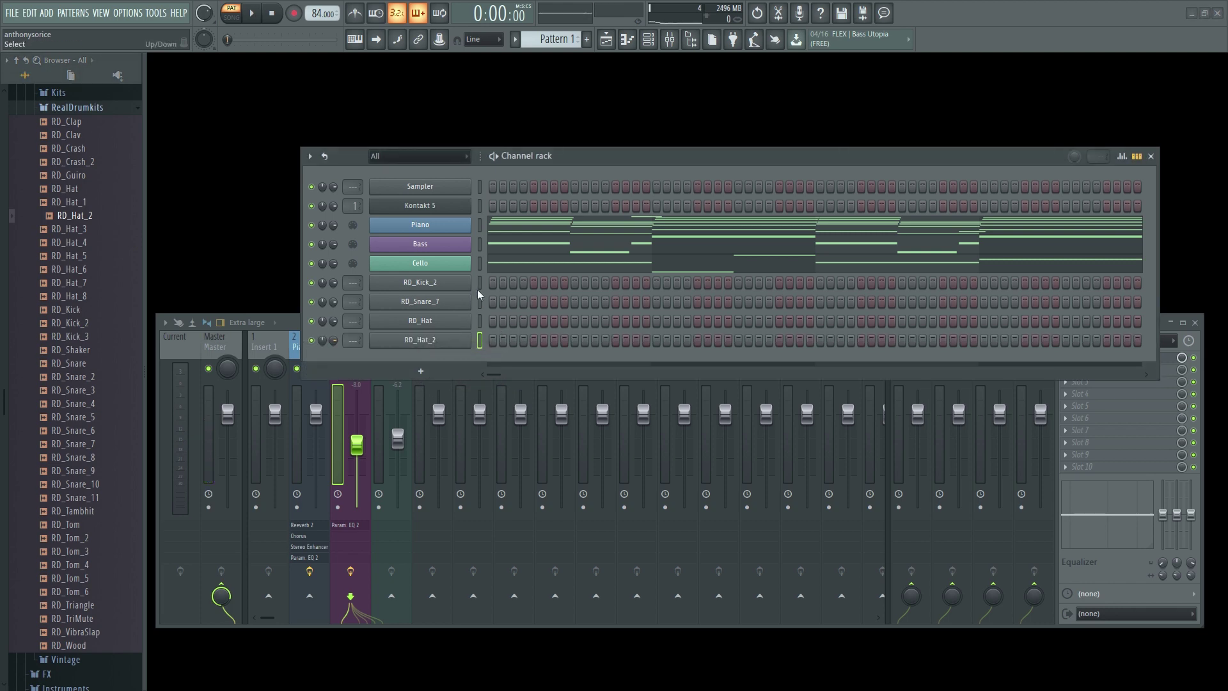
# Place RD_Snare_7 hits on steps 5 and 13, try a kick on step 10, and check the beat in playback.
pyautogui.click(533, 301)
pyautogui.press('space')
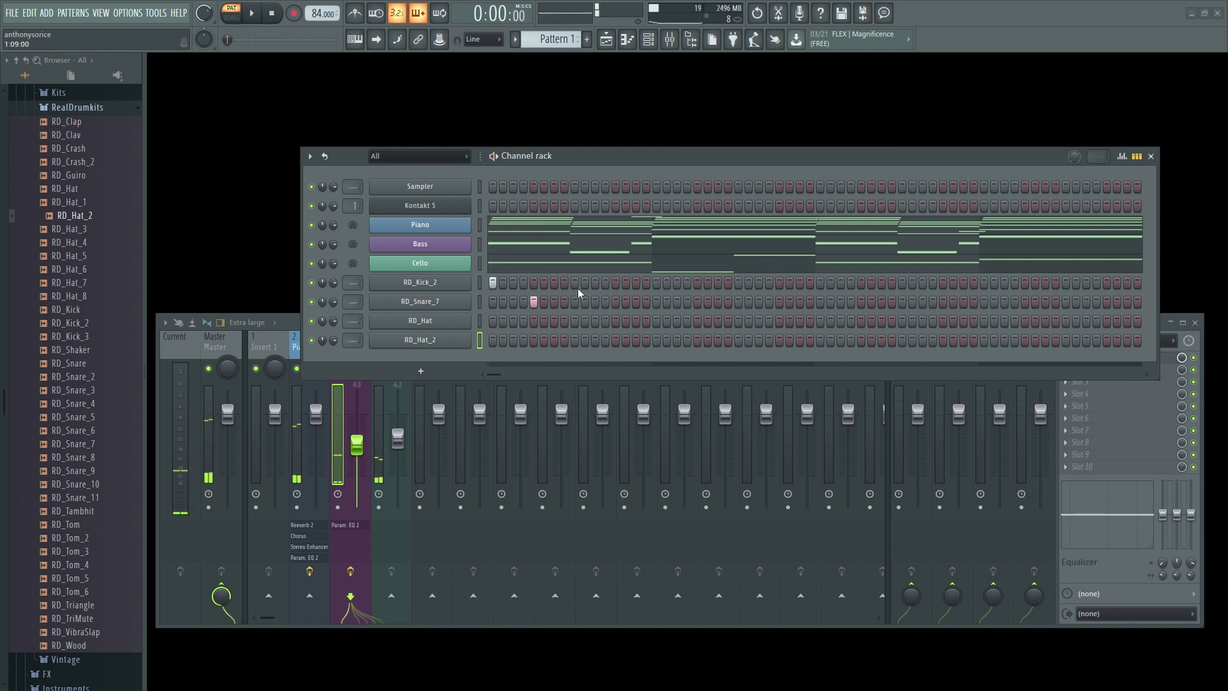
pyautogui.click(585, 283)
pyautogui.press('space')
pyautogui.click(616, 301)
pyautogui.press('space')
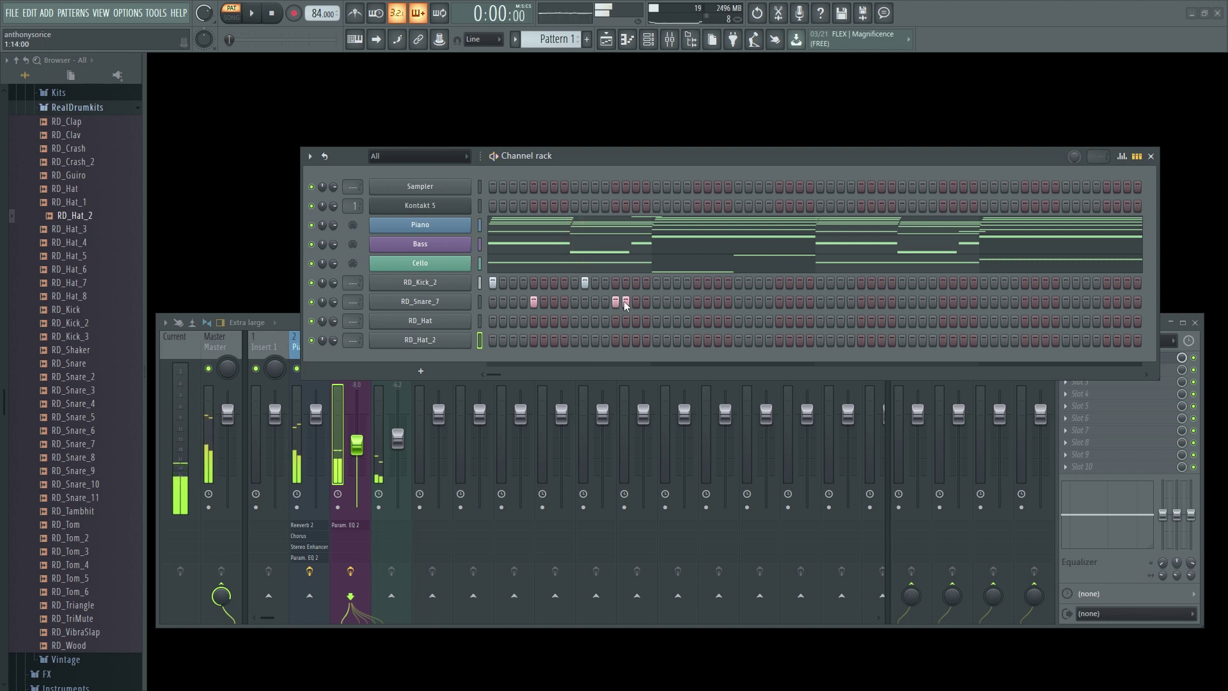
# Rework the first bar's RD_Kick_2 hits to steps 1, 9 and 15, checking the beat in playback.
pyautogui.click(583, 282)
pyautogui.press('space')
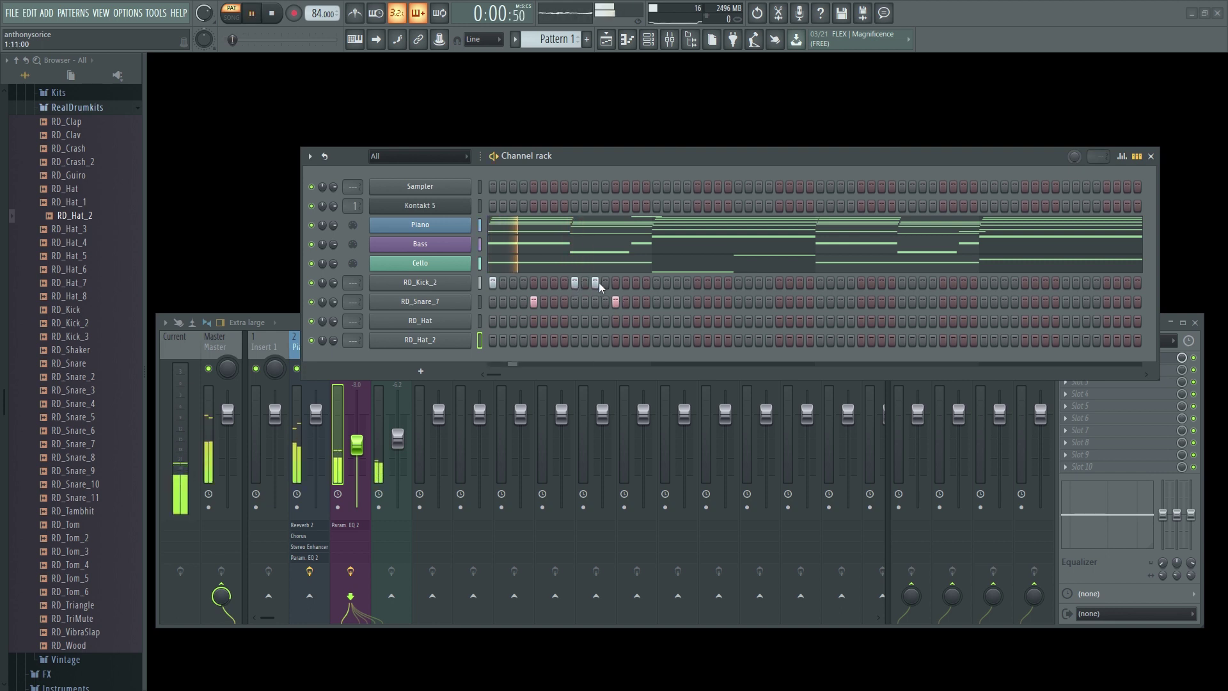
pyautogui.click(644, 283)
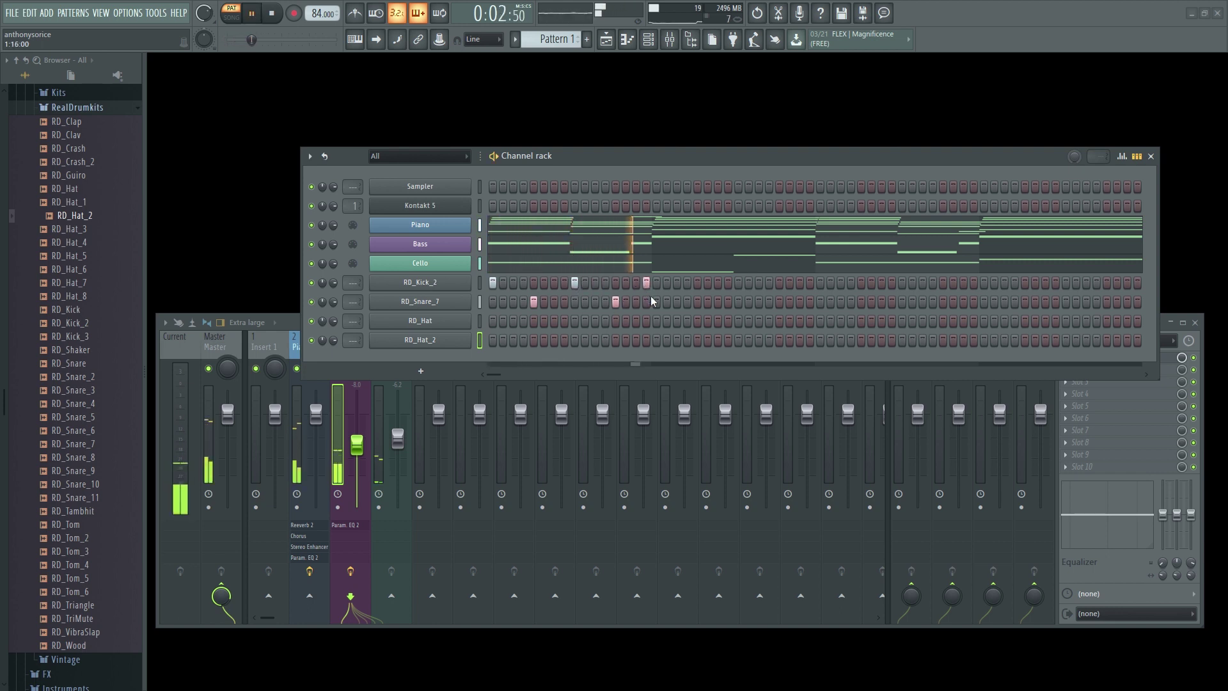
pyautogui.press('space')
pyautogui.click(646, 283)
pyautogui.click(636, 282)
pyautogui.press('space')
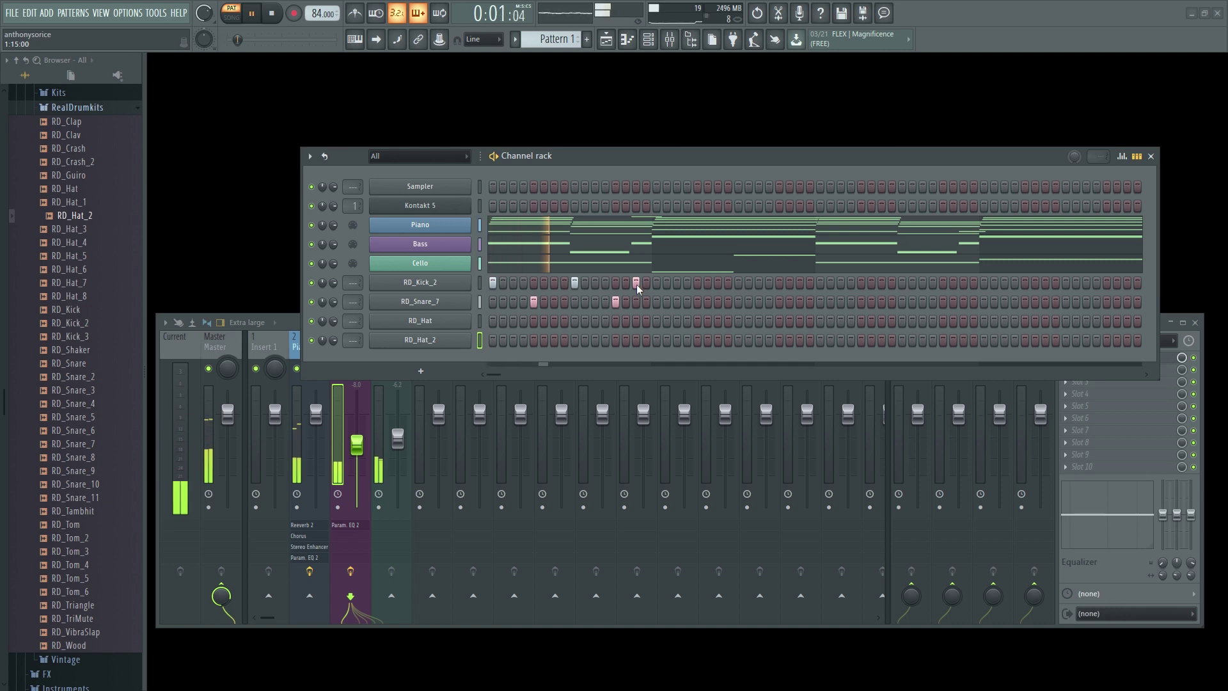
pyautogui.press('space')
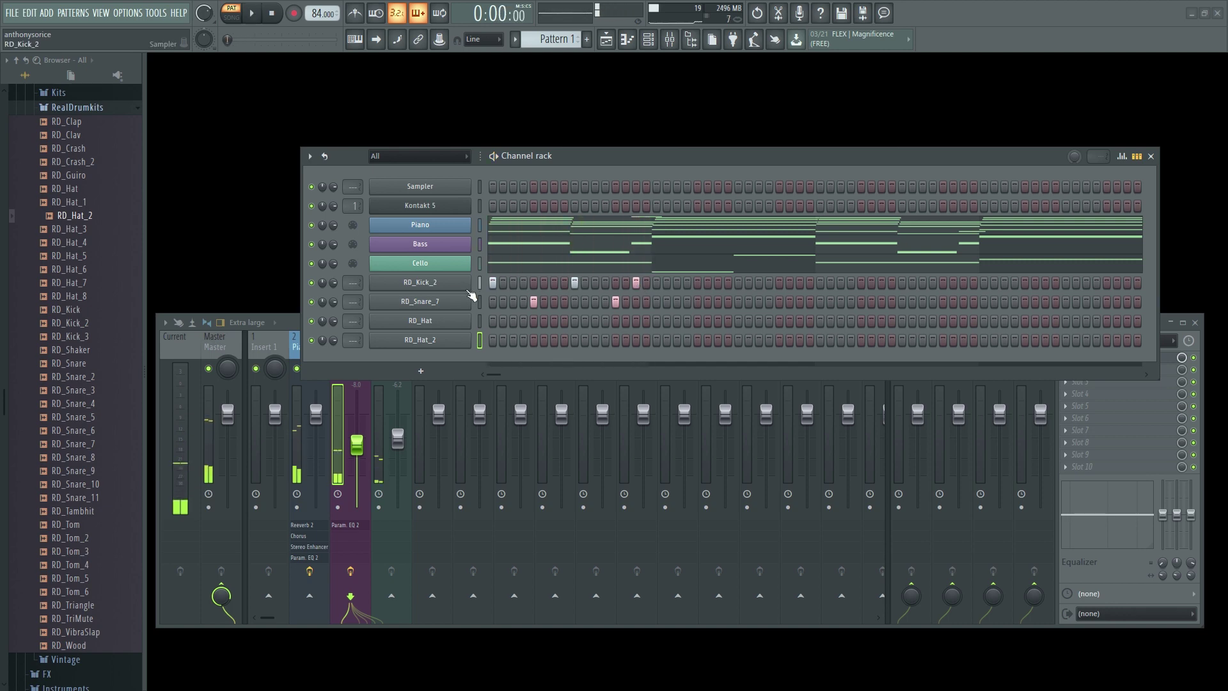
# Duplicate the first bar of RD_Kick_2 notes three times in the piano roll to fill four bars.
pyautogui.rightClick(469, 287)
pyautogui.click(494, 293)
pyautogui.hotkey('ctrl', 'b')
pyautogui.hotkey('ctrl', 'b')
pyautogui.scroll(-2, 559, 201)
pyautogui.hotkey('ctrl', 'b')
pyautogui.scroll(-1, 568, 205)
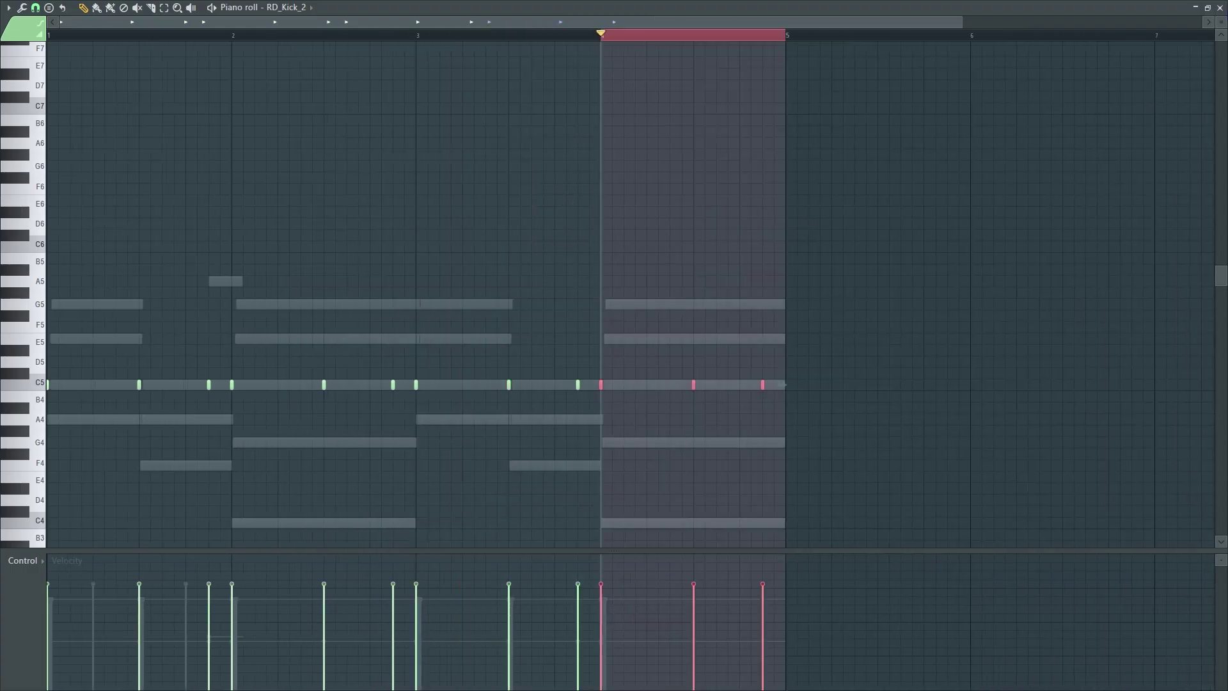
# Switch the piano roll to RD_Snare_7, duplicate its first bar across all four bars, and close the piano roll.
pyautogui.click(307, 8)
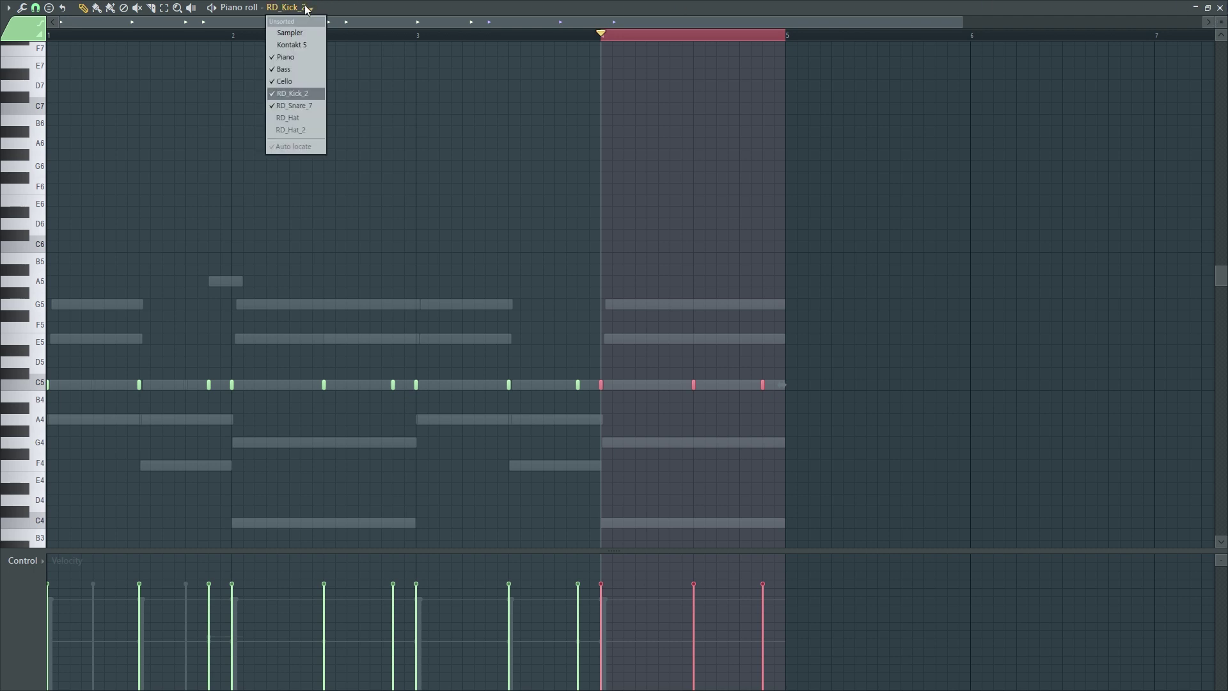
pyautogui.click(301, 106)
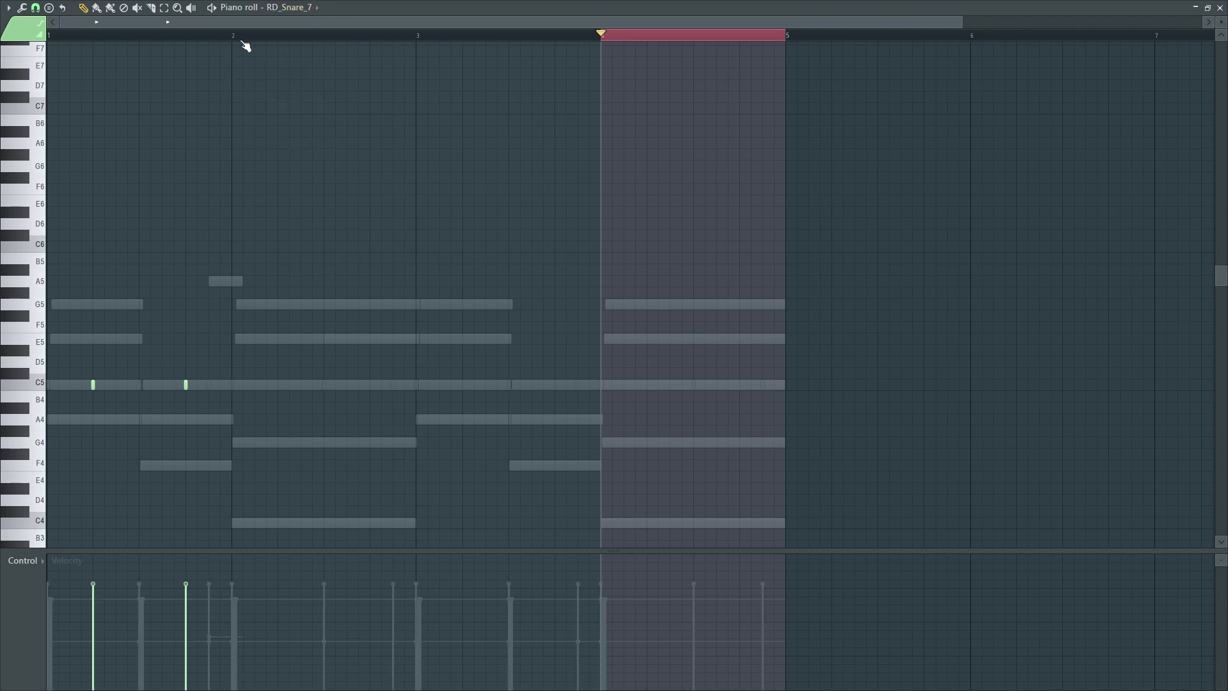
pyautogui.moveTo(245, 43); pyautogui.dragTo(48, 37)
pyautogui.hotkey('ctrl', 'b')
pyautogui.hotkey('ctrl', 'b')
pyautogui.hotkey('ctrl', 'b')
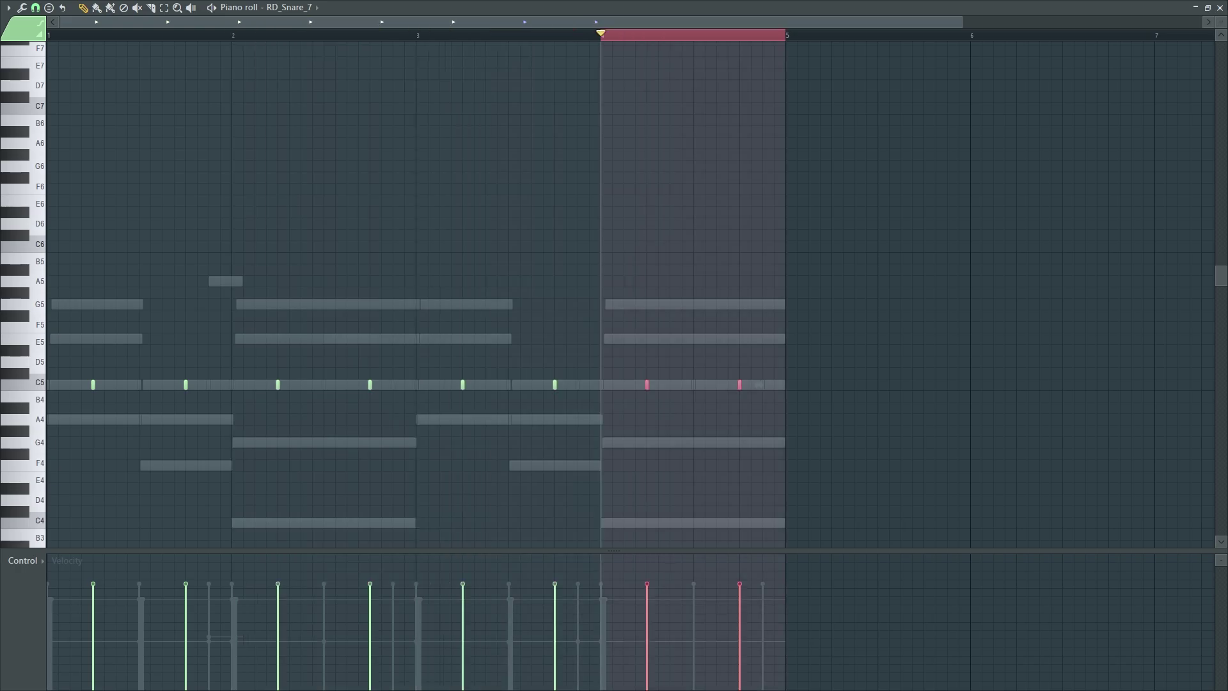
pyautogui.click(1216, 7)
# Try extra RD_Kick_2 hits between the existing ones while the four-bar pattern plays, and stop playback.
pyautogui.press('space')
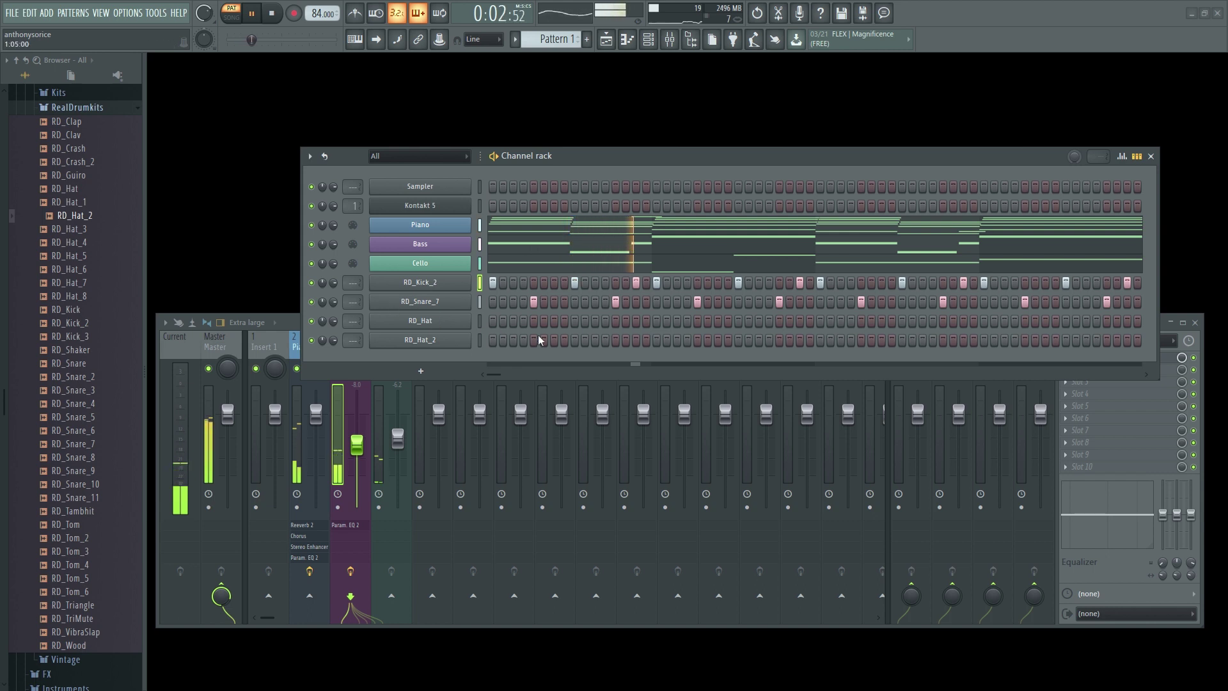
pyautogui.click(758, 282)
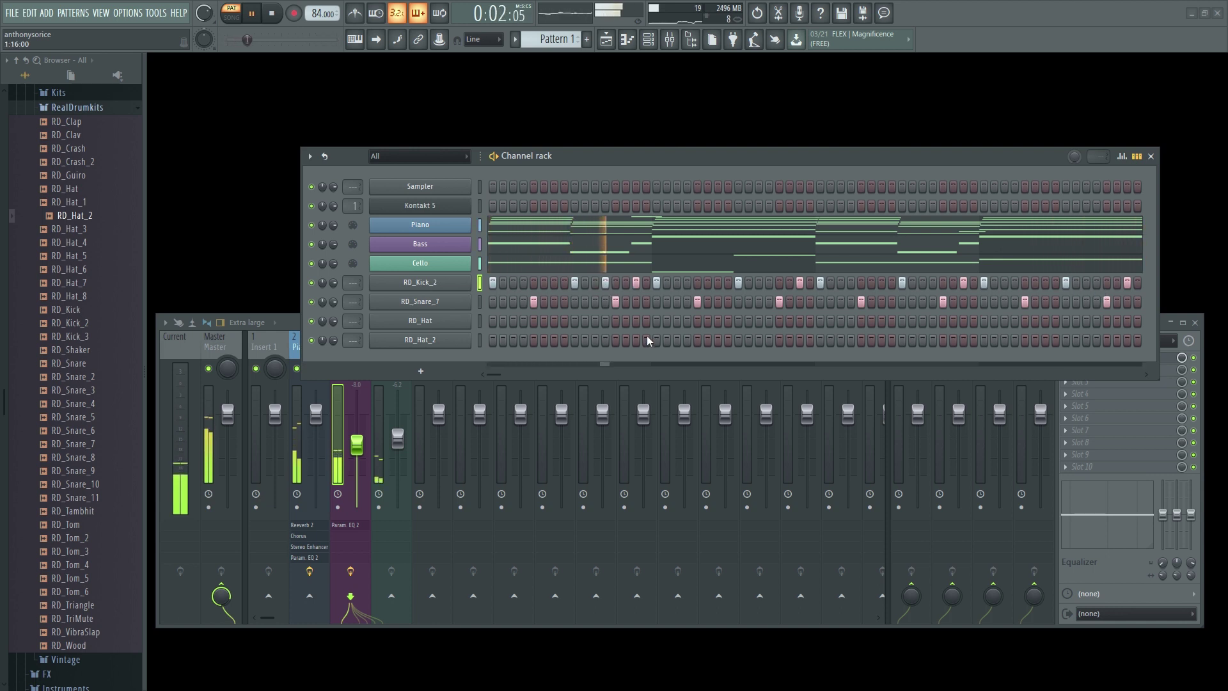
pyautogui.click(608, 285)
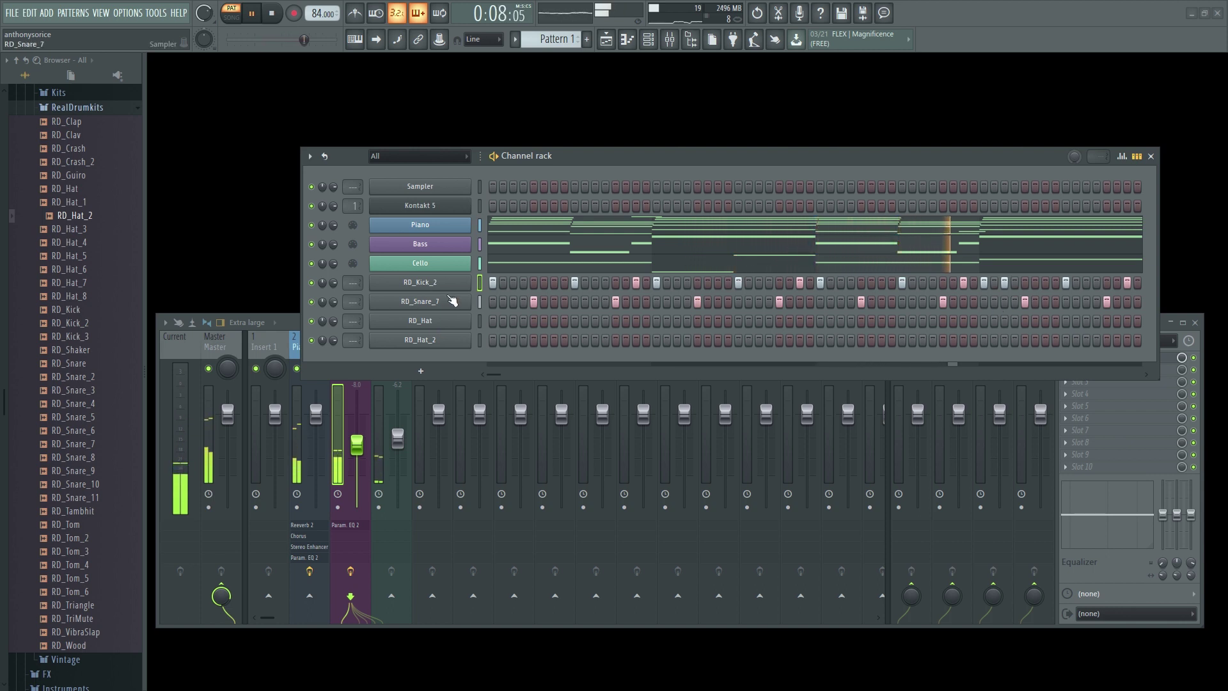
pyautogui.press('space')
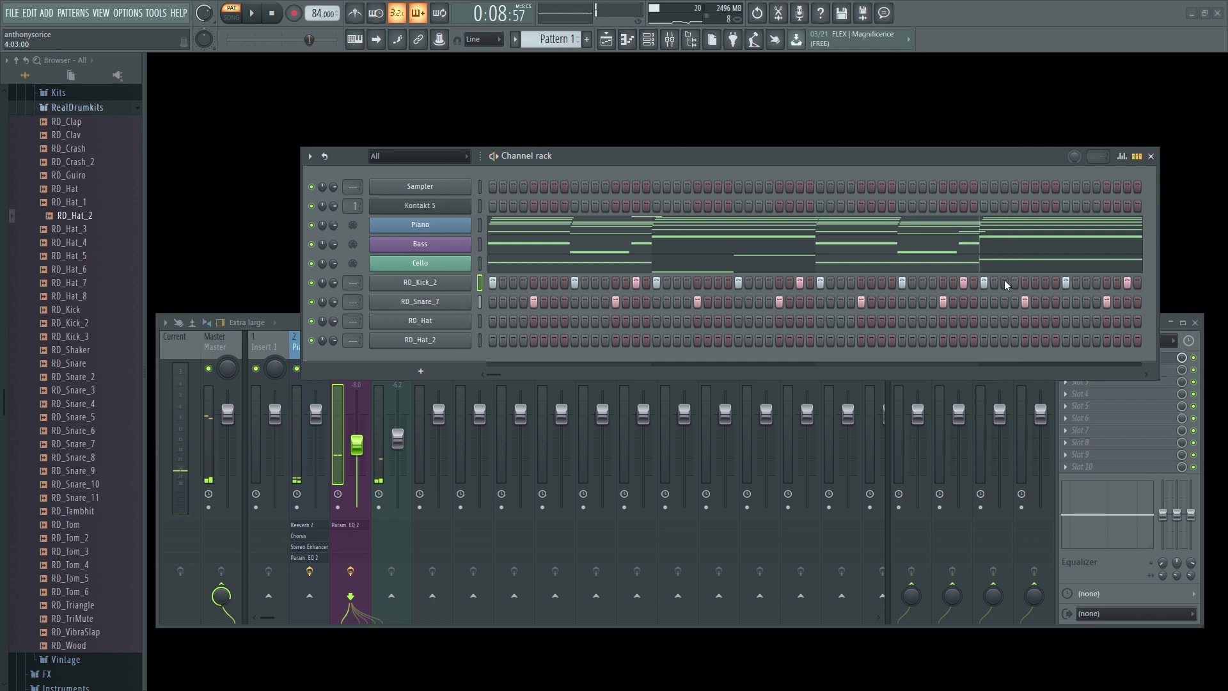
# Lower the velocity of the RD_Kick_2 note on the third beat of bar 4 in the piano roll.
pyautogui.press('space')
pyautogui.rightClick(437, 281)
pyautogui.click(498, 283)
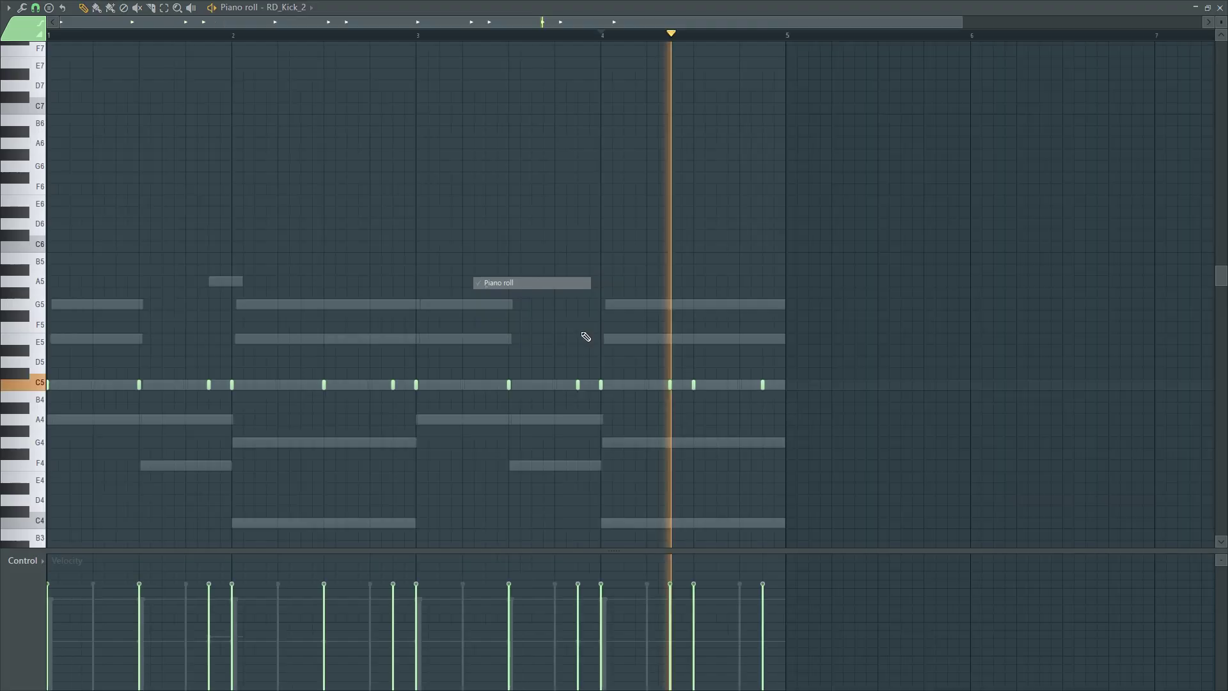
pyautogui.click(698, 624)
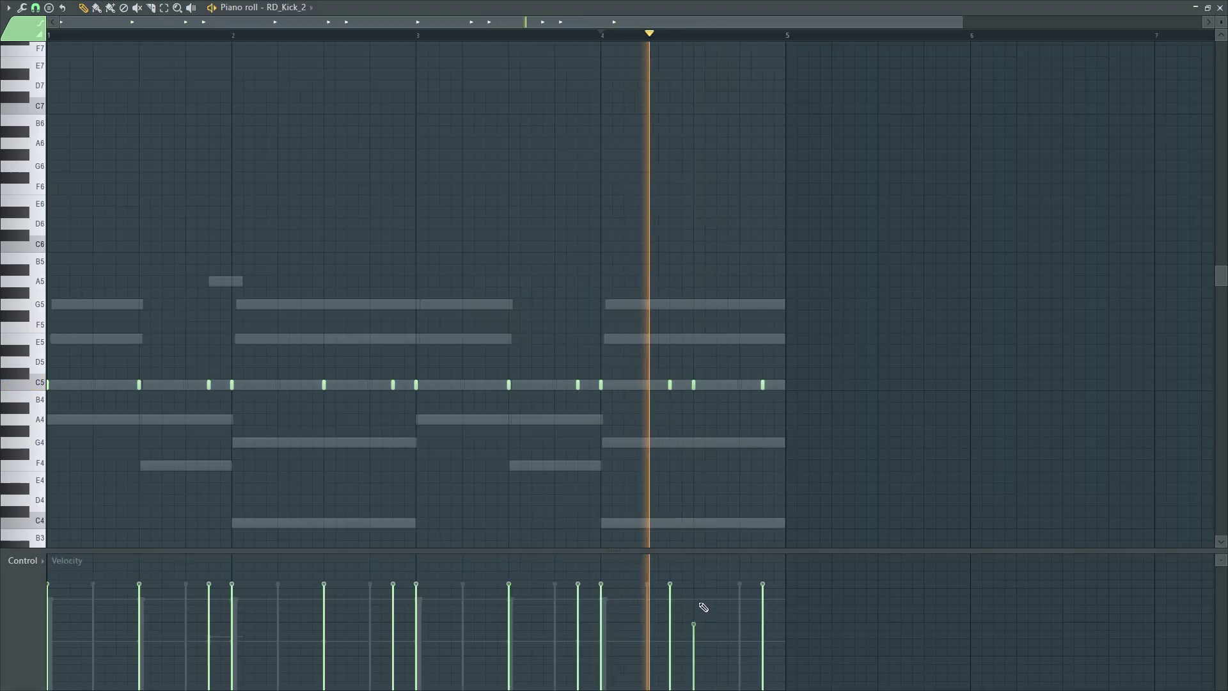
pyautogui.press('space')
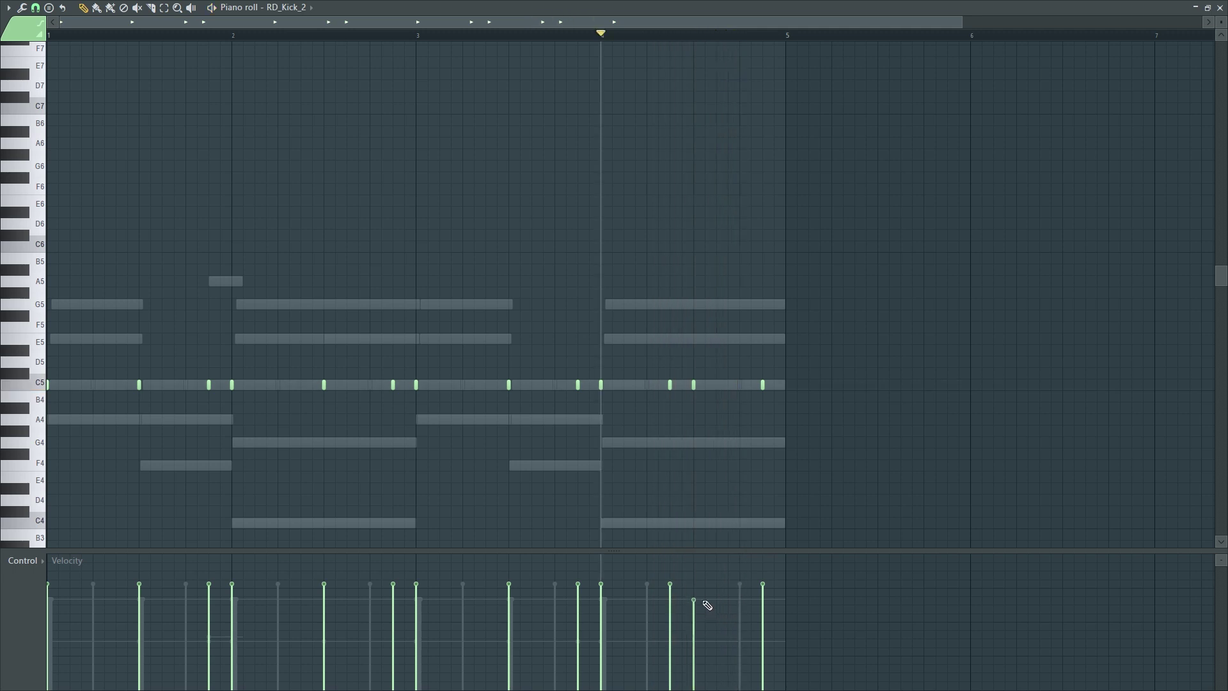
# Move the third-beat kick in bar 4 one sixteenth step to the right, close the piano roll, and play the pattern back.
pyautogui.press('space')
pyautogui.moveTo(694, 384); pyautogui.dragTo(705, 384)
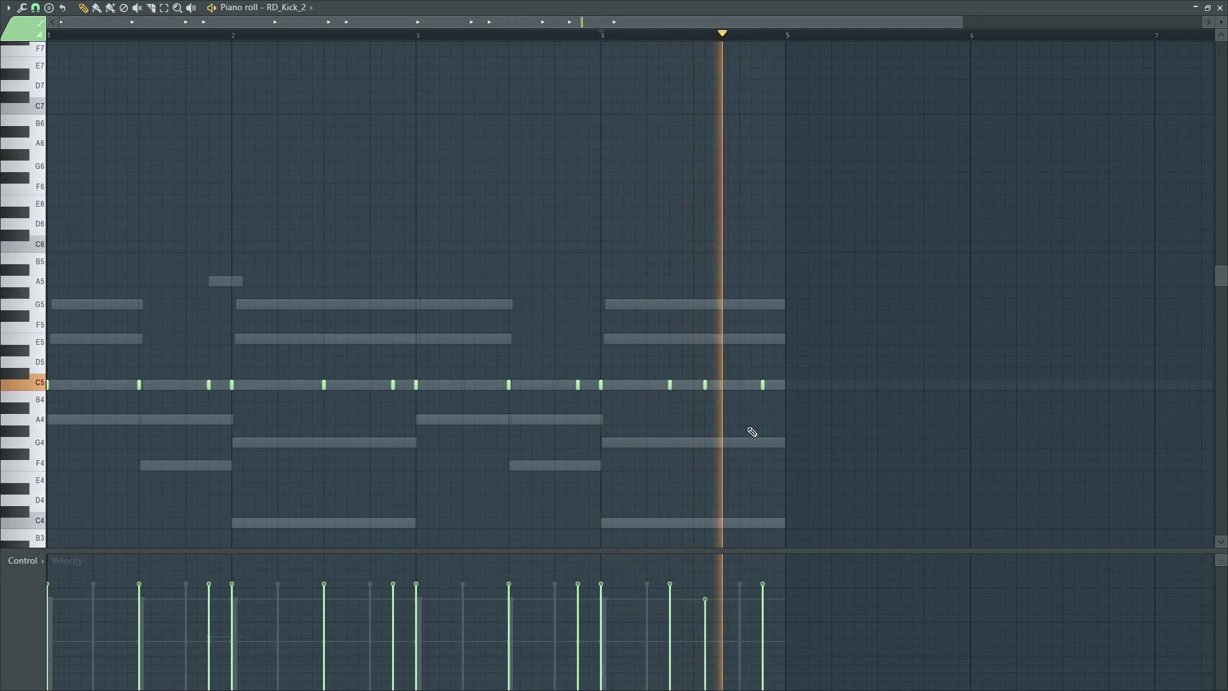
pyautogui.press('space')
pyautogui.click(1219, 7)
pyautogui.press('space')
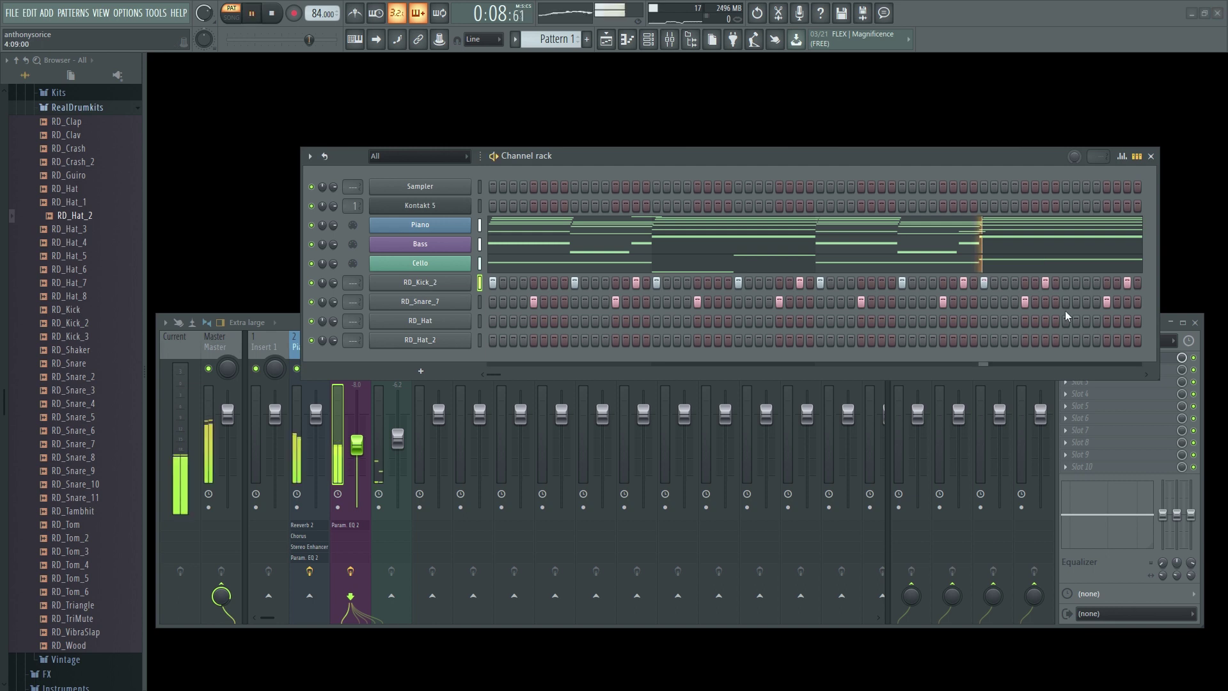
pyautogui.press('space')
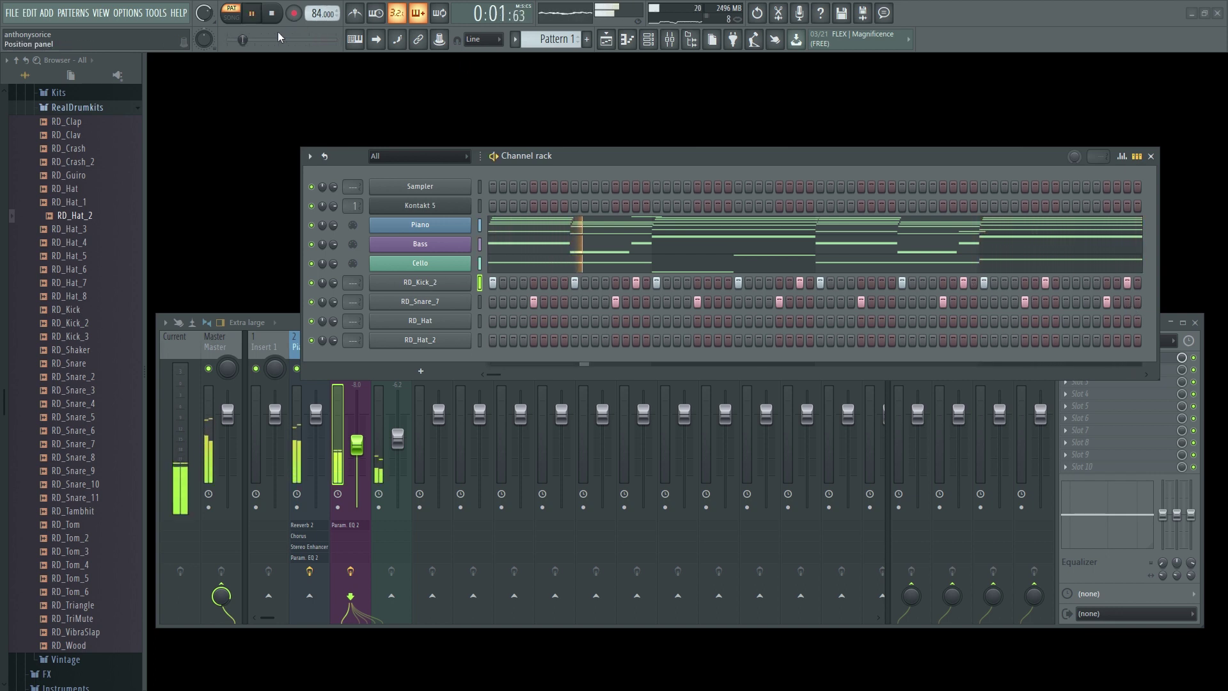
pyautogui.press('space')
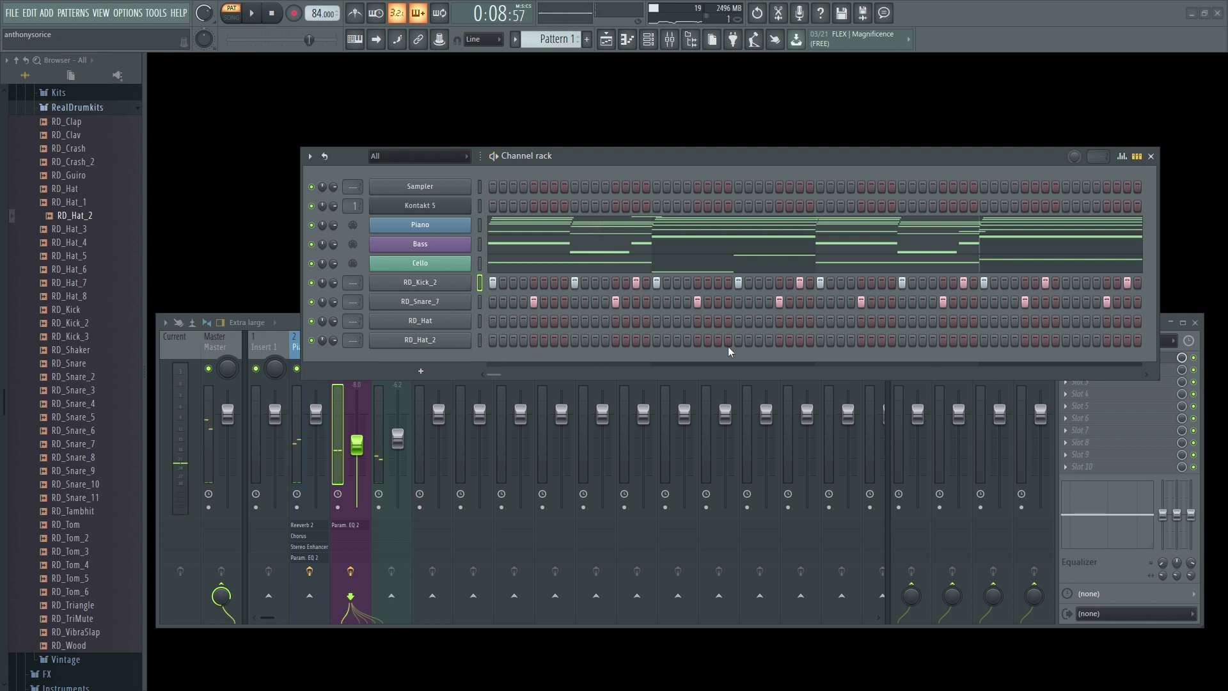
# Fill RD_Hat on every 4 steps and erase its notes after the first bar in the piano roll.
pyautogui.rightClick(433, 330)
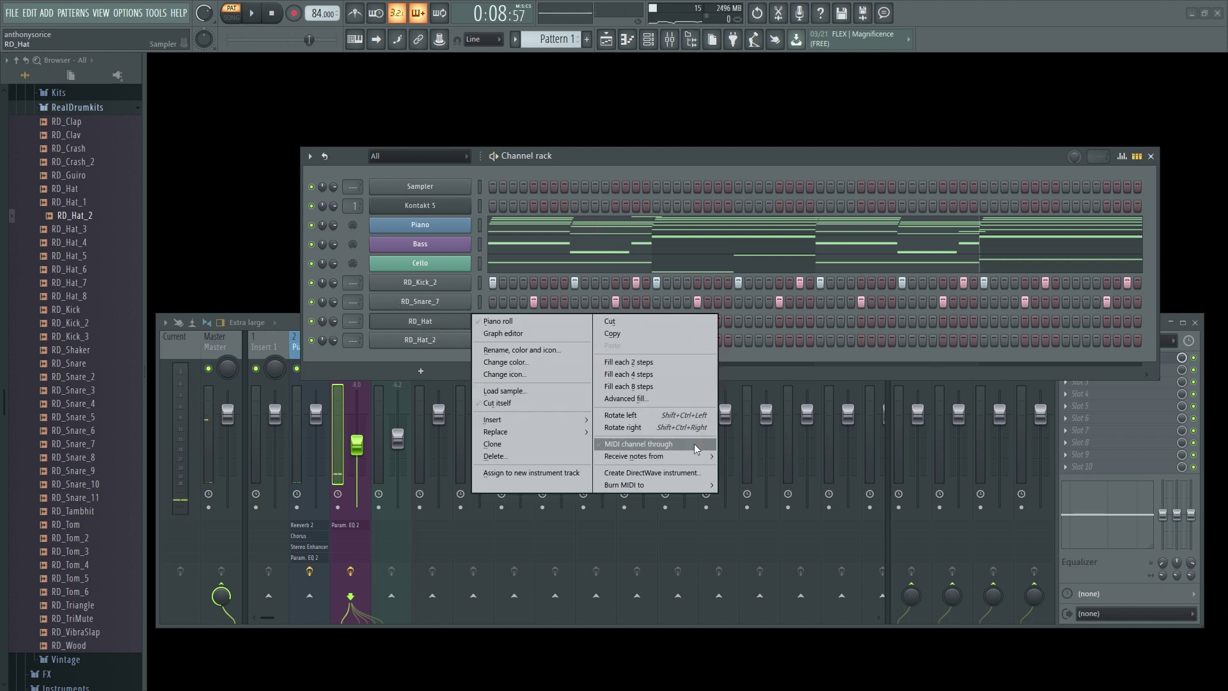
pyautogui.click(653, 377)
pyautogui.rightClick(425, 332)
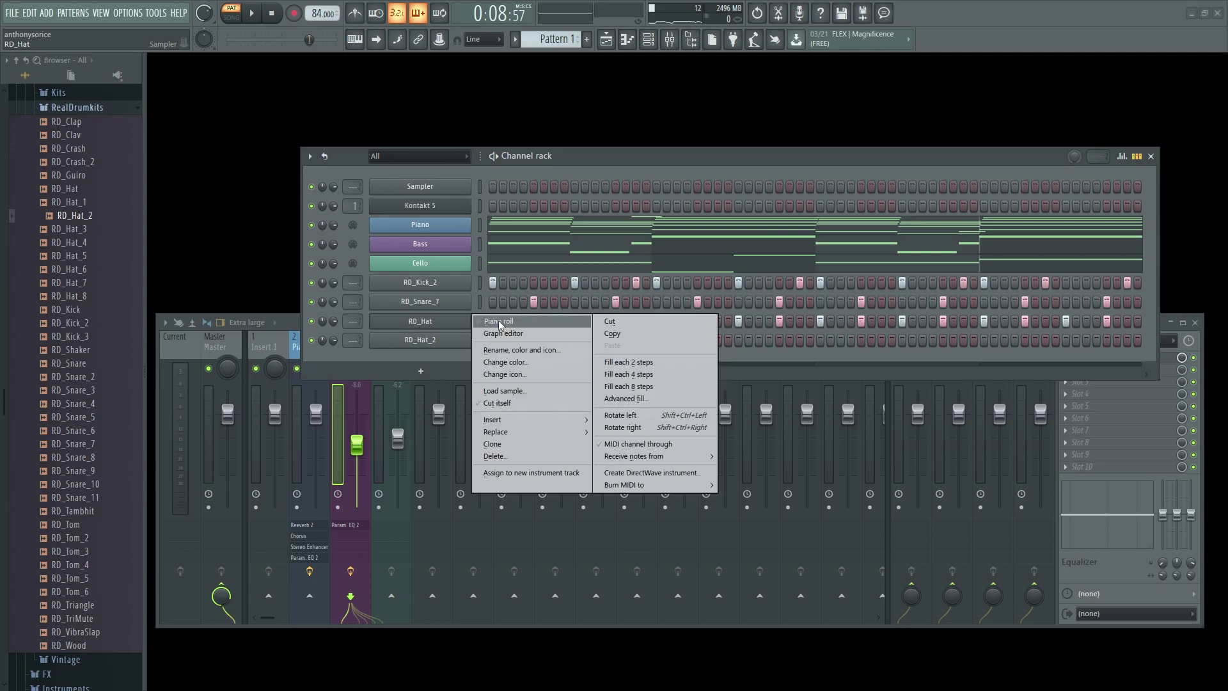
pyautogui.click(497, 321)
pyautogui.doubleClick(234, 384)
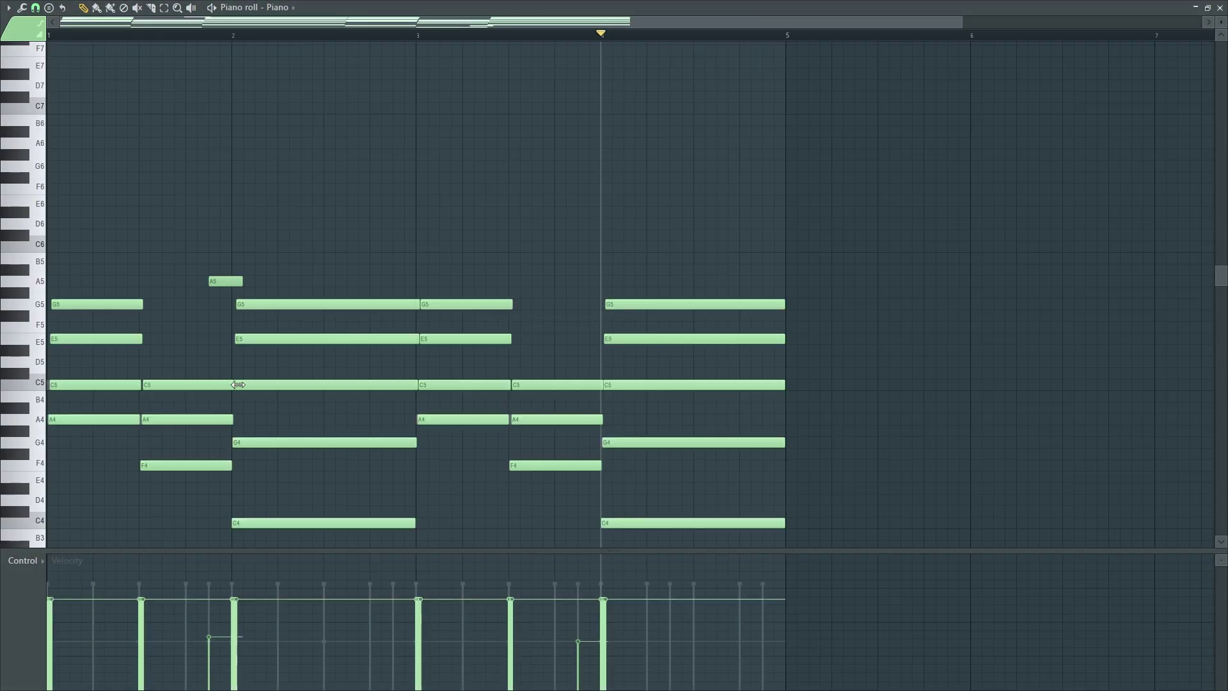
pyautogui.click(294, 9)
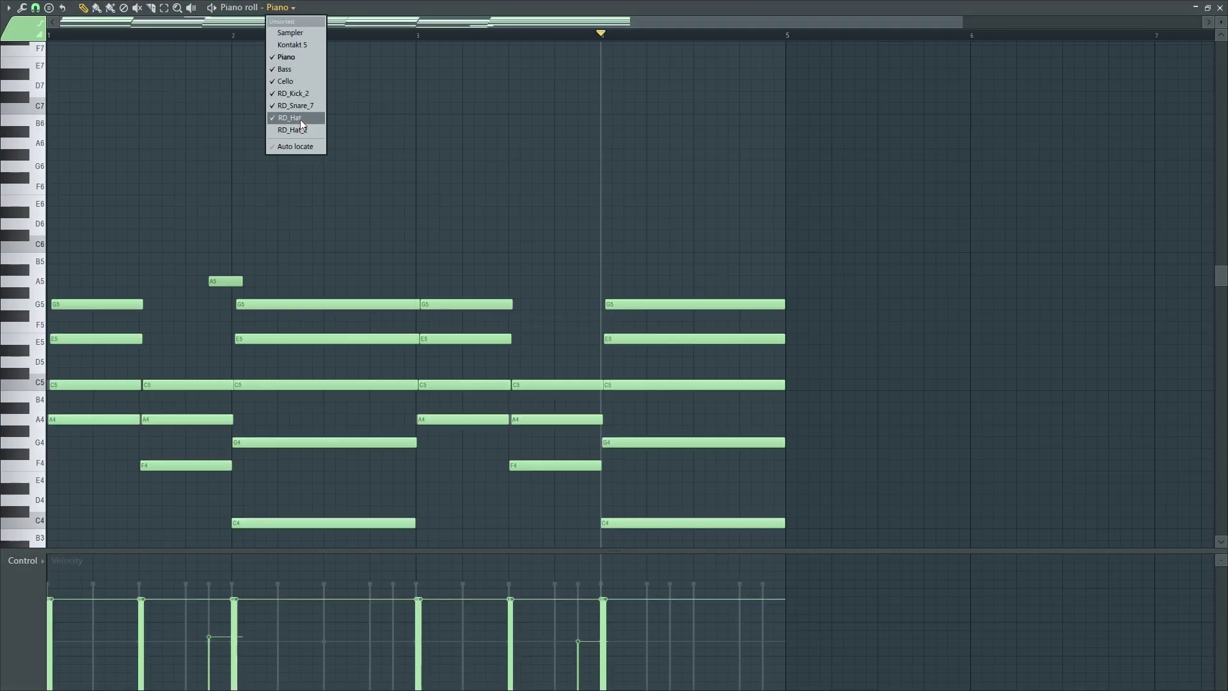
pyautogui.click(301, 119)
pyautogui.moveTo(231, 385); pyautogui.dragTo(693, 387)
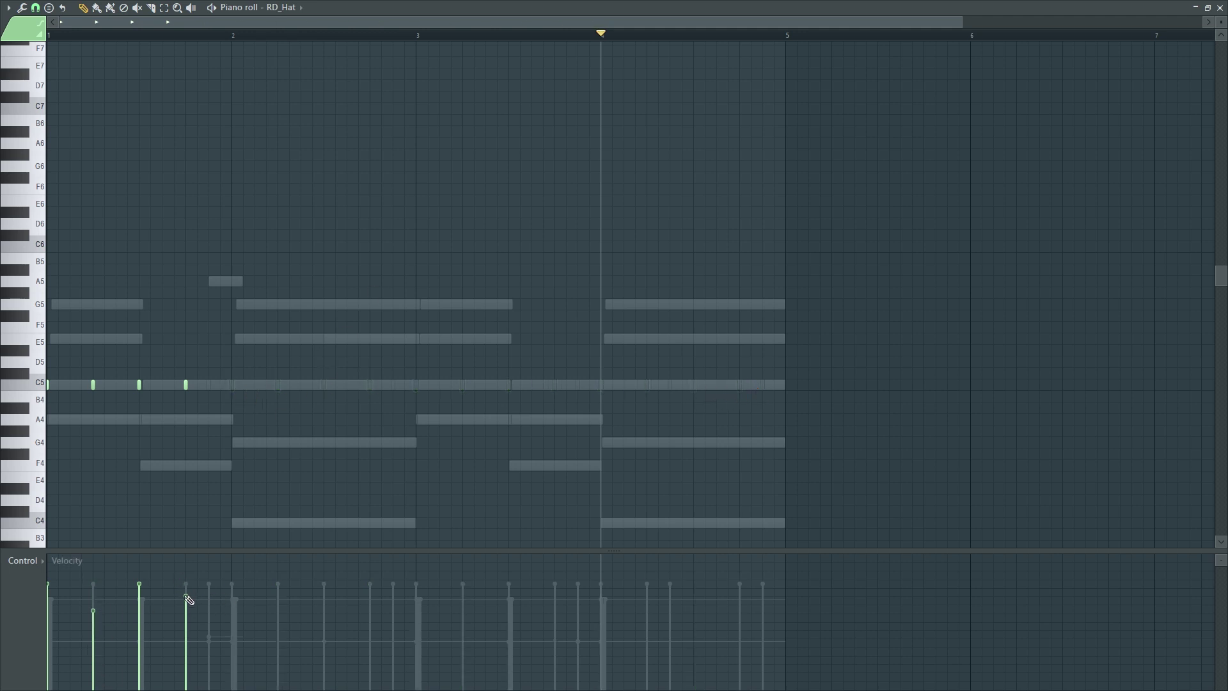
# Duplicate the first bar of RD_Hat notes across bars 2 to 4, close the piano roll, and start playback.
pyautogui.moveTo(223, 39); pyautogui.dragTo(49, 36)
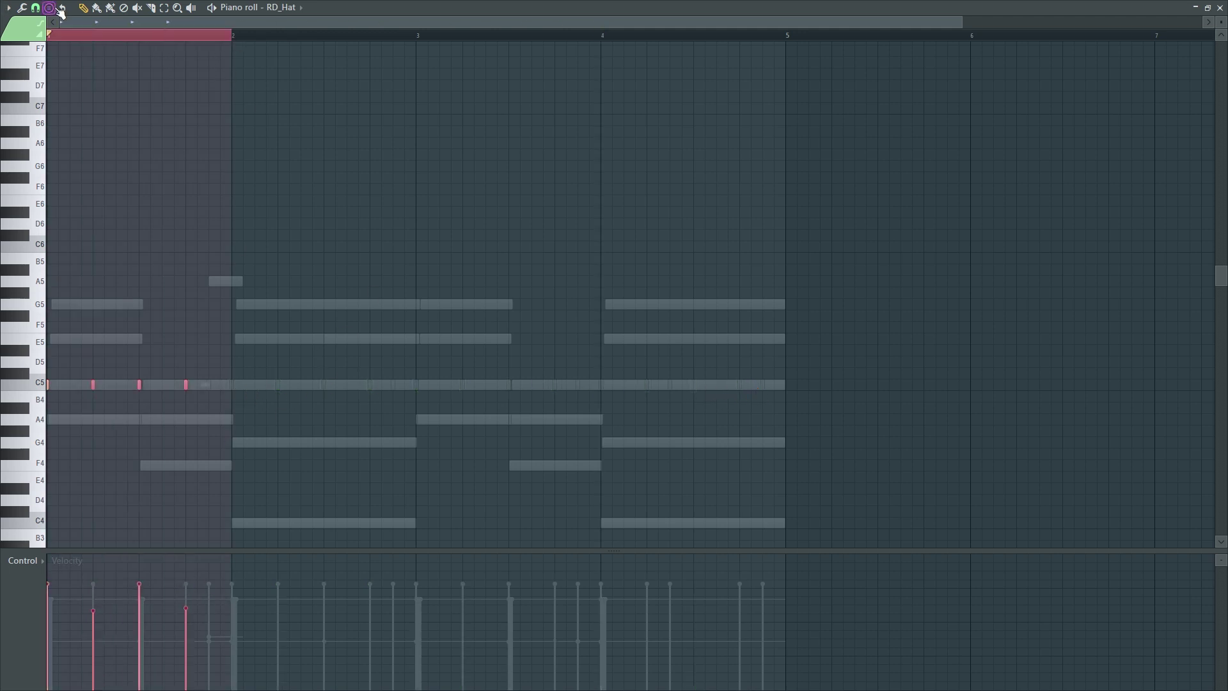
pyautogui.hotkey('ctrl', 'b')
pyautogui.hotkey('ctrl', 'b')
pyautogui.hotkey('ctrl', 'b')
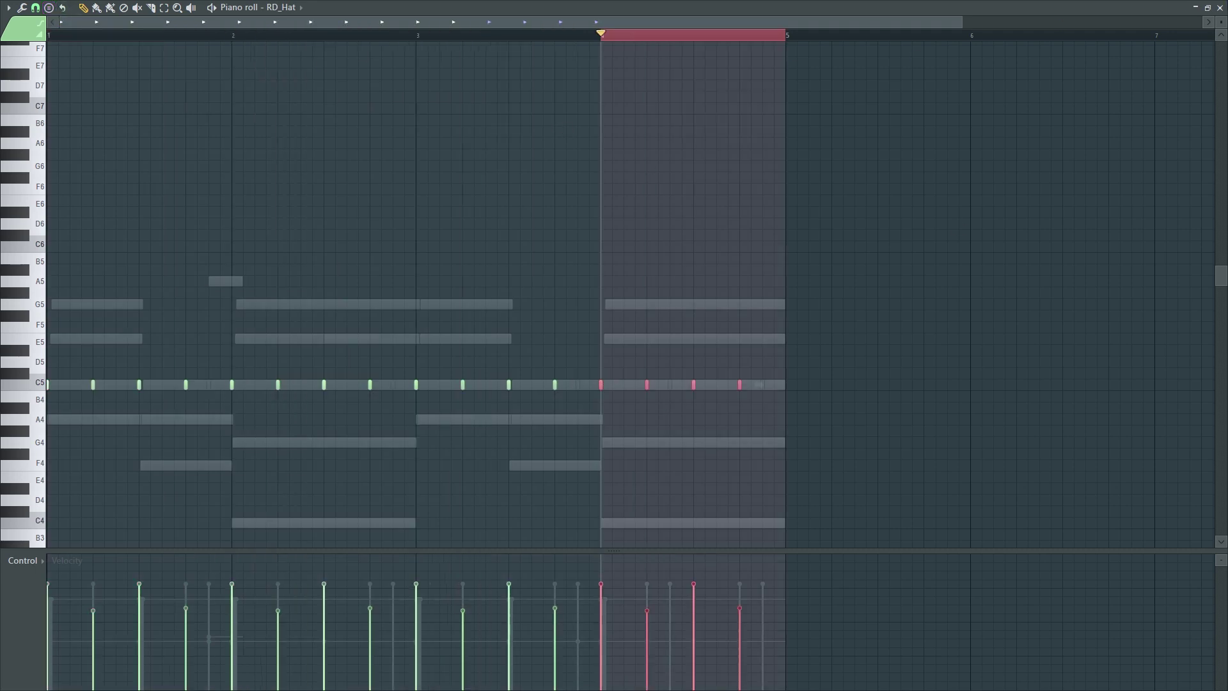
pyautogui.click(1219, 8)
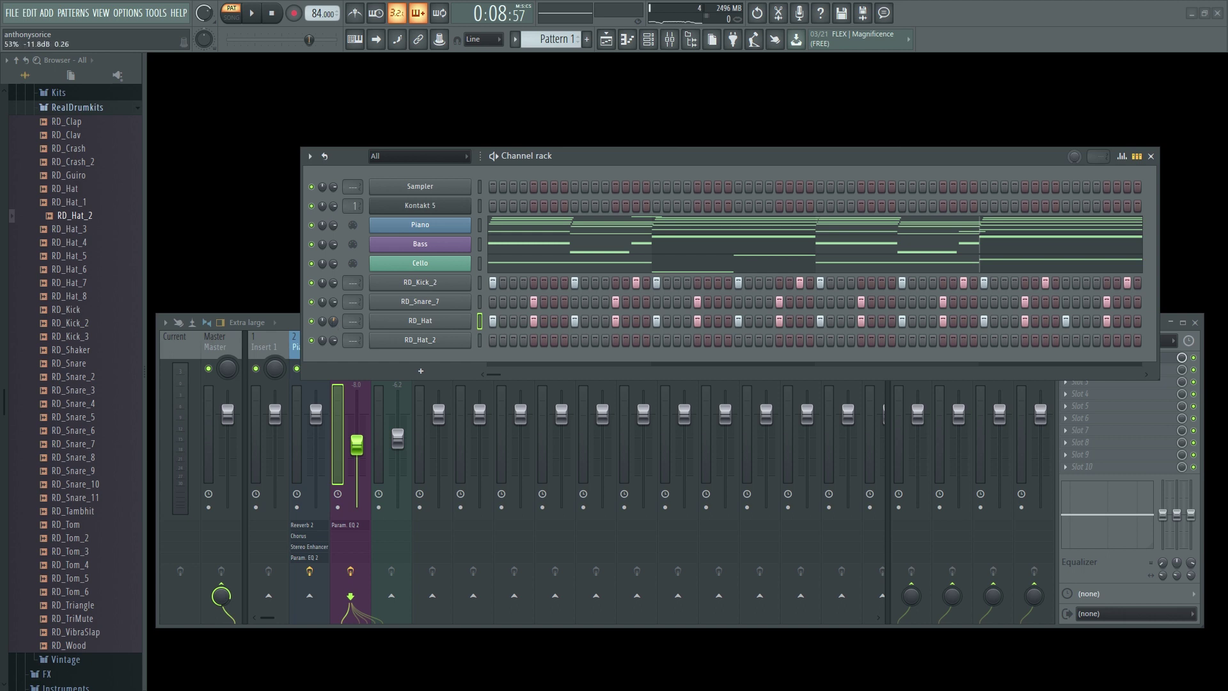
pyautogui.press('space')
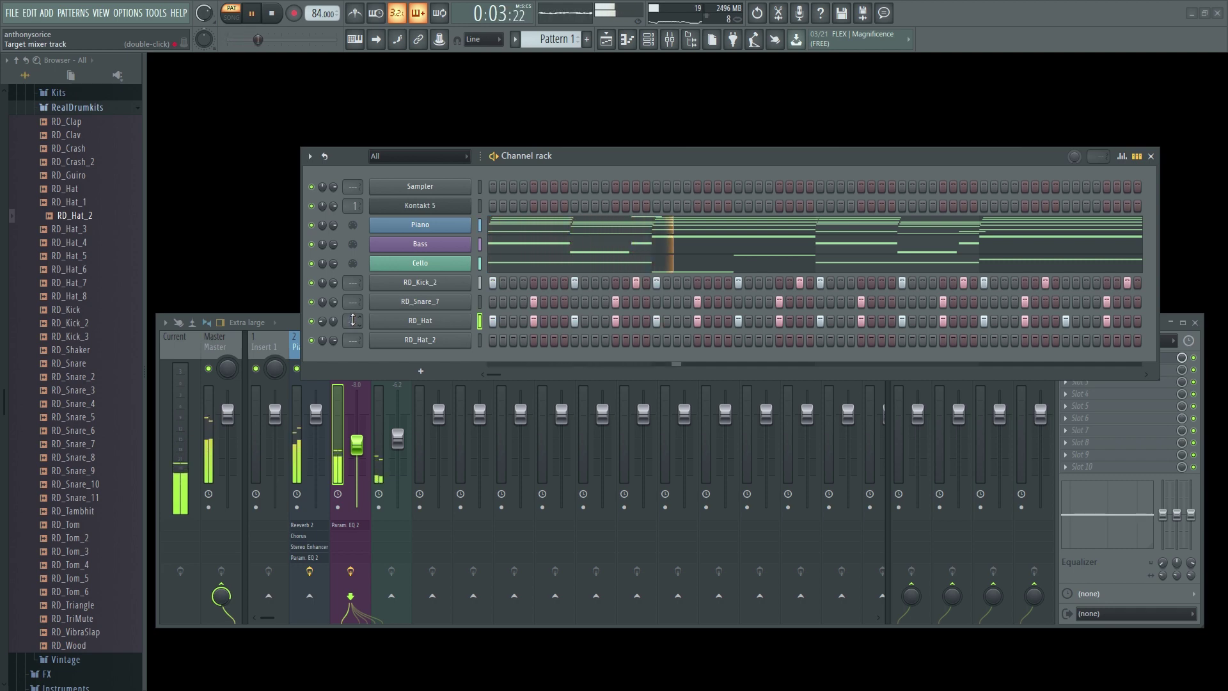
# Stop playback, add an RD_Hat_2 hit on step 11 of bar 1, and shape its volume envelope with no attack, sustain or release.
pyautogui.press('space')
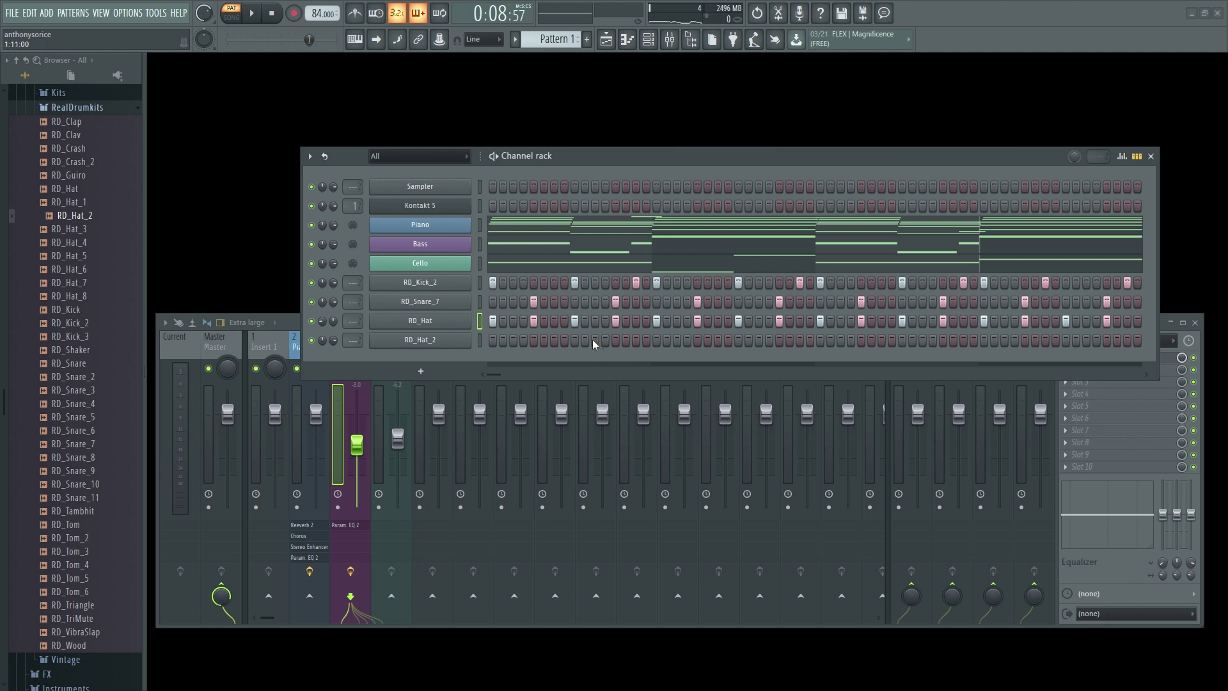
pyautogui.click(455, 341)
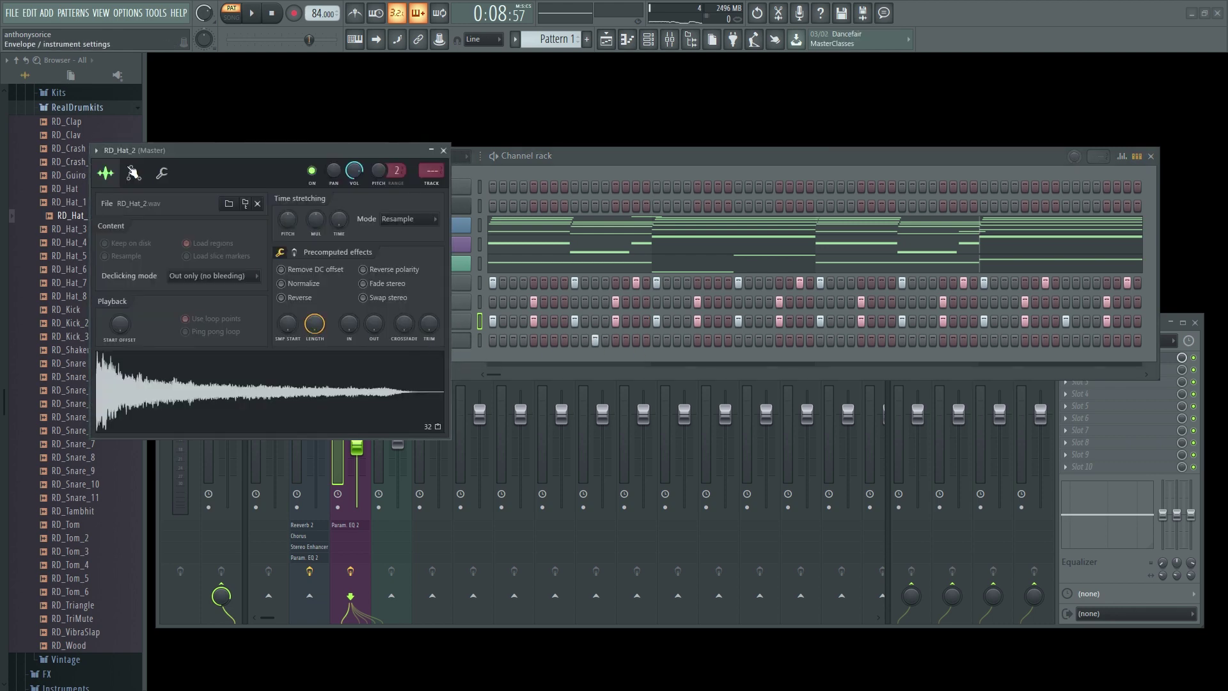
pyautogui.click(133, 172)
pyautogui.moveTo(136, 303)
pyautogui.mouseDown()
pyautogui.moveTo(136, 316)
pyautogui.moveTo(154, 312)
pyautogui.moveTo(151, 296)
pyautogui.mouseUp()
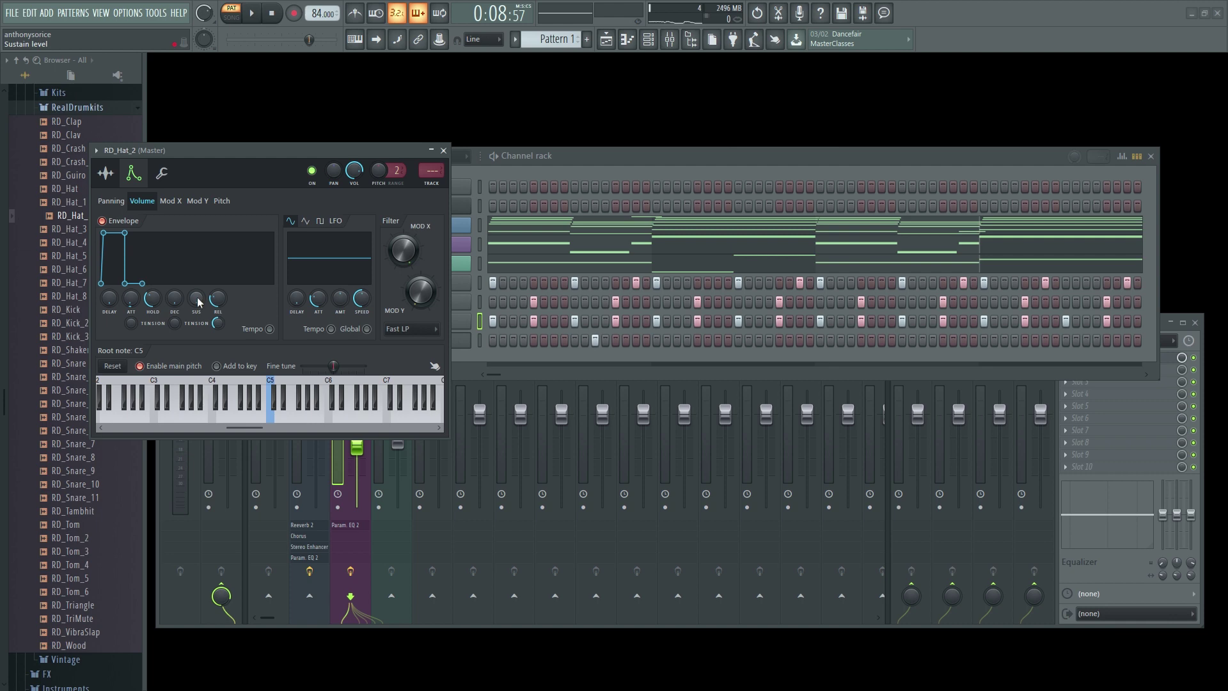
pyautogui.moveTo(157, 298); pyautogui.dragTo(157, 292)
pyautogui.moveTo(132, 299); pyautogui.dragTo(132, 308)
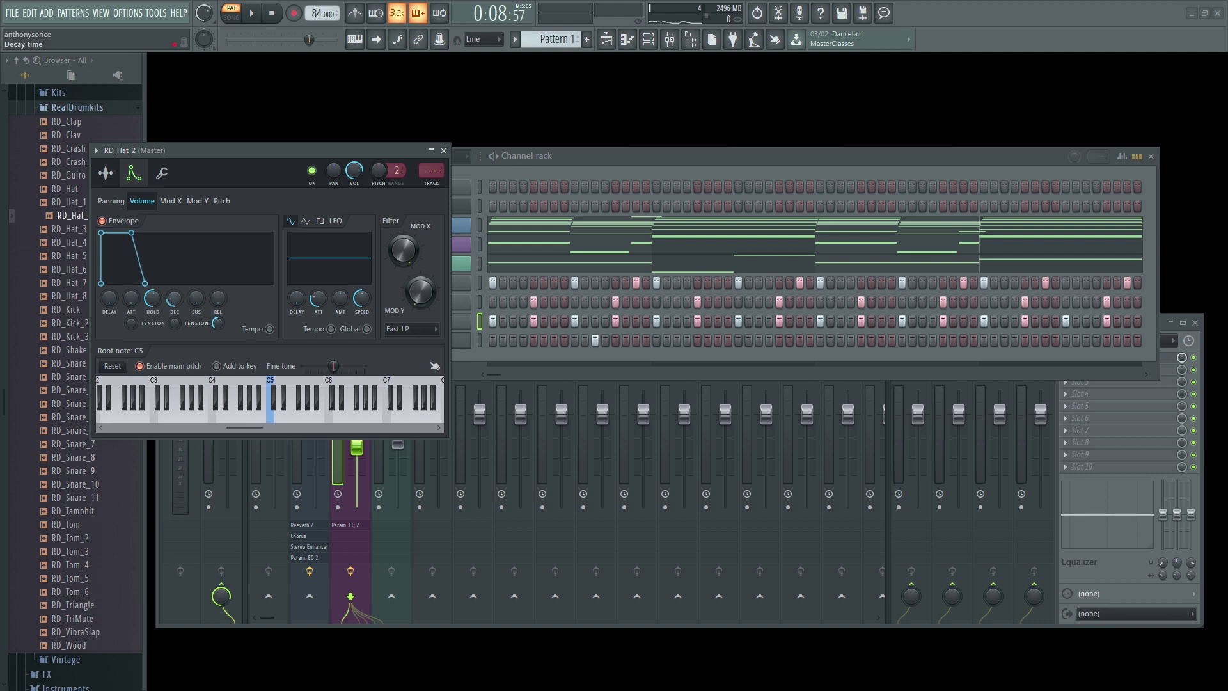
# Audition the pattern with the new RD_Hat_2 hit and lower that channel's volume.
pyautogui.press('space')
pyautogui.press('space')
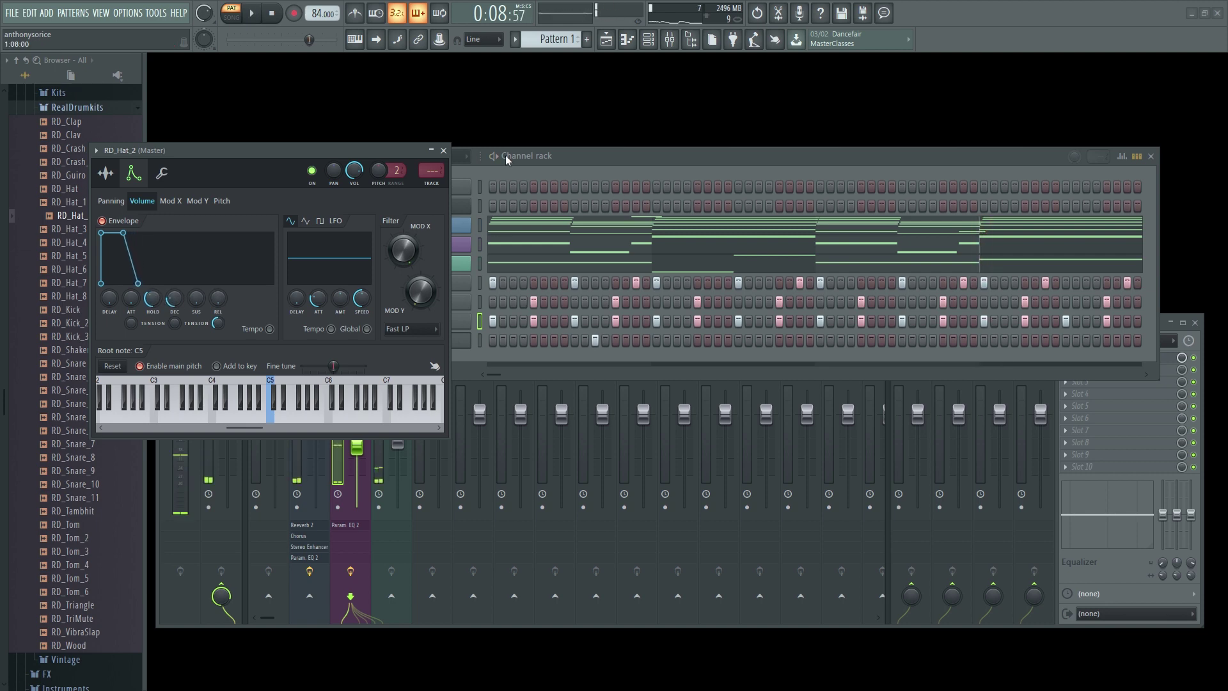
pyautogui.press('space')
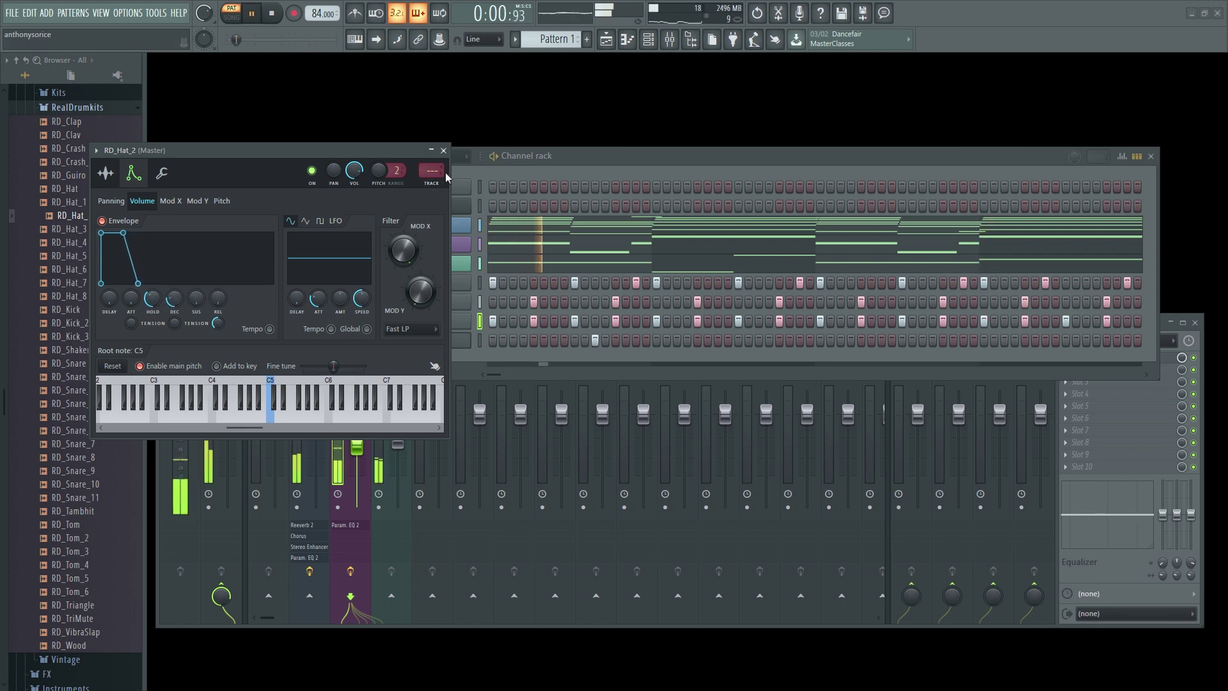
pyautogui.press('space')
pyautogui.click(557, 167)
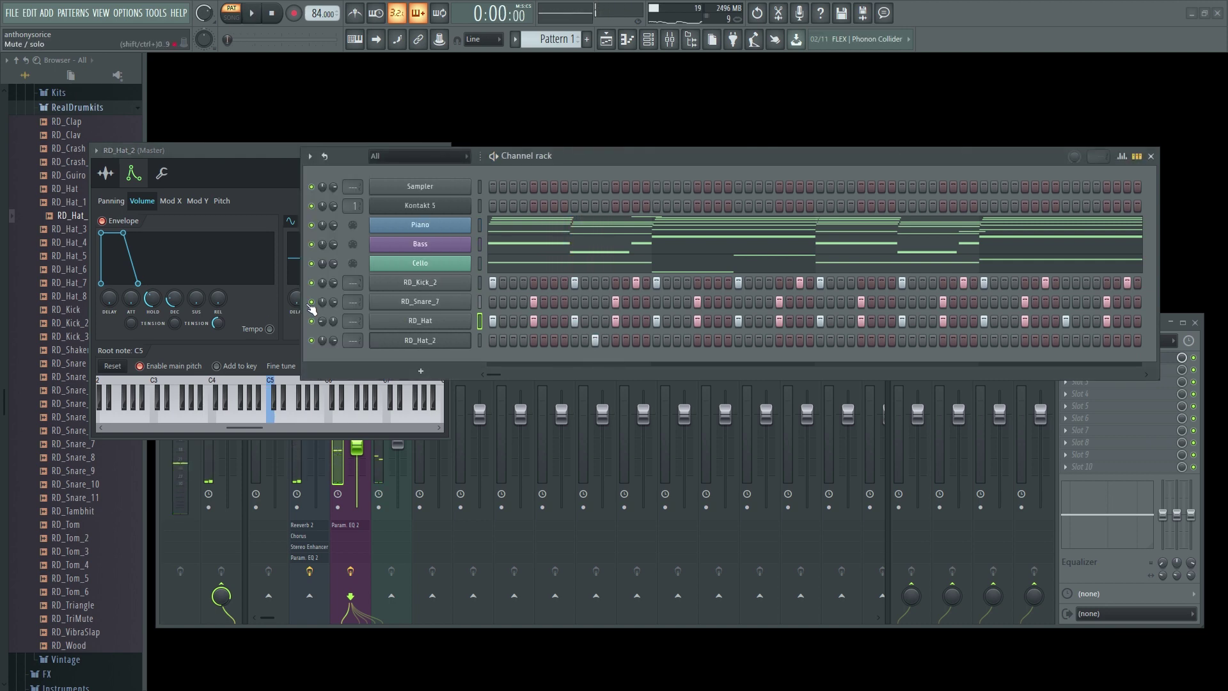
pyautogui.press('space')
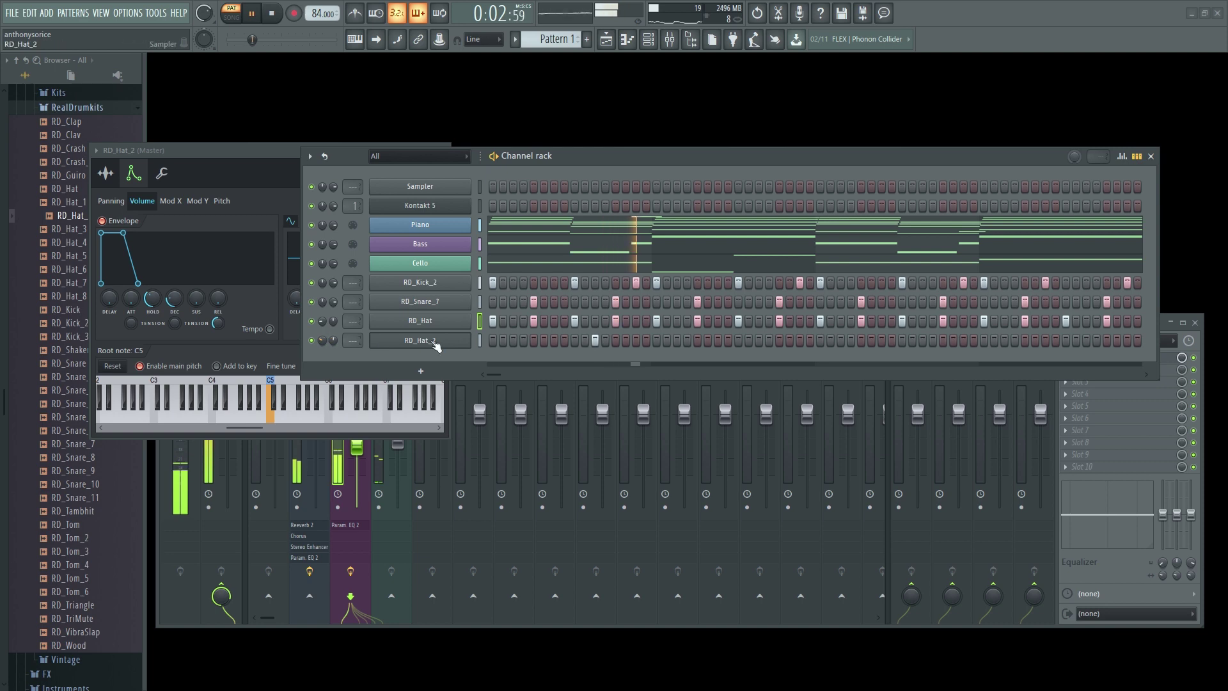
pyautogui.press('space')
# Shorten the hold time of the RD_Hat_2 volume envelope, auditioning the pattern between adjustments.
pyautogui.moveTo(149, 293); pyautogui.dragTo(149, 299)
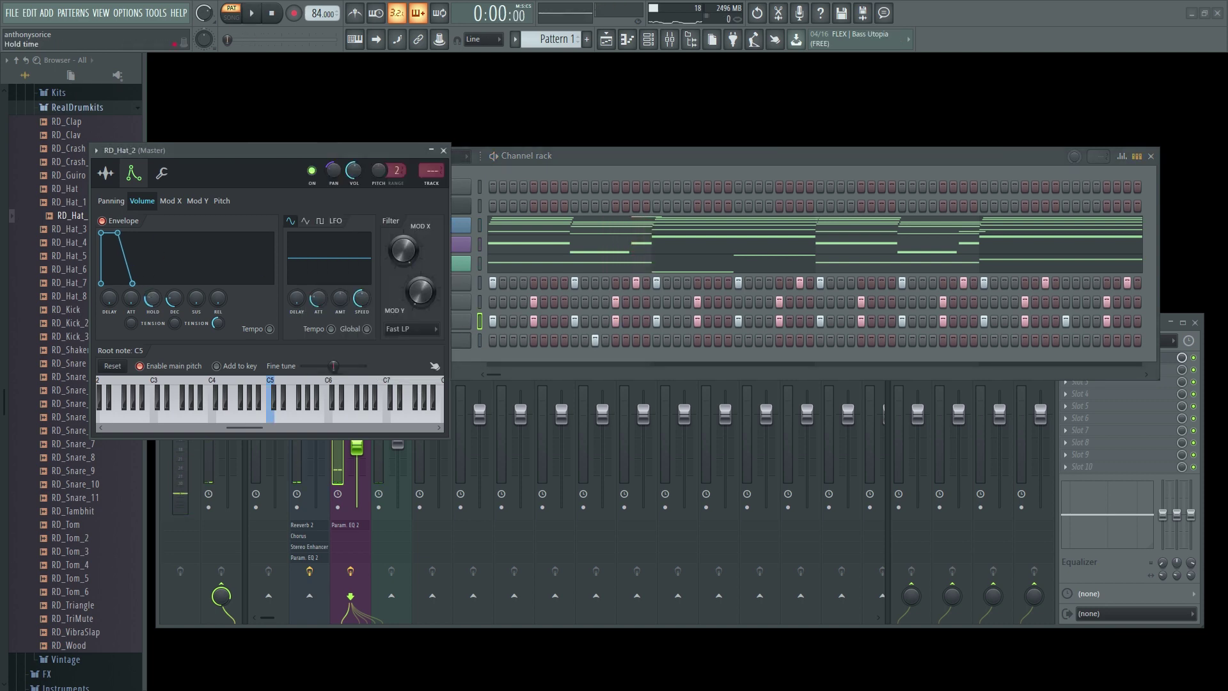
pyautogui.press('space')
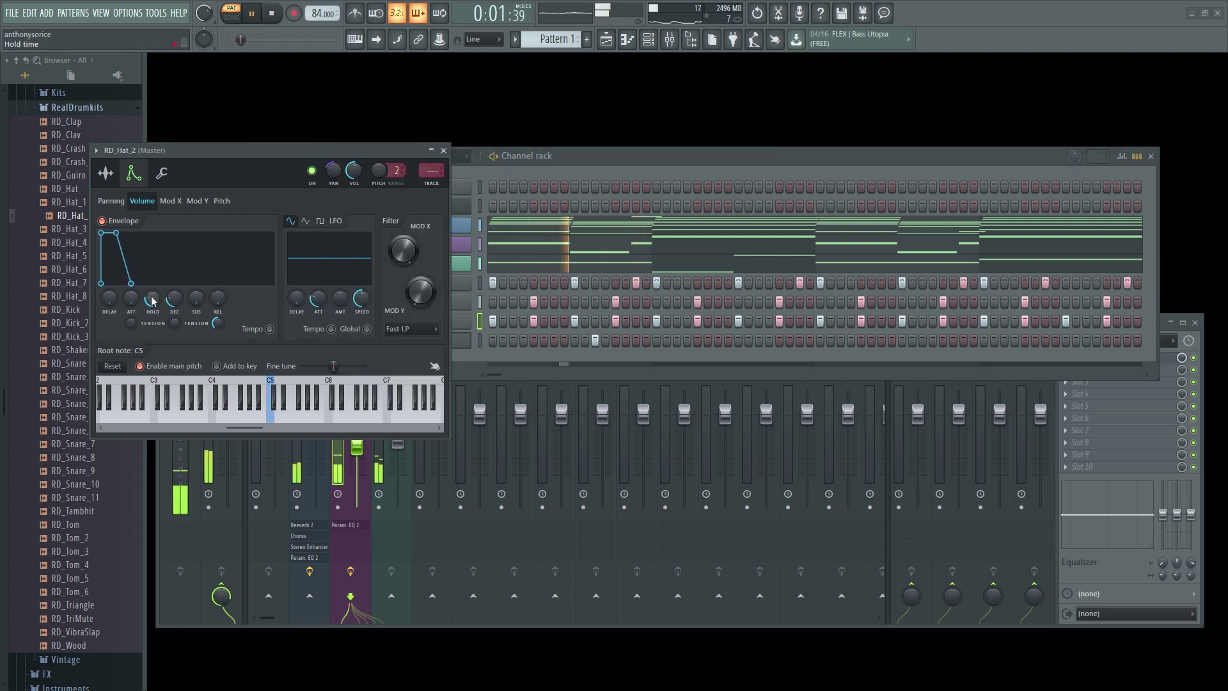
pyautogui.press('space')
pyautogui.moveTo(151, 296); pyautogui.dragTo(152, 302)
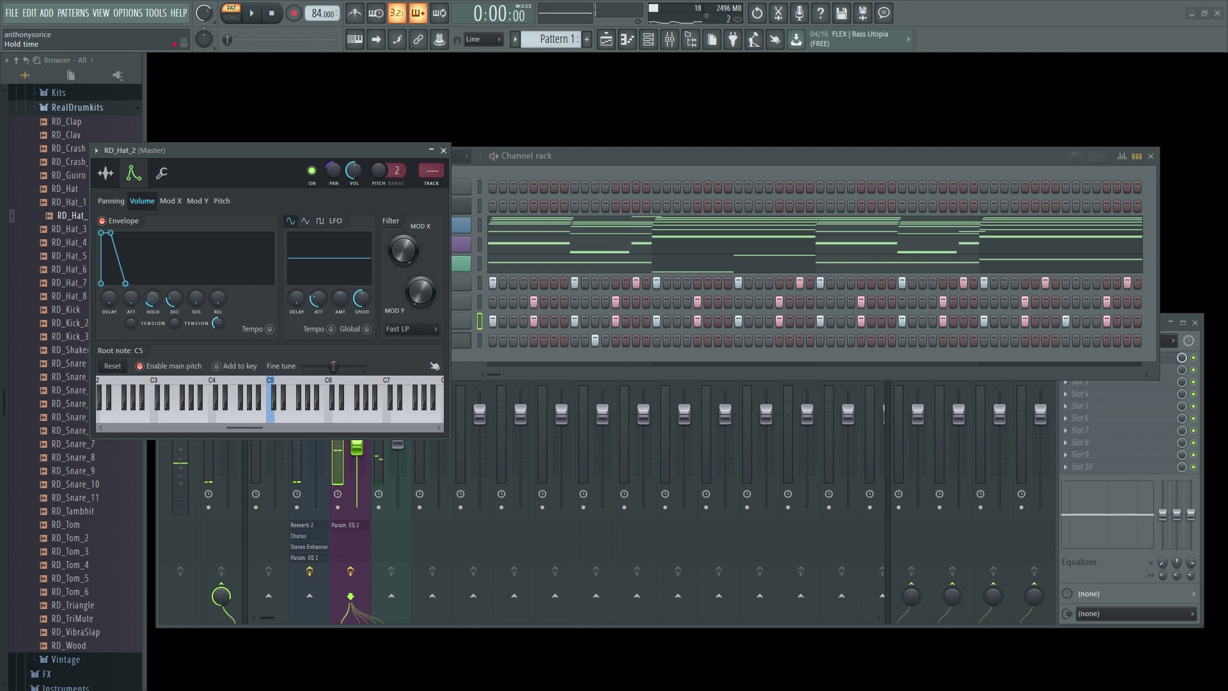
pyautogui.press('space')
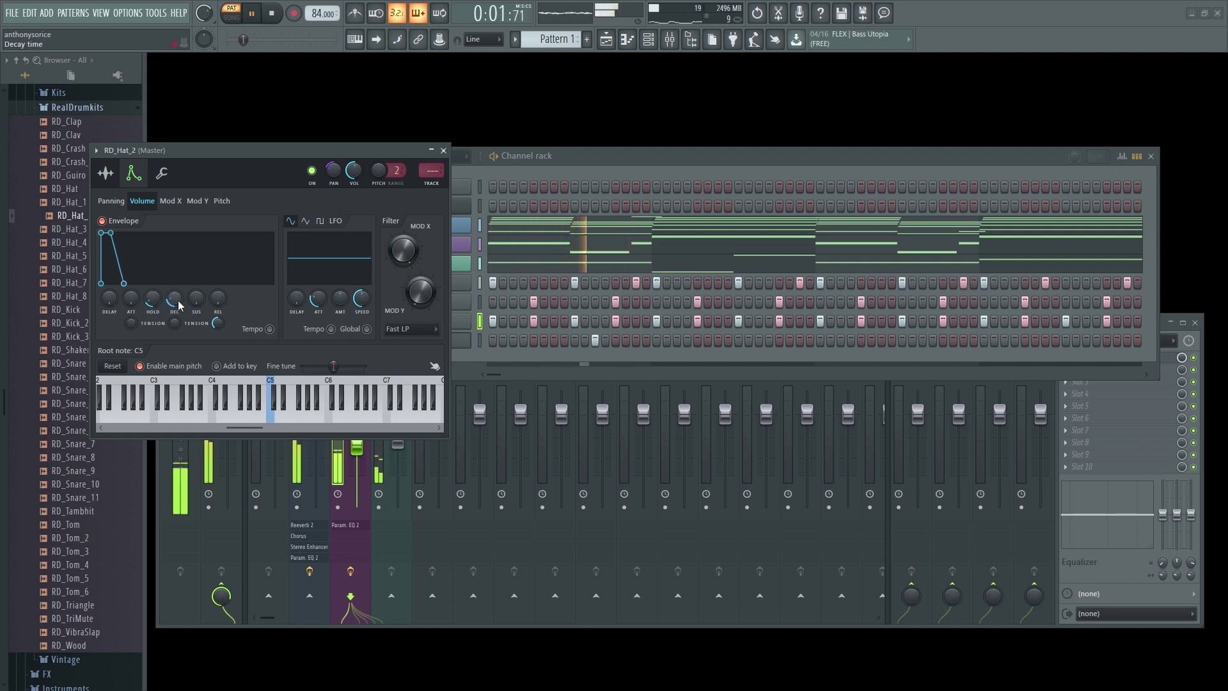
pyautogui.press('space')
pyautogui.moveTo(154, 302); pyautogui.dragTo(154, 296)
pyautogui.press('space')
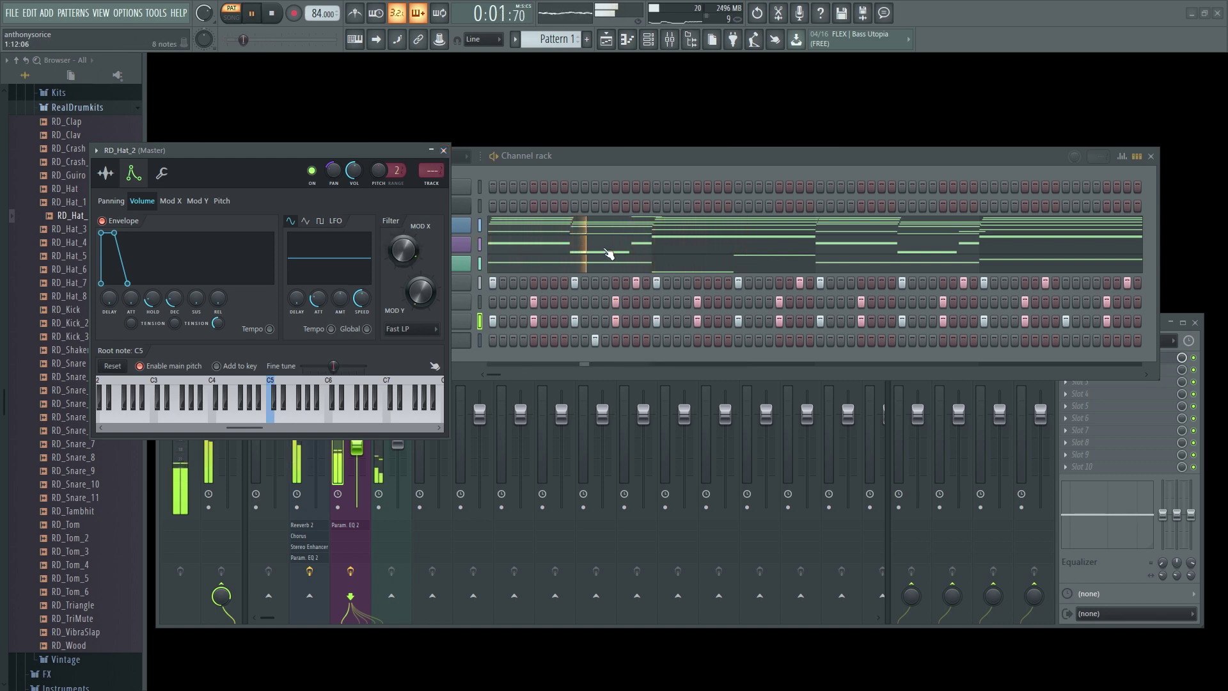
pyautogui.press('space')
# Set the RD_Hat_2 channel volume to about 39% in the channel rack and play the pattern.
pyautogui.click(612, 171)
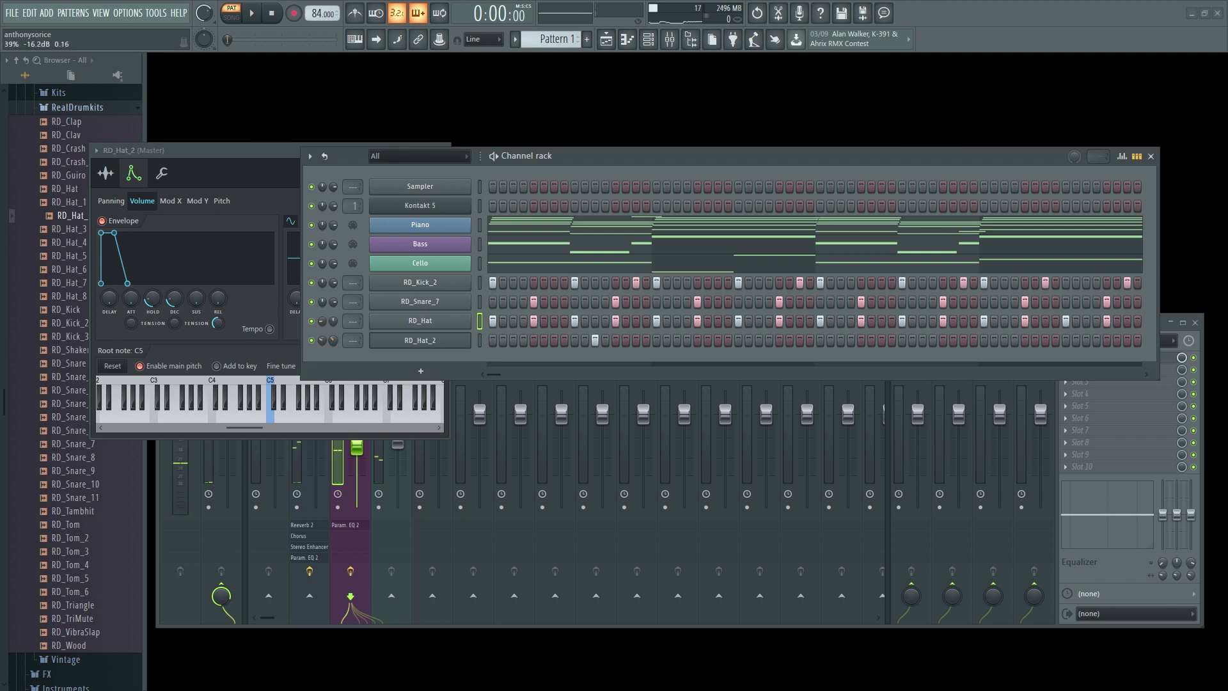
pyautogui.press('space')
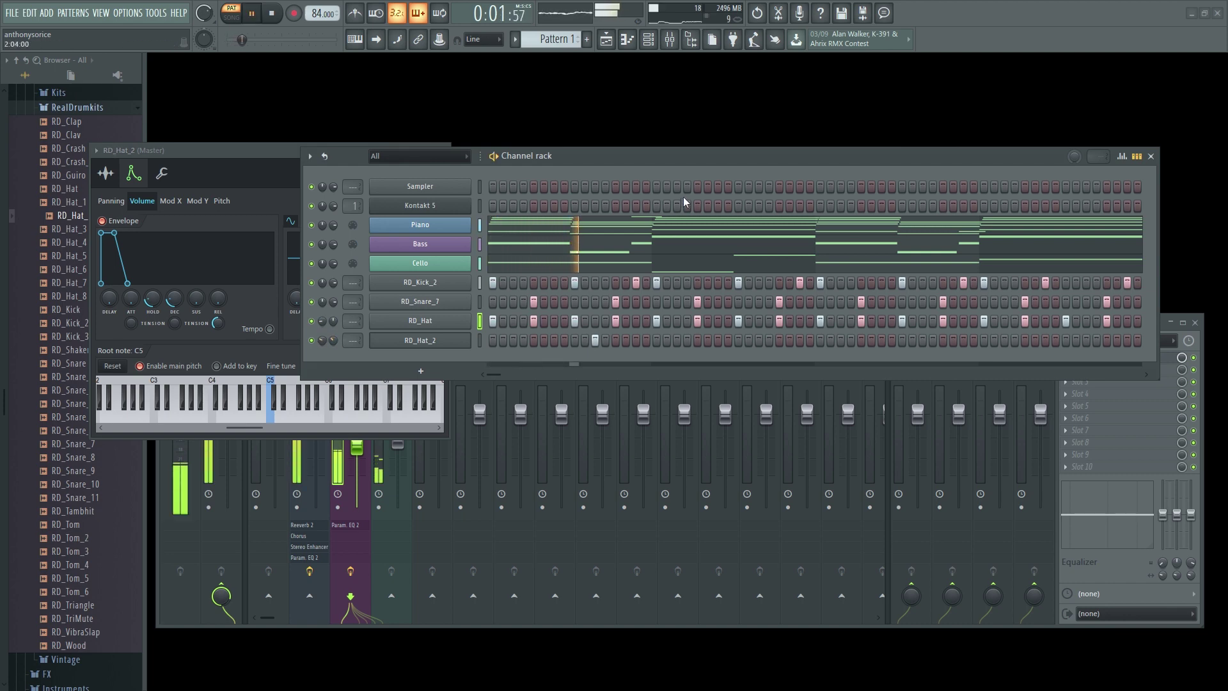
pyautogui.press('space')
# Duplicate the first-bar RD_Hat_2 note across bars 2 to 4 in the piano roll, close it, and play the pattern back.
pyautogui.rightClick(425, 341)
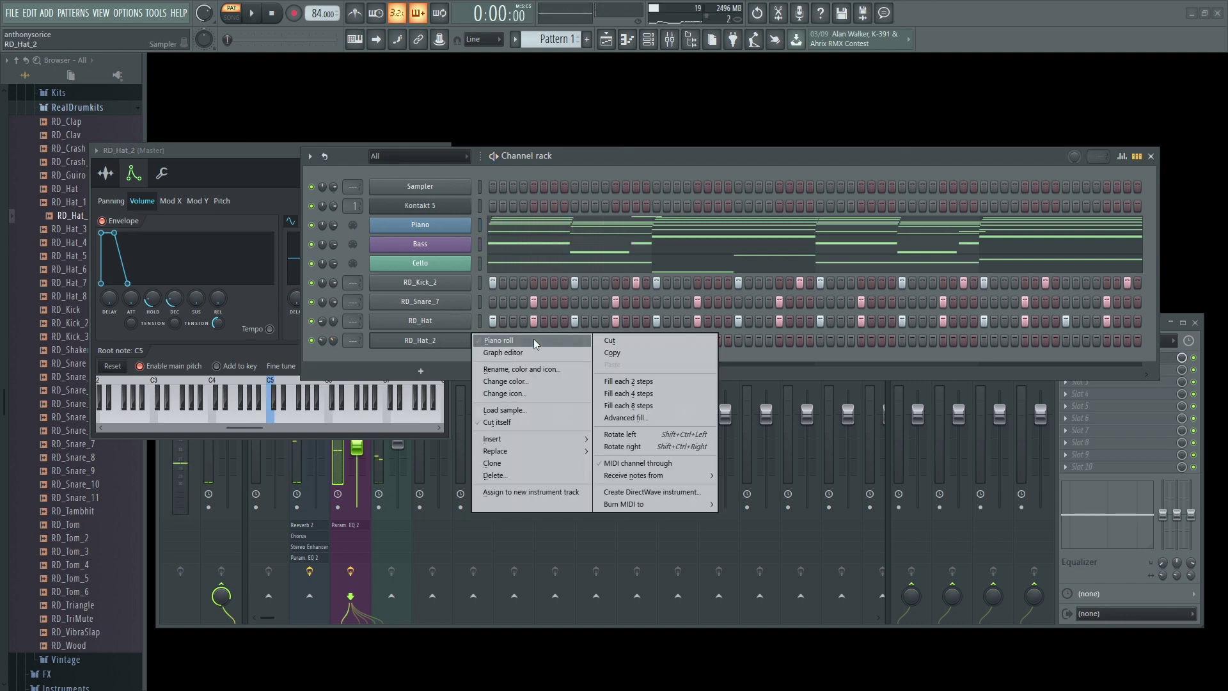
pyautogui.click(536, 342)
pyautogui.keyDown('ctrl'); pyautogui.moveTo(236, 41); pyautogui.dragTo(48, 40); pyautogui.keyUp('ctrl')
pyautogui.hotkey('ctrl', 'b')
pyautogui.hotkey('ctrl', 'b')
pyautogui.hotkey('ctrl', 'b')
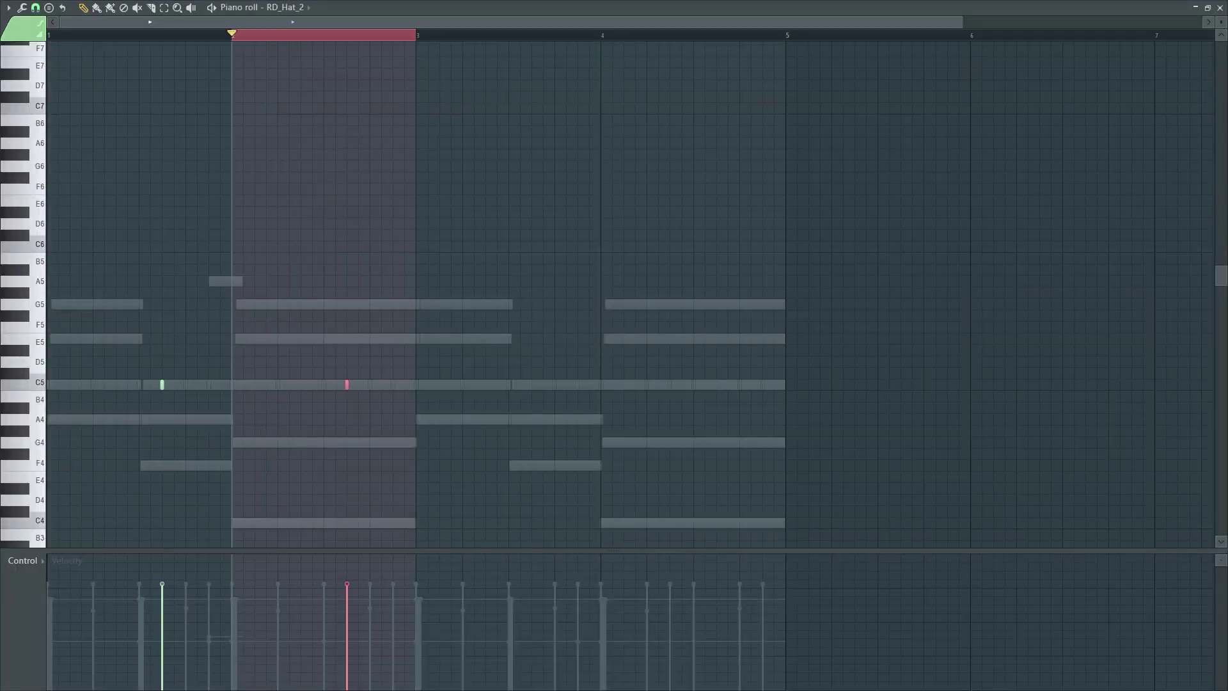
pyautogui.click(1221, 8)
pyautogui.press('space')
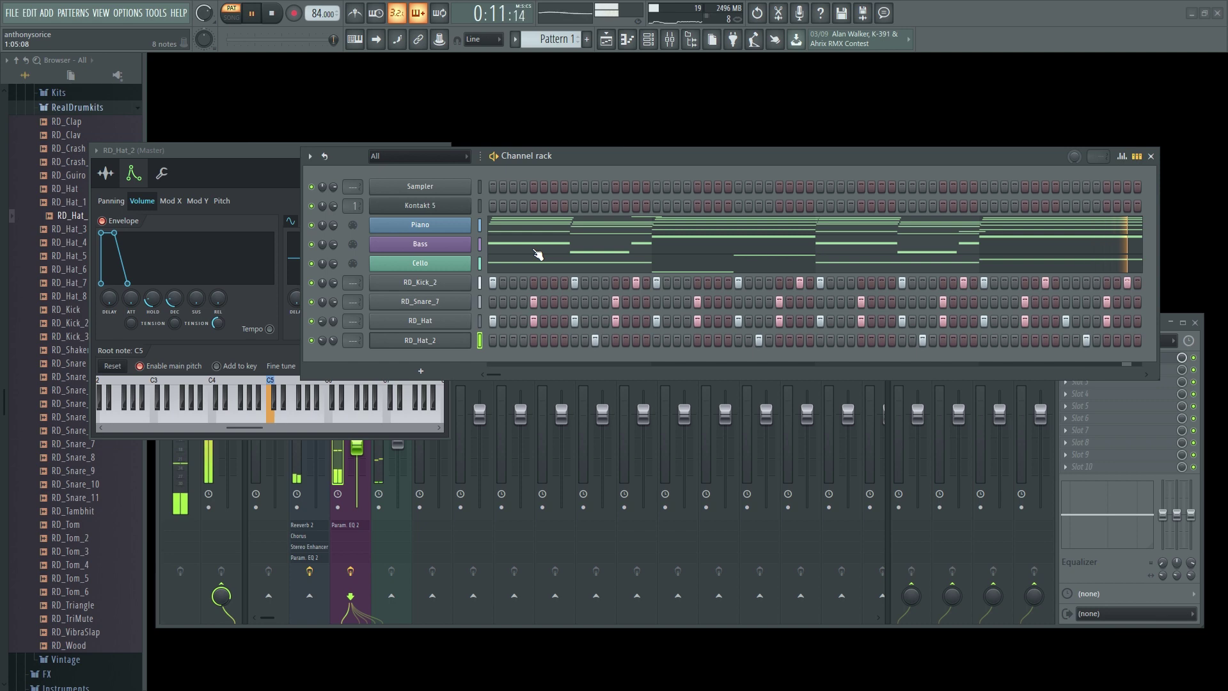
pyautogui.press('space')
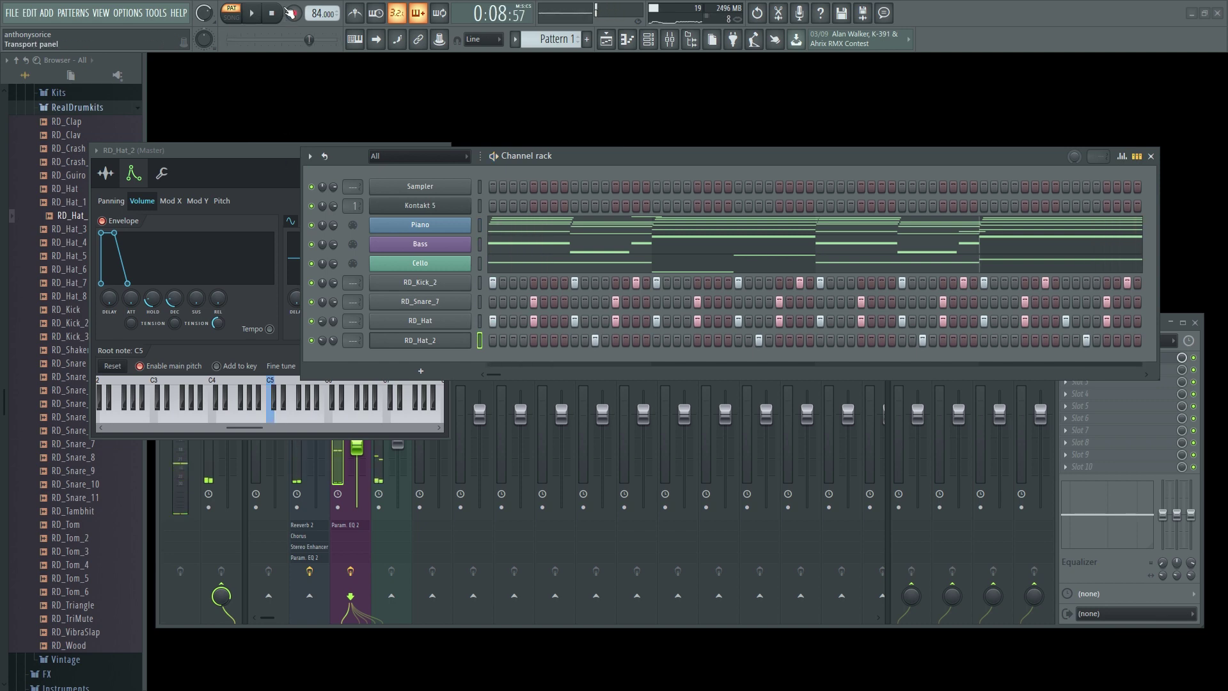
# Close the RD_Hat_2 settings and add the RD_Tambhit sample above RD_Kick_2, using the same steps as the kick.
pyautogui.click(334, 149)
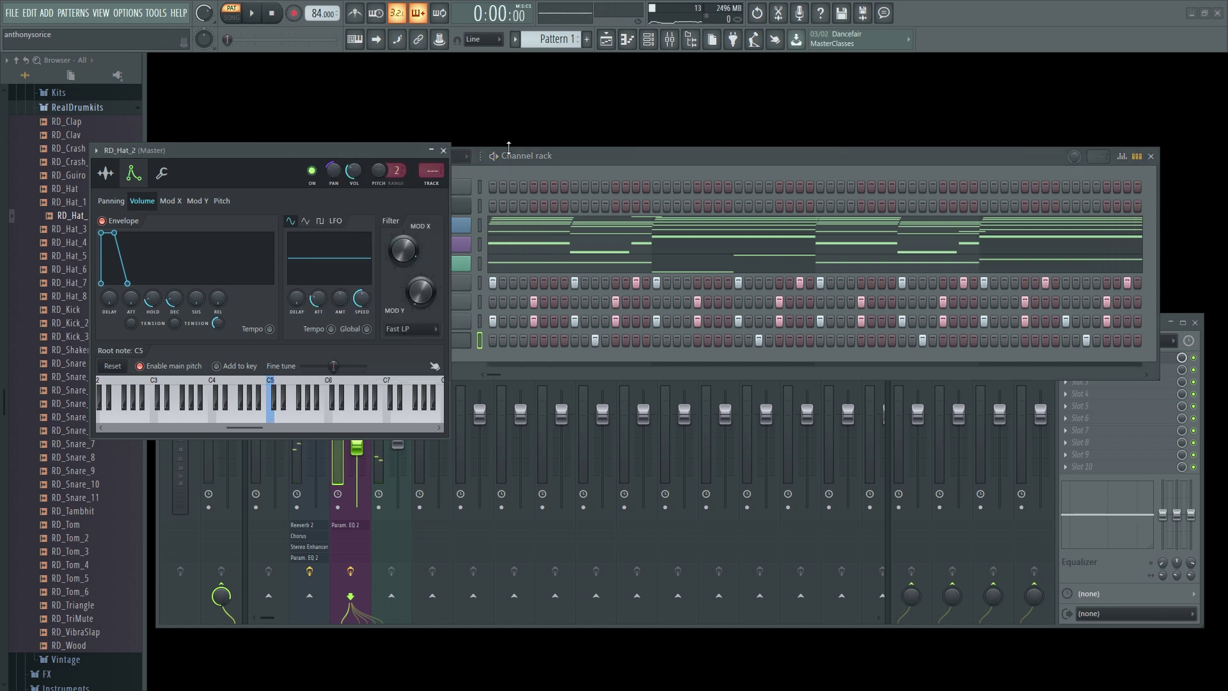
pyautogui.click(444, 150)
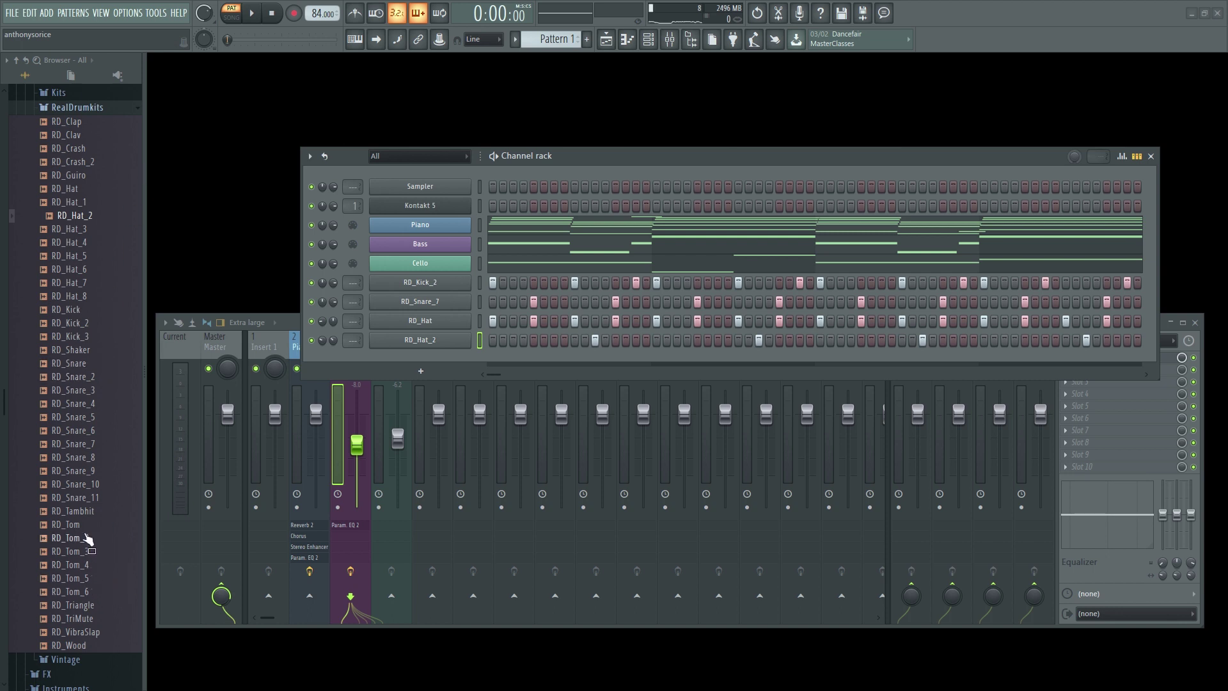
pyautogui.scroll(1, 88, 539)
pyautogui.scroll(-3, 90, 540)
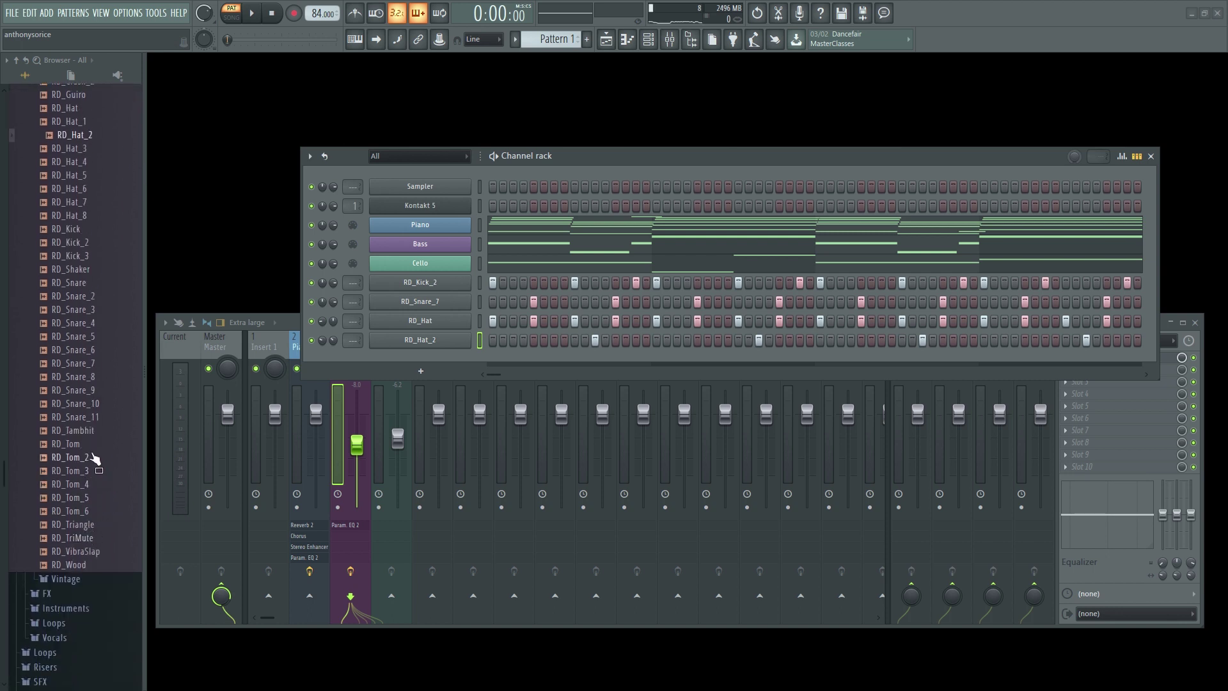
pyautogui.click(94, 432)
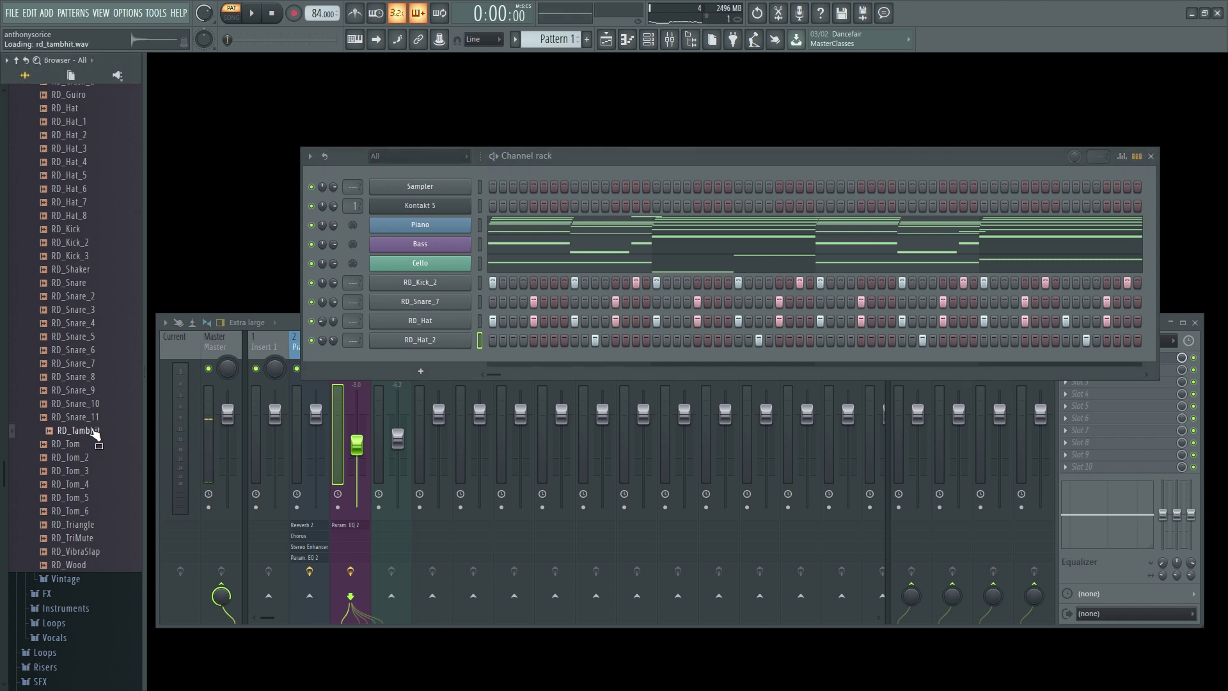
pyautogui.moveTo(93, 435); pyautogui.dragTo(433, 280)
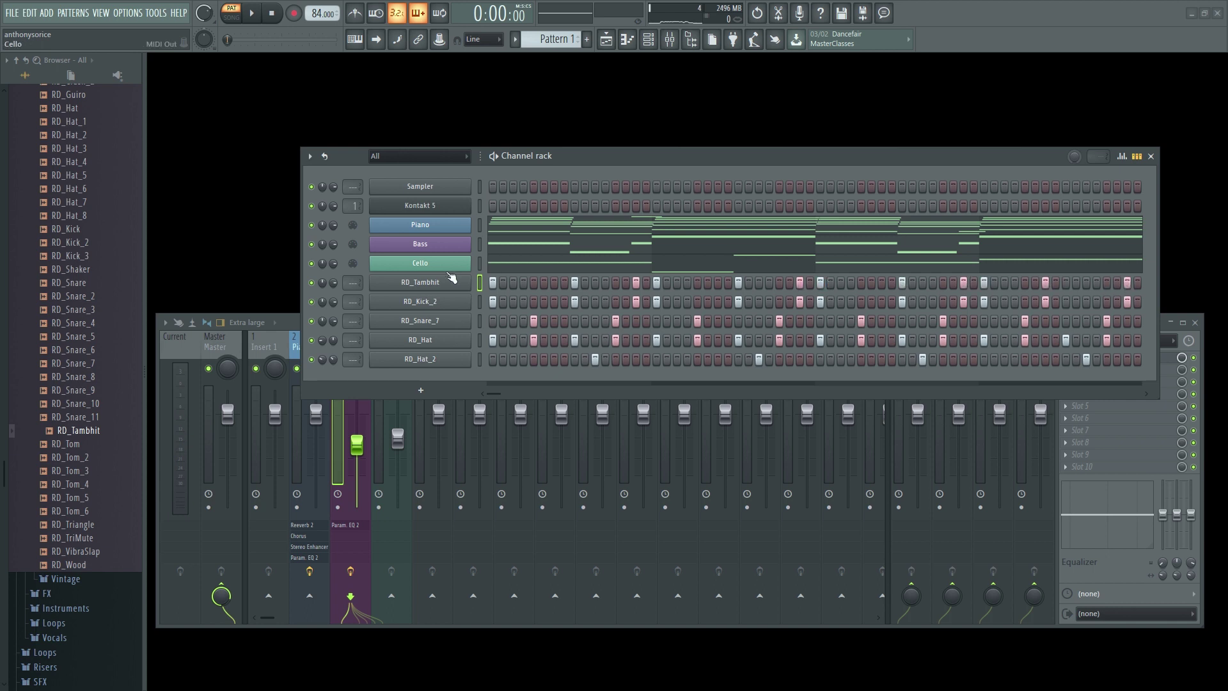
# Shape the RD_Tambhit volume envelope with zero attack, decay, sustain and release and a short hold.
pyautogui.click(413, 285)
pyautogui.click(177, 194)
pyautogui.click(156, 194)
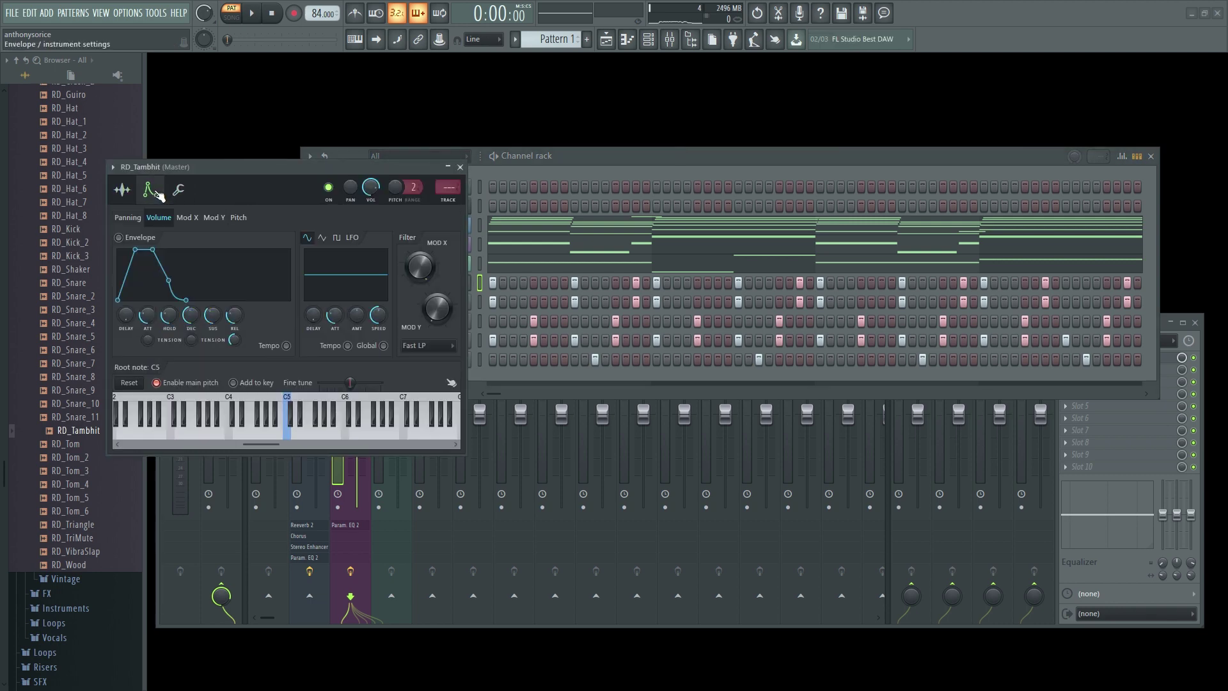
pyautogui.moveTo(144, 314); pyautogui.dragTo(186, 371)
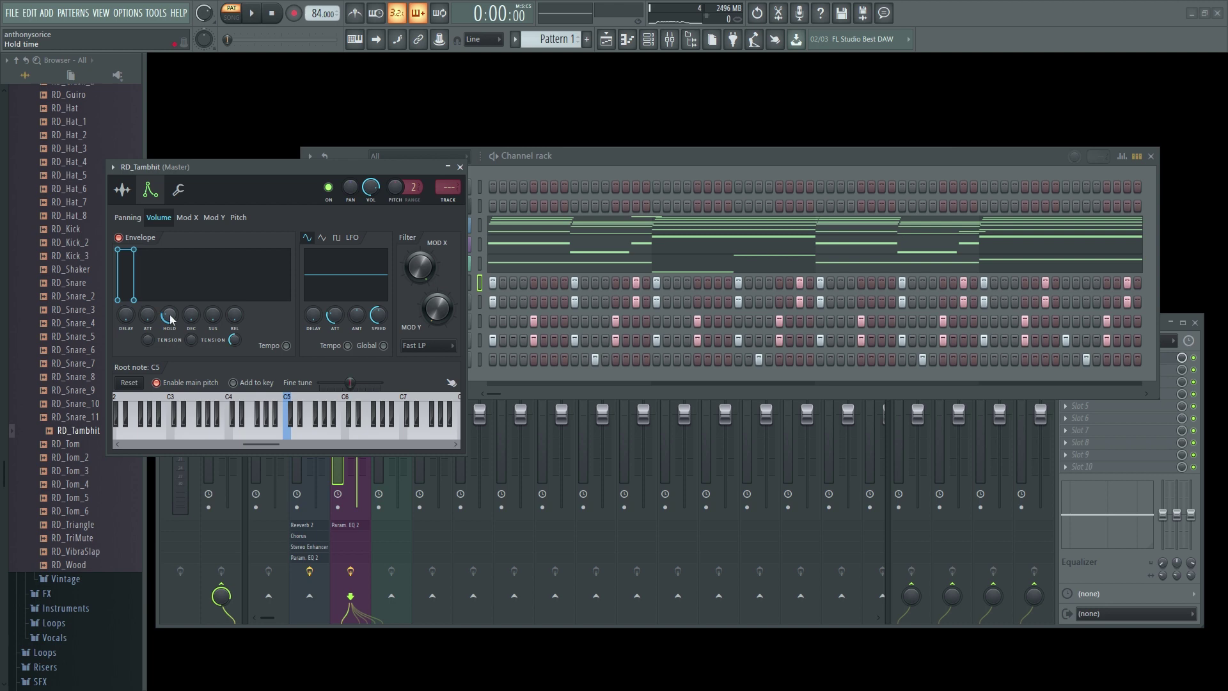
# Close the RD_Tambhit settings, lower its channel volume, and audition the pattern.
pyautogui.click(459, 167)
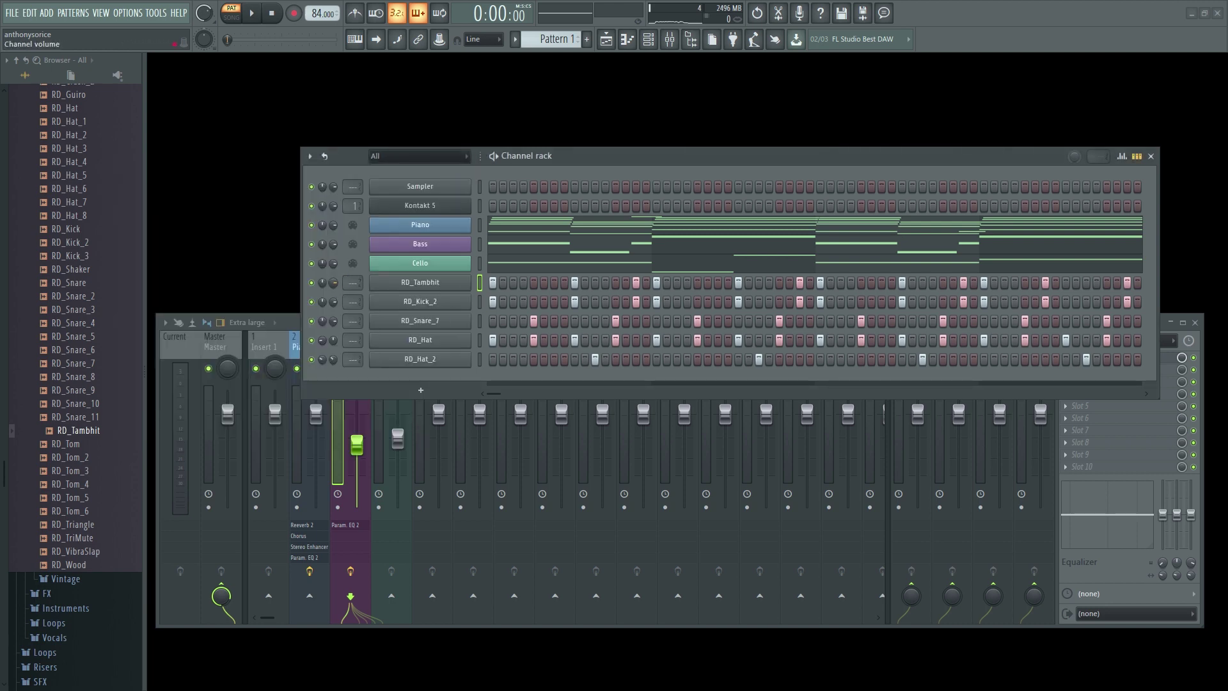
pyautogui.press('space')
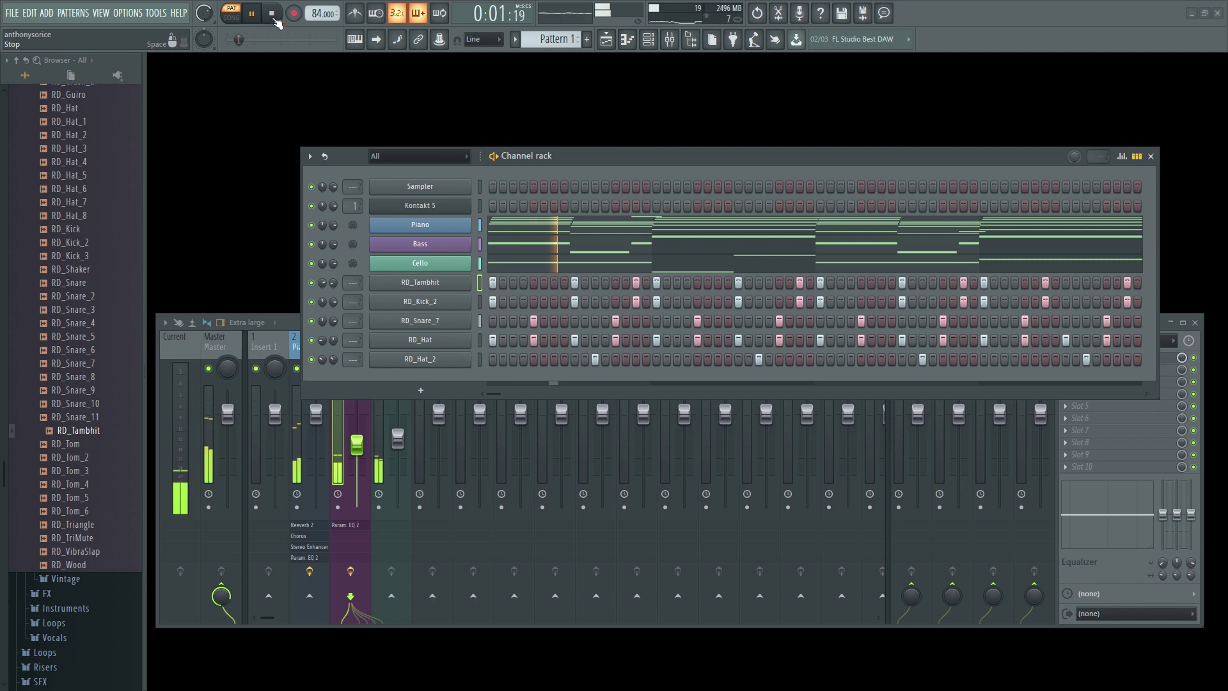
pyautogui.press('space')
# Route RD_Tambhit, RD_Kick_2, RD_Snare_7, RD_Hat and RD_Hat_2 to mixer track 10.
pyautogui.moveTo(353, 283); pyautogui.dragTo(352, 250)
pyautogui.moveTo(352, 302)
pyautogui.mouseDown()
pyautogui.moveTo(352, 270)
pyautogui.moveTo(352, 311)
pyautogui.moveTo(353, 289)
pyautogui.mouseUp()
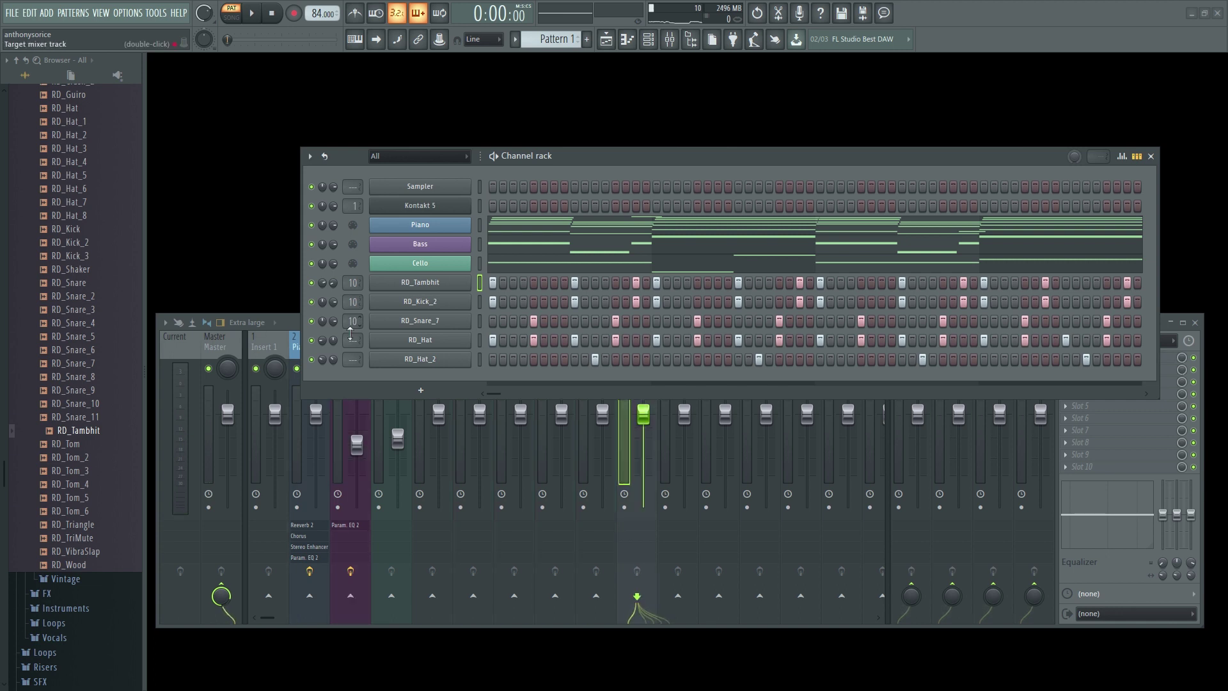
pyautogui.moveTo(353, 340); pyautogui.dragTo(352, 312)
pyautogui.moveTo(352, 359)
pyautogui.mouseDown()
pyautogui.moveTo(352, 332)
pyautogui.moveTo(352, 348)
pyautogui.mouseUp()
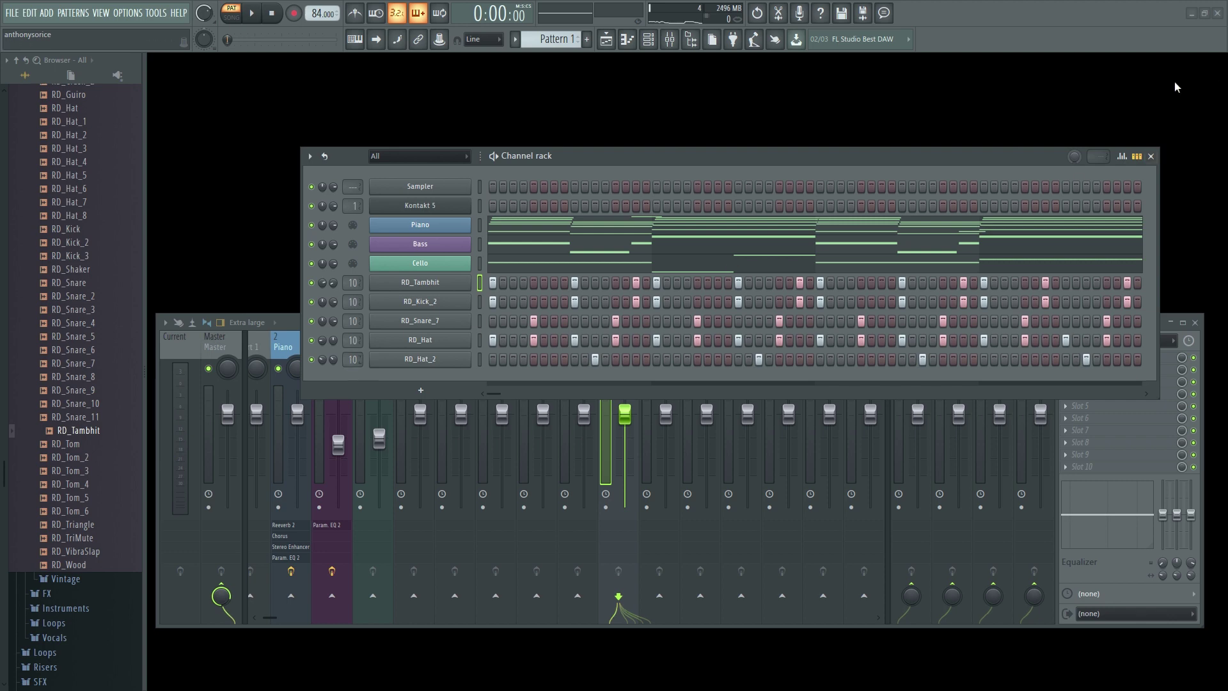
# Close the channel rack, load Fruity Reeverb 2 in the first effect slot of Insert 10, and slightly lower its wet level.
pyautogui.click(1151, 156)
pyautogui.click(1088, 358)
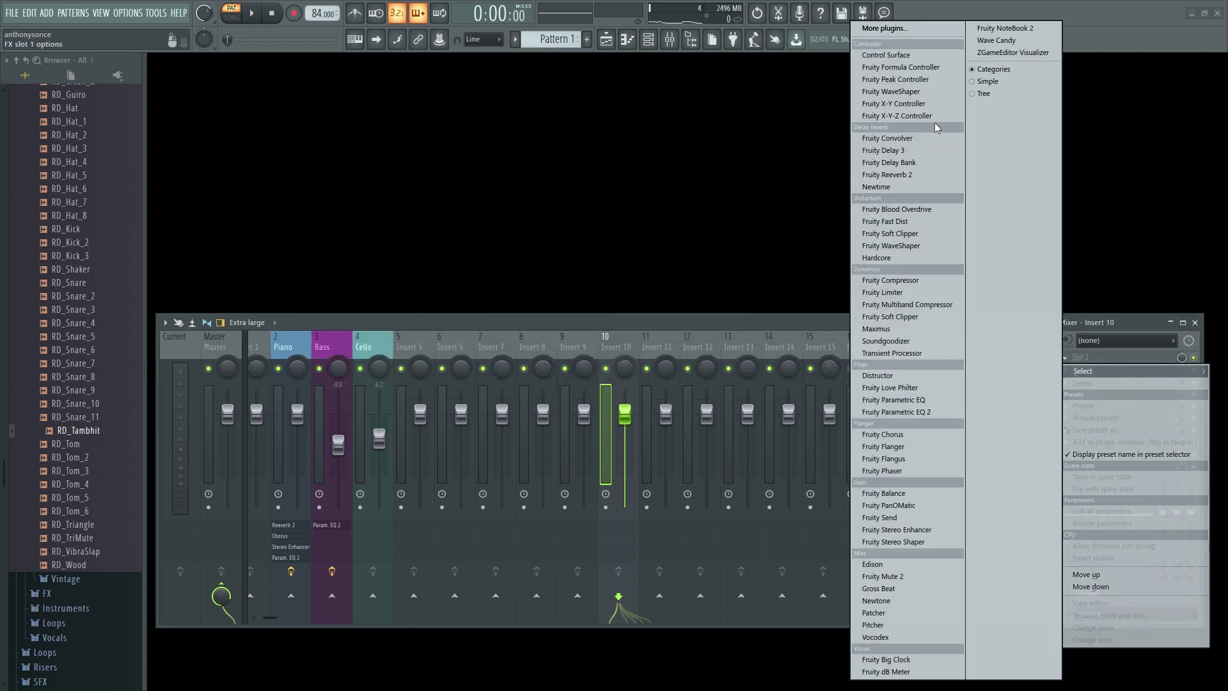
pyautogui.click(908, 174)
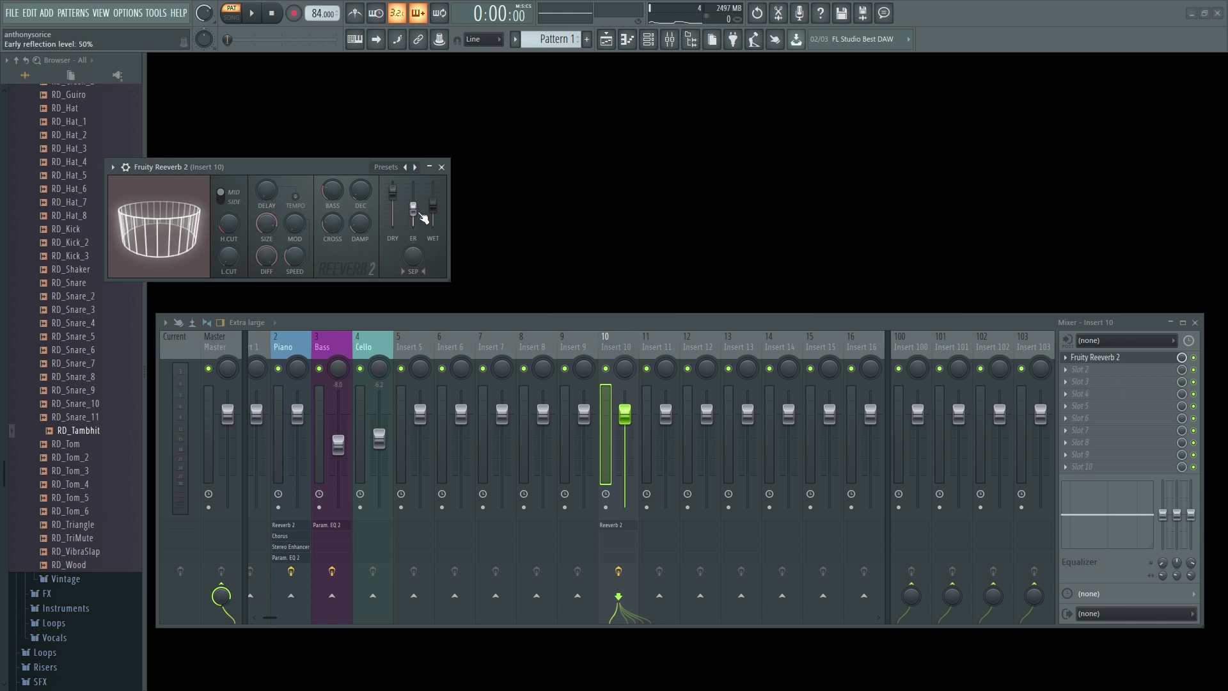
pyautogui.moveTo(433, 206); pyautogui.dragTo(433, 208)
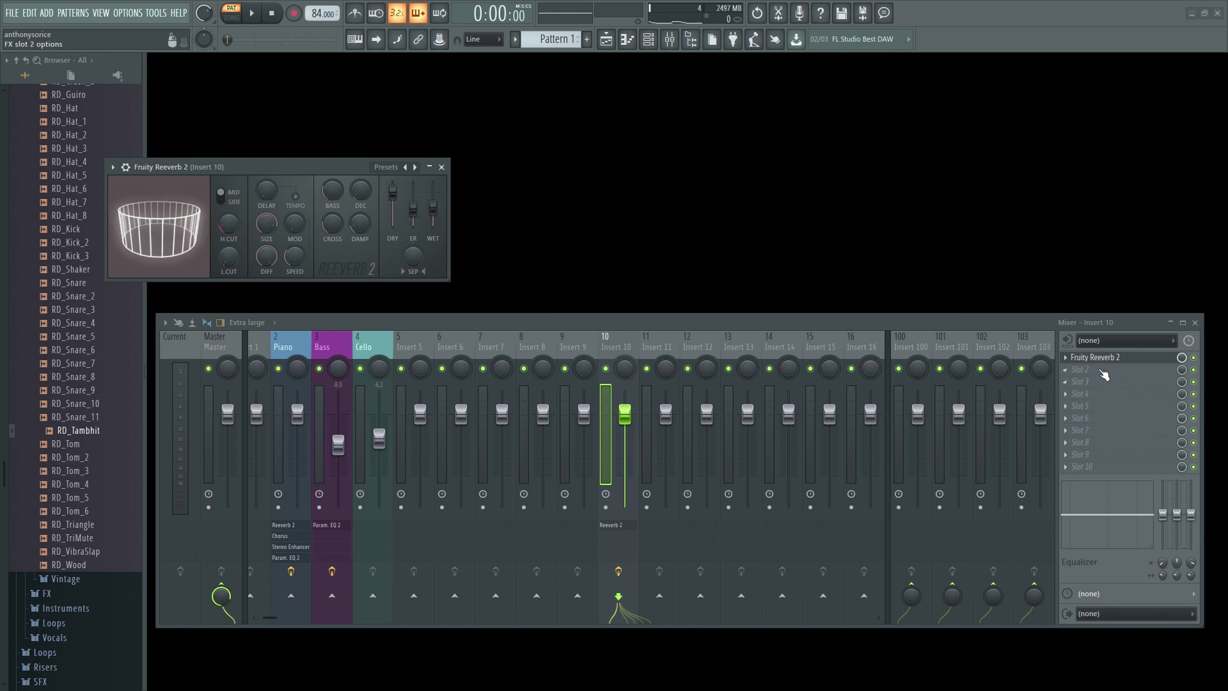
# Load Fruity Parametric EQ 2 in slot 2 of Insert 10 and, during playback, cut the band 1 low shelf about 6.4 dB near 105 Hz.
pyautogui.click(1103, 371)
pyautogui.click(918, 412)
pyautogui.press('space')
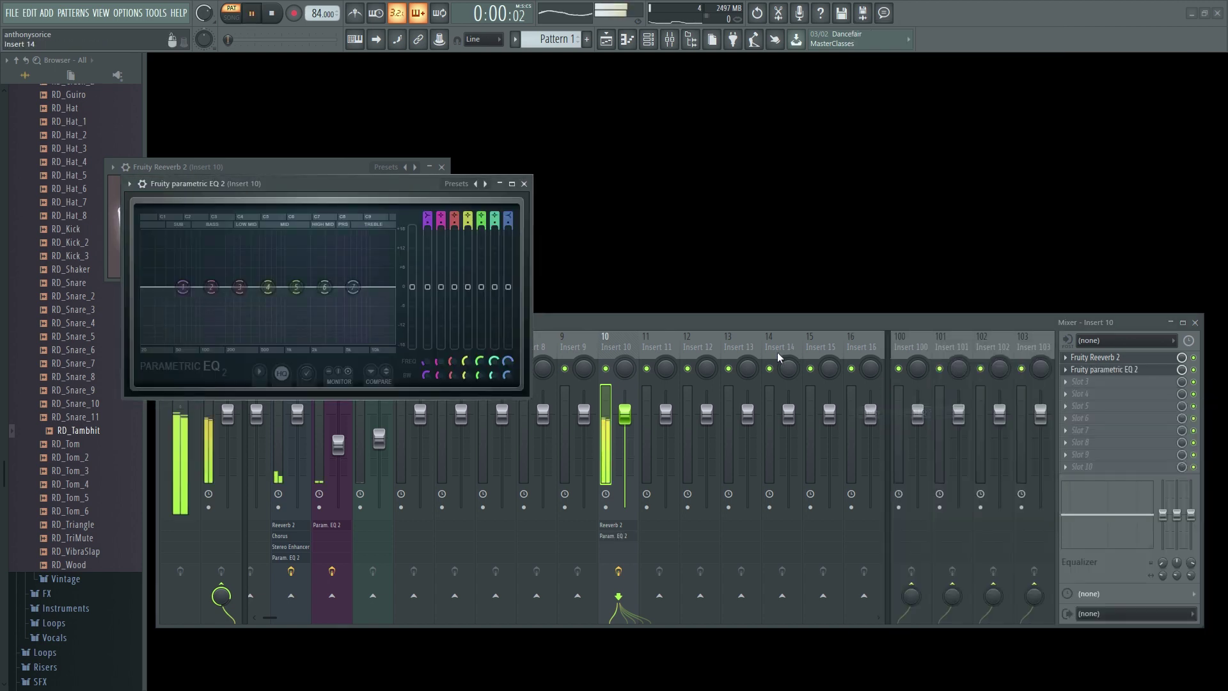
pyautogui.moveTo(190, 307); pyautogui.dragTo(204, 308)
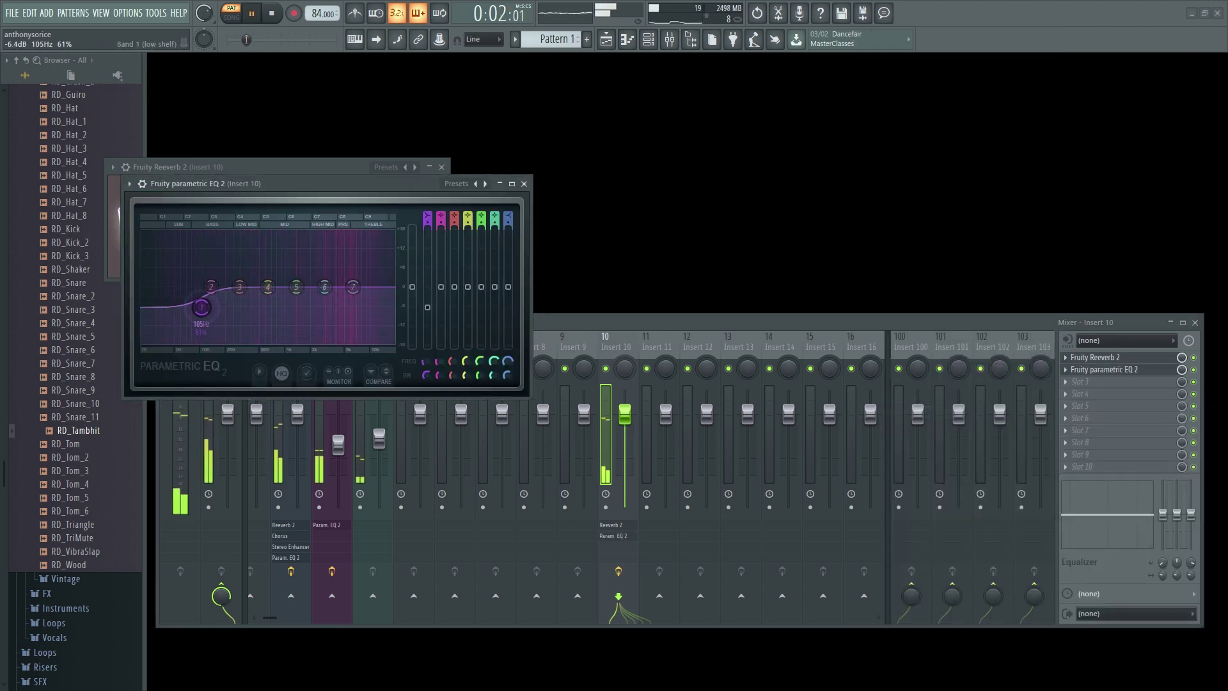
# Lower the Insert 10 mixer volume to about -5.7 dB and stop playback.
pyautogui.moveTo(631, 417); pyautogui.dragTo(636, 439)
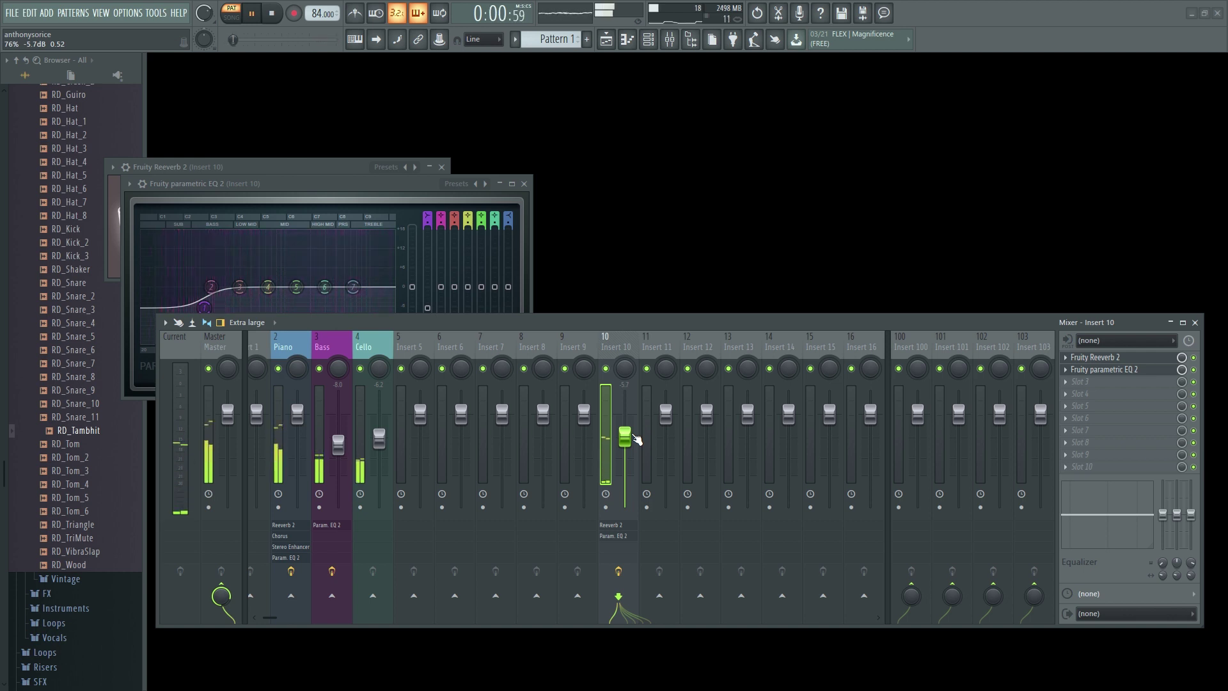
pyautogui.press('space')
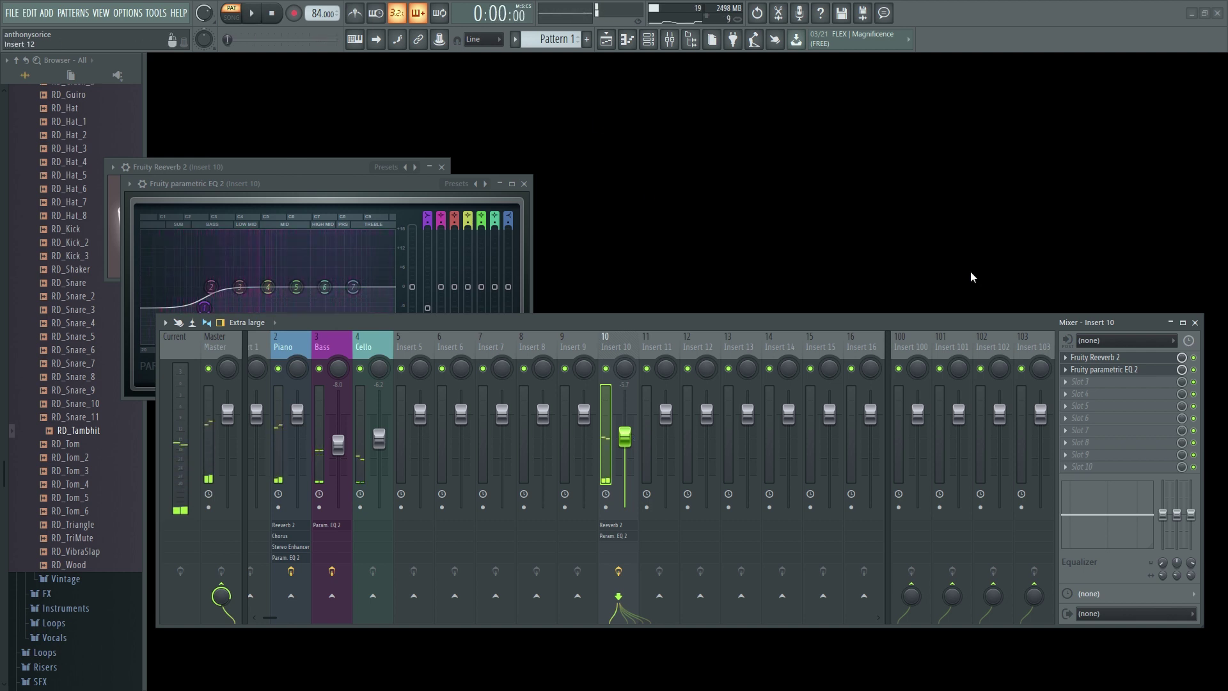
# Show the channel rack and examine the miscellaneous channel settings of Kontakt 5 and RD_Hat, including the time controls.
pyautogui.press('F6')
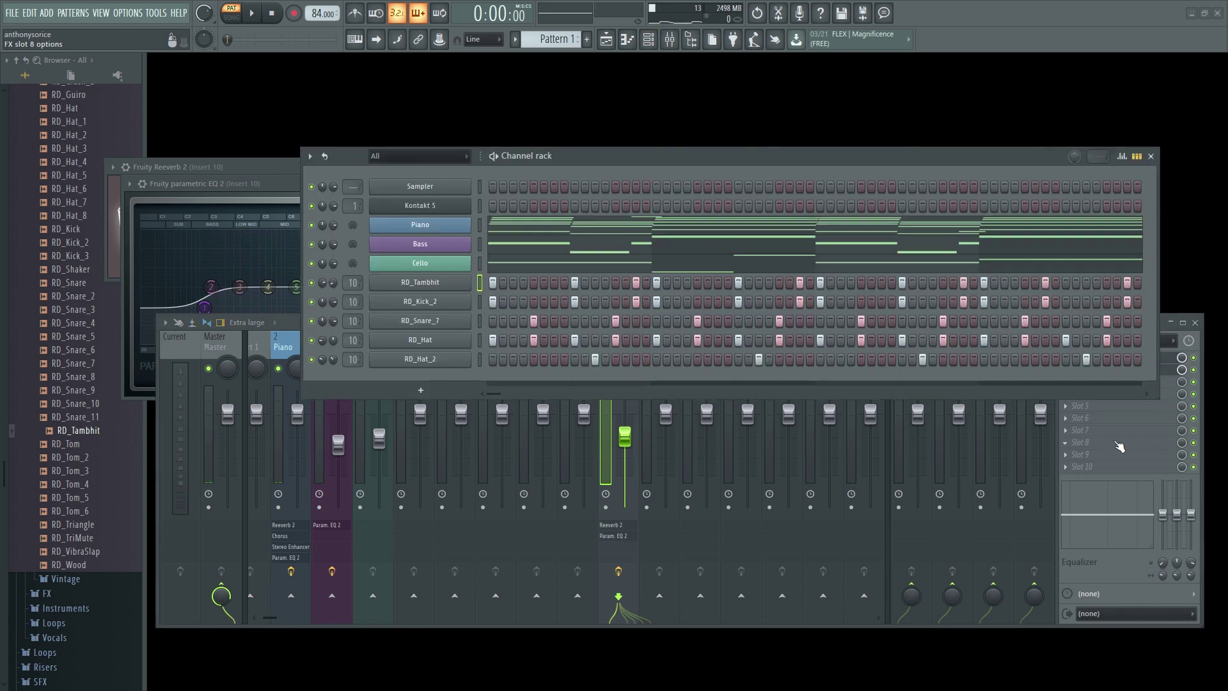
pyautogui.click(438, 205)
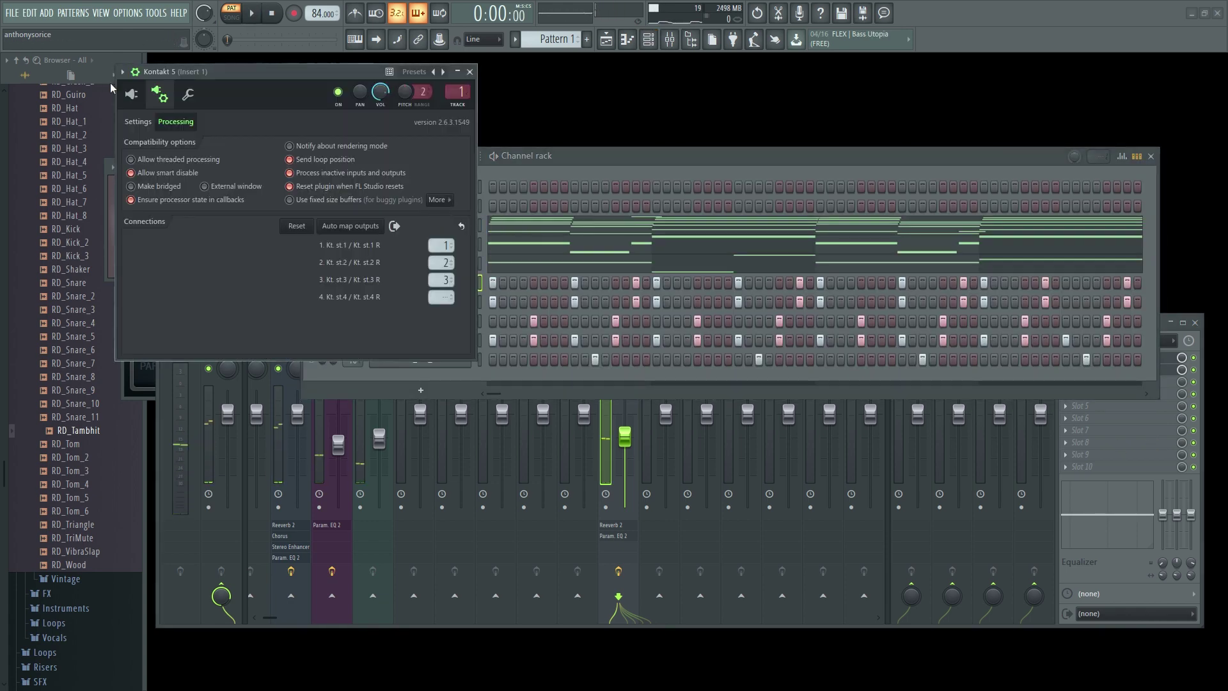
pyautogui.click(187, 94)
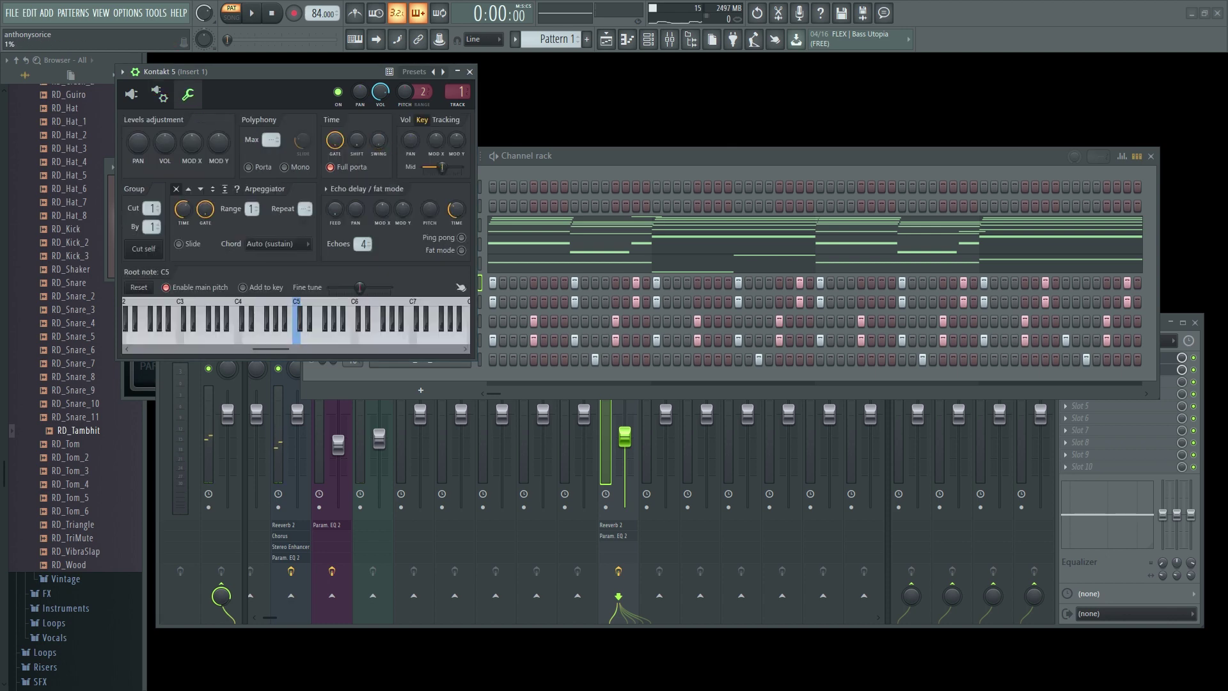
pyautogui.click(469, 72)
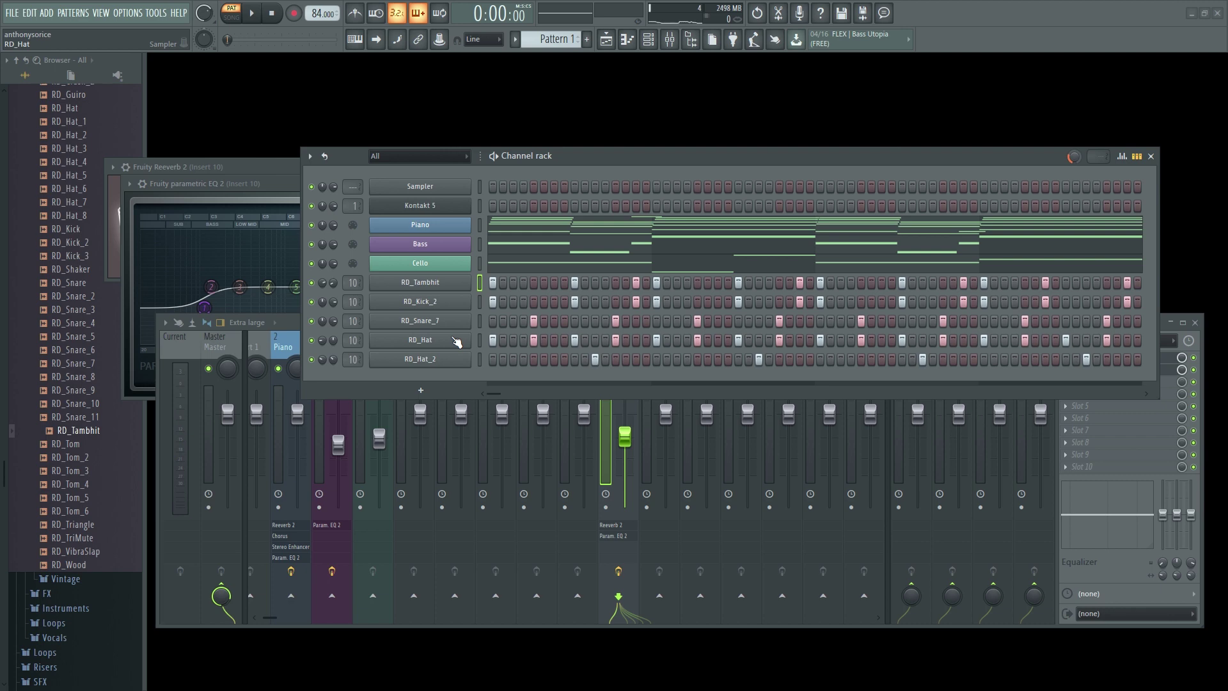
pyautogui.click(427, 347)
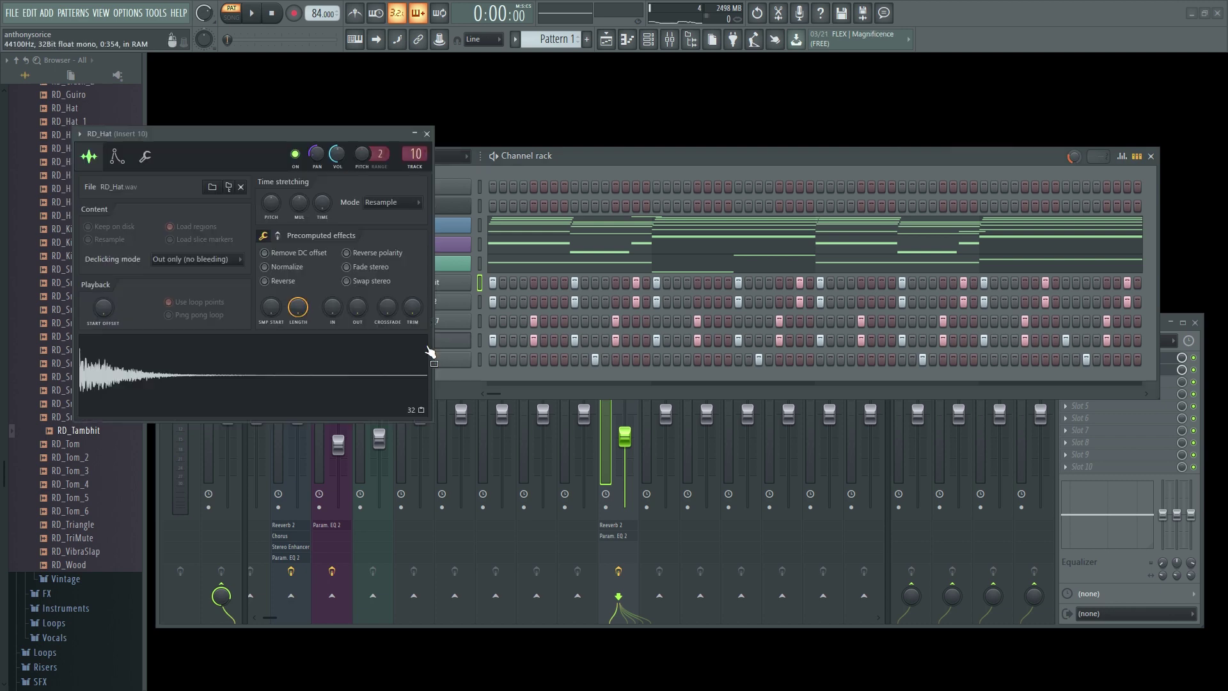
pyautogui.click(145, 156)
pyautogui.click(310, 214)
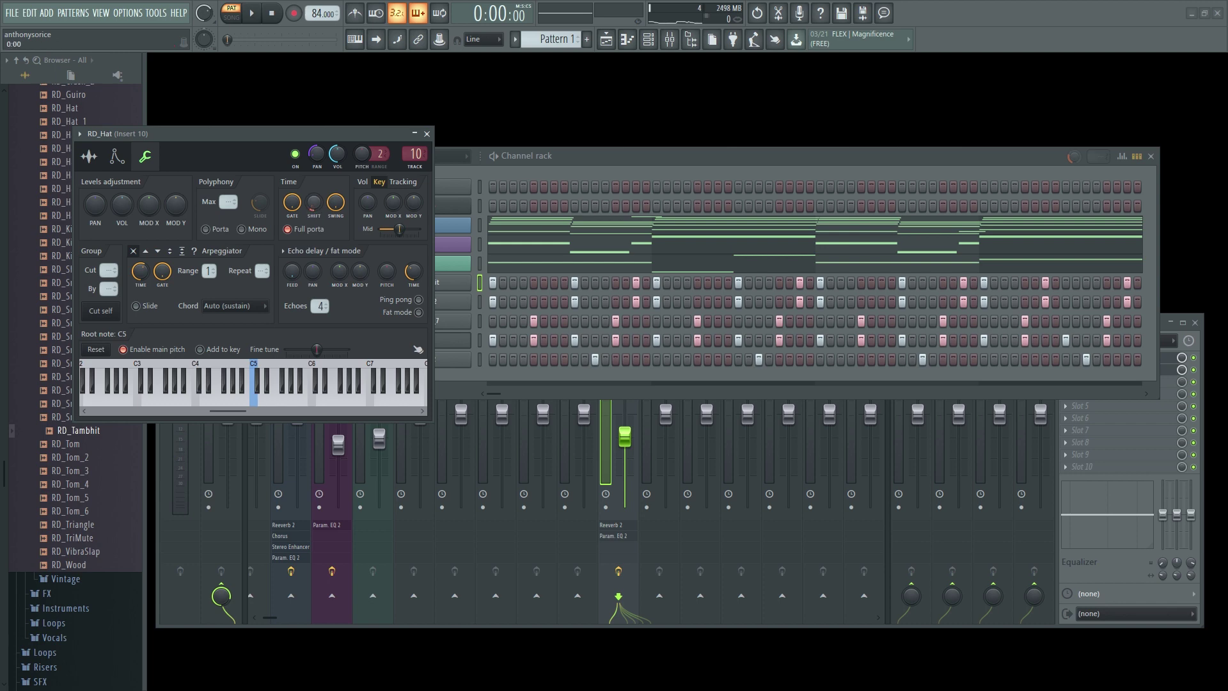
pyautogui.click(428, 136)
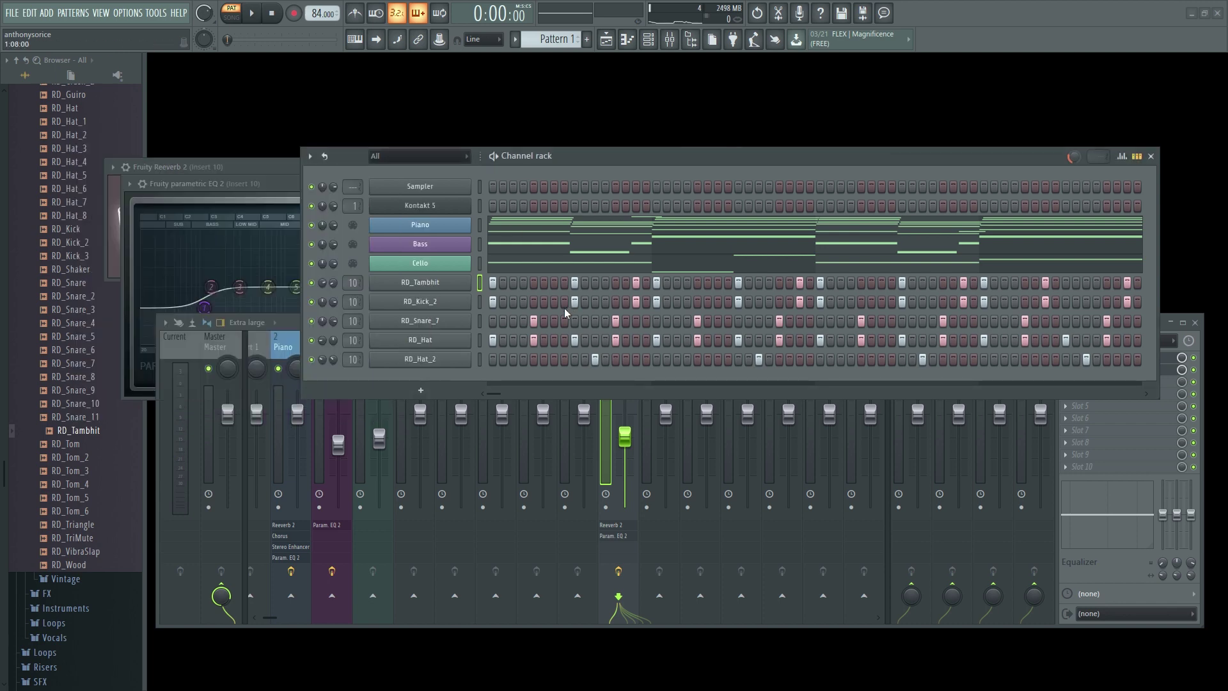
# Audition the full pattern with the rebalanced drums, then stop playback.
pyautogui.press('space')
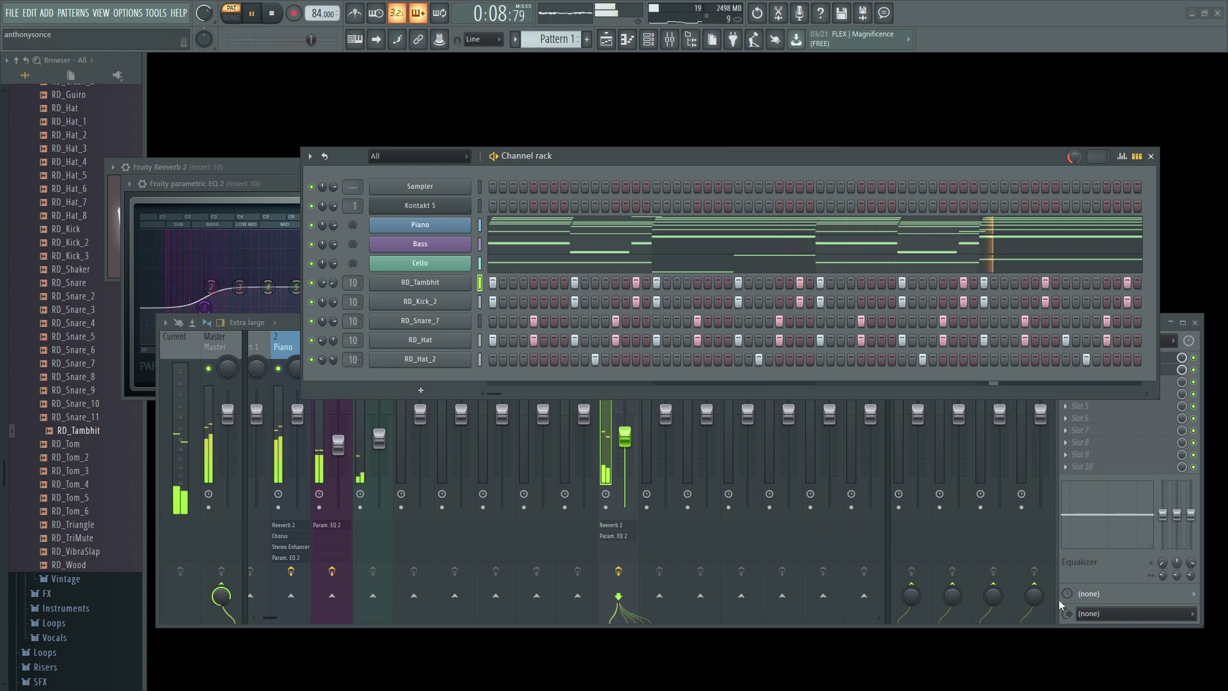
pyautogui.click(1127, 339)
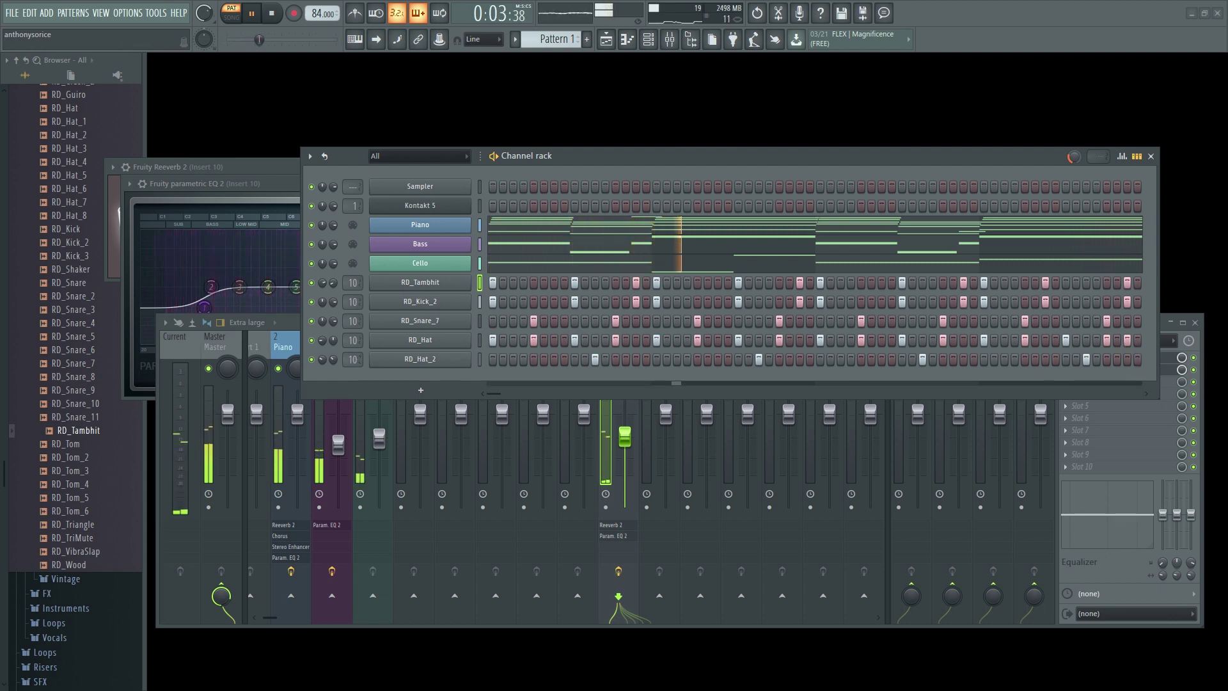
pyautogui.click(278, 16)
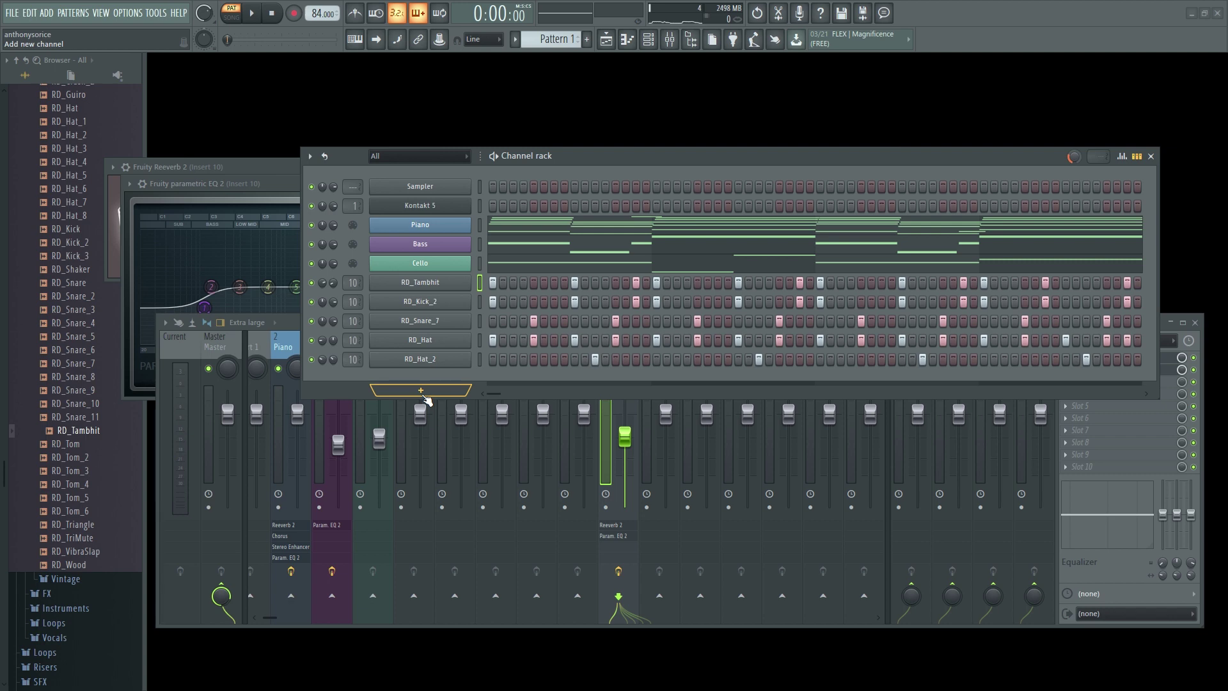
# Add an Omnisphere channel and load the Distant Glow patch from the Textures Playable category.
pyautogui.click(429, 395)
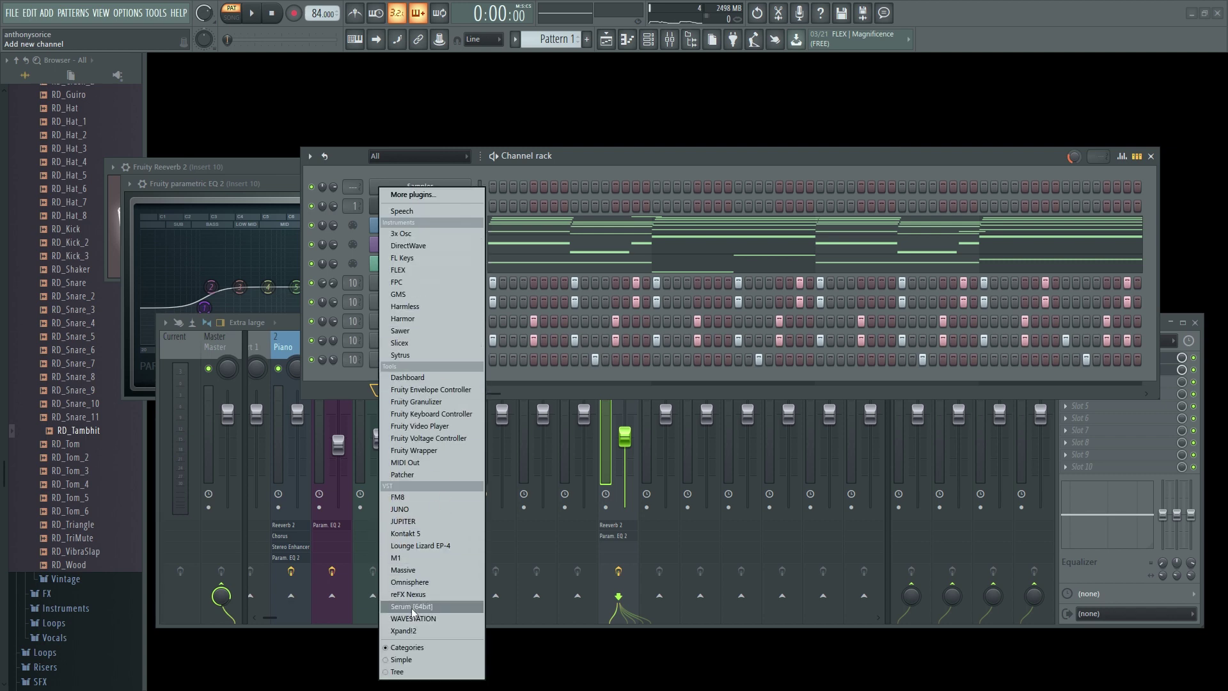
pyautogui.click(436, 581)
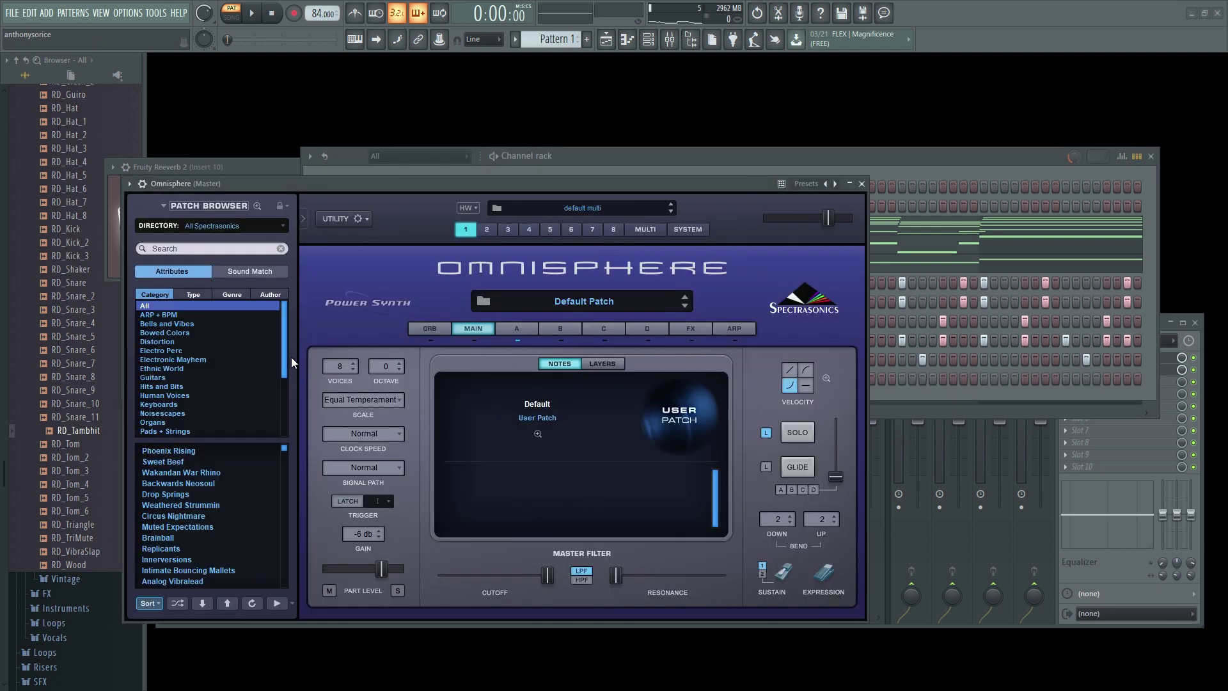
pyautogui.moveTo(285, 358); pyautogui.dragTo(286, 413)
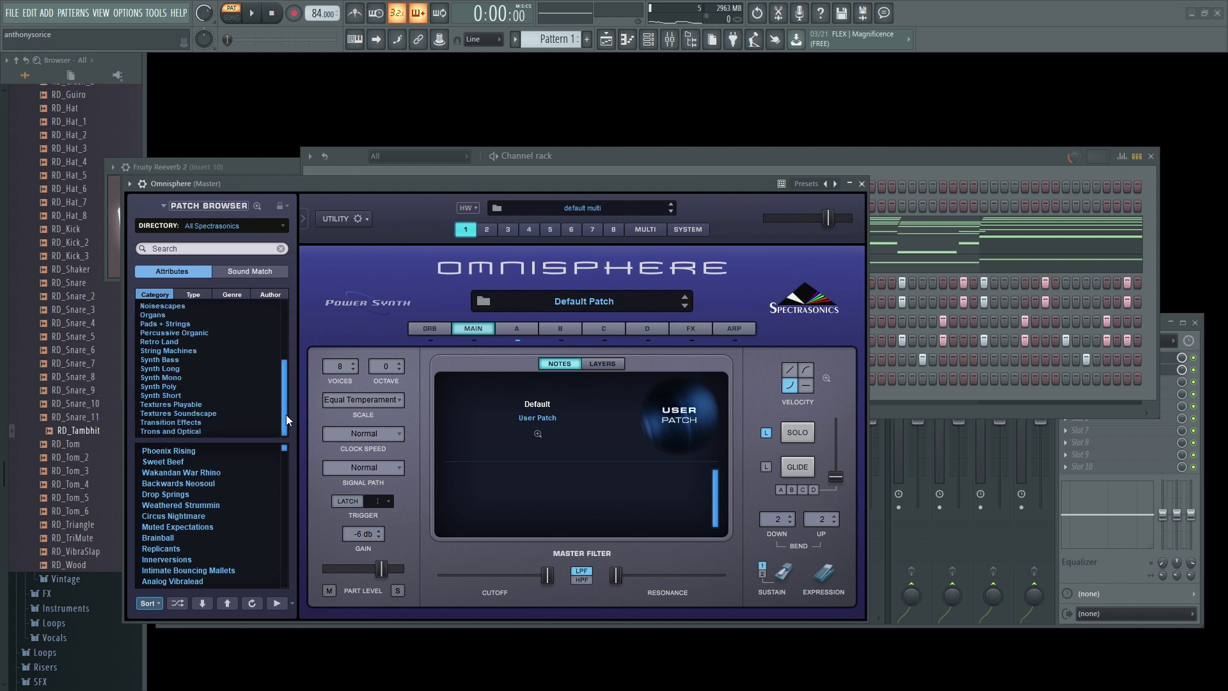
pyautogui.click(182, 405)
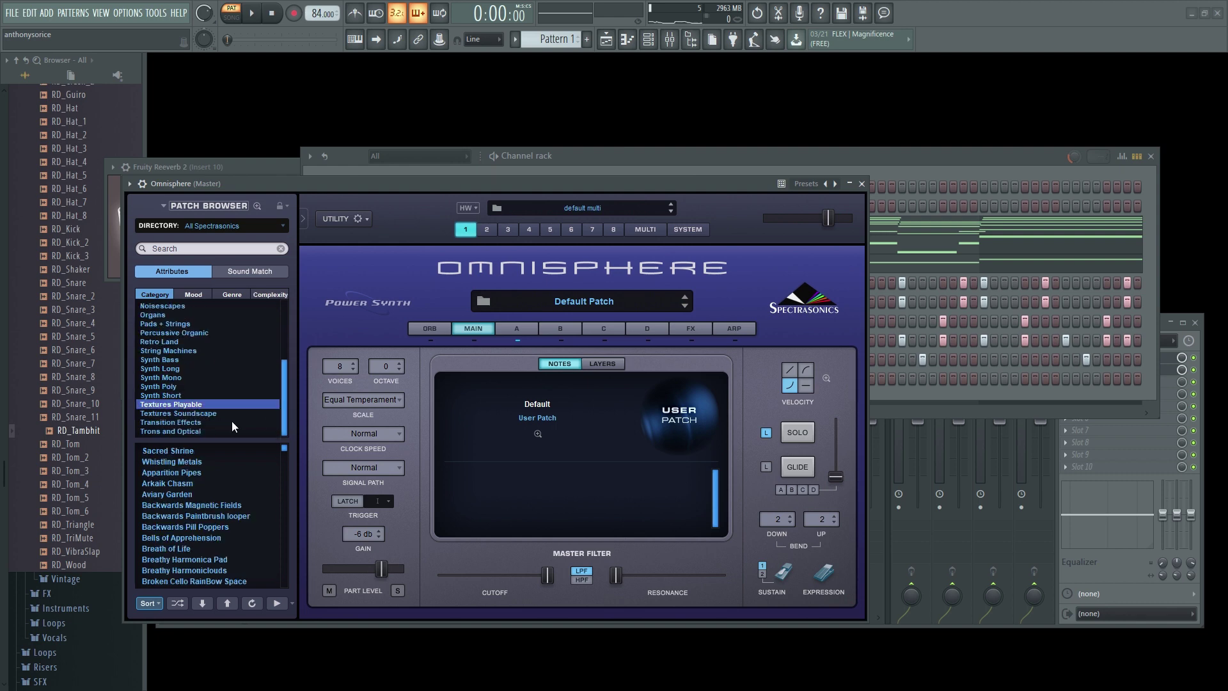
pyautogui.scroll(-4, 252, 508)
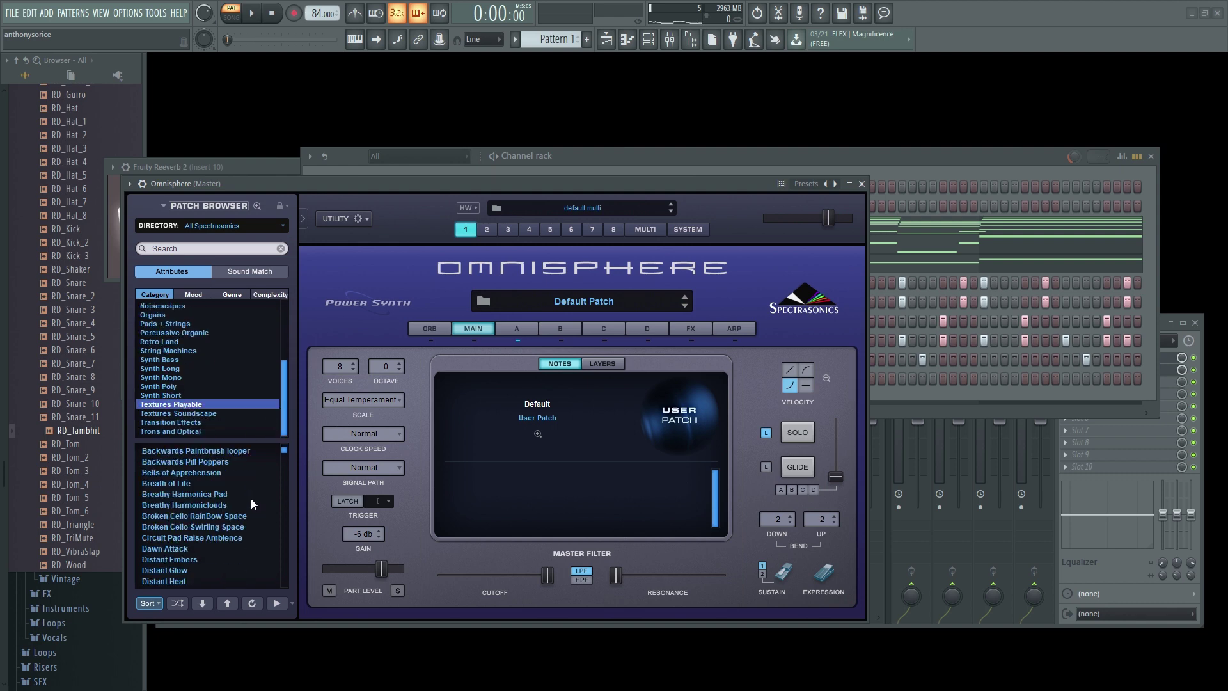
pyautogui.click(184, 526)
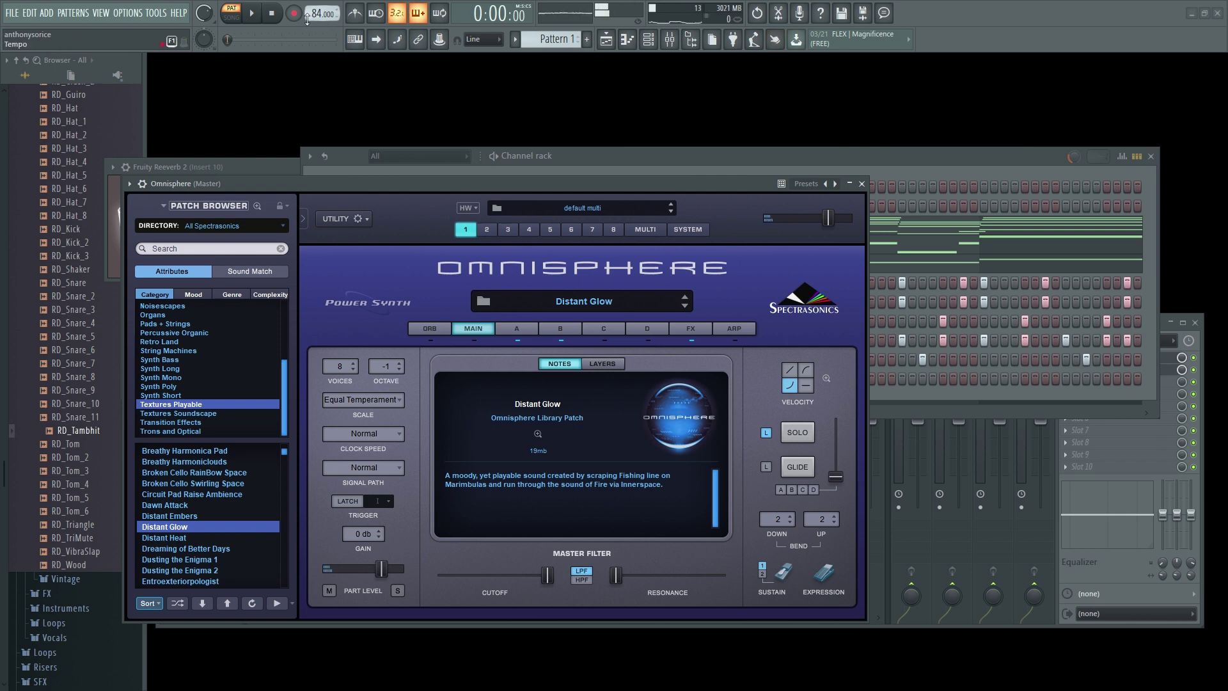
# Copy all notes from the Piano channel and paste them into the Omnisphere channel's piano roll.
pyautogui.click(914, 165)
pyautogui.rightClick(469, 221)
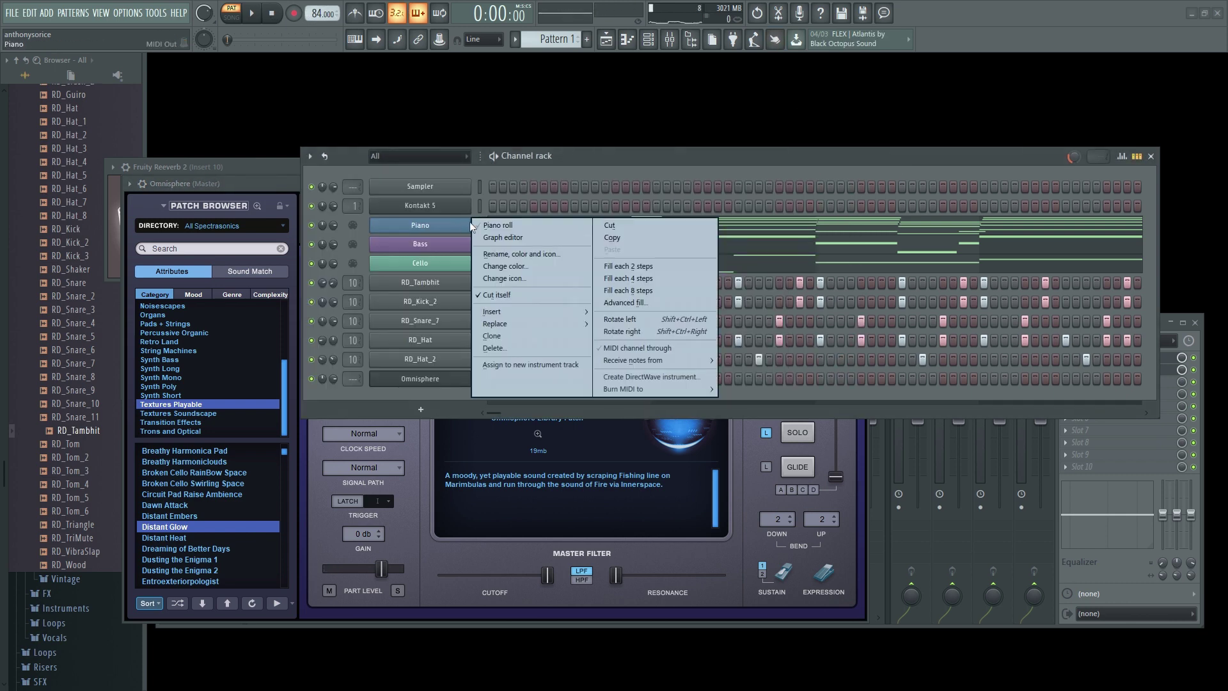
pyautogui.click(482, 220)
pyautogui.hotkey('ctrl', 'a')
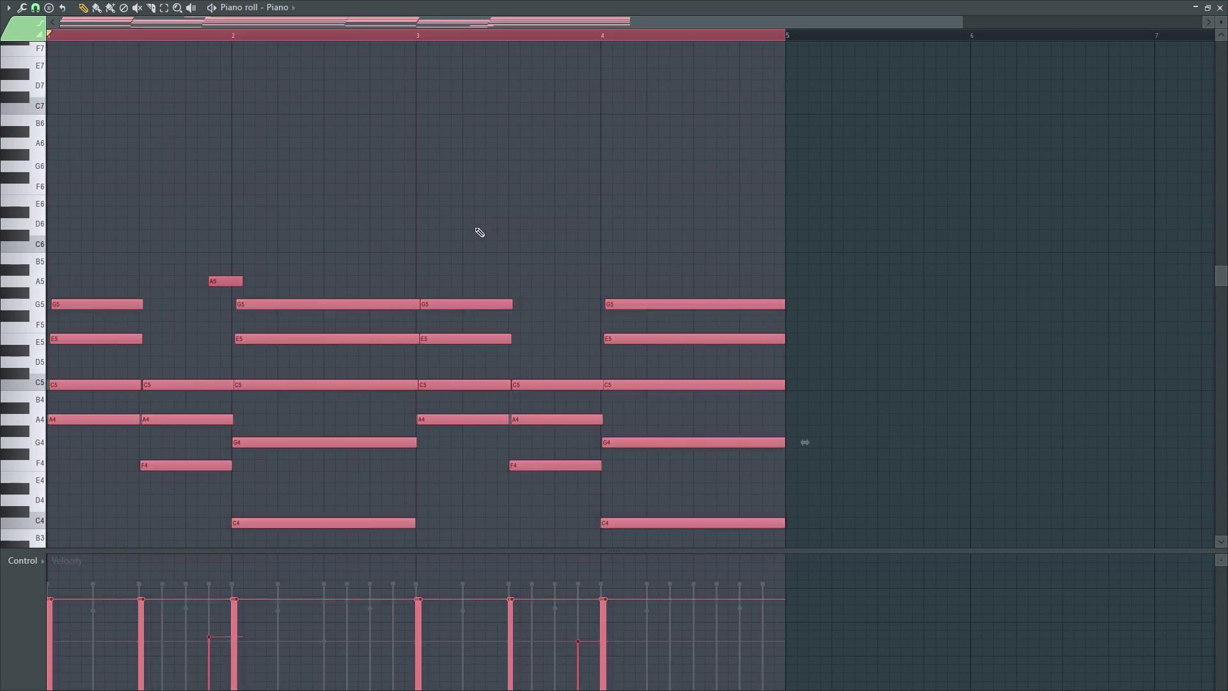
pyautogui.click(1221, 7)
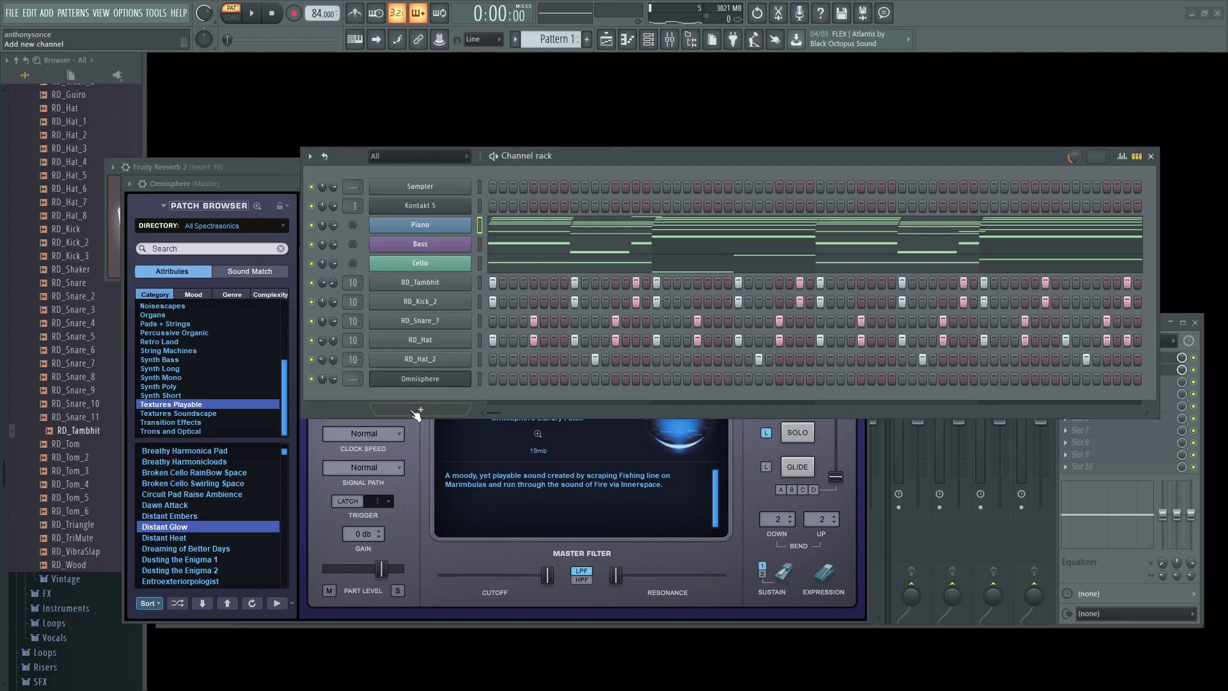
pyautogui.rightClick(443, 380)
pyautogui.click(517, 381)
pyautogui.hotkey('ctrl', 'v')
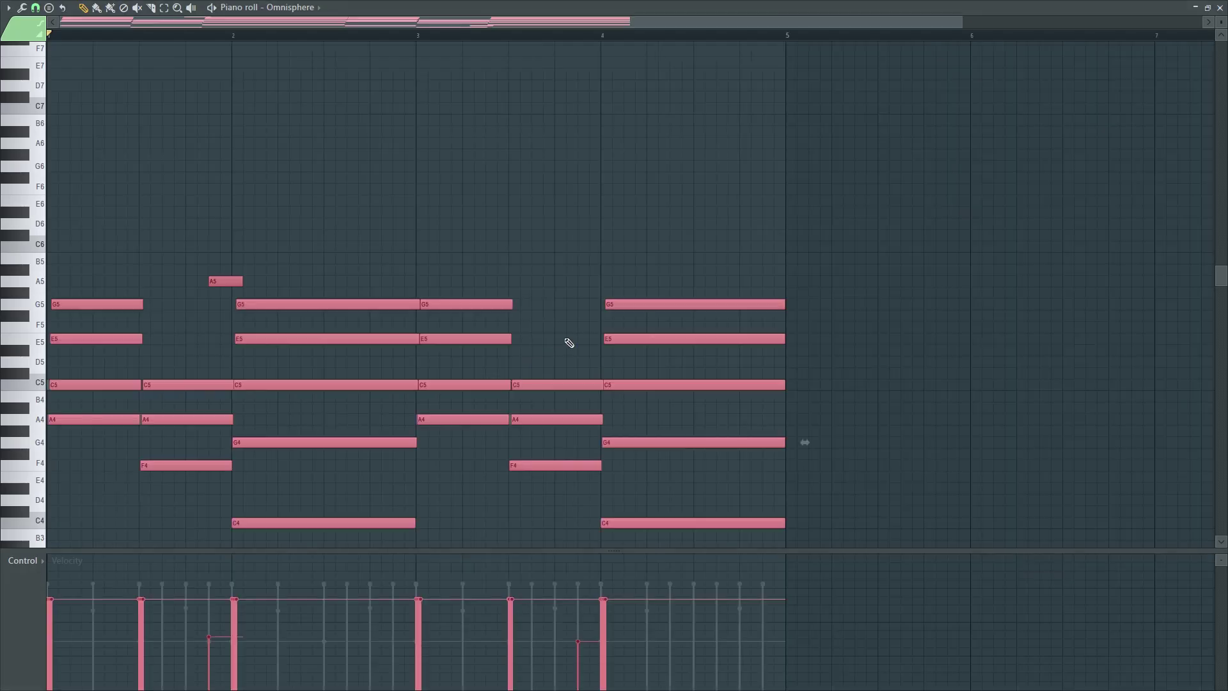
# Delete the remaining low A3 and F3 notes and the bar 2 C4 from the Omnisphere part.
pyautogui.scroll(-4, 360, 56)
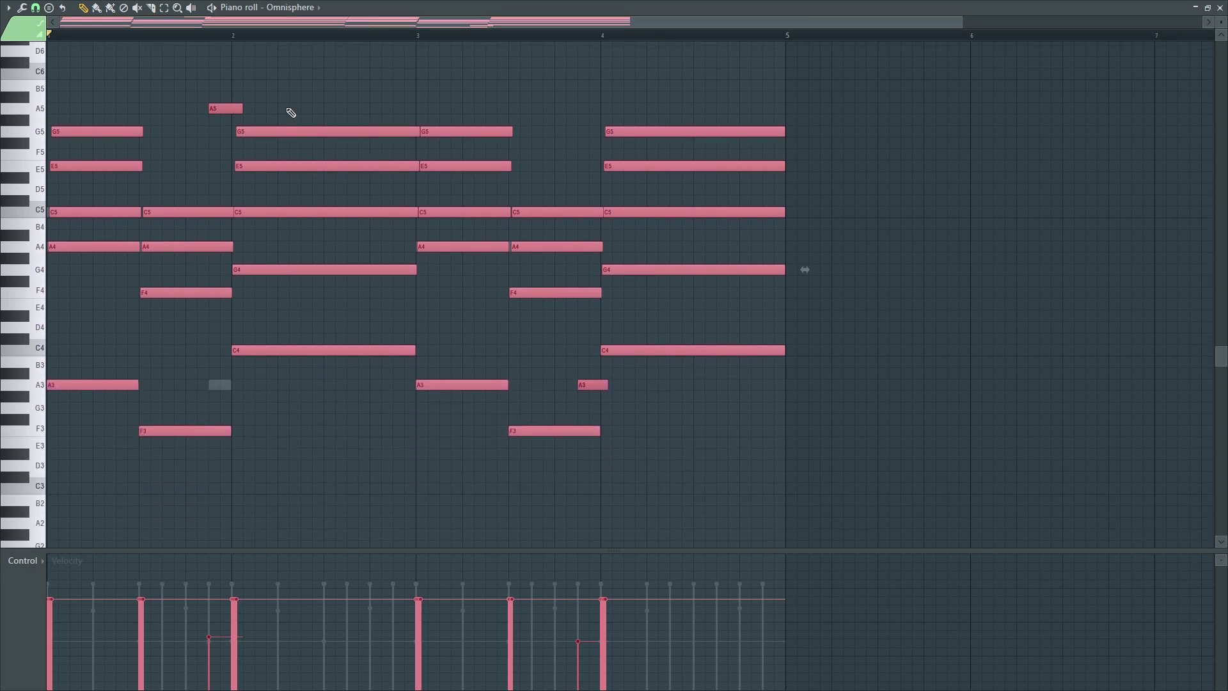
pyautogui.rightClick(76, 386)
pyautogui.rightClick(191, 431)
pyautogui.rightClick(267, 350)
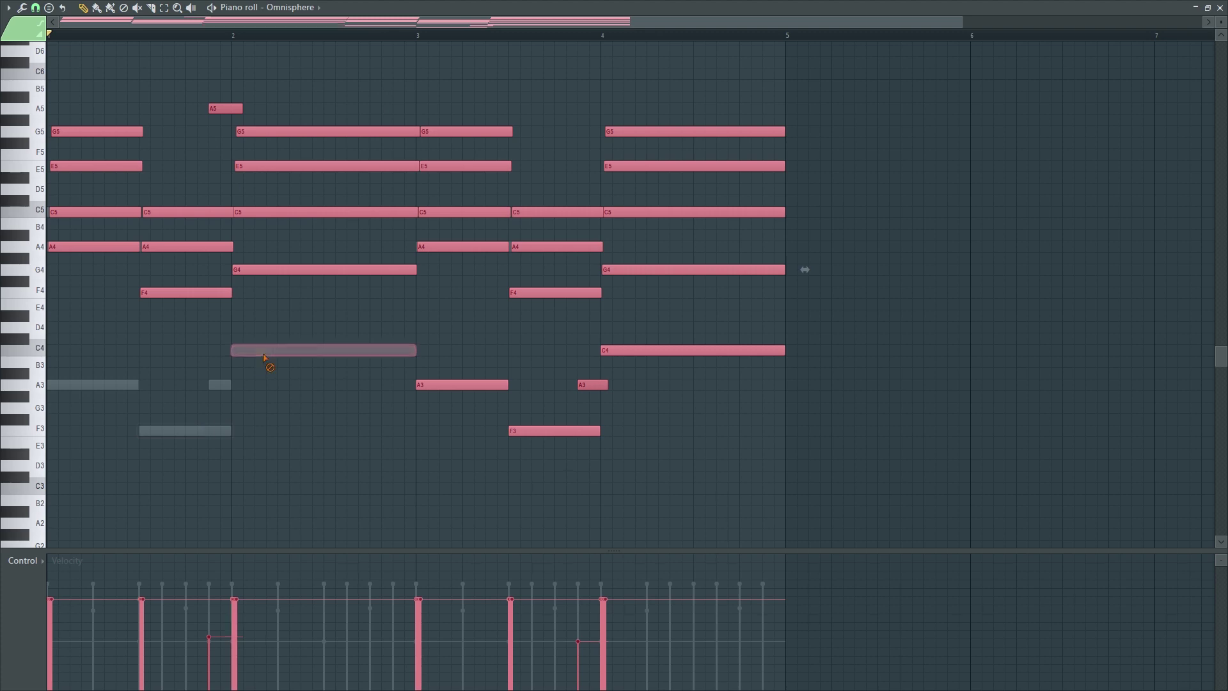
pyautogui.rightClick(416, 384)
pyautogui.rightClick(541, 432)
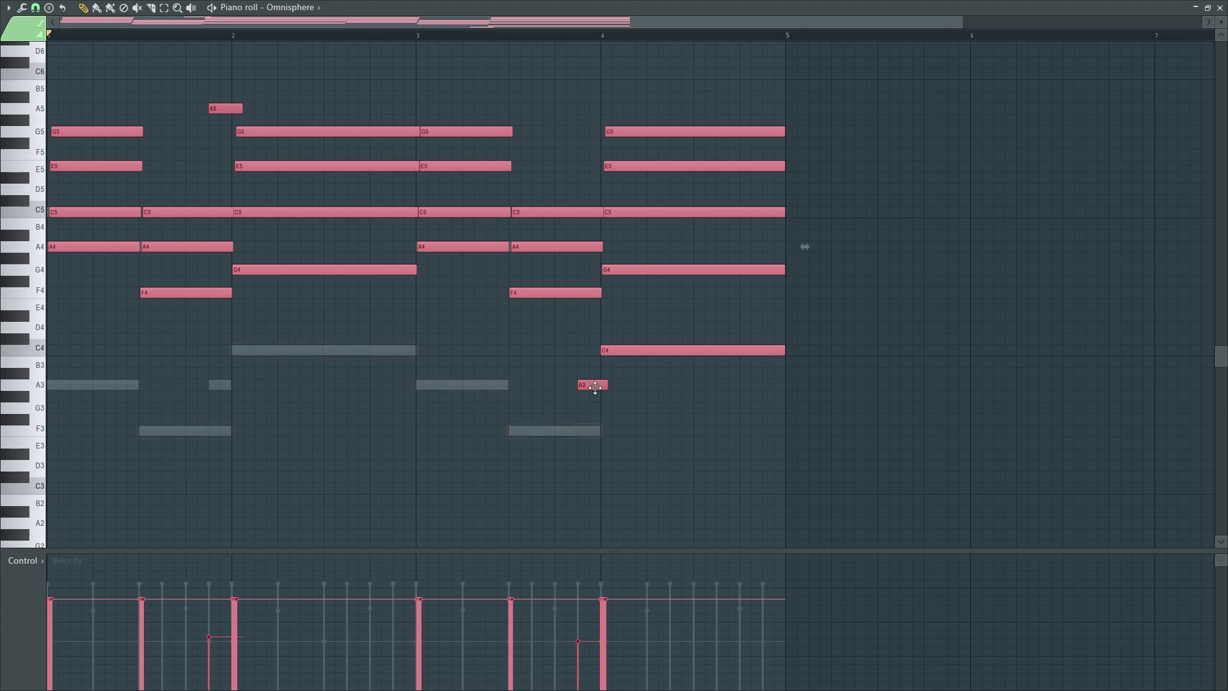
pyautogui.rightClick(588, 385)
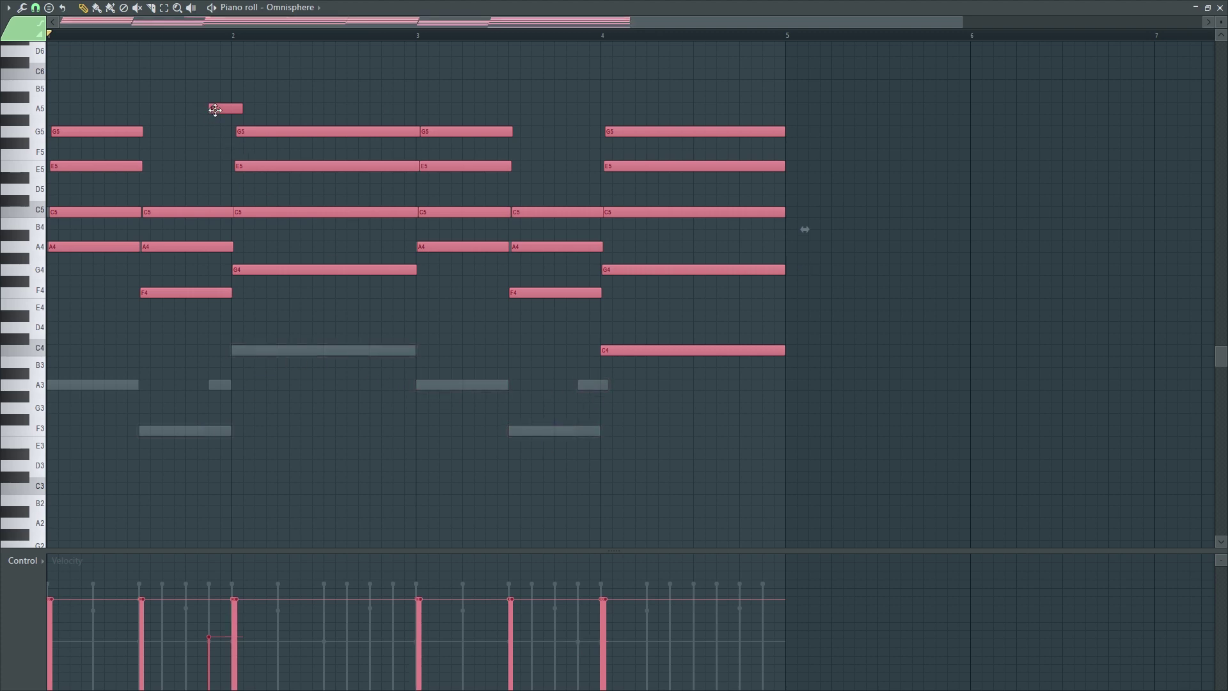
# Delete the high A5 note, all G5 notes and the bar 4 G4 from the Omnisphere part.
pyautogui.rightClick(216, 108)
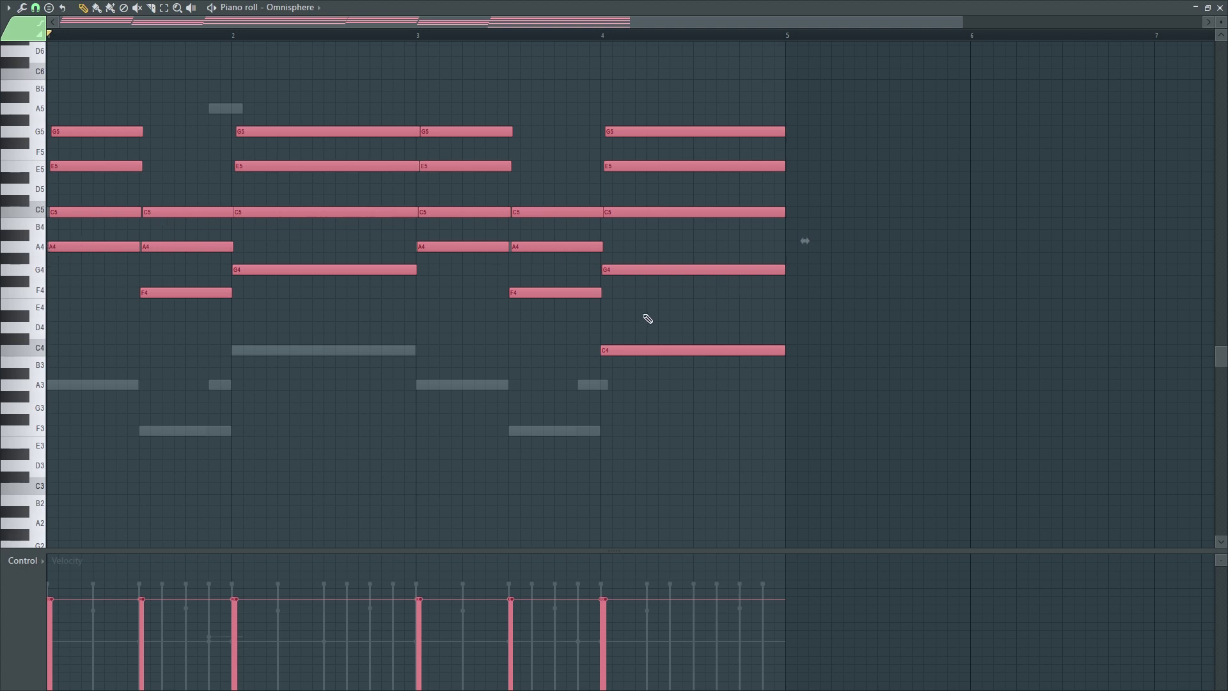
pyautogui.rightClick(88, 131)
pyautogui.rightClick(262, 132)
pyautogui.rightClick(466, 131)
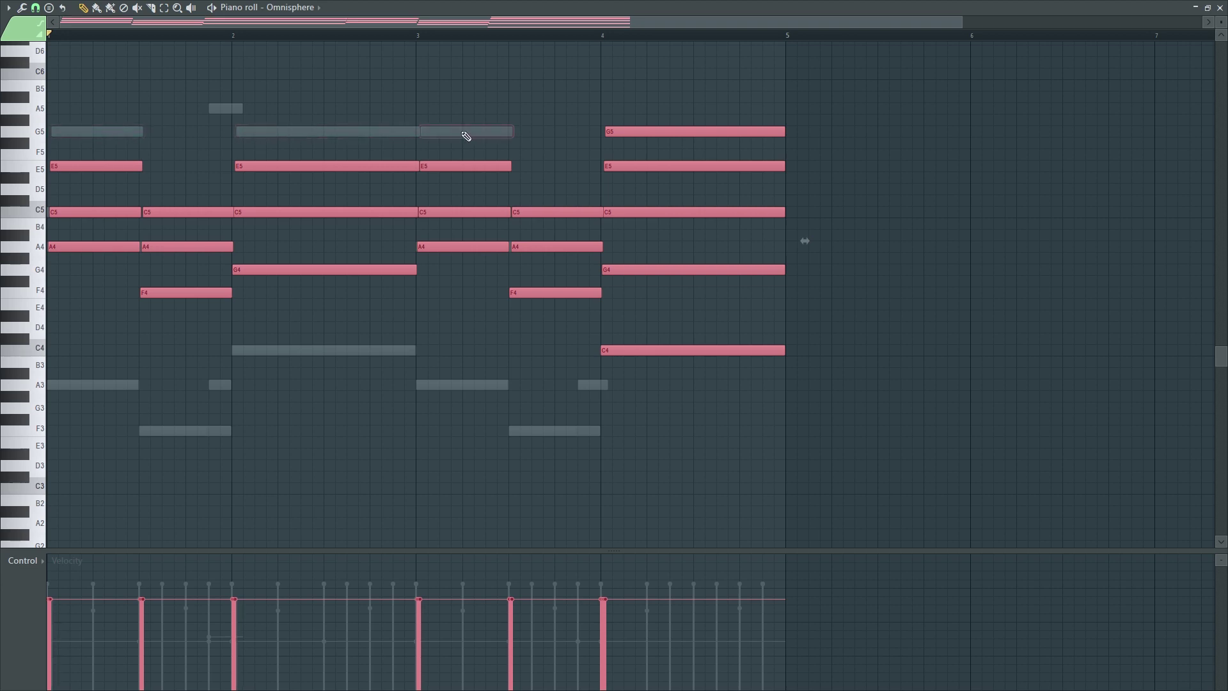
pyautogui.rightClick(680, 131)
pyautogui.rightClick(672, 269)
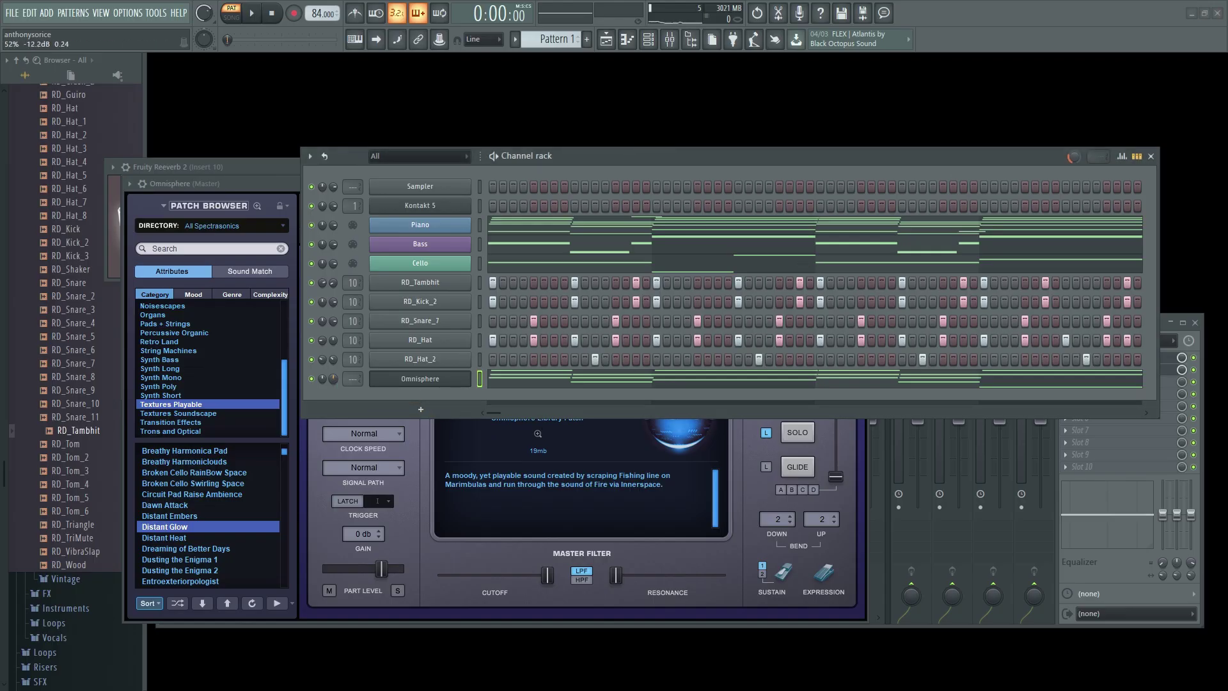
# Audition the Omnisphere channel soloed, unsolo it, and restart playback with all channels.
pyautogui.press('space')
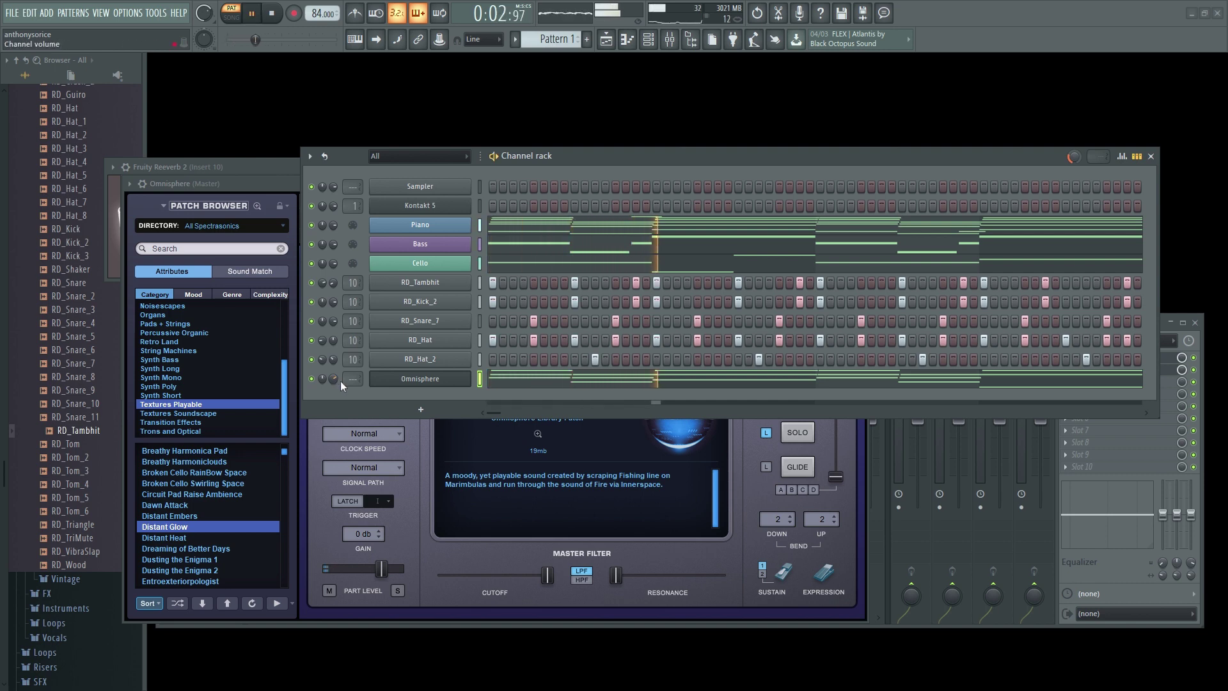
pyautogui.rightClick(312, 379)
pyautogui.click(333, 387)
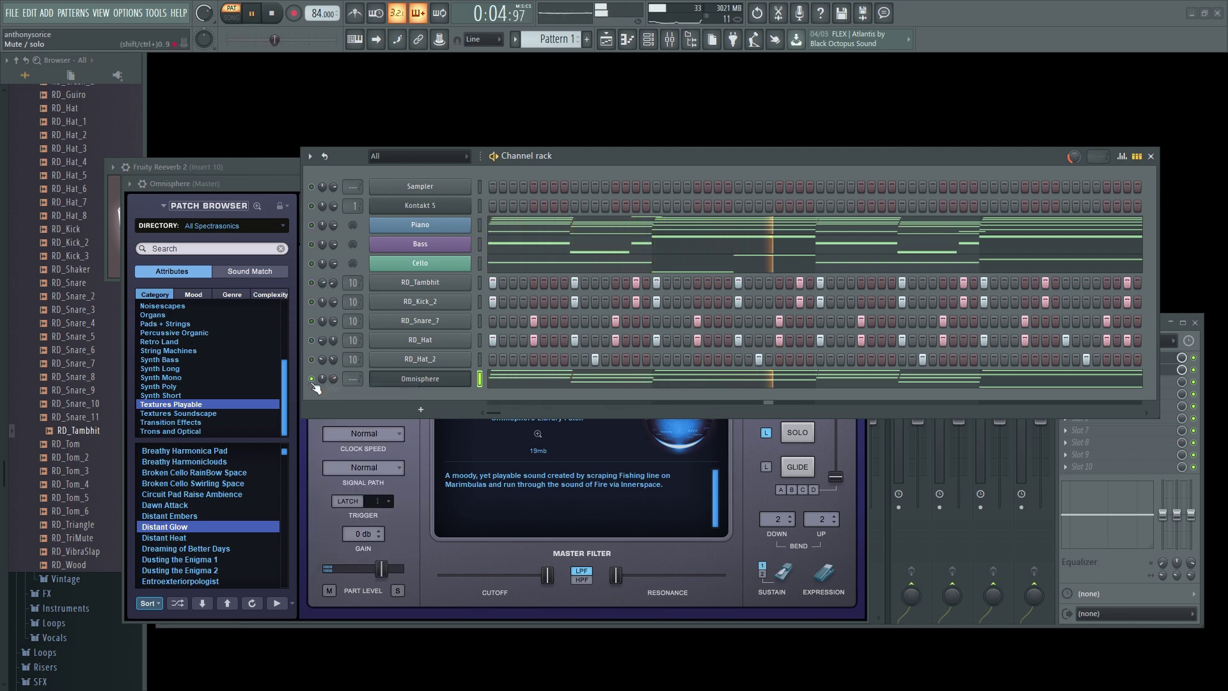
pyautogui.rightClick(310, 380)
pyautogui.click(359, 385)
pyautogui.press('space')
pyautogui.press('space')
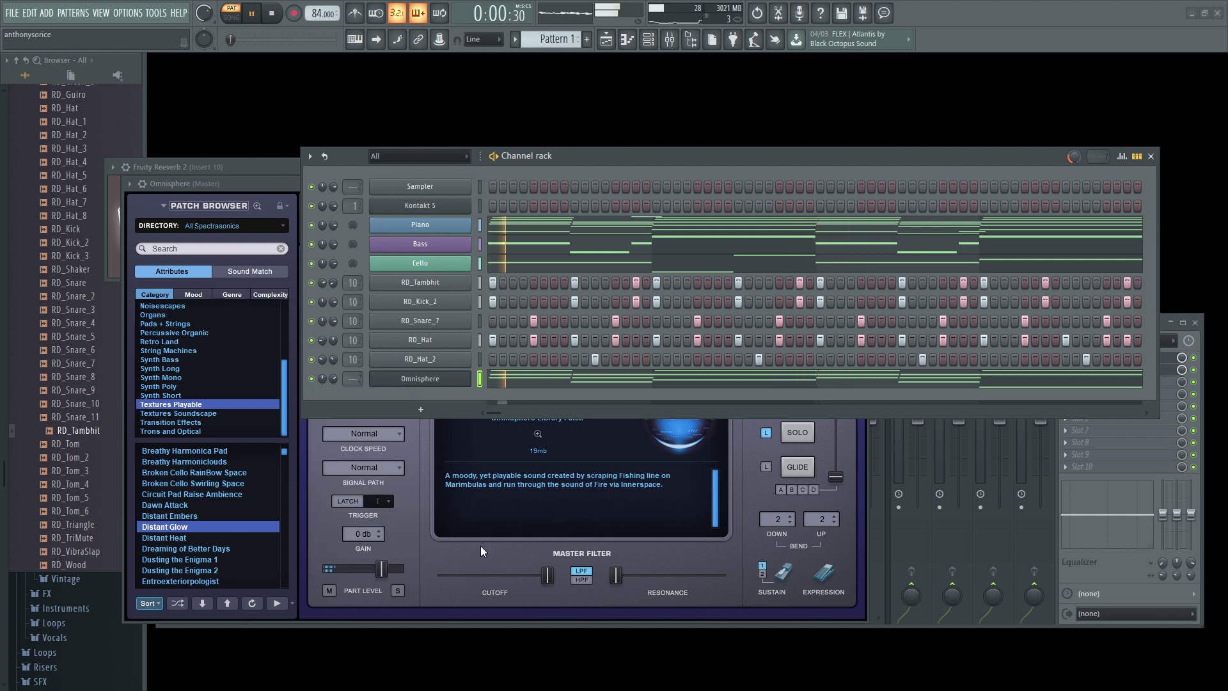
# Lower Omnisphere's master filter cutoff, raise its resonance, and return to the channel rack.
pyautogui.moveTo(549, 579); pyautogui.dragTo(492, 581)
pyautogui.moveTo(616, 575); pyautogui.dragTo(659, 575)
pyautogui.click(899, 186)
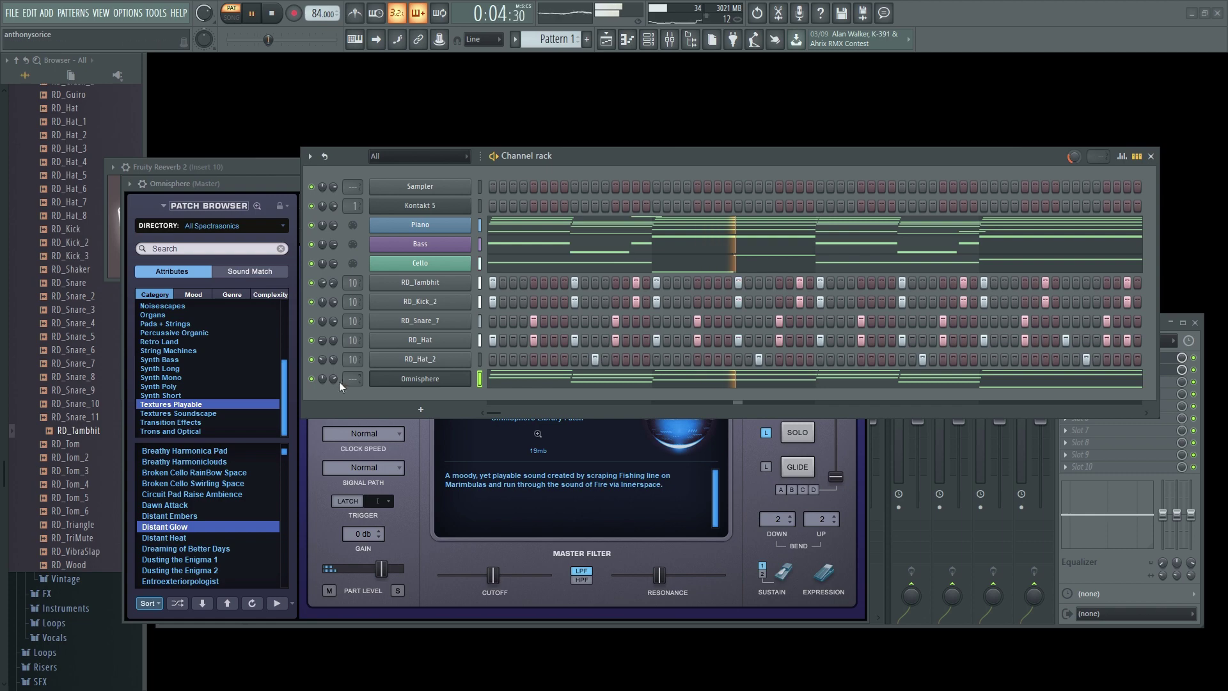
# Transpose all notes of the Omnisphere part up one octave and close its piano roll.
pyautogui.rightClick(448, 378)
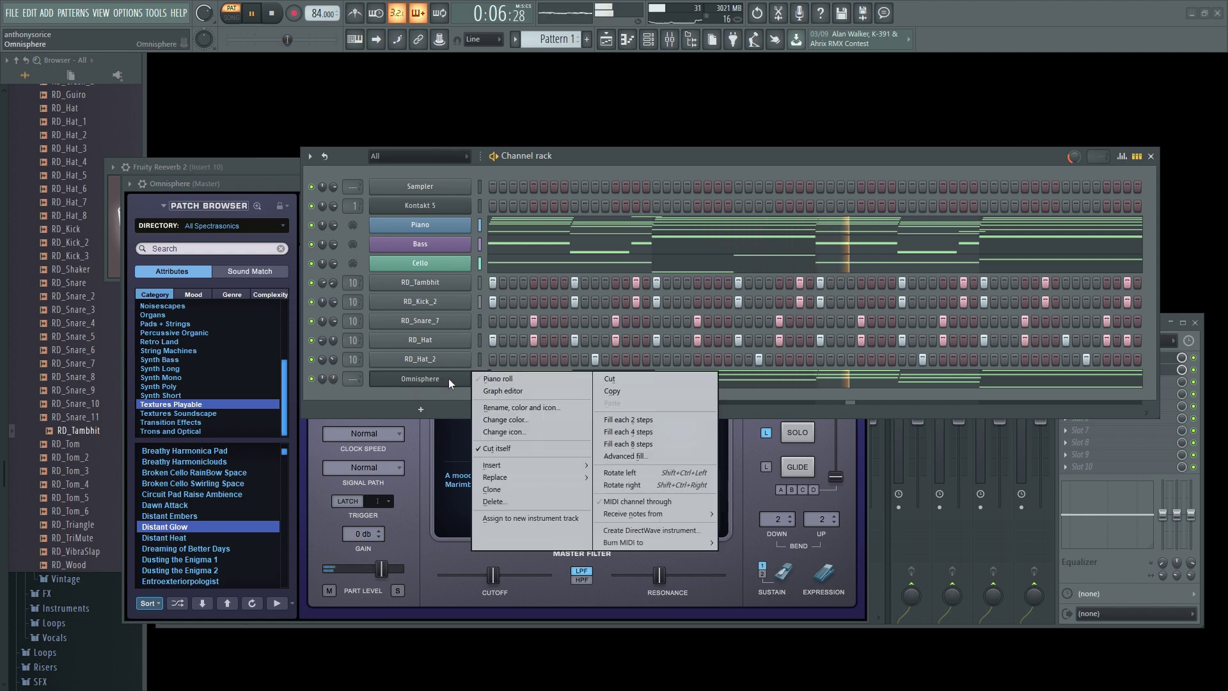
pyautogui.click(509, 381)
pyautogui.hotkey('ctrl', 'a')
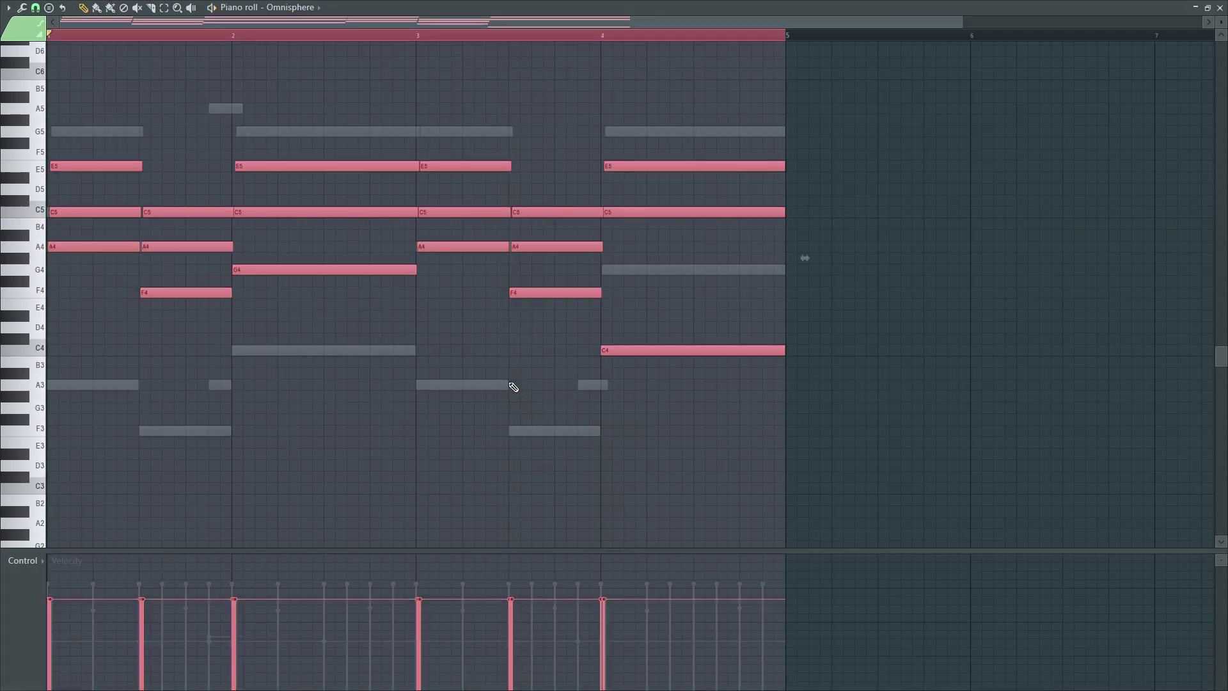
pyautogui.hotkey('ctrl', 'Up')
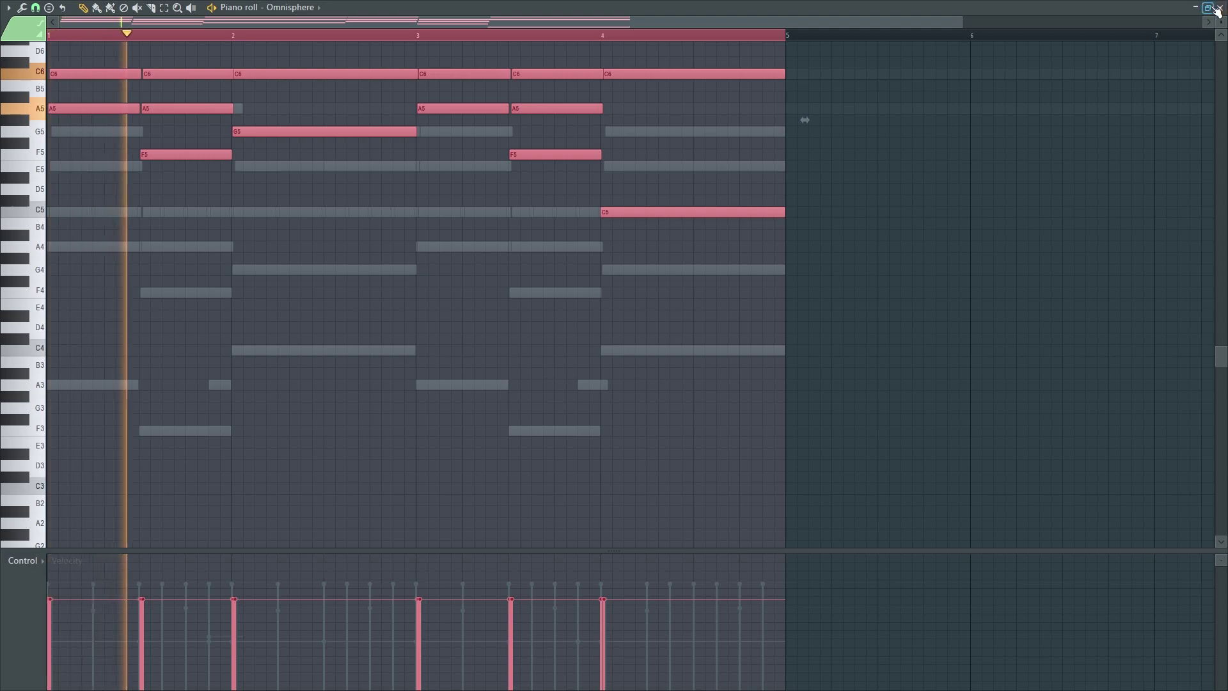
pyautogui.click(1218, 8)
# Lower Omnisphere's master filter cutoff further and reduce the filter resonance to near its minimum.
pyautogui.click(509, 573)
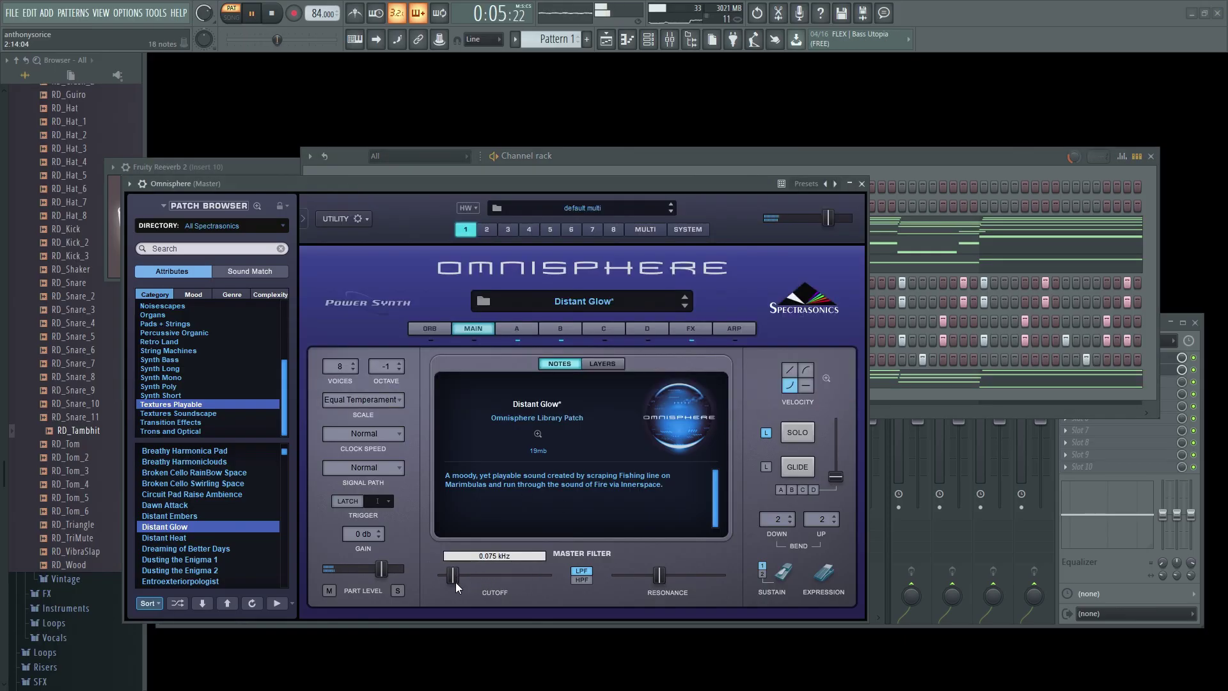
pyautogui.moveTo(456, 581); pyautogui.dragTo(468, 579)
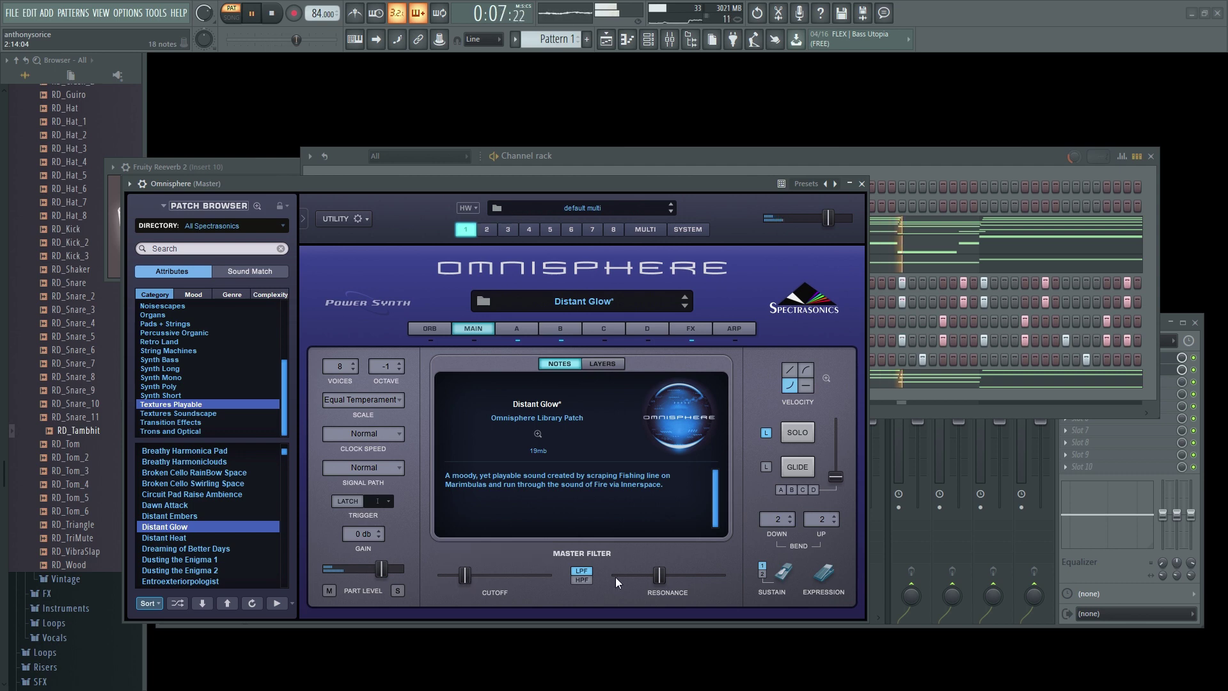
pyautogui.moveTo(659, 575); pyautogui.dragTo(614, 583)
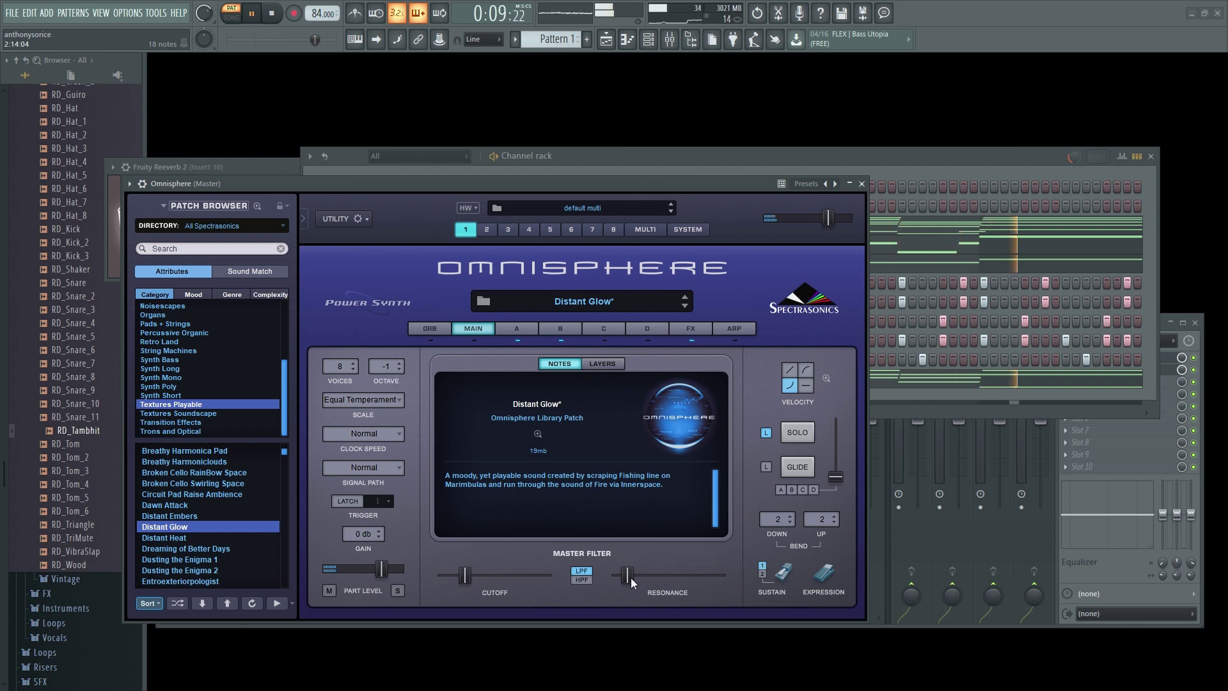
# Route the Omnisphere channel to mixer insert 12 and set that insert's fader to about -8 dB.
pyautogui.click(914, 160)
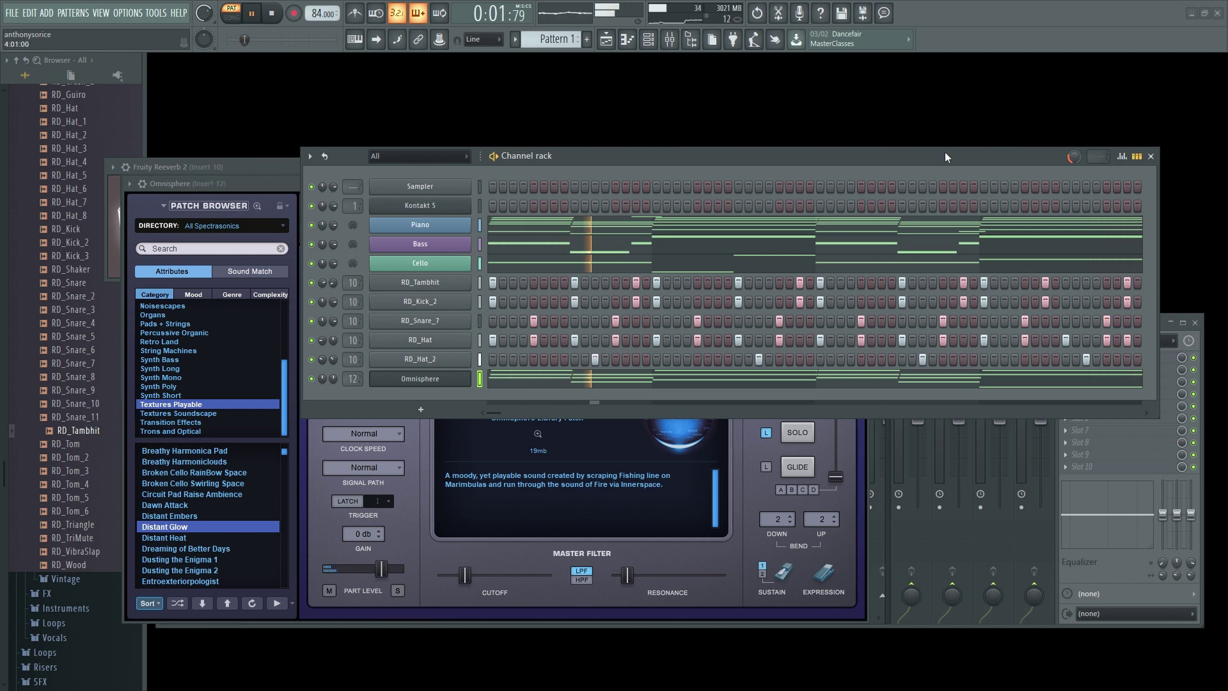
pyautogui.moveTo(945, 152); pyautogui.dragTo(917, 128)
pyautogui.press('F9')
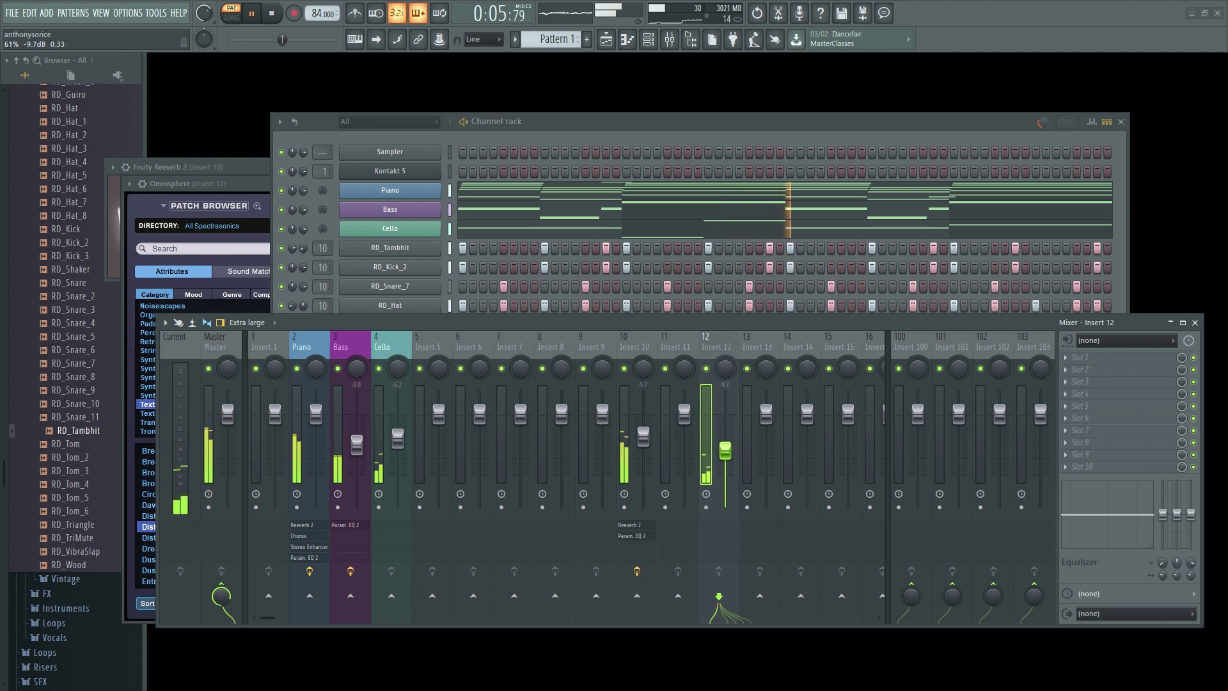
pyautogui.moveTo(727, 458); pyautogui.dragTo(733, 451)
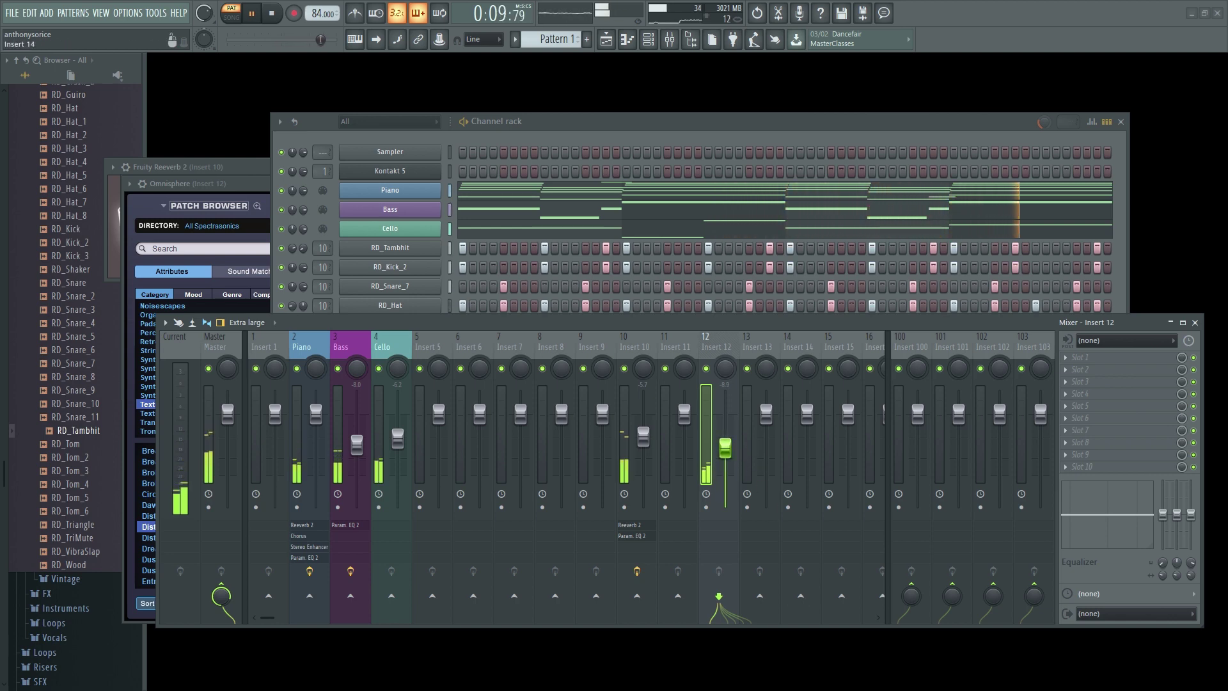
pyautogui.moveTo(727, 450); pyautogui.dragTo(727, 447)
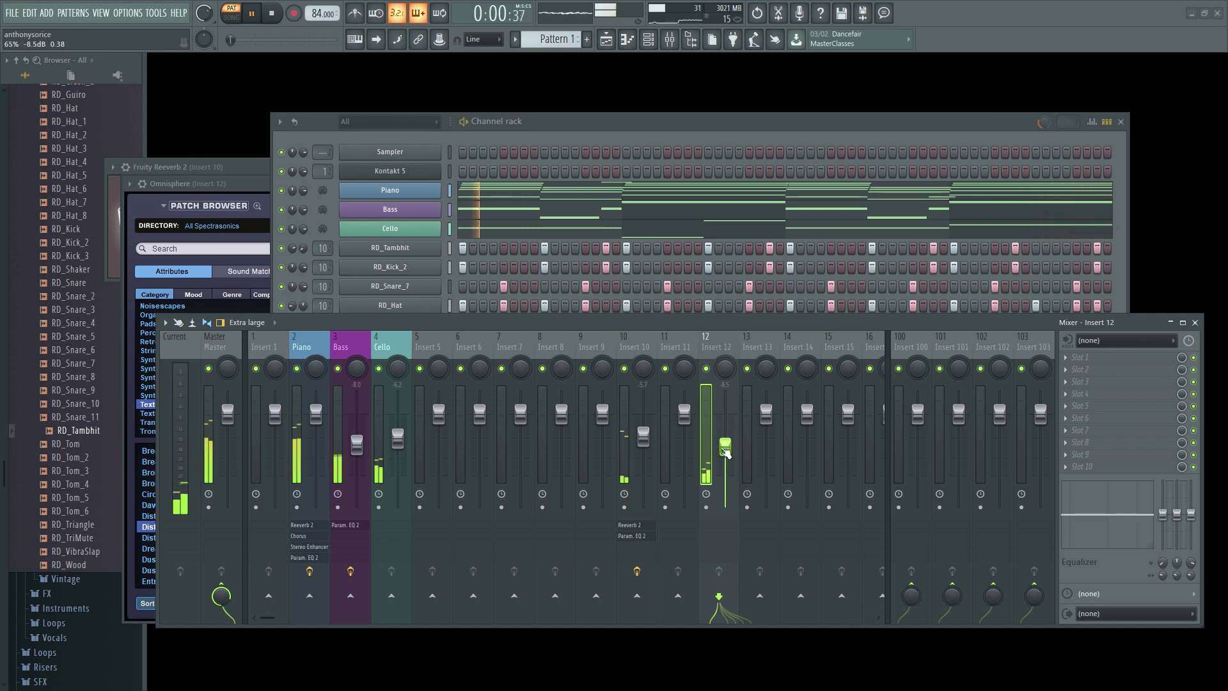
# Audition mixer insert 12 soloed, unsolo it, and replay the full pattern from the start.
pyautogui.rightClick(706, 368)
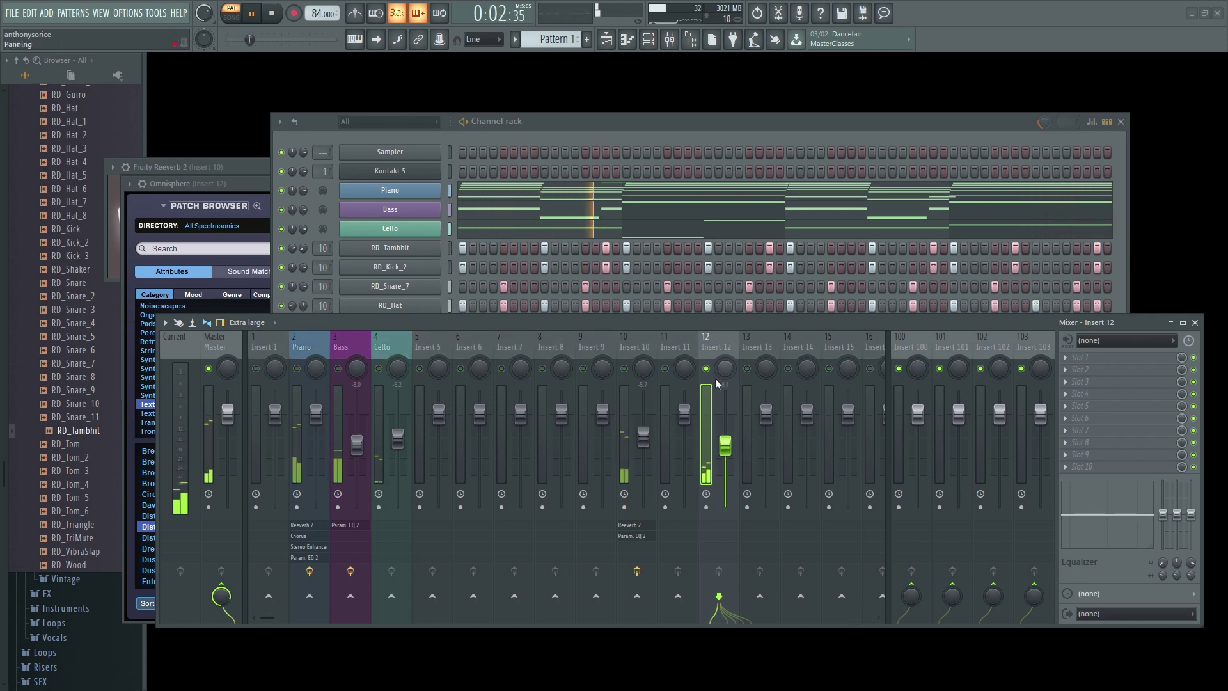
pyautogui.rightClick(706, 368)
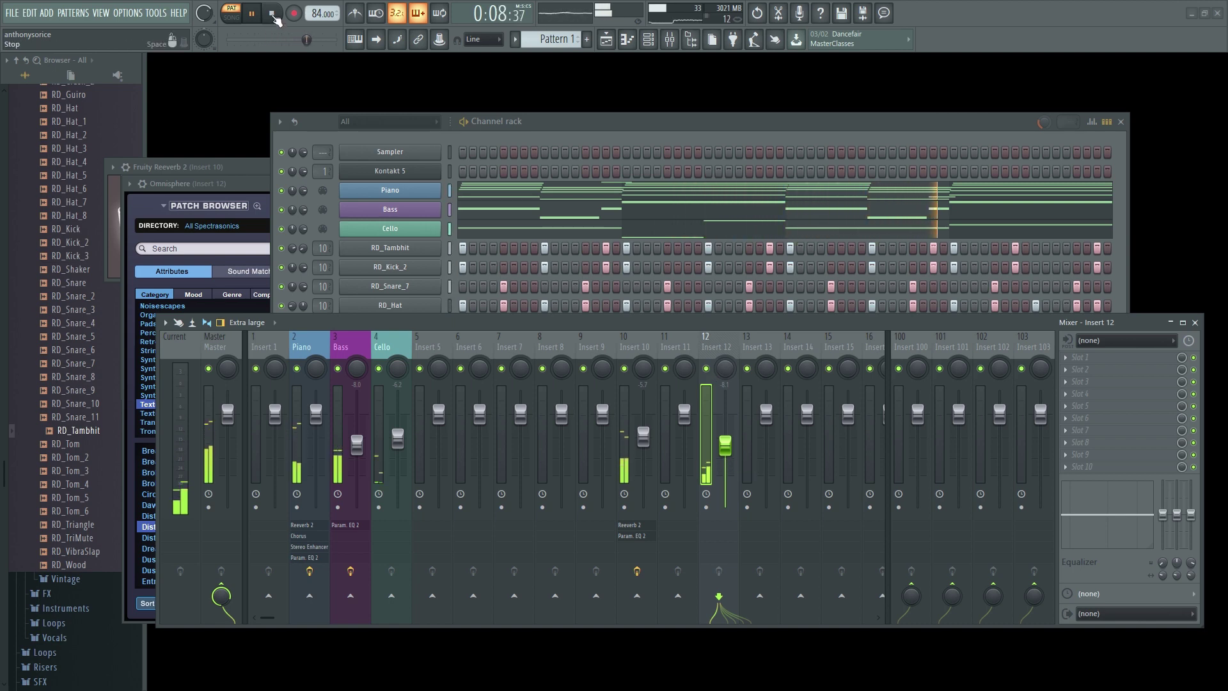
pyautogui.click(274, 16)
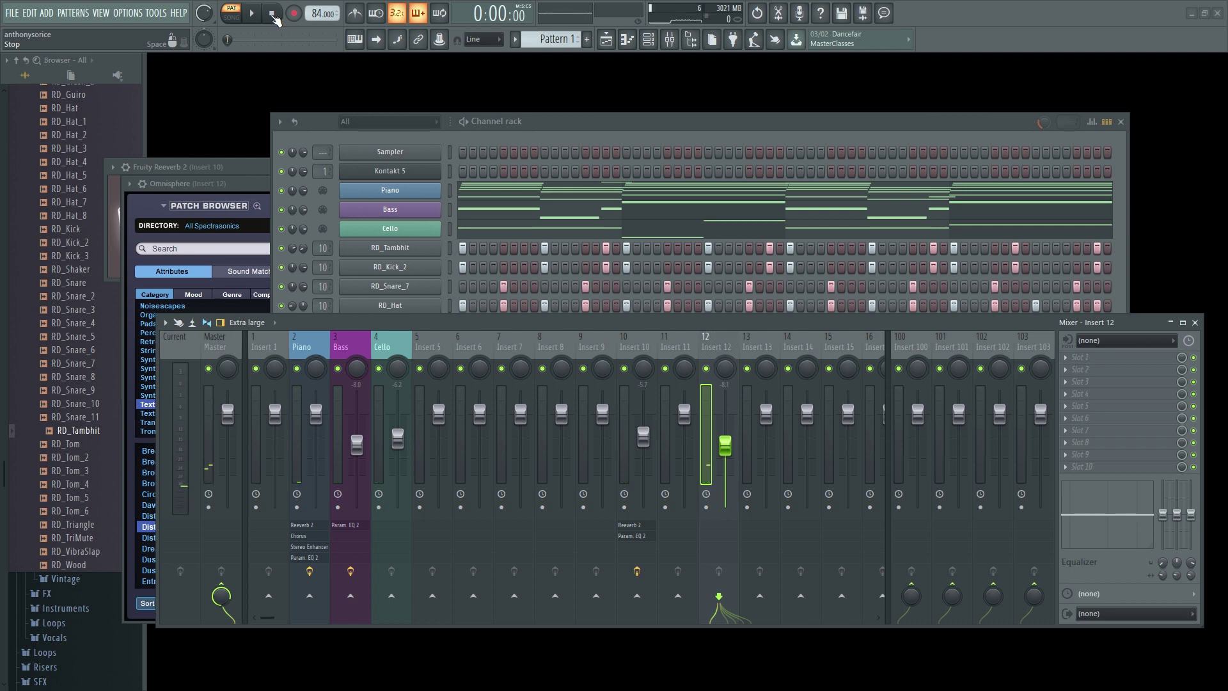
pyautogui.click(753, 123)
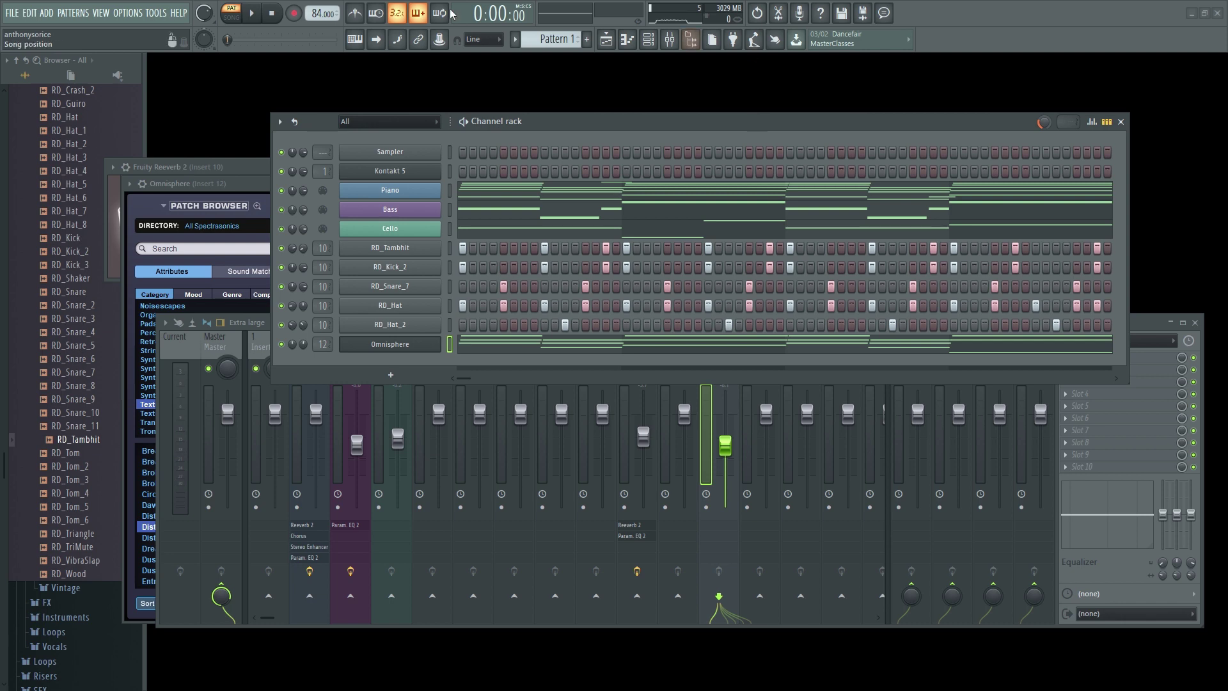
pyautogui.click(253, 14)
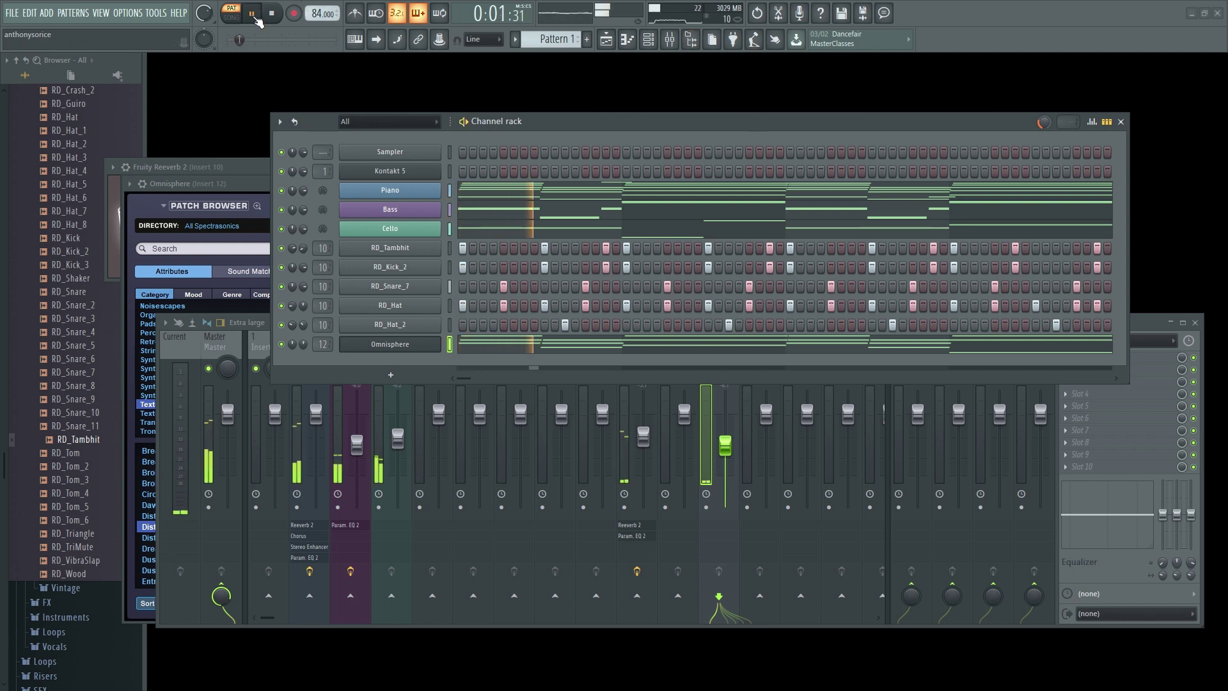